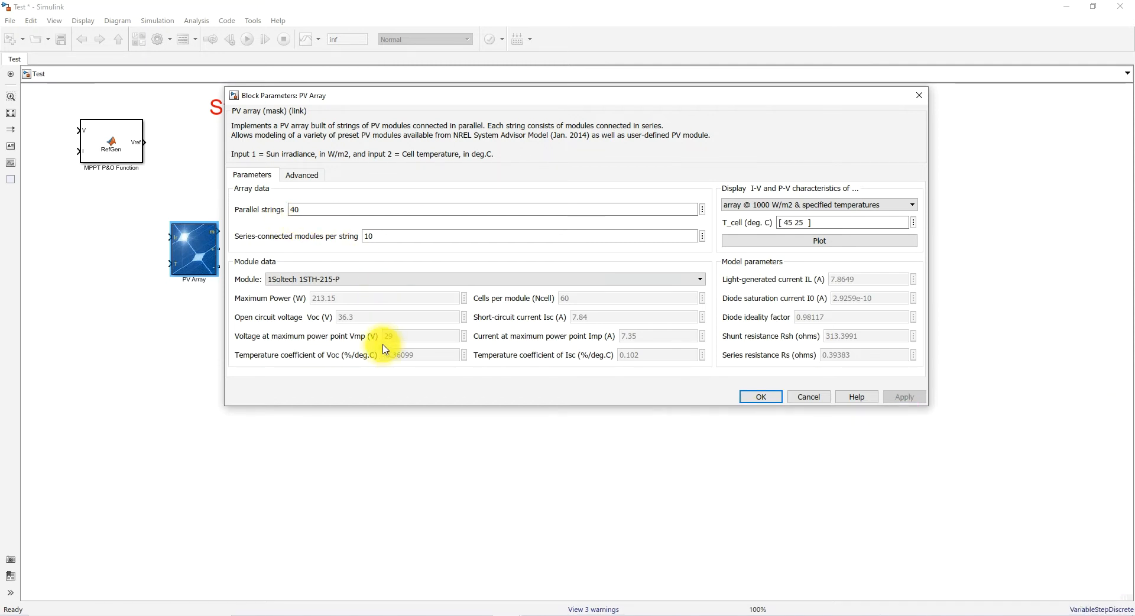
Step: Examine the PV module's Vmp and Imp and the series-connected modules setting, marking them on screen with the 900 V target
key(ctrl+F12)
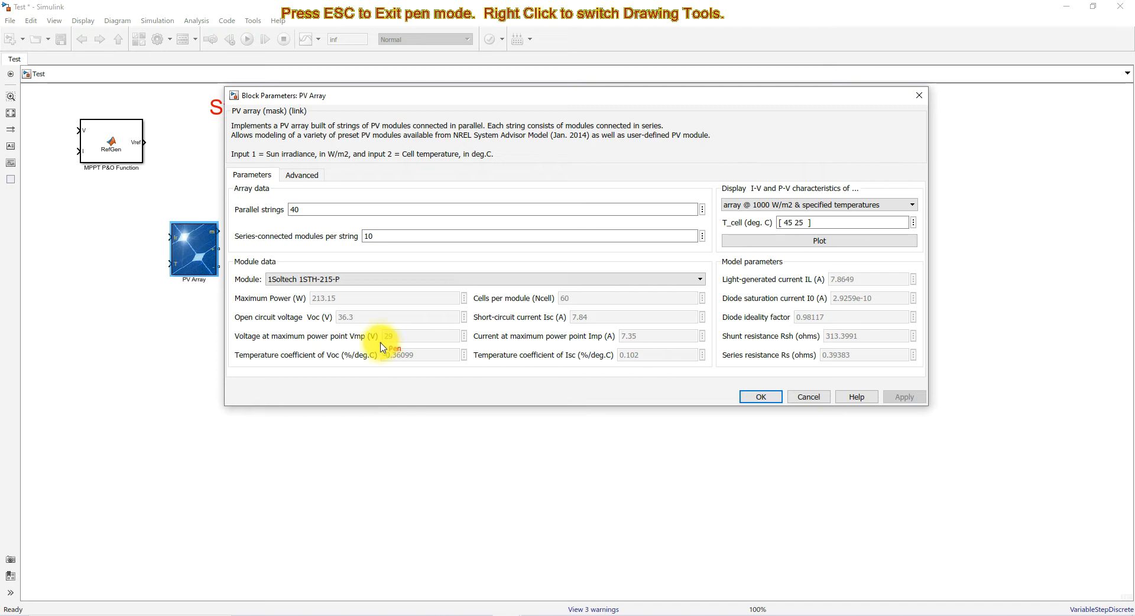
drag(378, 343, 396, 348)
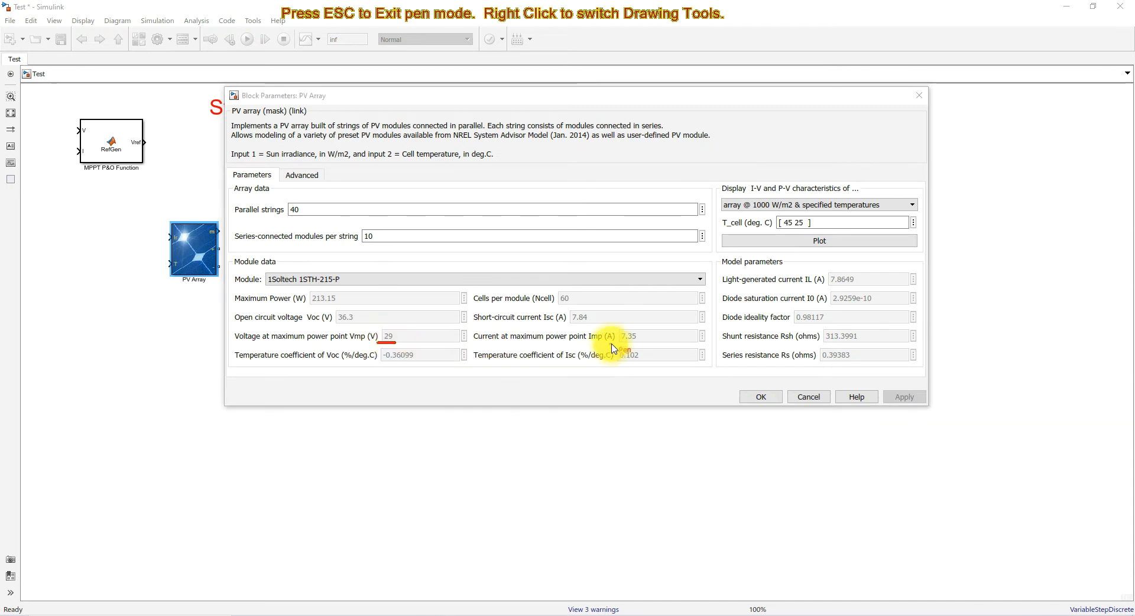
drag(620, 341, 637, 343)
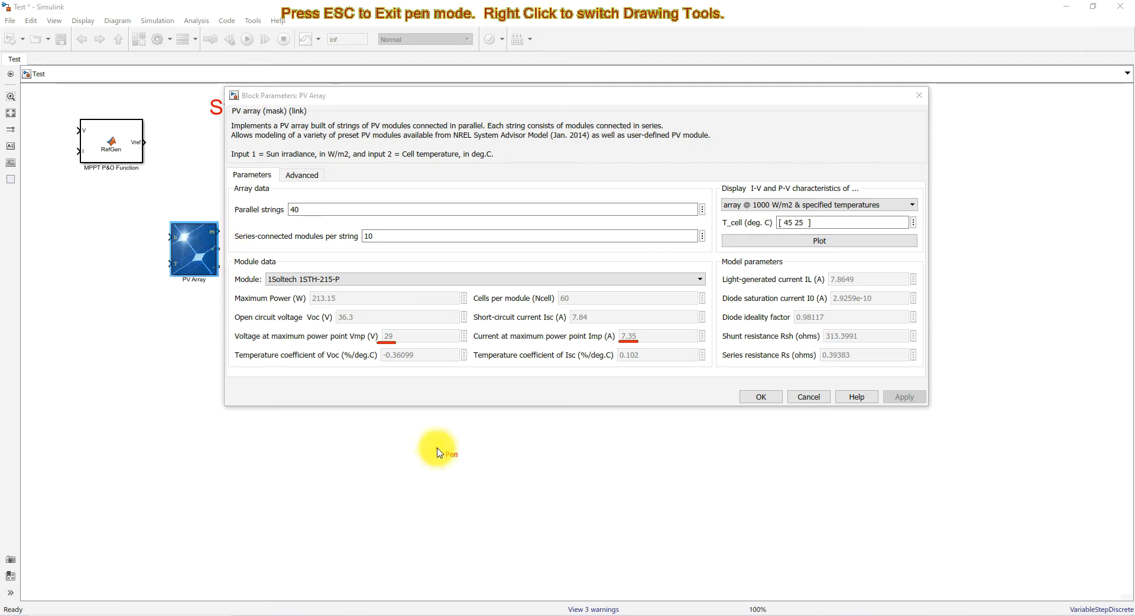
mouse_move(438, 444)
mouse_down()
mouse_move(439, 463)
mouse_move(464, 443)
mouse_move(454, 443)
mouse_up()
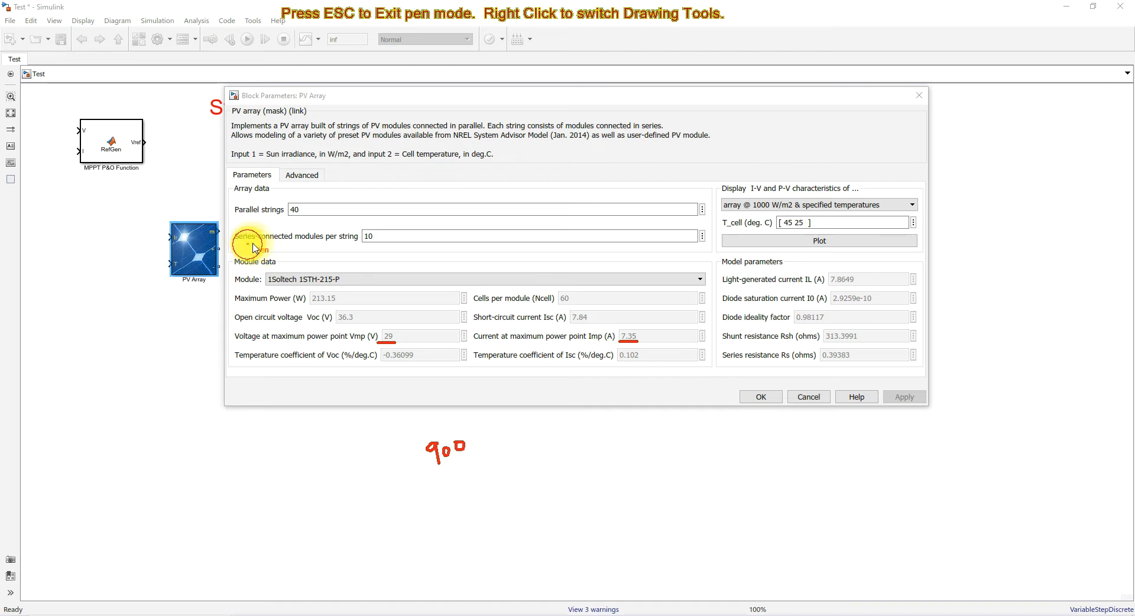
drag(246, 242, 319, 244)
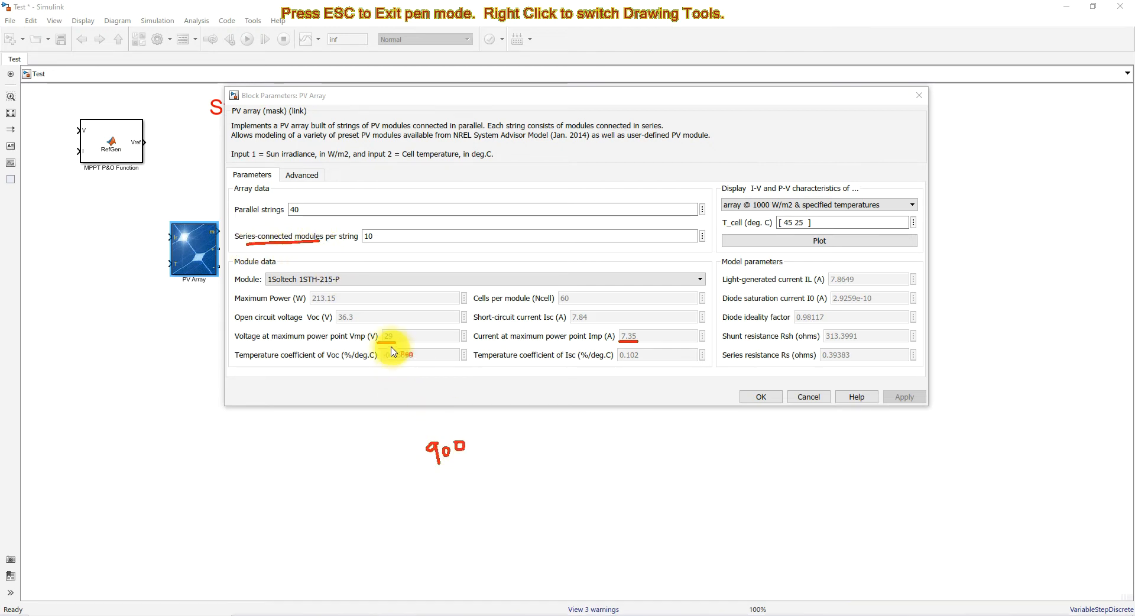
mouse_move(396, 346)
mouse_down()
mouse_move(381, 325)
mouse_move(384, 337)
mouse_up()
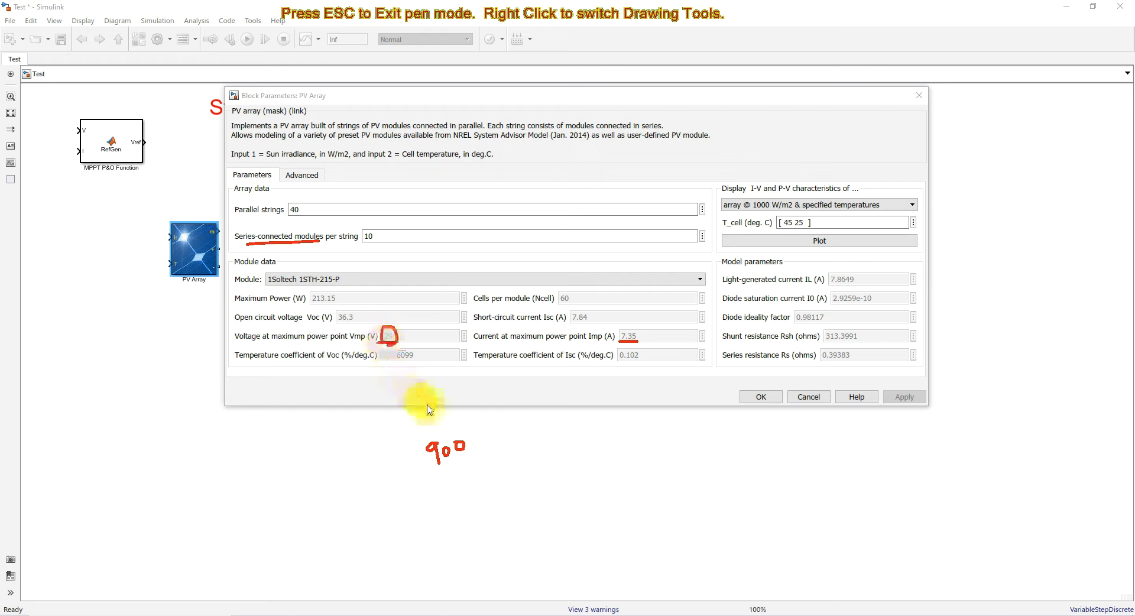
drag(360, 249, 383, 252)
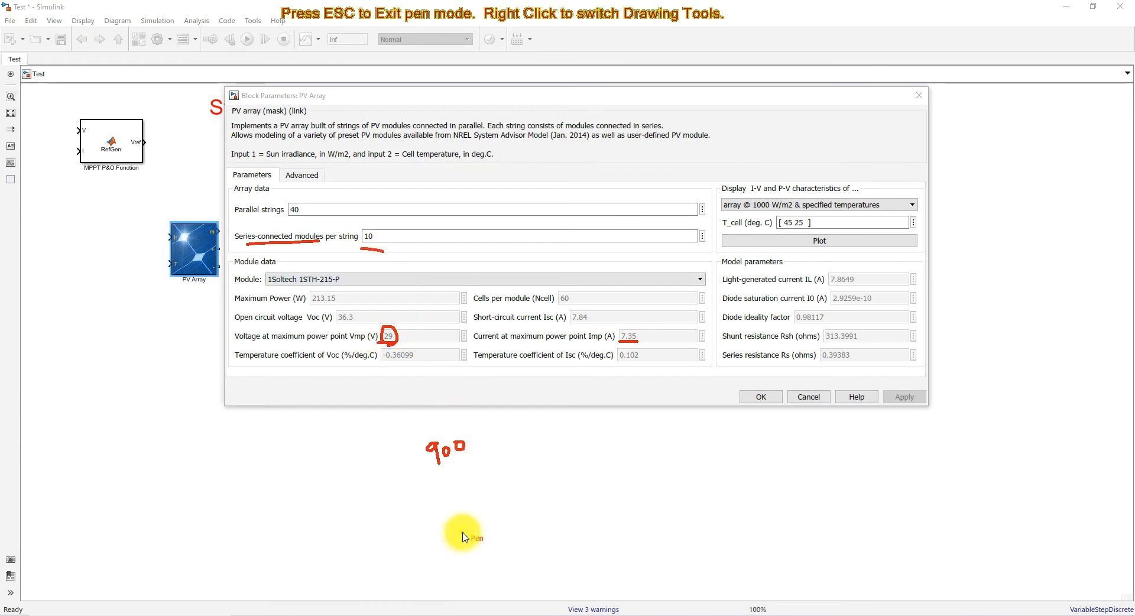
key(Escape)
Step: Switch to MATLAB and calculate the number of series-connected modules as 900/29 in the Command Window
mouse_move(412, 612)
click(287, 585)
text(900/29)
key(Return)
double_click(249, 290)
Step: Check the PV array parameters and calculate the number of parallel strings as 100e3/(31*29*7.35) in the Command Window
mouse_move(509, 615)
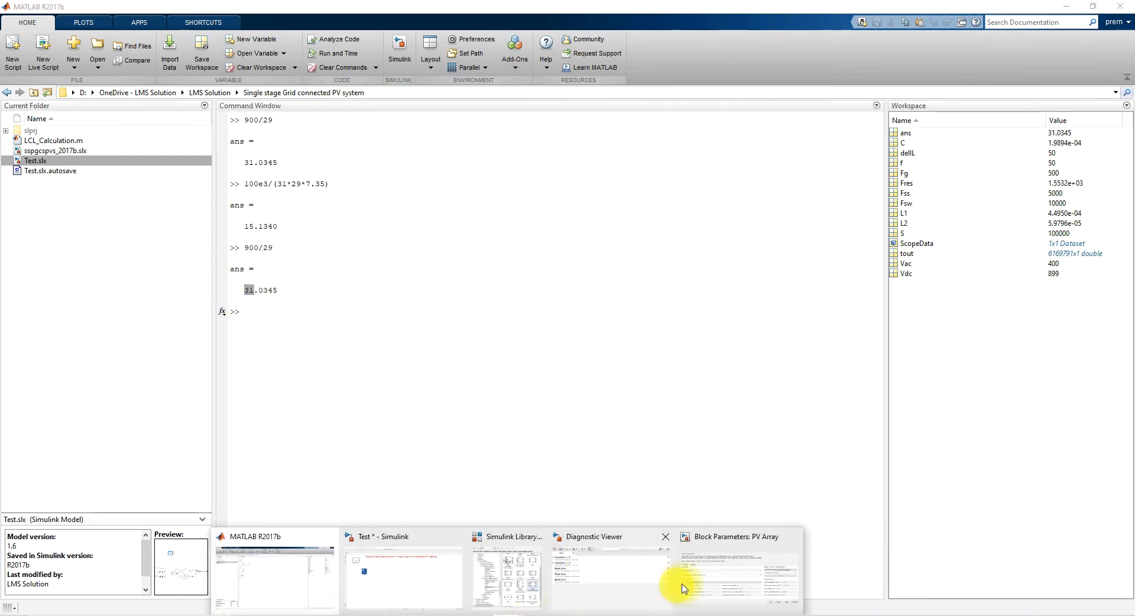
click(680, 574)
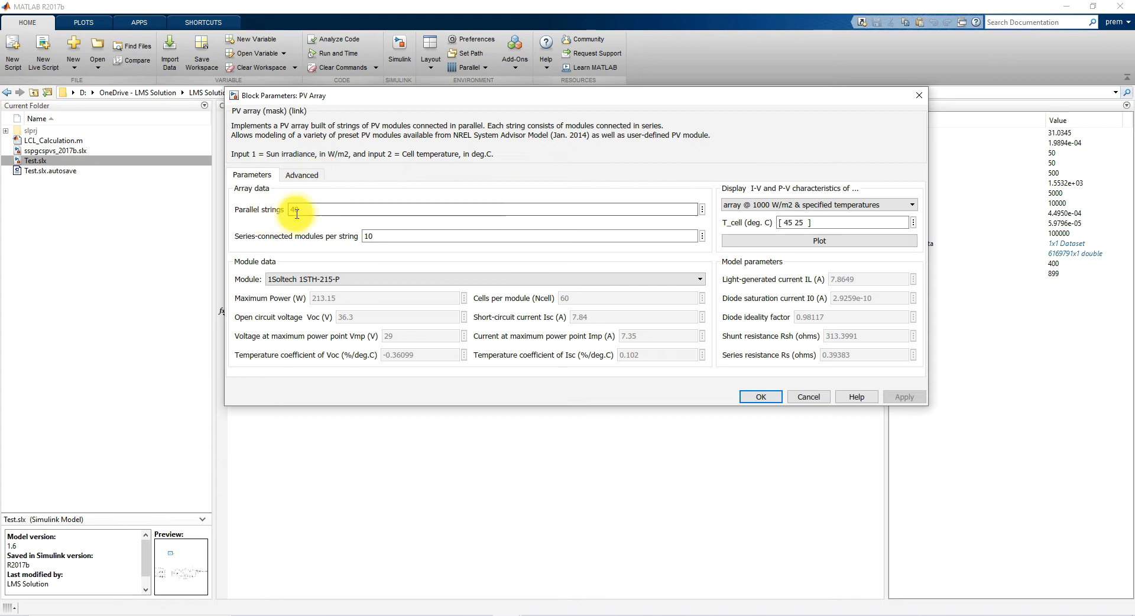
click(362, 431)
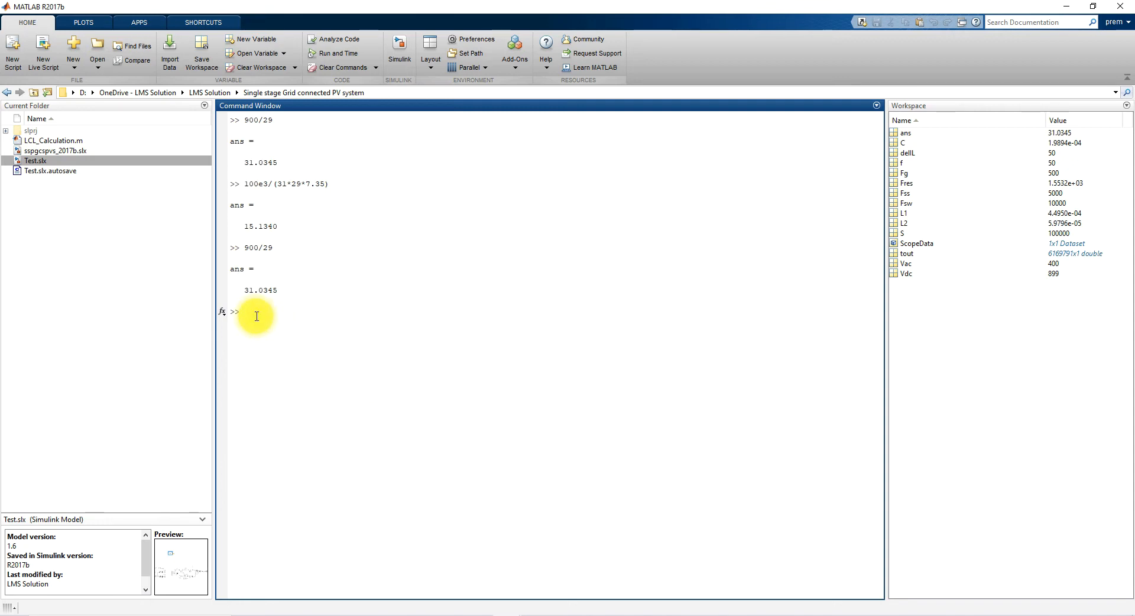
text(100e3/(31*29*7.)
text(35))
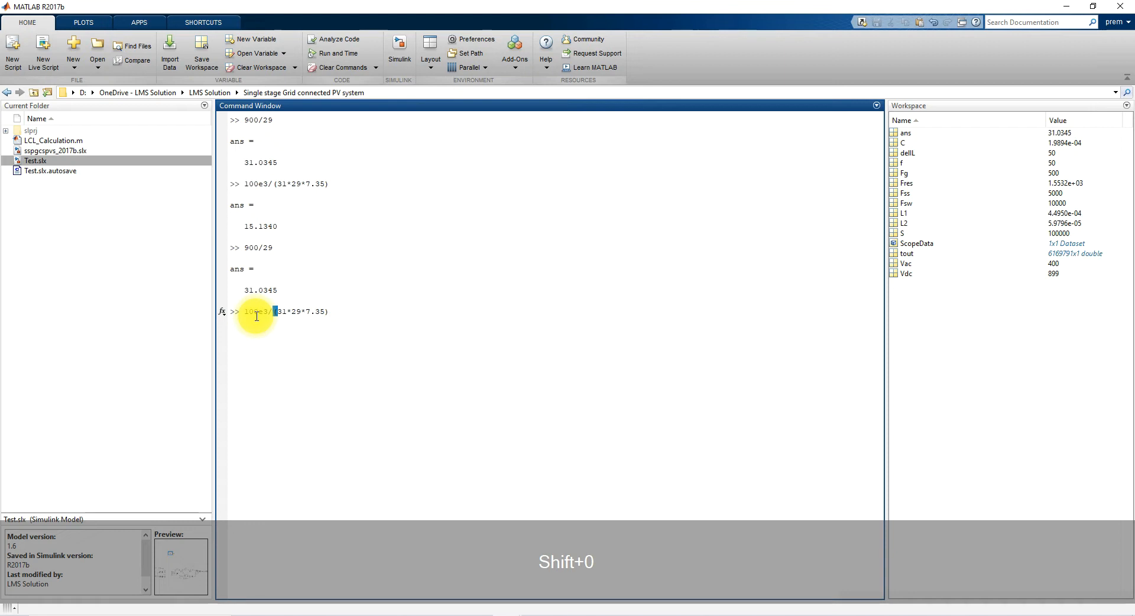
key(Return)
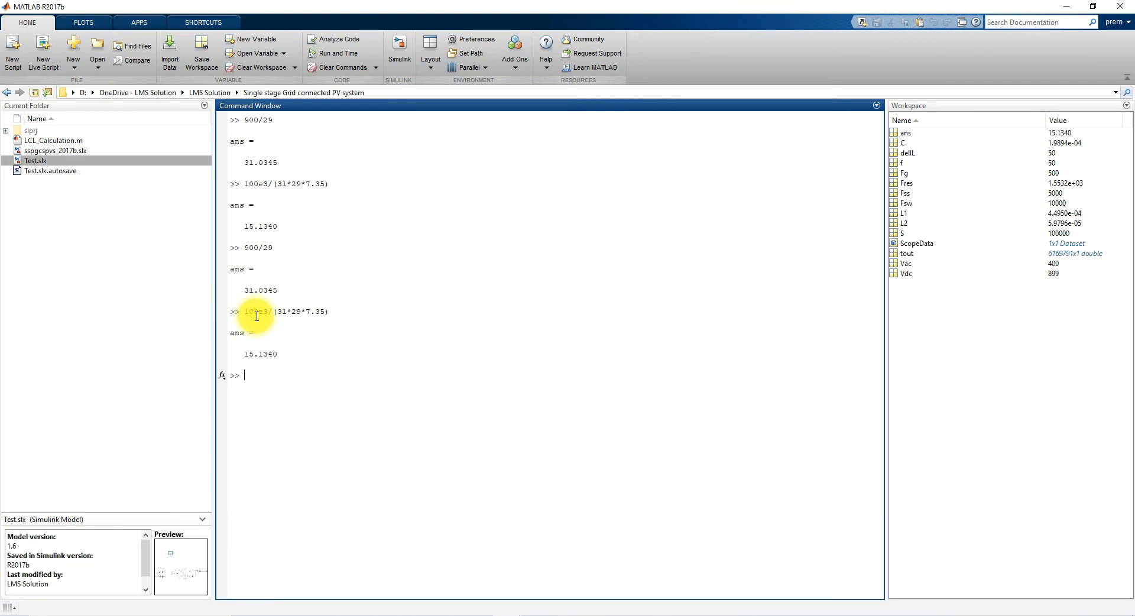
drag(241, 355, 297, 370)
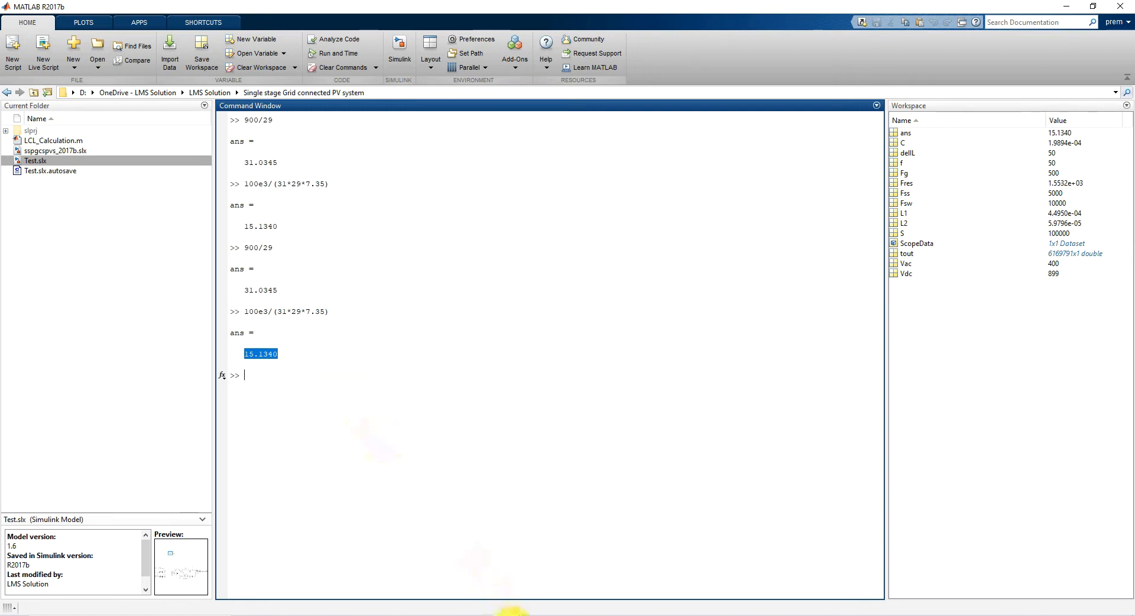
Step: Return to the Simulink model and apply 15 parallel strings and 31 series-connected modules per string to the PV Array block
mouse_move(508, 609)
click(412, 544)
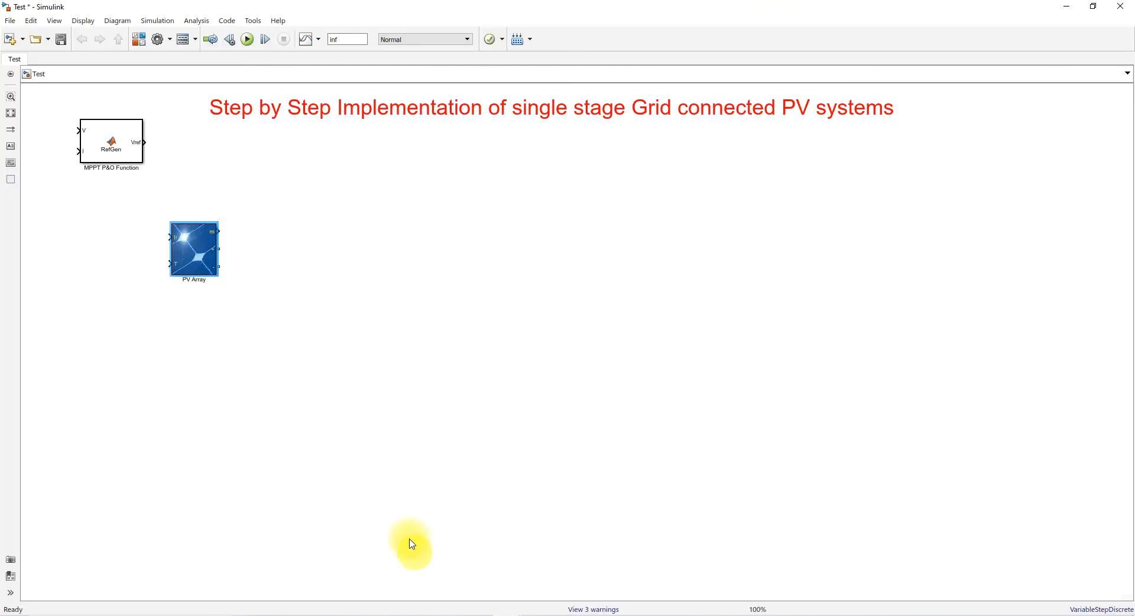
double_click(197, 264)
double_click(306, 209)
text(15)
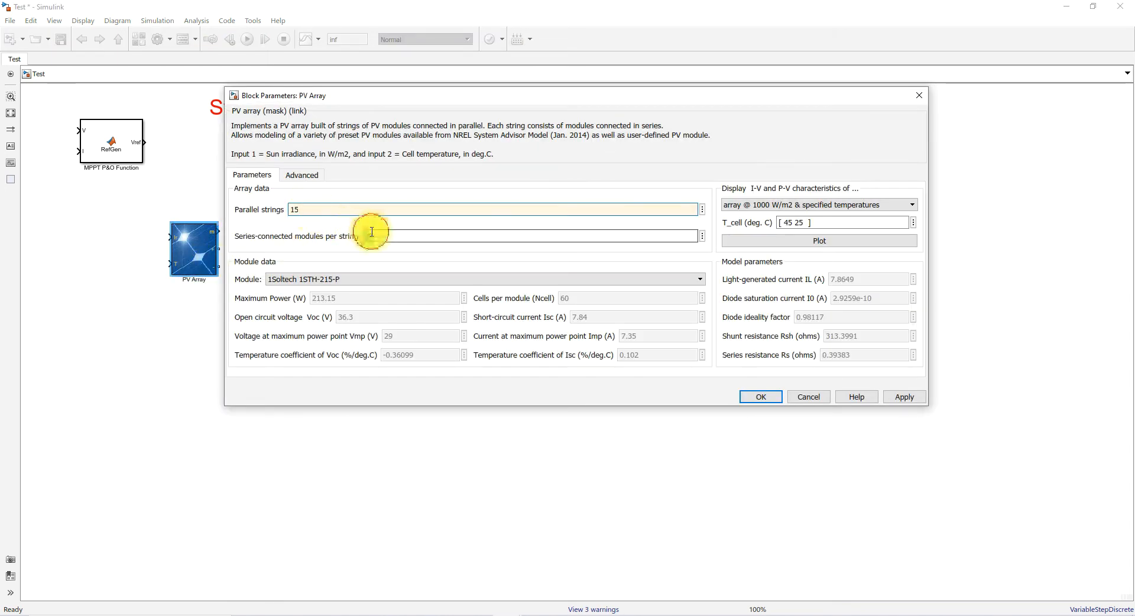
double_click(388, 236)
text(31)
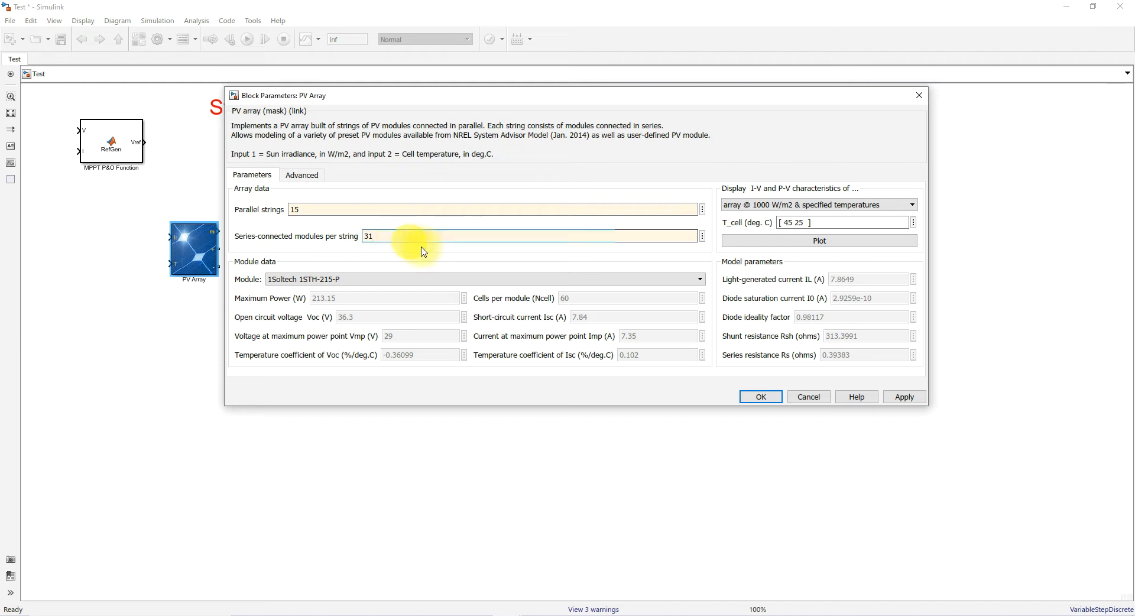
click(894, 397)
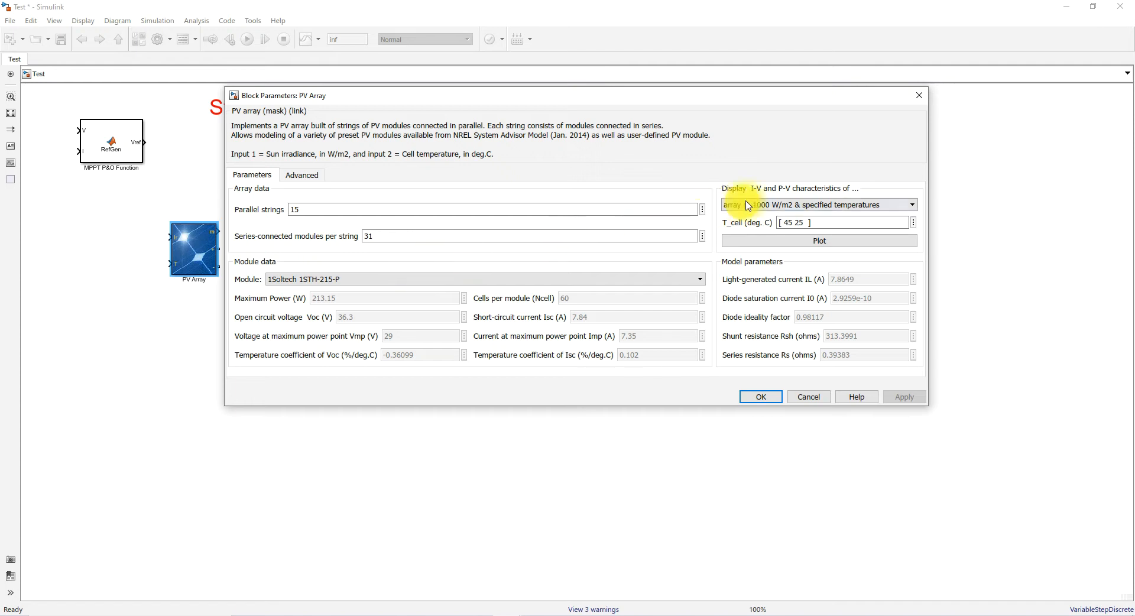
Step: Plot the array's I-V and P-V characteristics at 25 deg.C and the specified irradiances of 1000, 500 and 100 W/m2
click(790, 204)
click(787, 225)
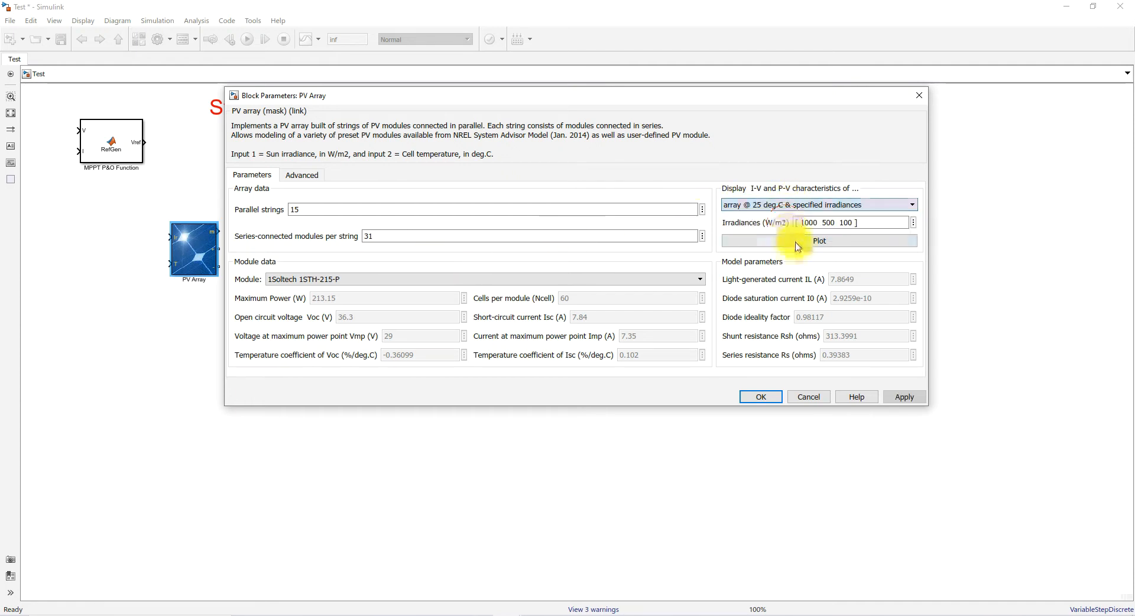
click(815, 242)
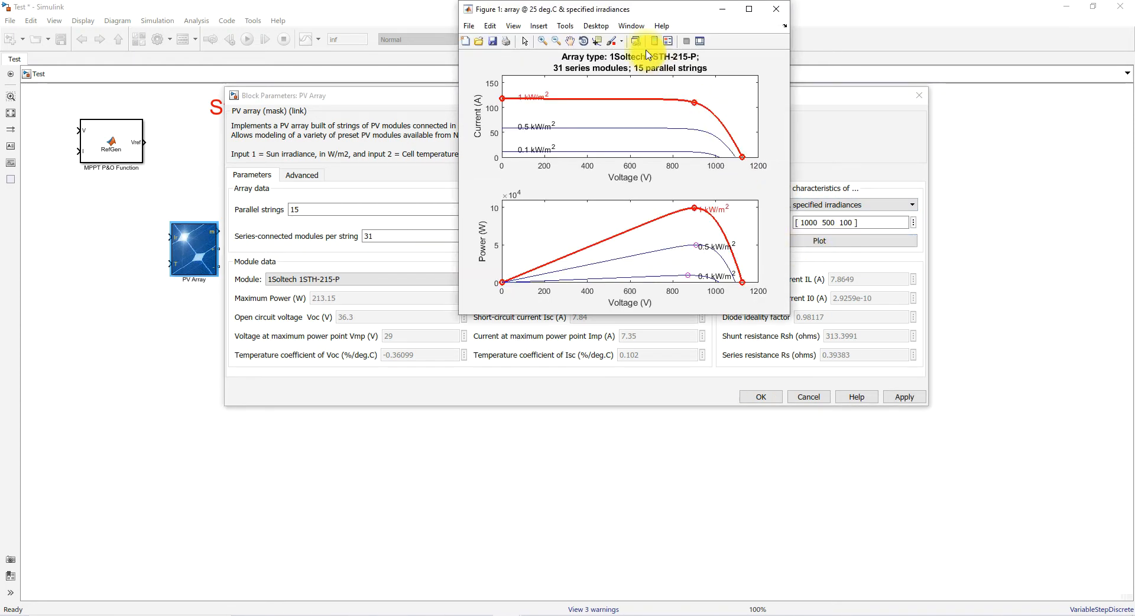
Step: Read the peak of the 1 kW/m2 power curve with a data tip, close the figure and accept the PV array parameters
drag(626, 12, 594, 12)
click(566, 42)
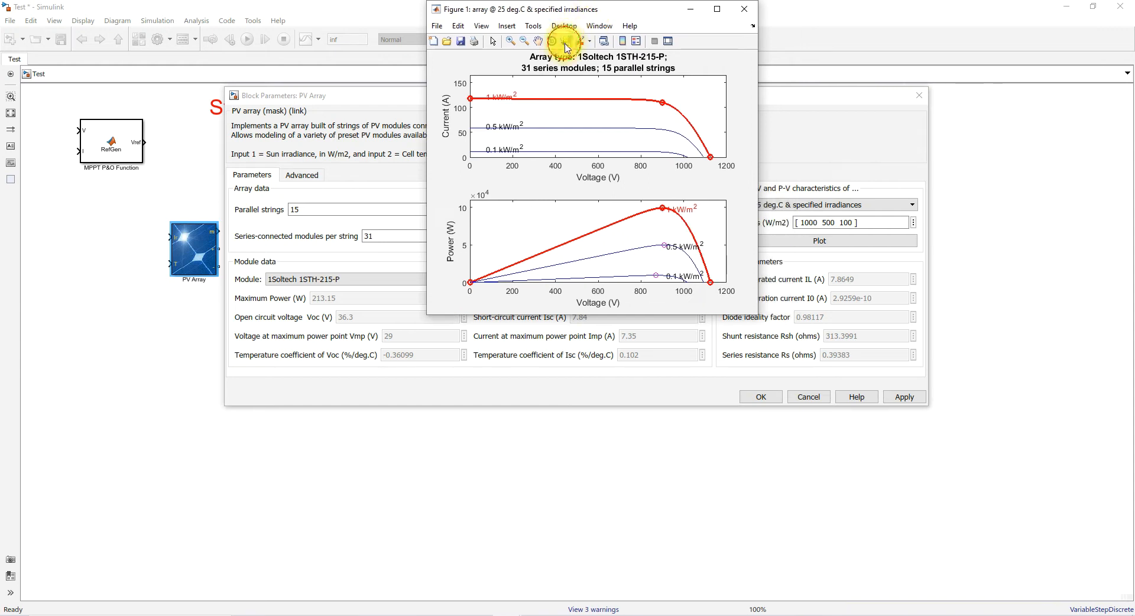
click(664, 208)
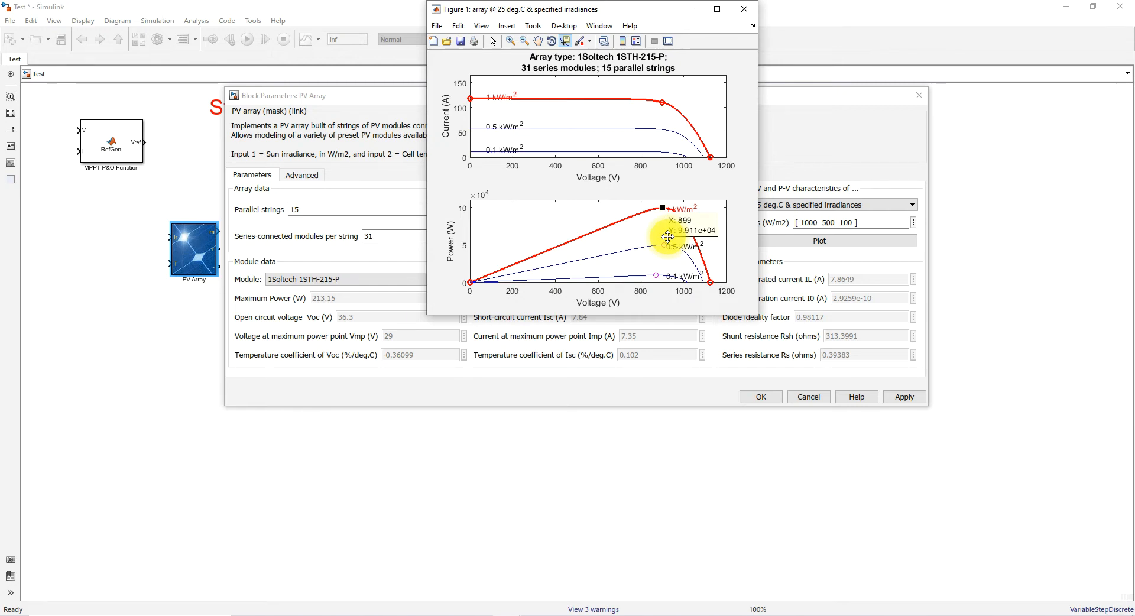
click(744, 9)
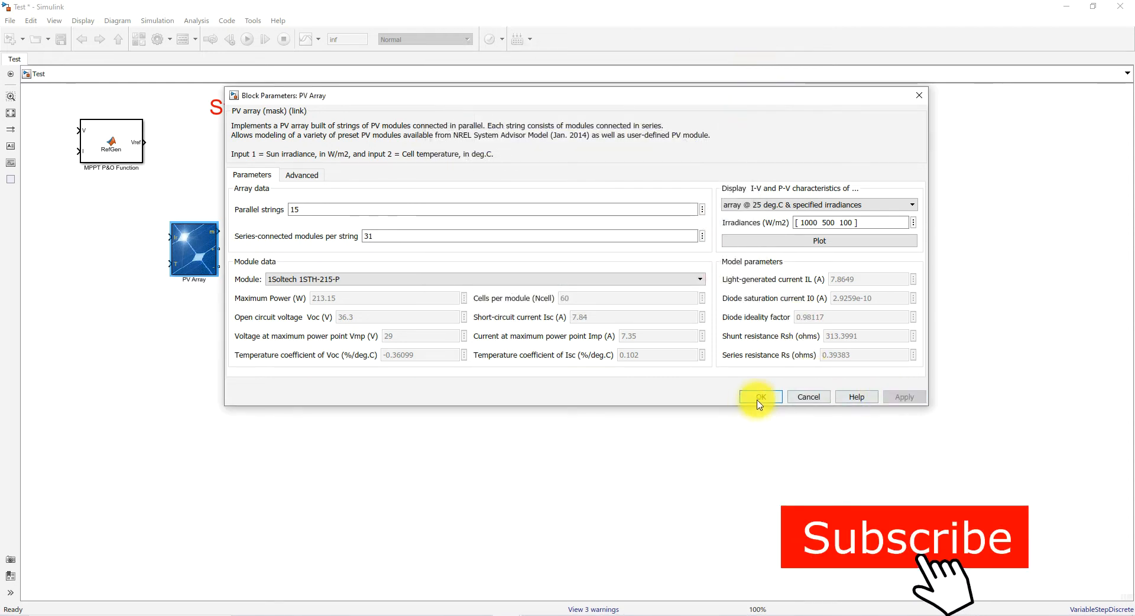
click(754, 397)
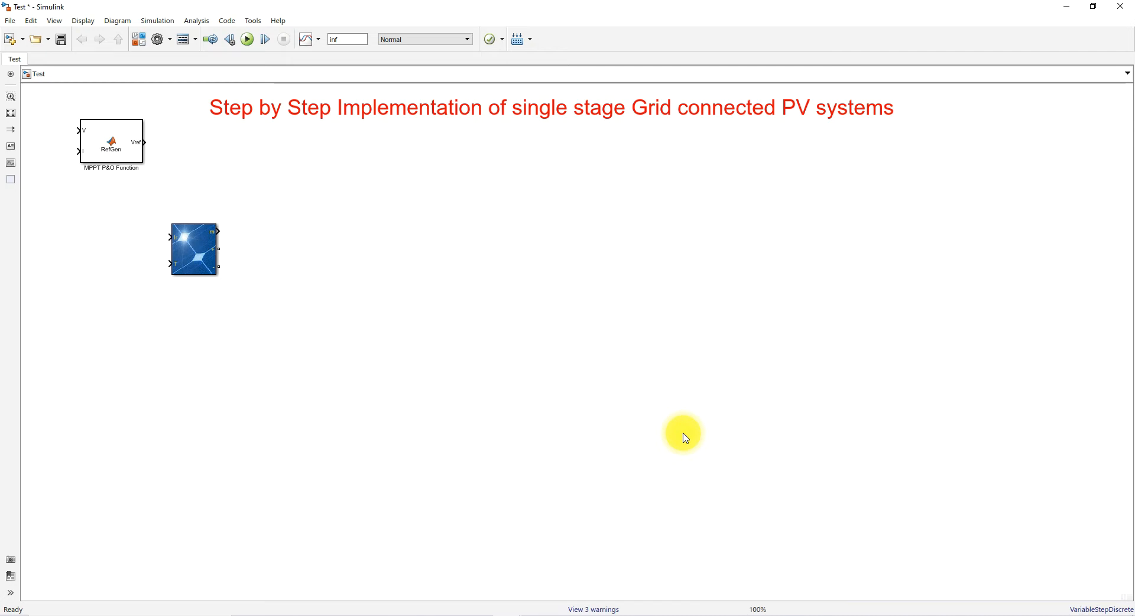
Step: Move the MPPT P&O Function block to just above the PV Array block and open its code
drag(117, 148, 207, 167)
double_click(207, 168)
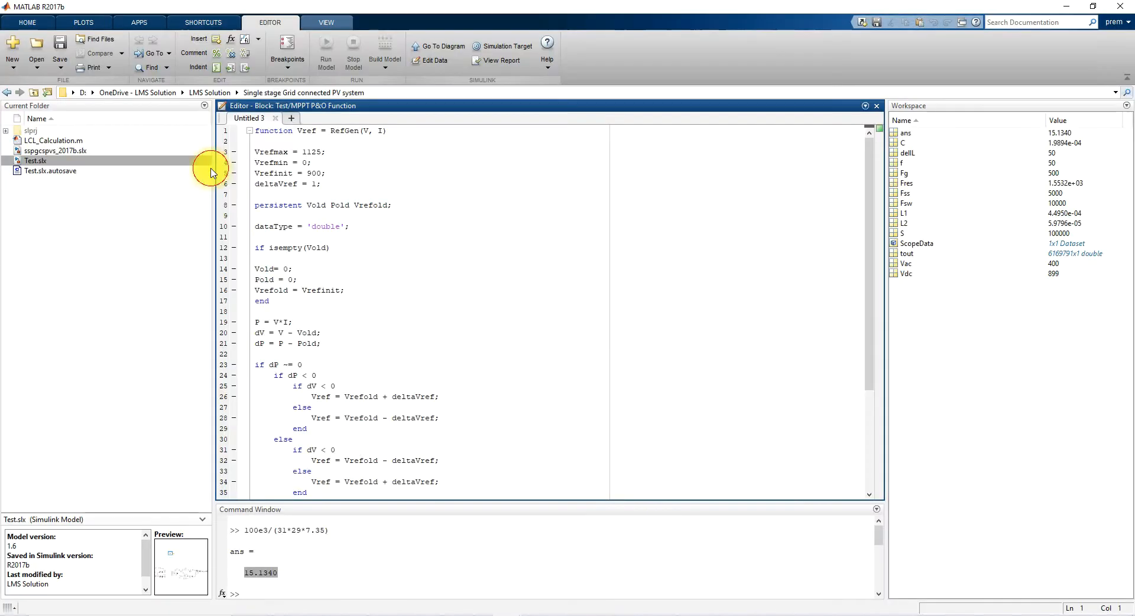
click(416, 178)
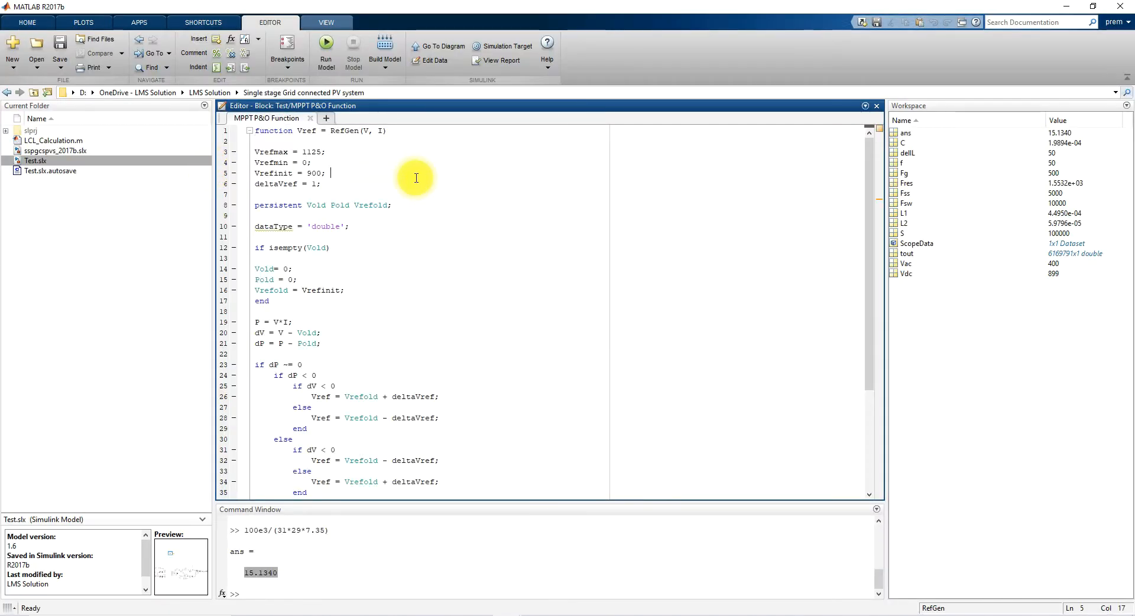
Step: Examine the MPPT function's V and I inputs and its Vrefmax, Vrefmin, Vrefinit and deltaVref parameters
double_click(381, 131)
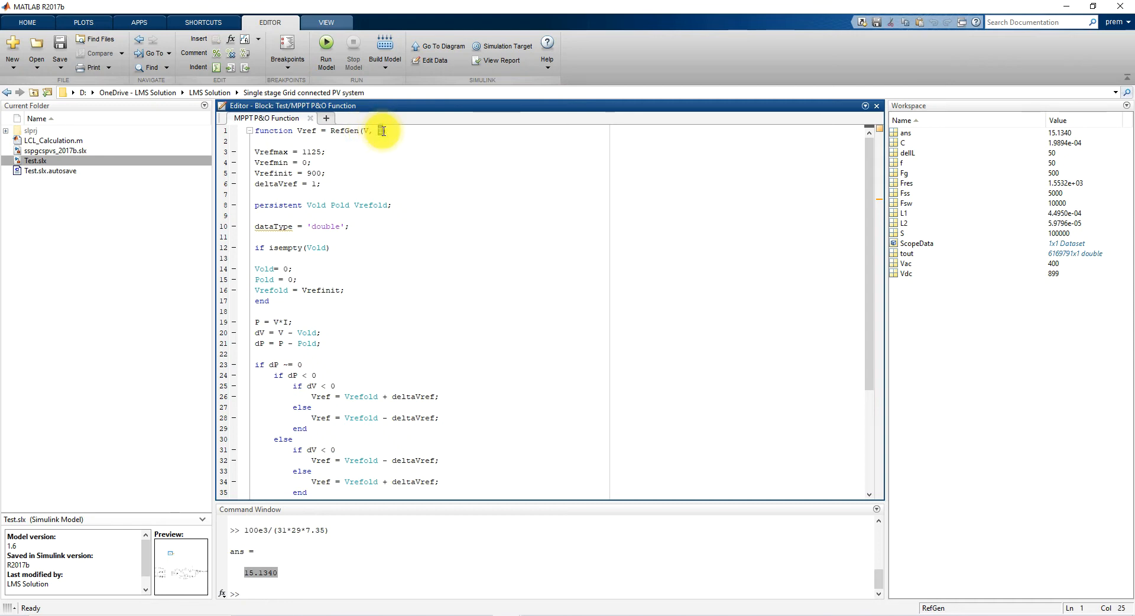
double_click(277, 152)
drag(259, 152, 325, 182)
click(347, 184)
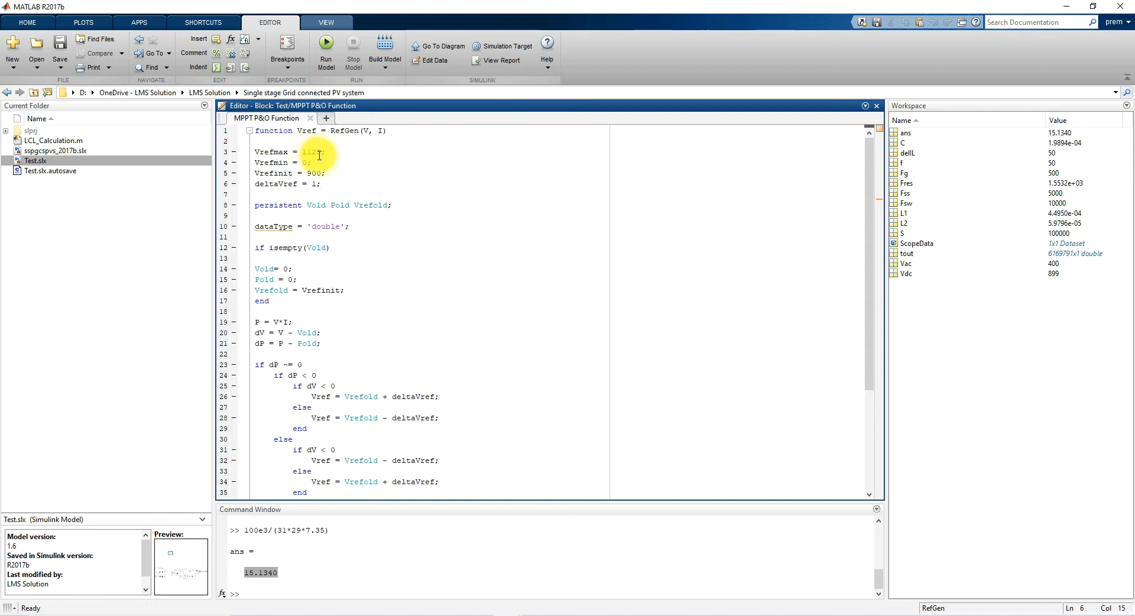
drag(304, 152, 317, 153)
double_click(305, 163)
double_click(309, 173)
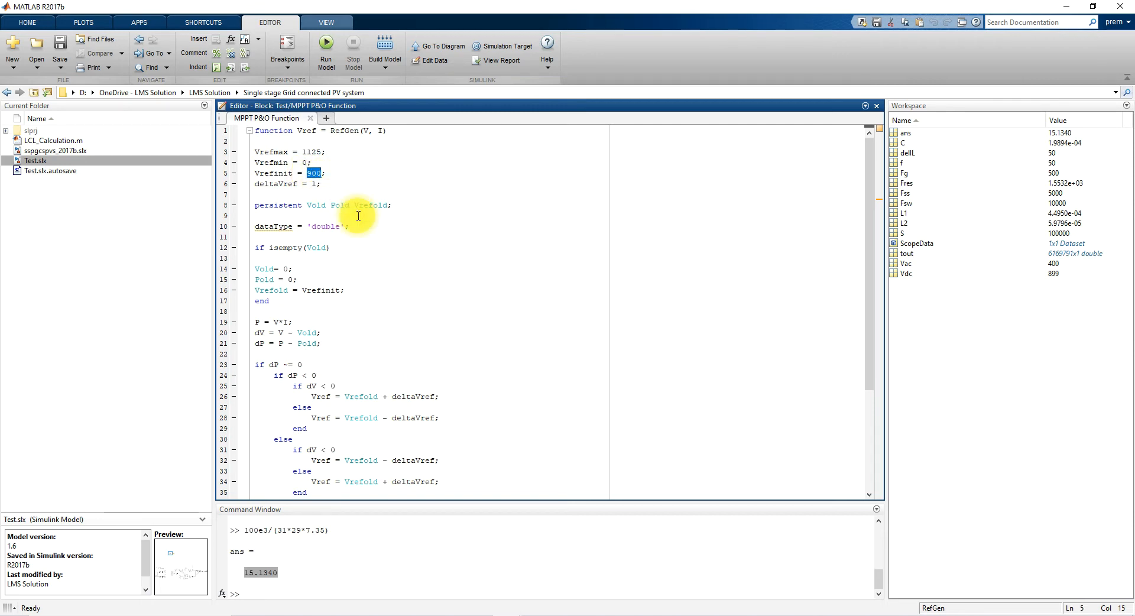
click(316, 185)
double_click(315, 184)
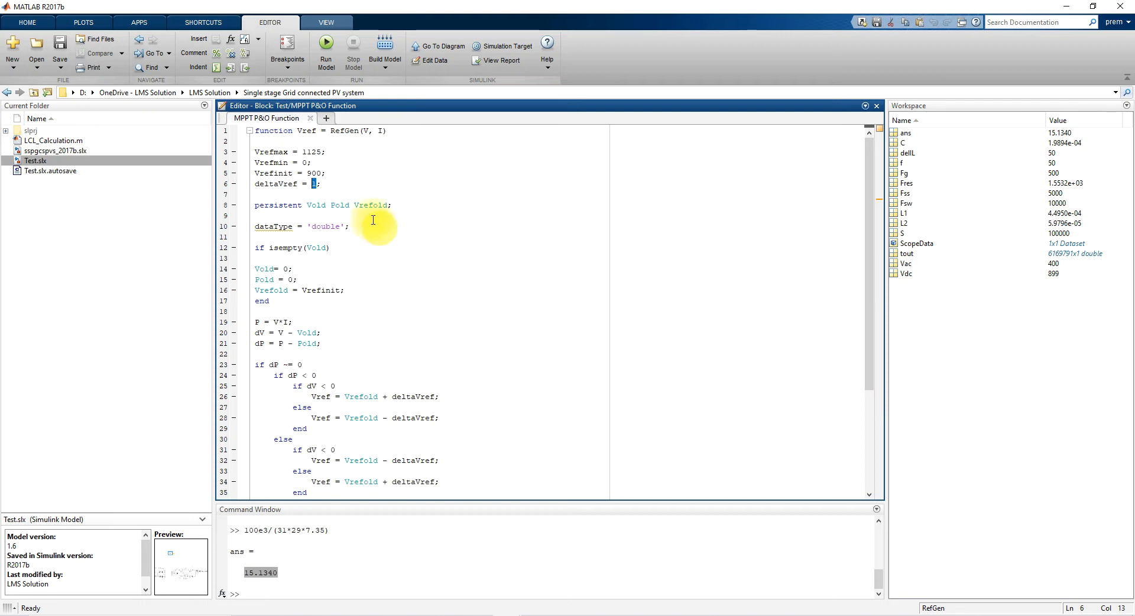
Step: Examine the persistent variables Vold, Pold and Vrefold, their initialisation and the power calculation in the MPPT code
drag(308, 207, 393, 213)
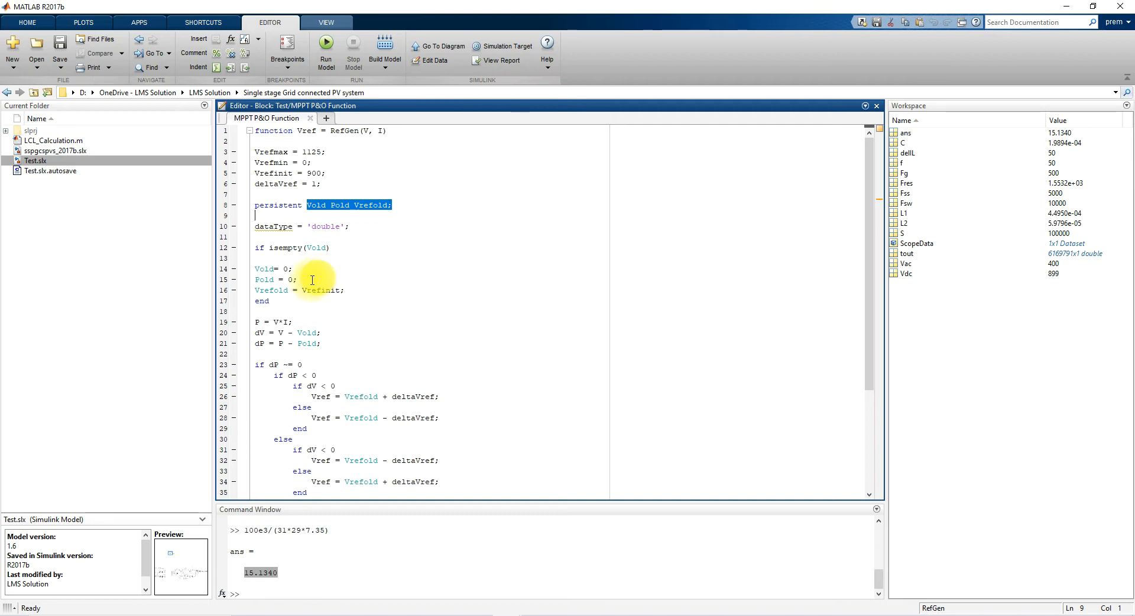
mouse_move(257, 269)
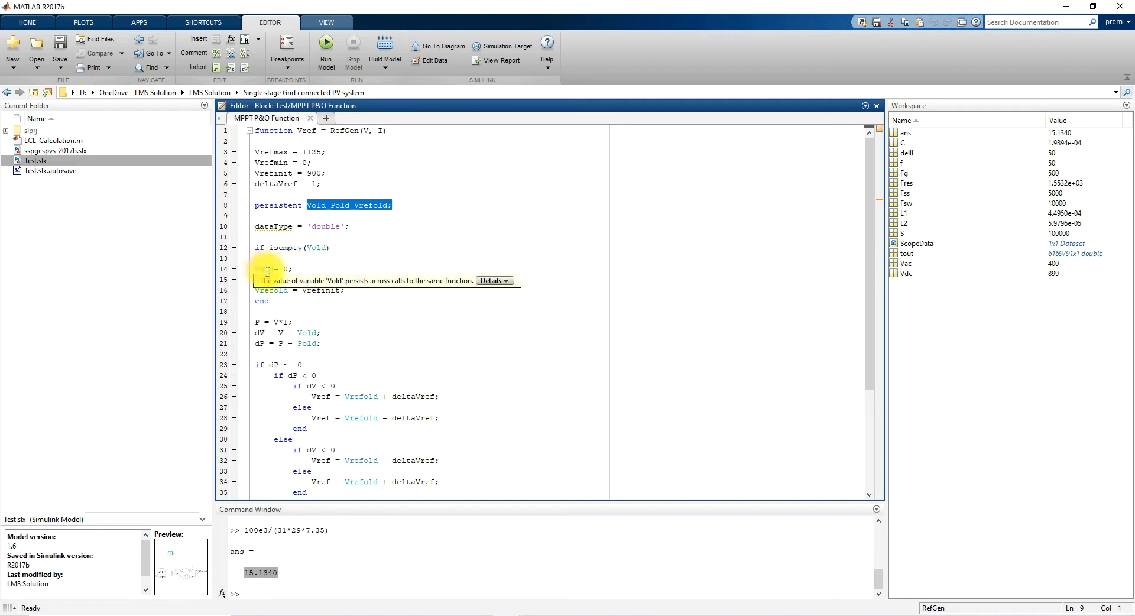
click(306, 265)
mouse_move(298, 269)
mouse_down()
mouse_move(285, 269)
mouse_move(288, 280)
mouse_up()
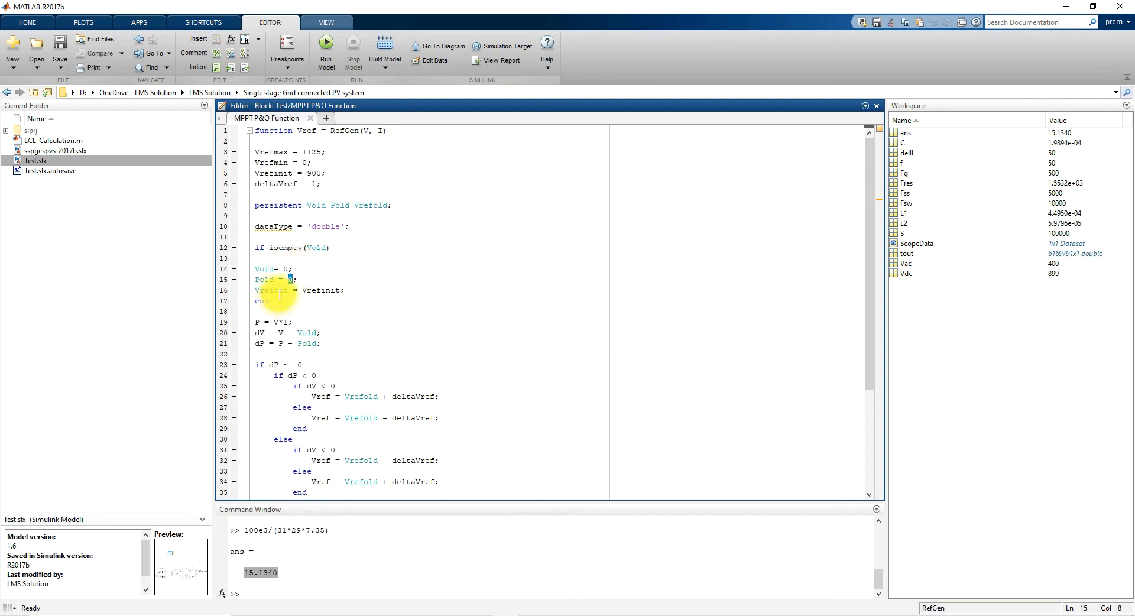
click(303, 290)
drag(303, 290, 342, 290)
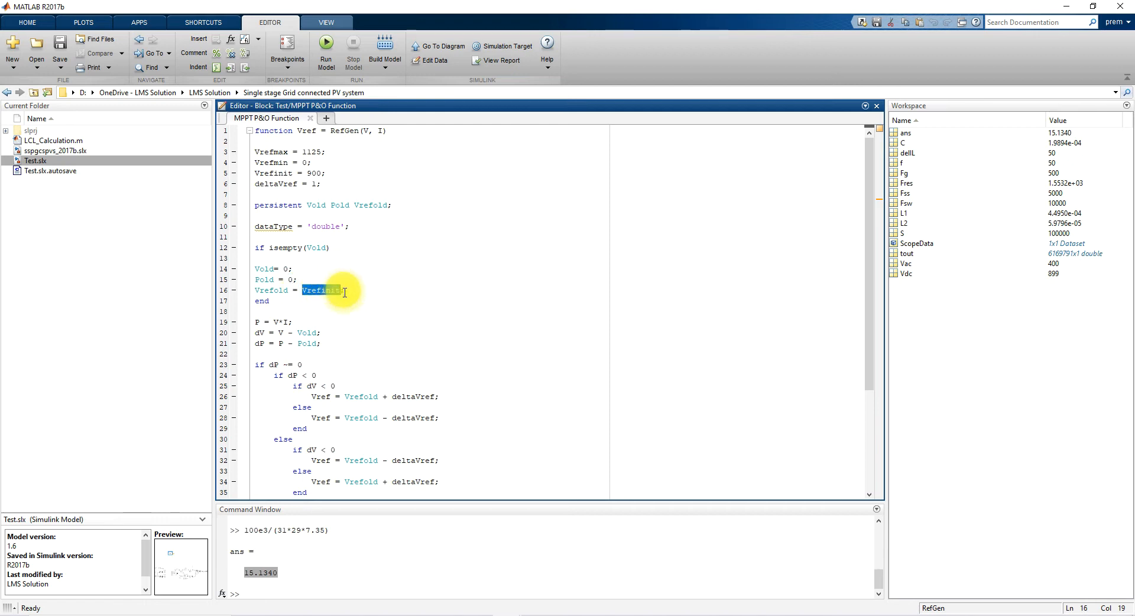
click(362, 322)
scroll(319, 308, down, 5)
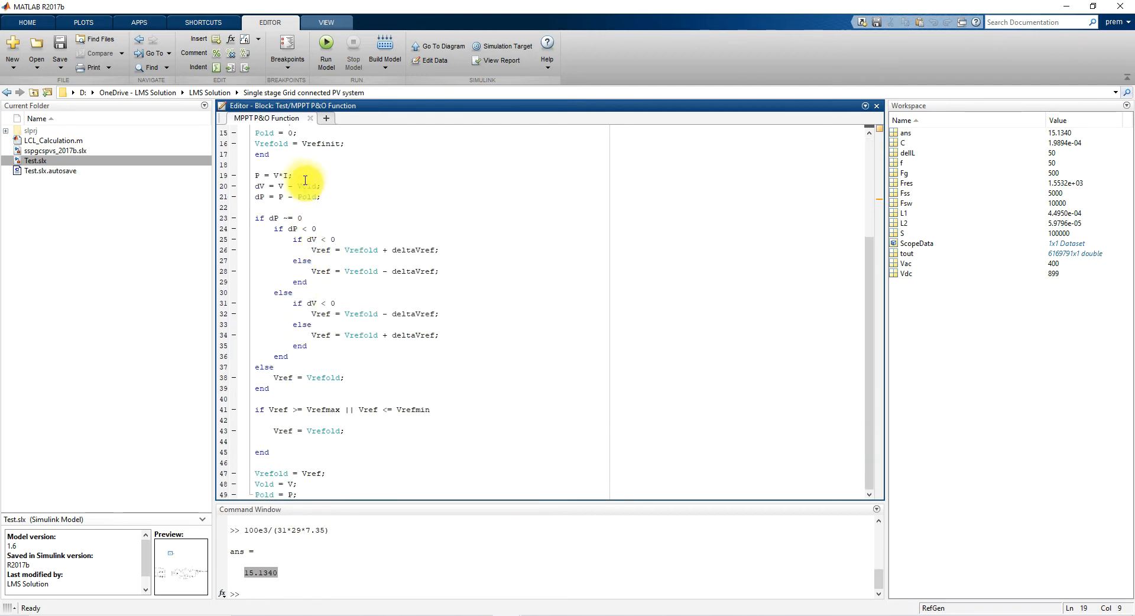
drag(299, 178, 255, 177)
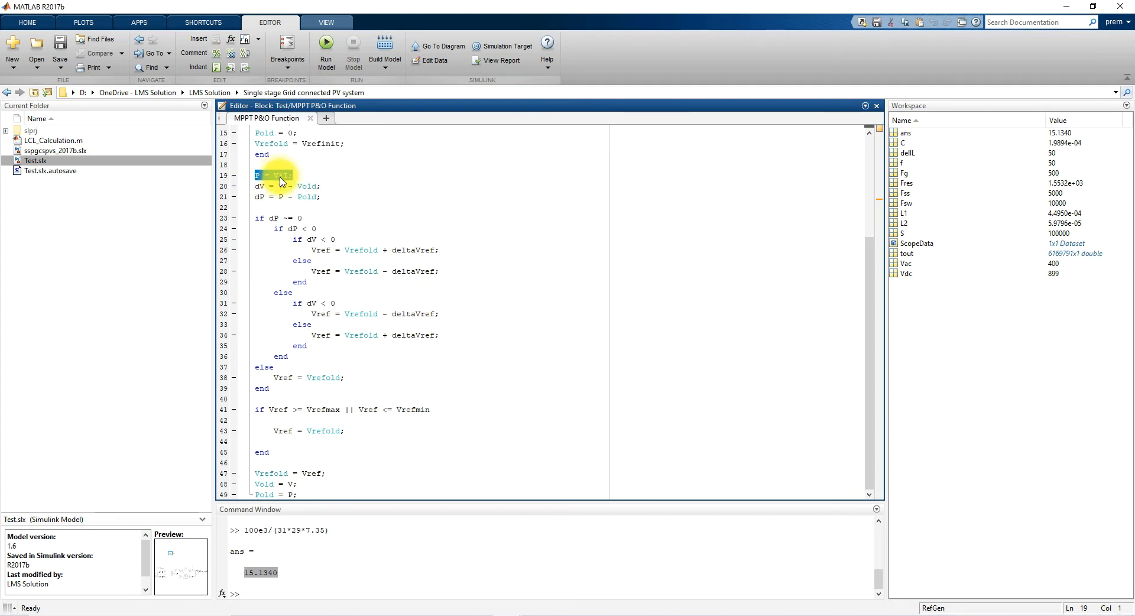
Step: Examine the dV and dP difference calculations and the dP ~= 0 condition in the MPPT code
click(279, 196)
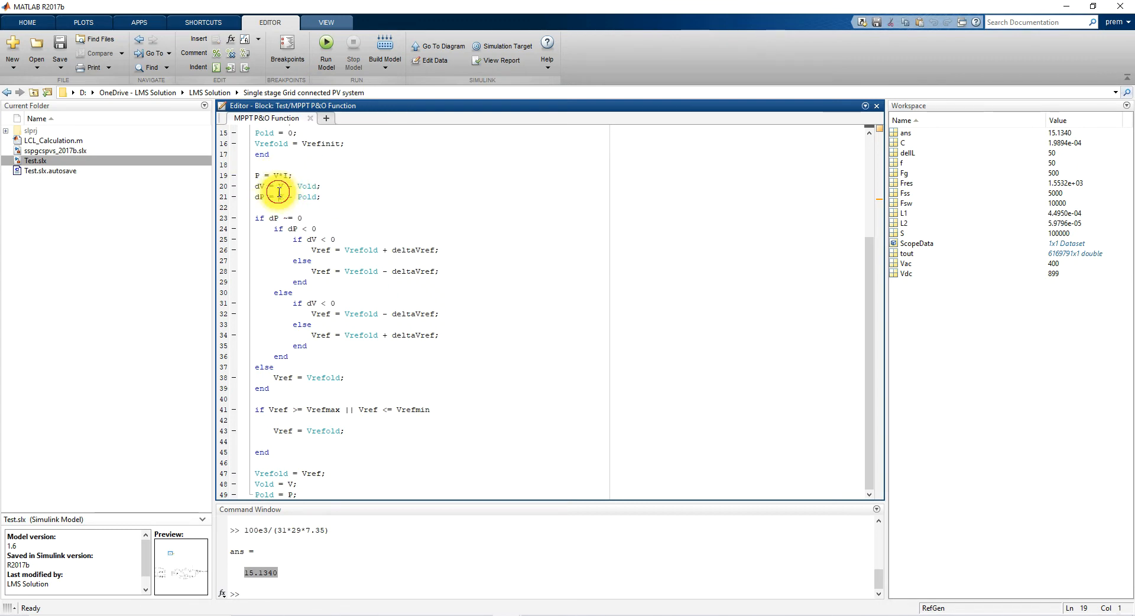
drag(256, 187, 322, 186)
drag(254, 197, 321, 196)
click(315, 210)
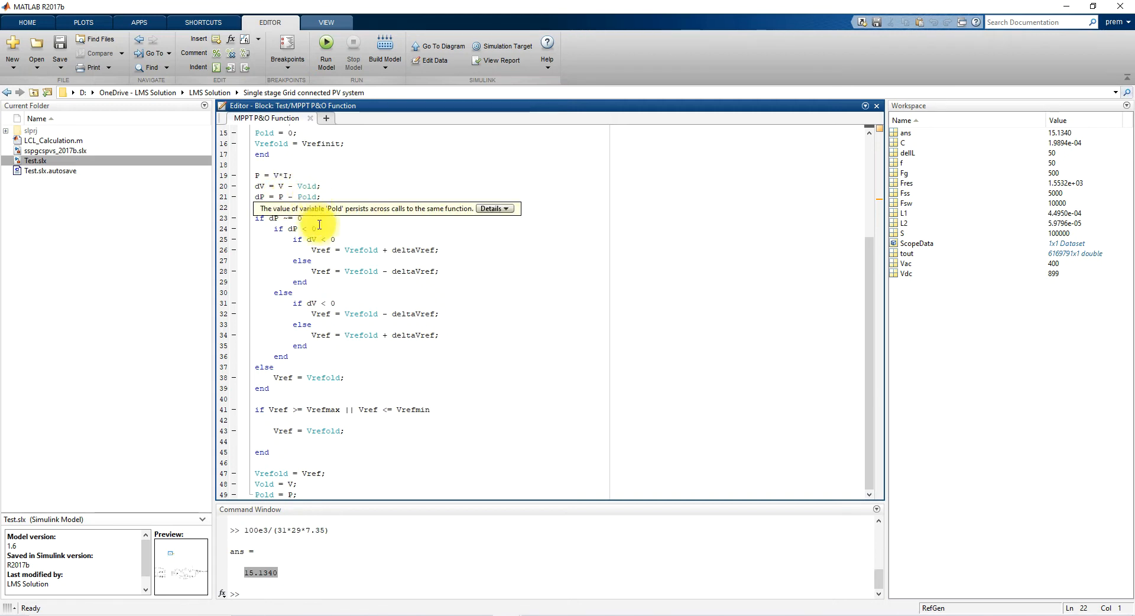
click(283, 224)
drag(303, 218, 270, 219)
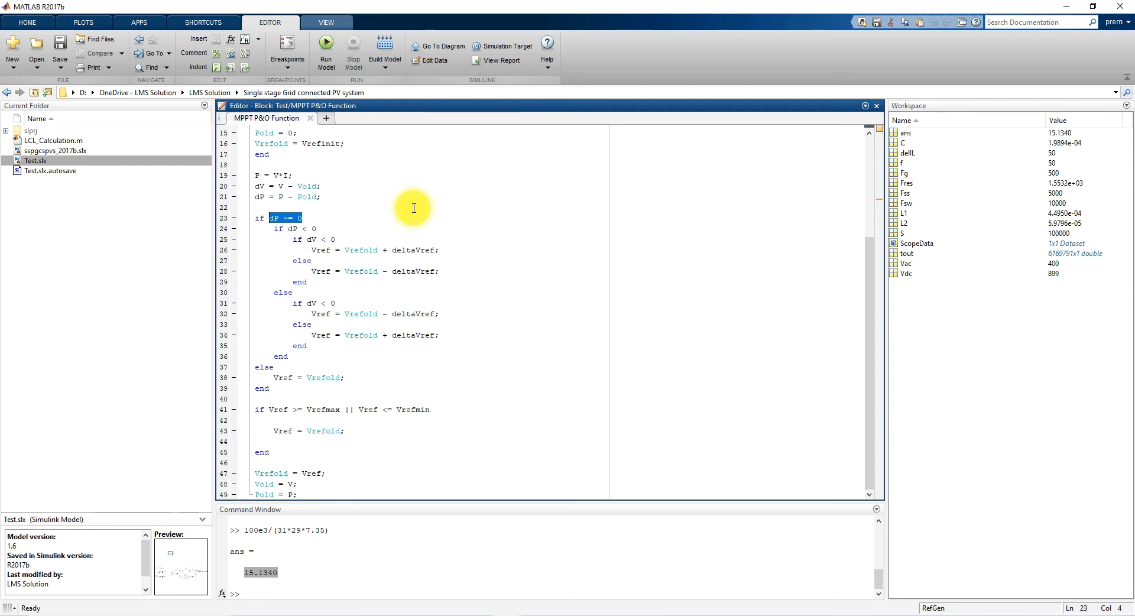
click(299, 220)
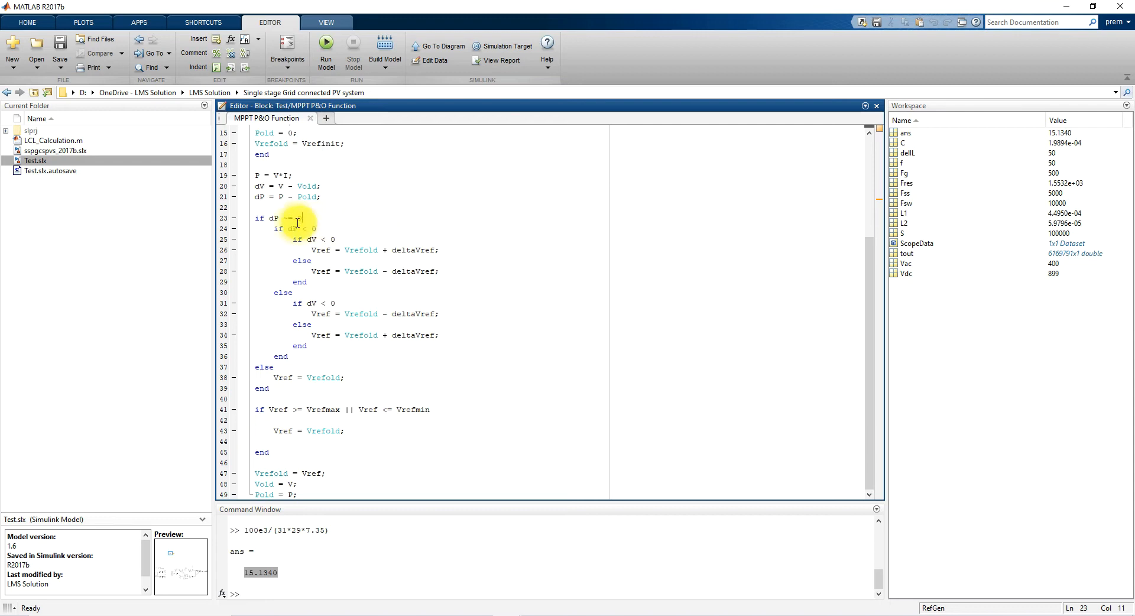
Step: Examine the nested dP < 0 and dV < 0 branches that add or subtract deltaVref from Vrefold
mouse_move(304, 219)
mouse_down()
mouse_move(271, 222)
mouse_move(288, 229)
mouse_up()
click(308, 229)
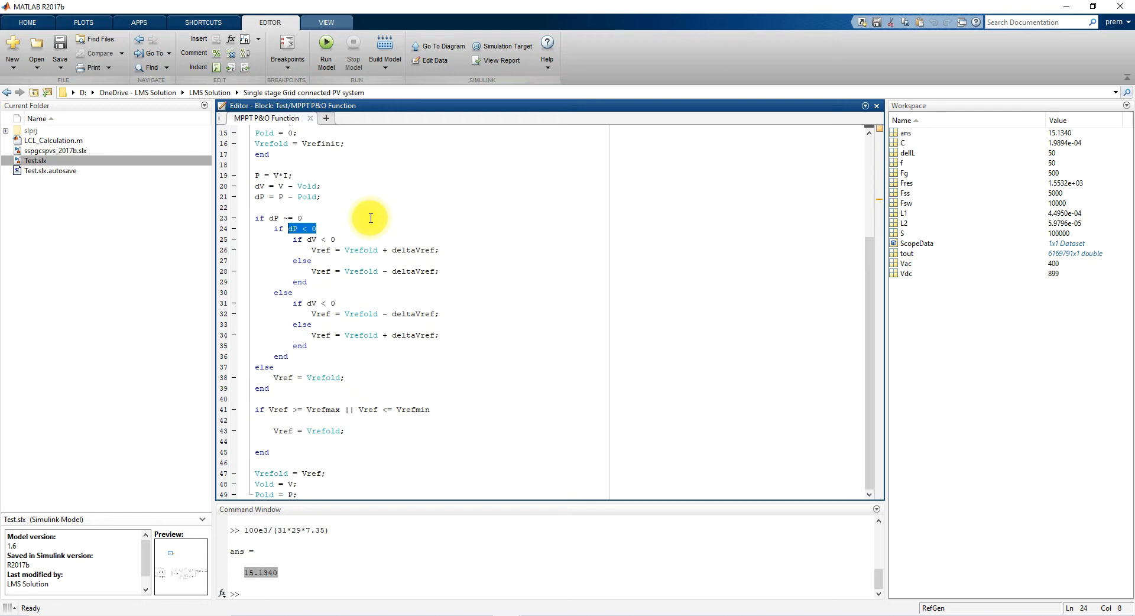
drag(336, 239, 303, 239)
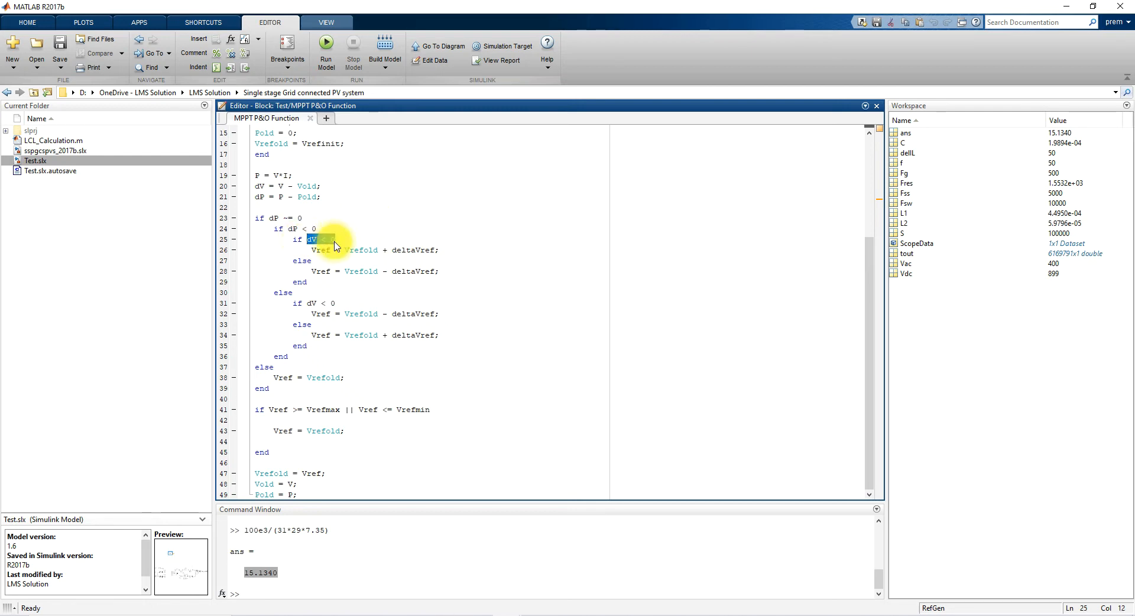
drag(311, 249, 312, 272)
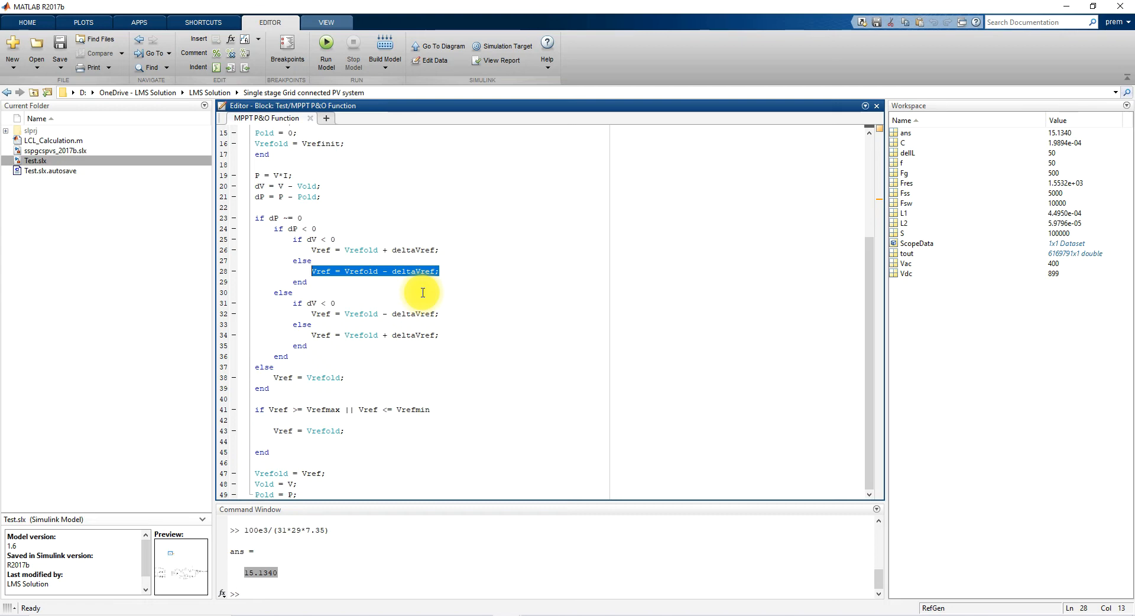
drag(317, 228, 289, 229)
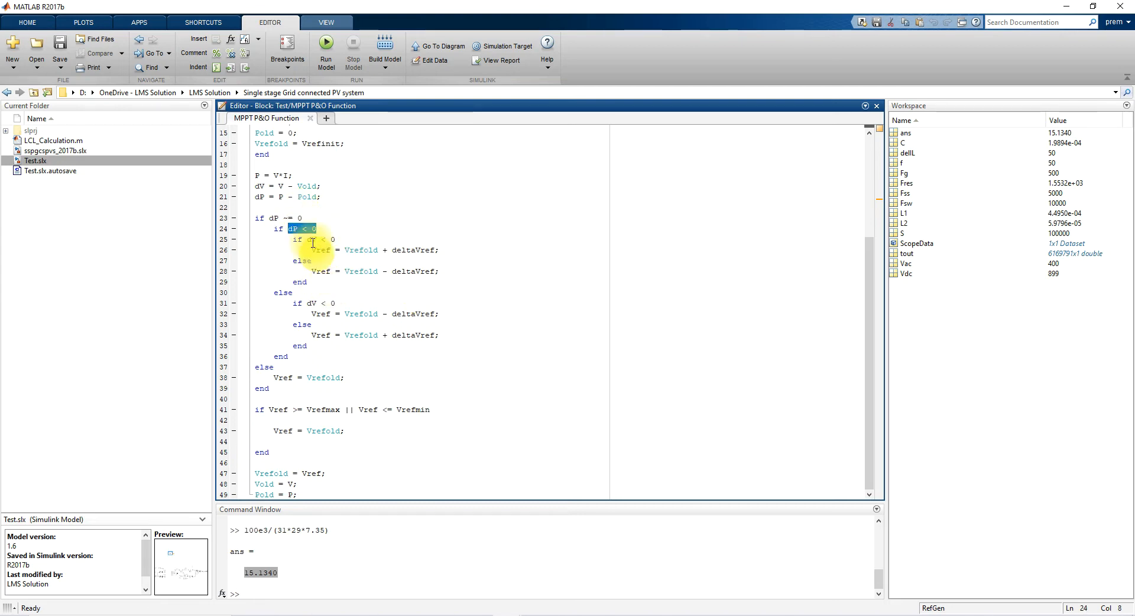
drag(335, 304, 311, 304)
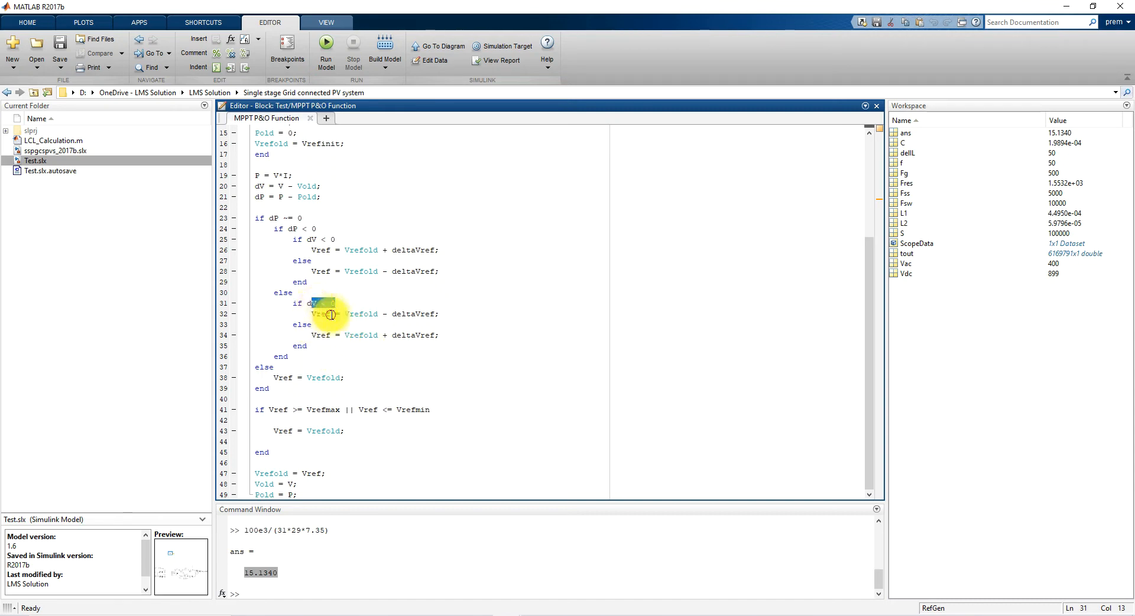
drag(446, 314, 315, 316)
drag(439, 335, 315, 336)
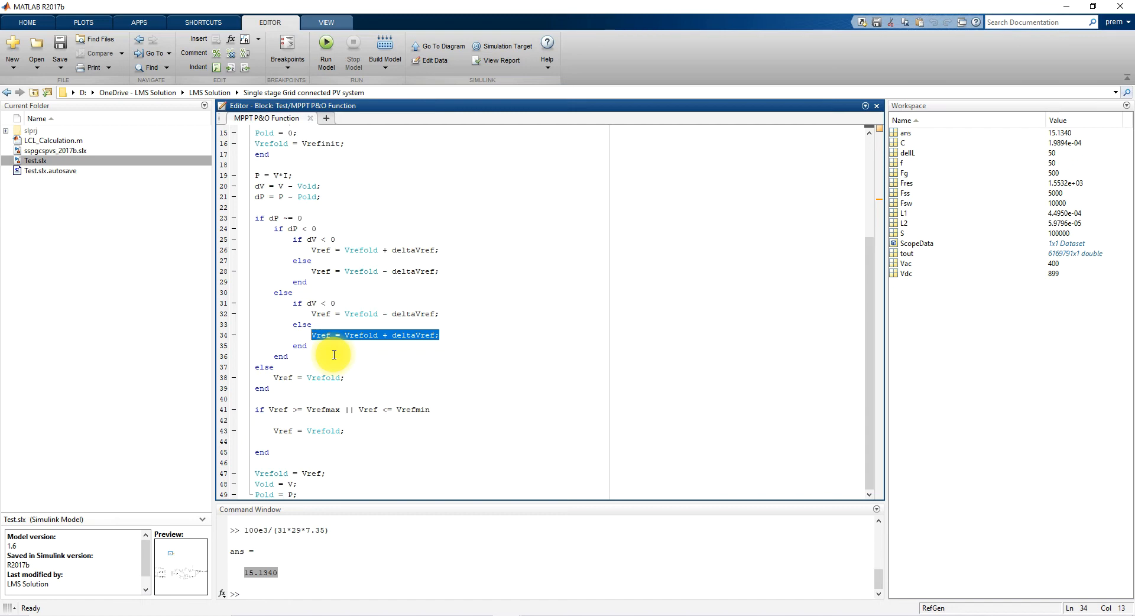
Step: Examine the zero-dP branch, the Vrefmax/Vrefmin limit check and the final updates of Vrefold, Vold and Pold
drag(303, 218, 269, 221)
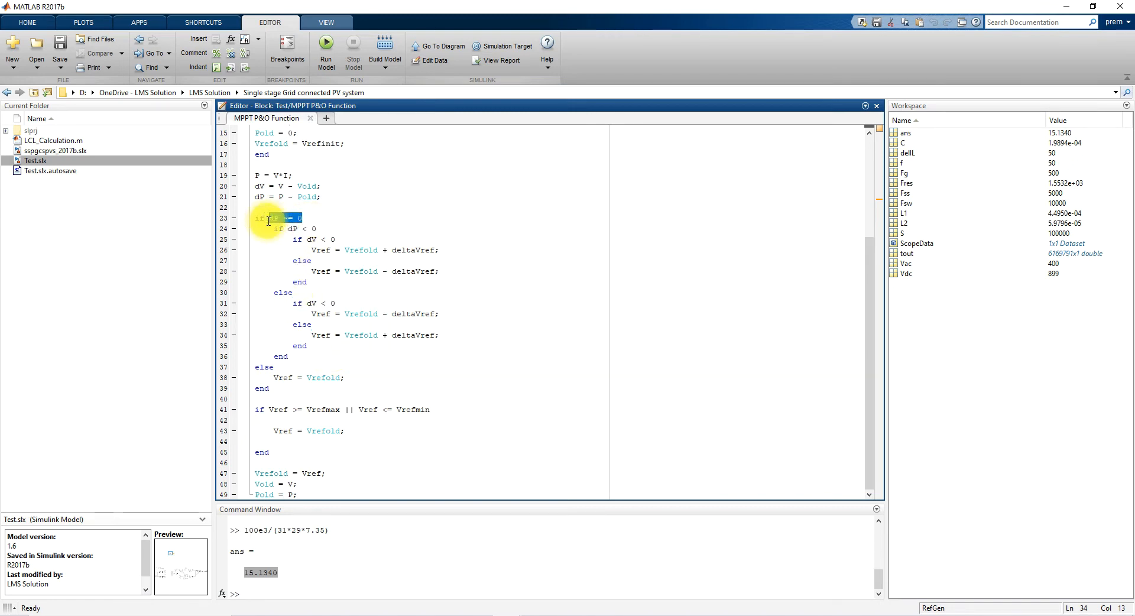
click(297, 379)
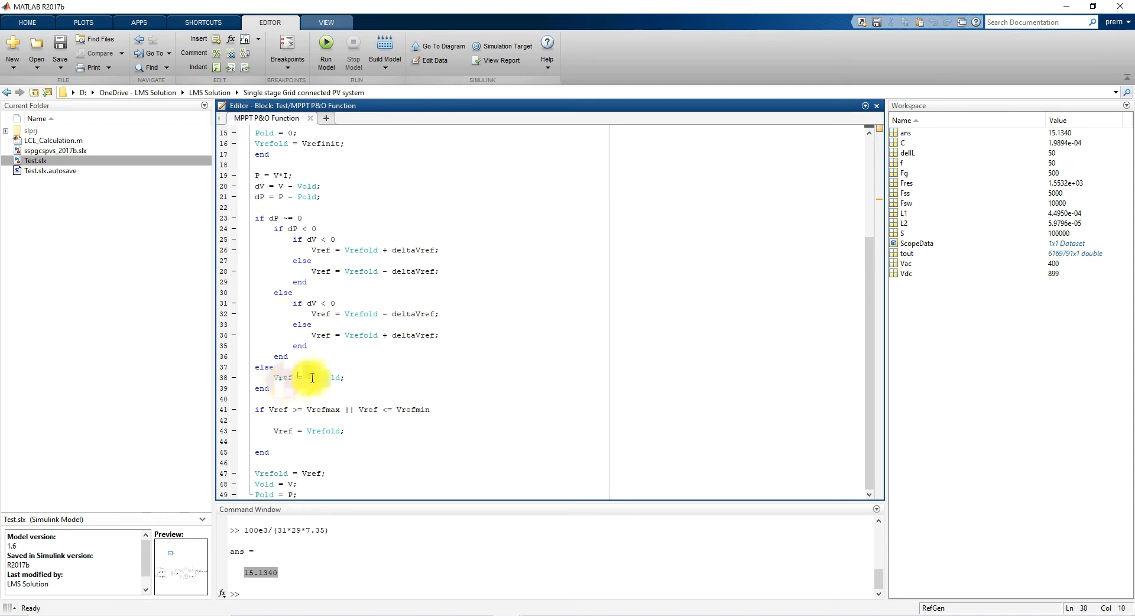
mouse_move(320, 377)
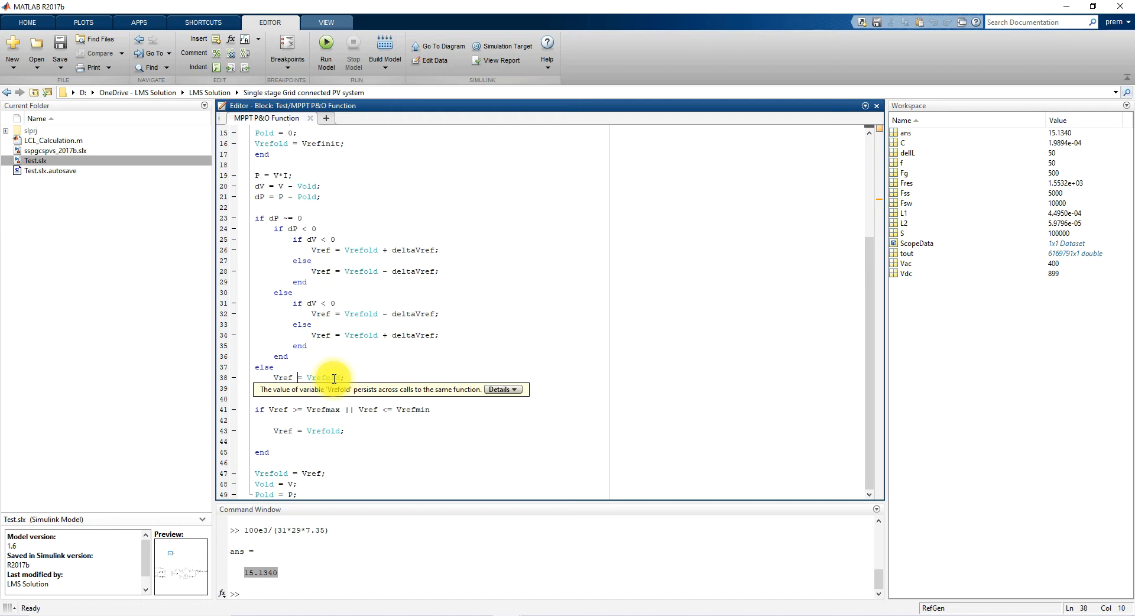
click(325, 399)
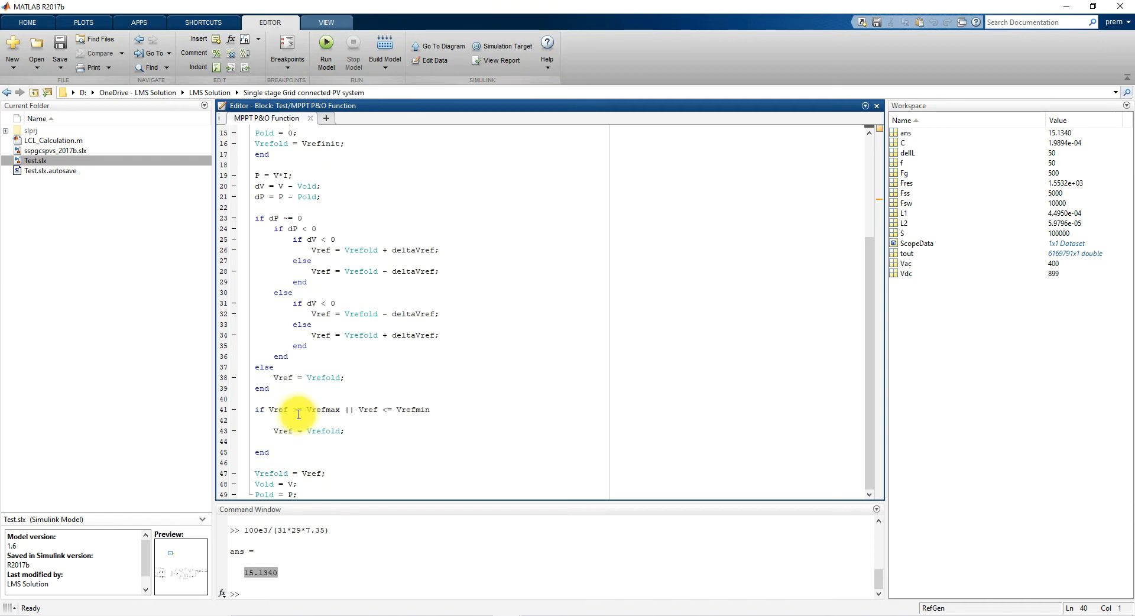
drag(430, 409, 278, 411)
click(287, 439)
drag(354, 431, 274, 429)
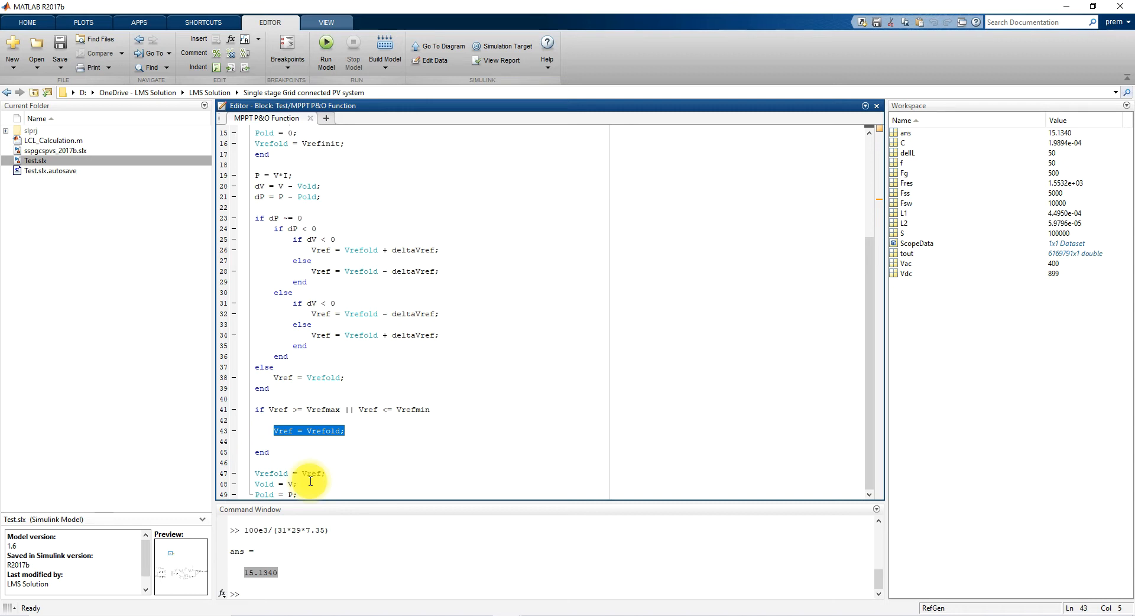
drag(296, 495, 256, 474)
click(329, 487)
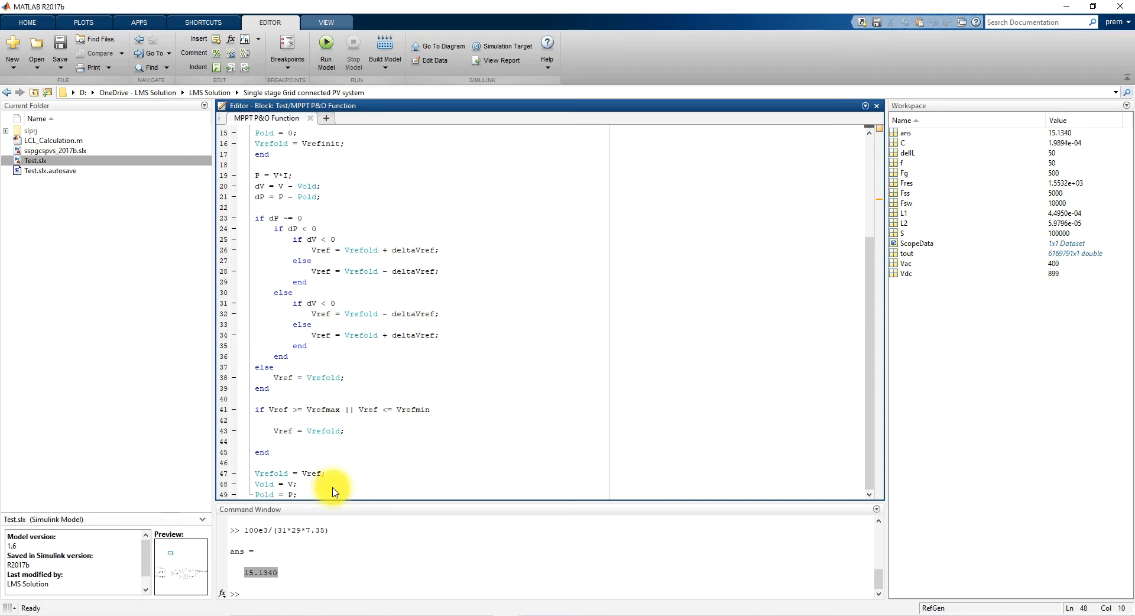
mouse_move(271, 475)
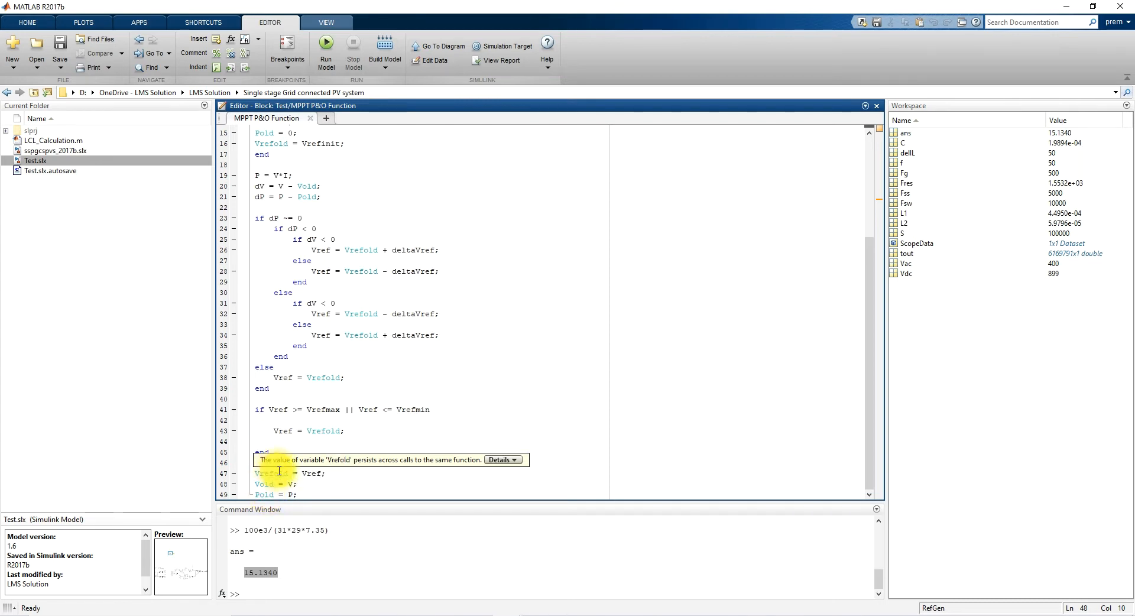
Step: Close the MPPT function code, return to the Test model and space the MPPT block further right of the PV Array
click(311, 118)
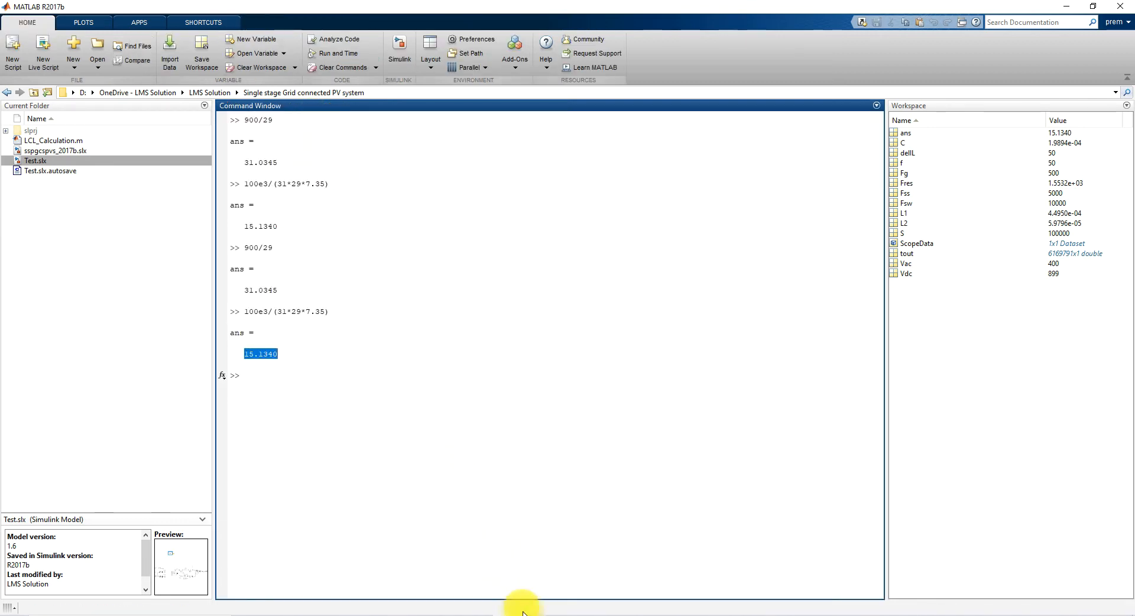
mouse_move(514, 612)
click(453, 586)
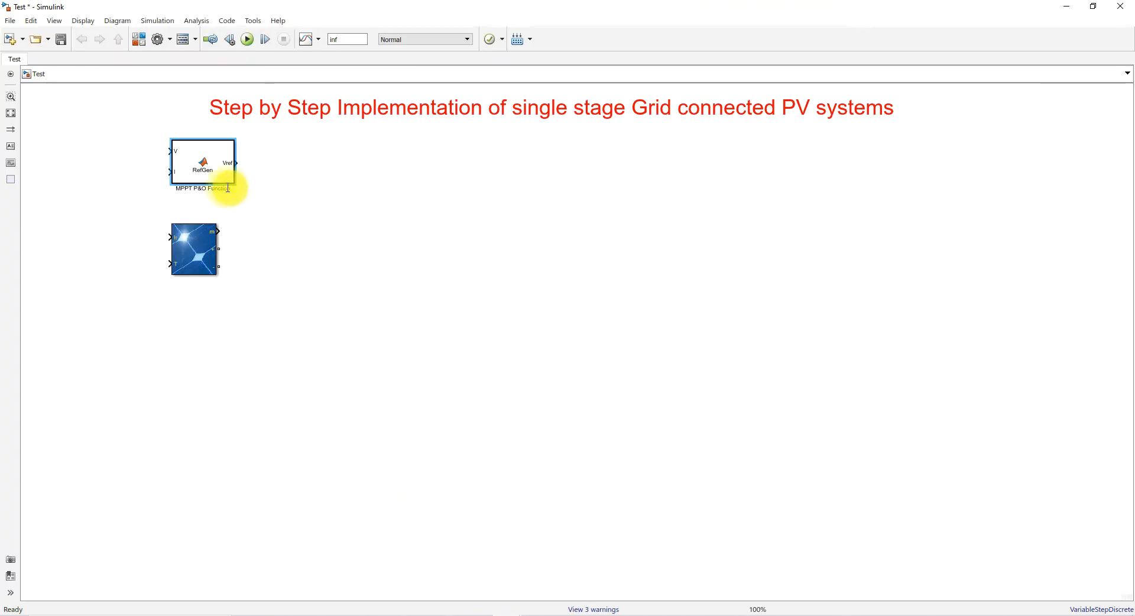
drag(221, 163, 323, 167)
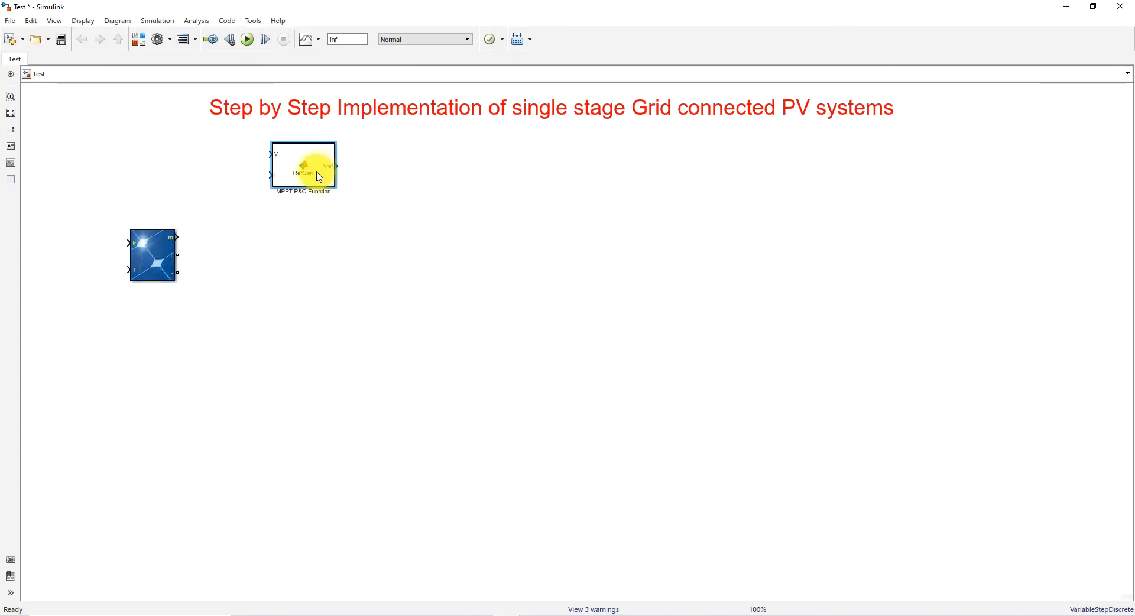
Step: Add a Bus Selector beside the MPPT block's inputs and connect the PV Array's m output to it
double_click(266, 274)
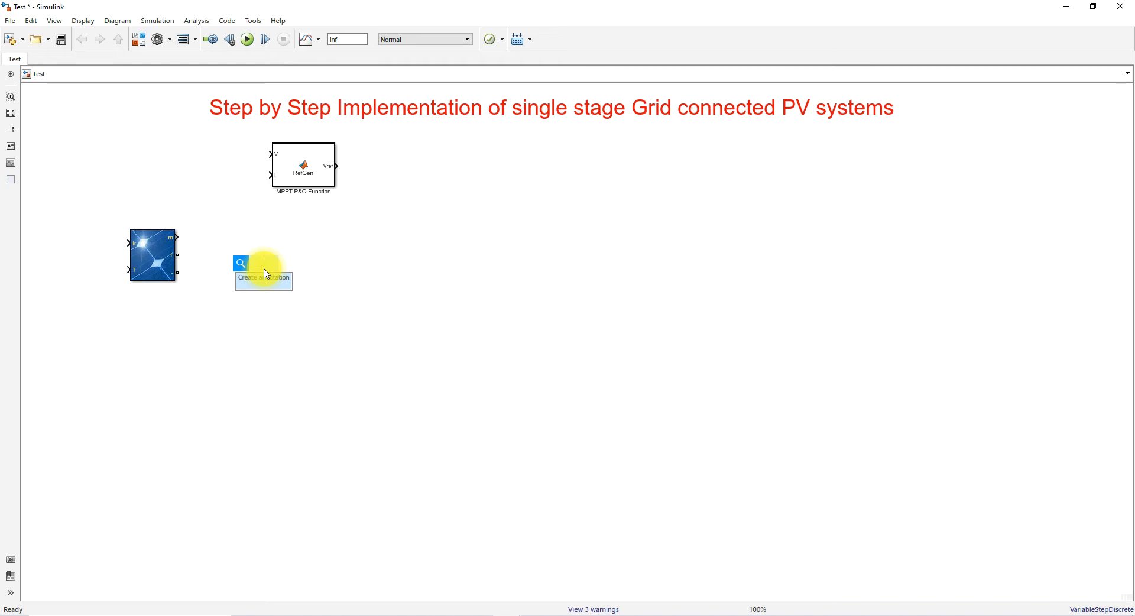
text(bus s)
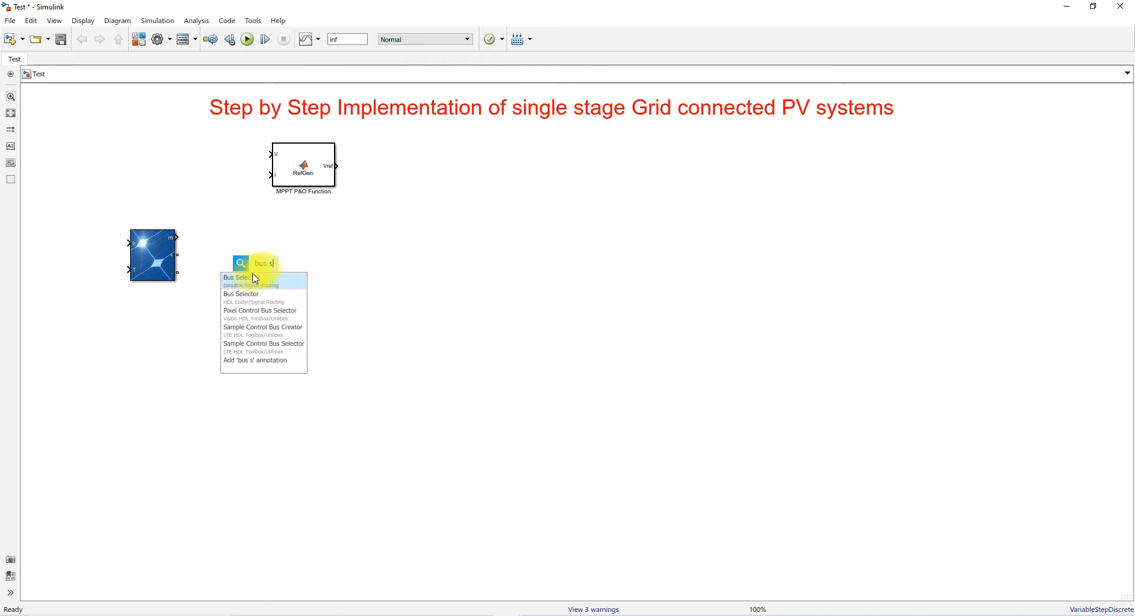
key(Return)
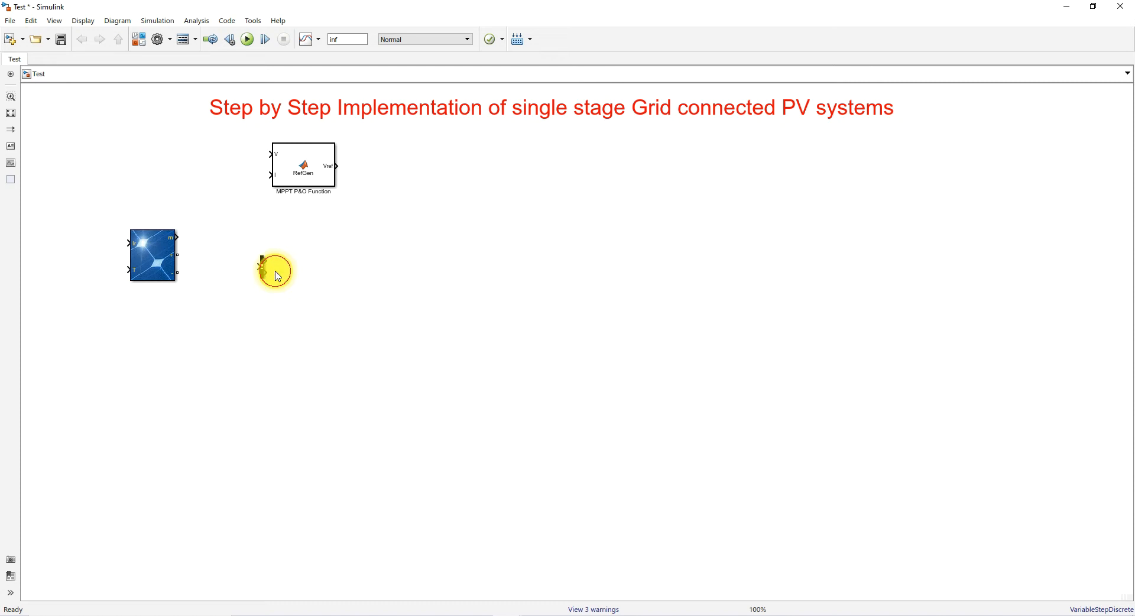
drag(263, 271, 232, 166)
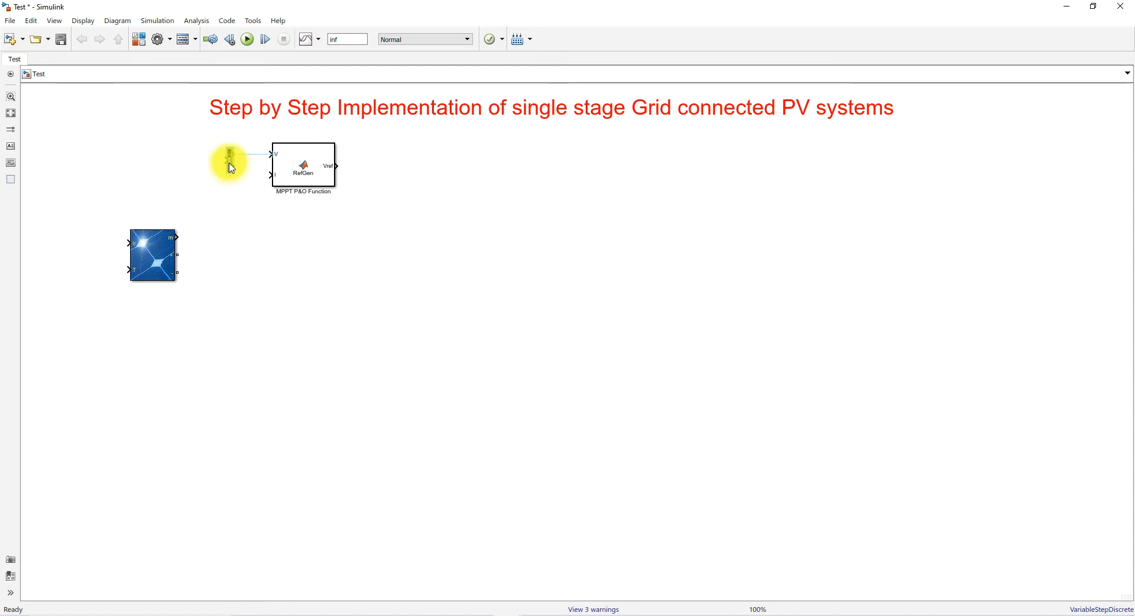
mouse_move(177, 237)
mouse_down()
mouse_move(210, 157)
mouse_move(230, 158)
mouse_up()
Step: Configure the Bus Selector to output V_PV and I_PV, removing the placeholder signals signal1 and signal2
double_click(231, 158)
click(366, 154)
click(427, 140)
click(272, 165)
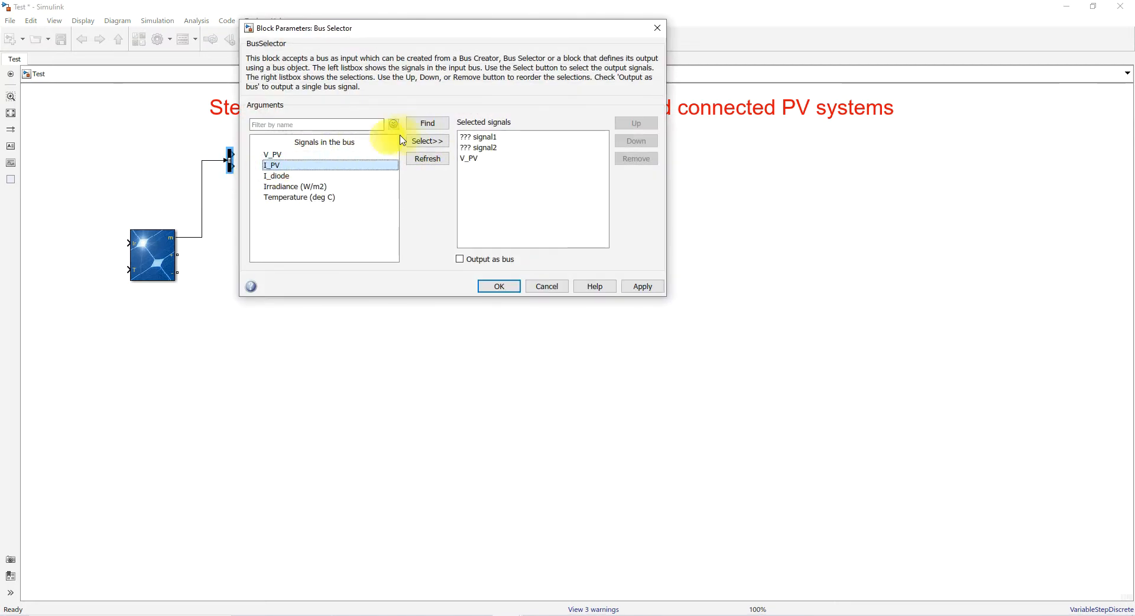
click(421, 140)
click(477, 139)
click(638, 159)
click(637, 159)
click(642, 286)
click(499, 286)
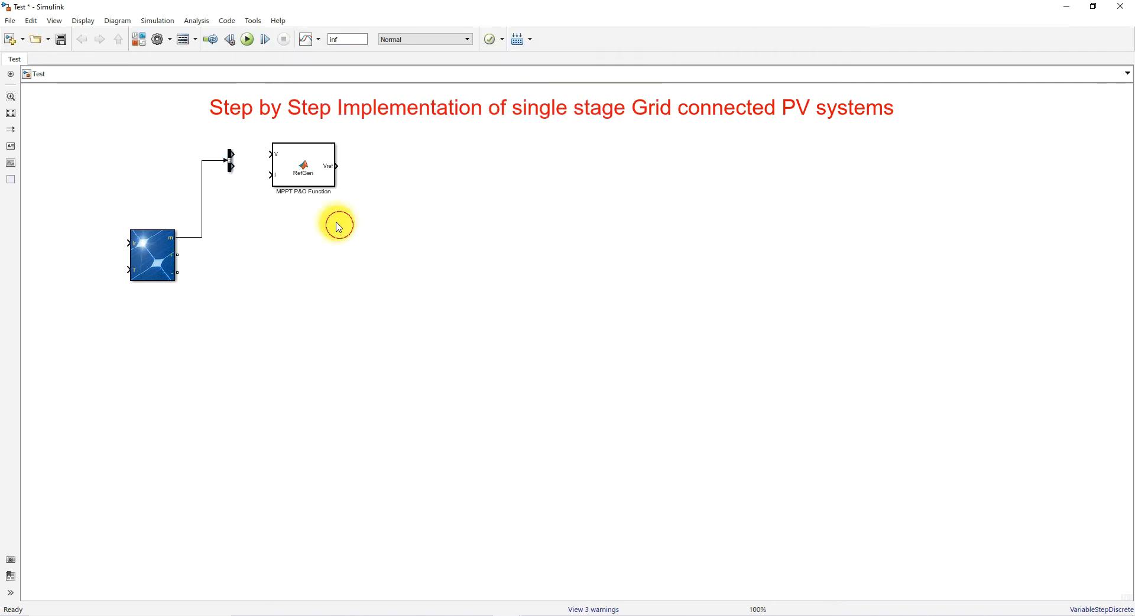
Step: Enlarge the Bus Selector, wire V_PV and I_PV to the MPPT block's V and I inputs, and move that block further right
click(231, 169)
mouse_move(234, 173)
mouse_down()
mouse_move(236, 197)
mouse_move(227, 172)
mouse_up()
click(244, 161)
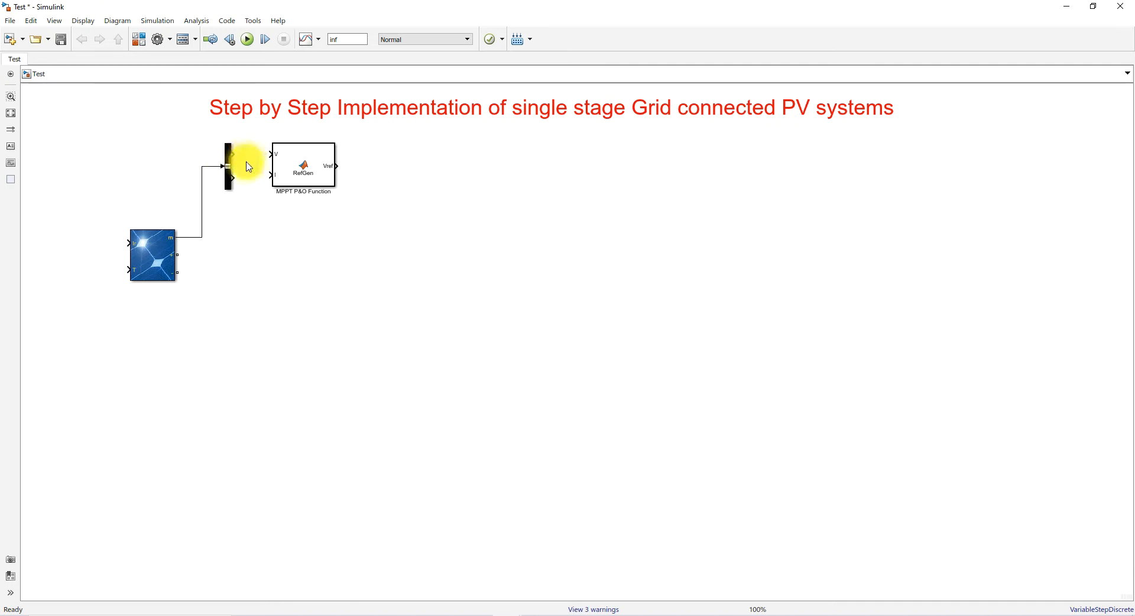
drag(234, 153, 397, 197)
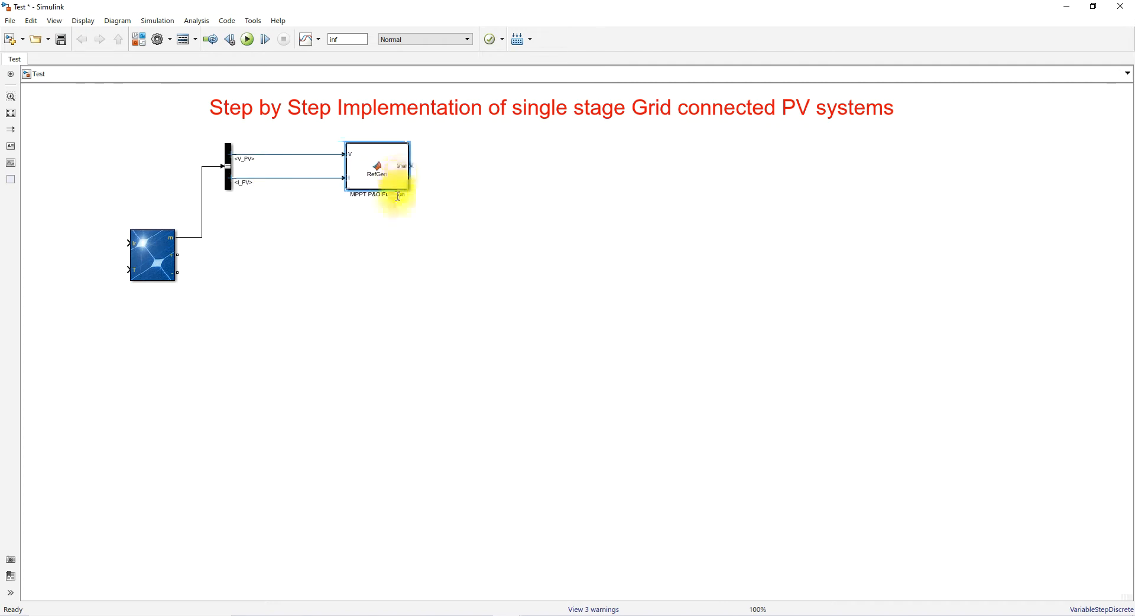
Step: Add a Goto block branched from the V_PV line and set its tag to Vpv
double_click(373, 232)
text(goto)
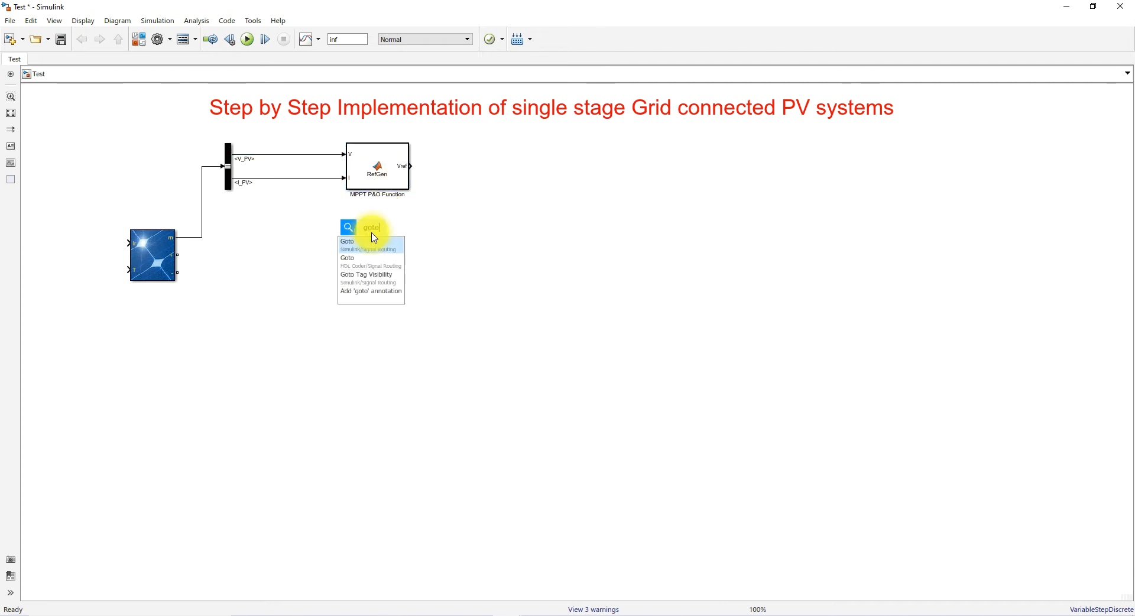
click(369, 243)
mouse_move(367, 236)
mouse_down()
mouse_move(317, 157)
mouse_move(326, 139)
mouse_move(299, 130)
mouse_move(288, 155)
mouse_up()
double_click(321, 137)
double_click(400, 102)
text(VP)
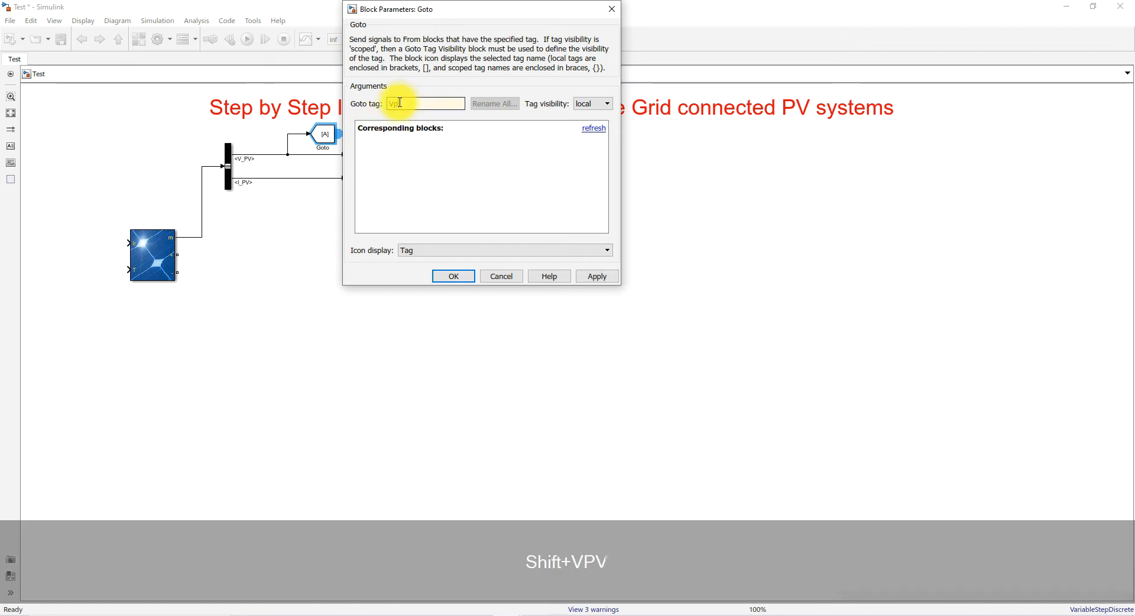
click(453, 276)
Step: Duplicate the Goto block below, branch it from the I_PV line and set its tag to Ipv
drag(324, 139, 301, 198)
mouse_move(288, 146)
mouse_down()
mouse_move(264, 145)
mouse_move(305, 137)
mouse_up()
drag(285, 193, 266, 188)
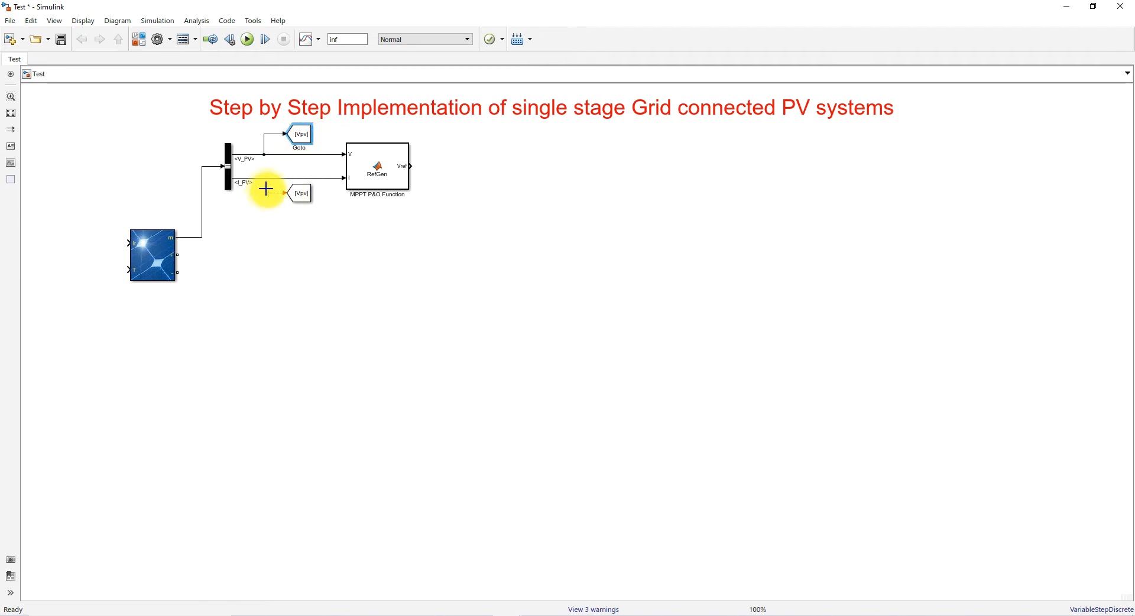
double_click(299, 193)
double_click(398, 163)
text(Ip)
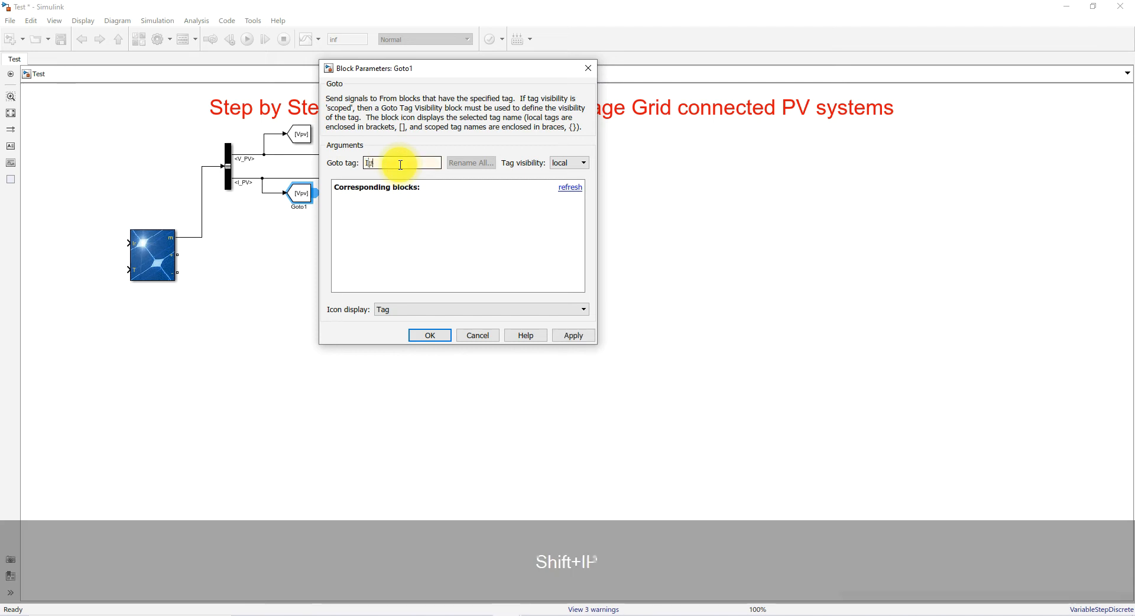
click(430, 335)
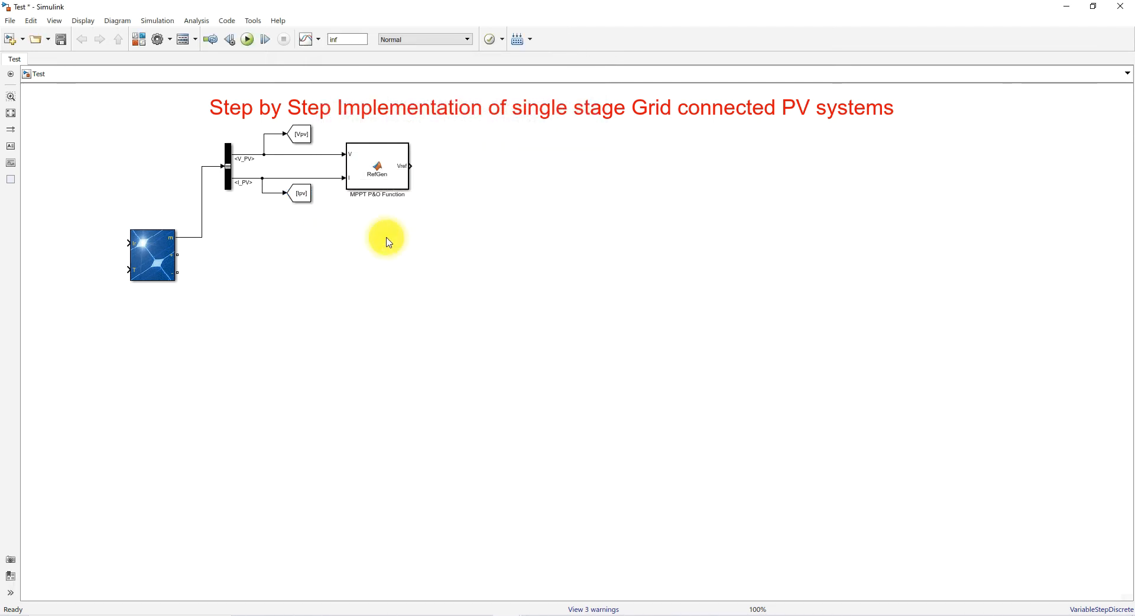
Step: Add a Product block below the MPPT block and branch its two inputs from the V_PV and I_PV lines
double_click(388, 241)
text(pr)
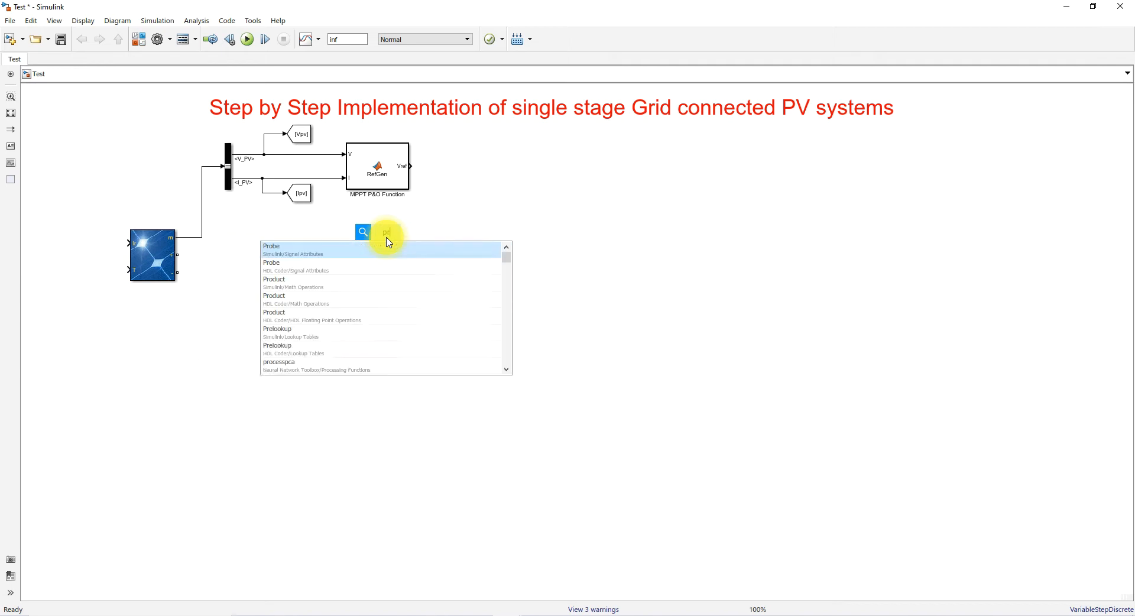
text(odu)
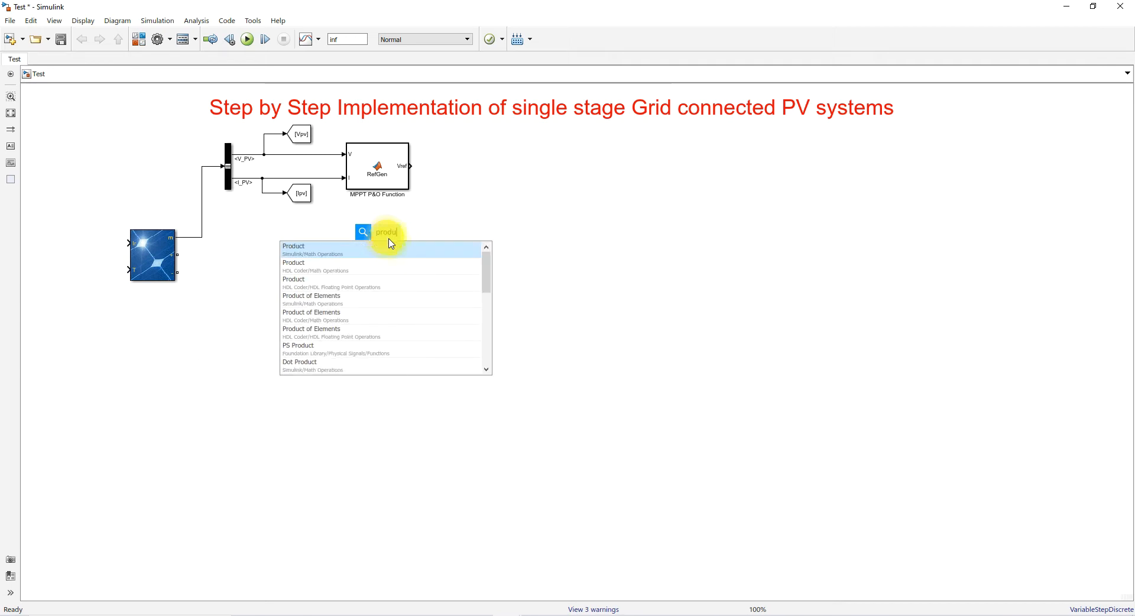
click(391, 243)
drag(380, 243, 329, 155)
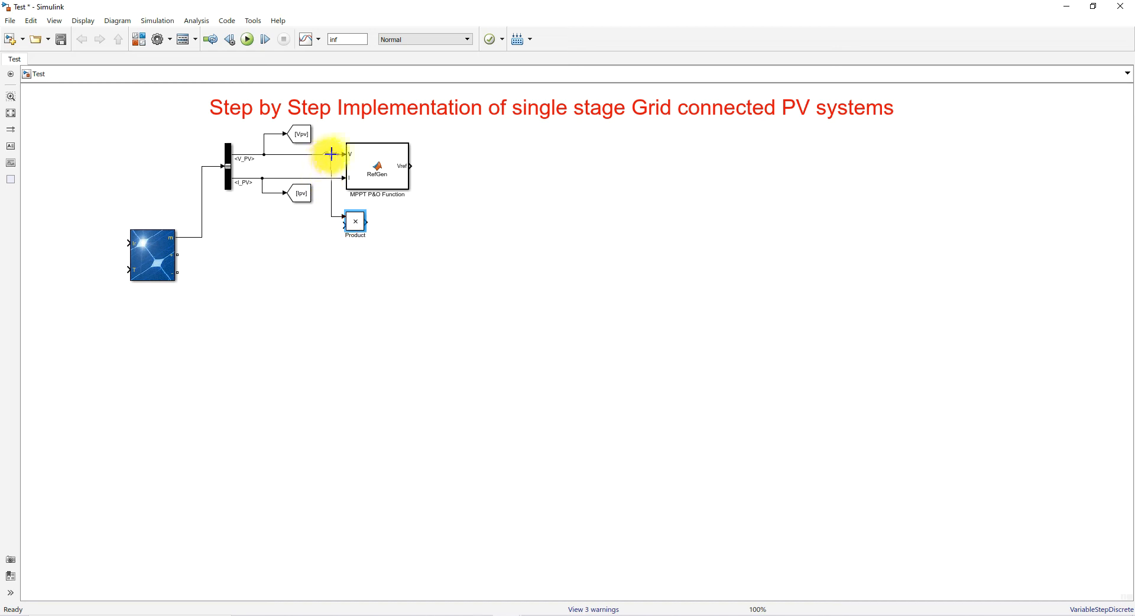
drag(344, 225, 323, 184)
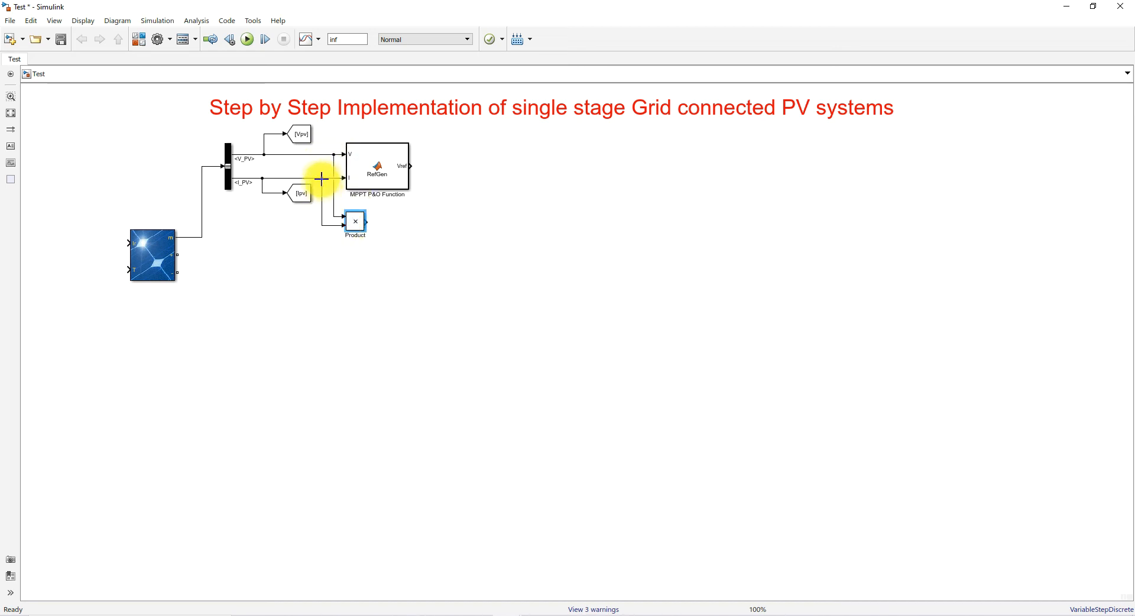
Step: Add a Goto block connected to the Product block's output and set its tag to Ppv
click(400, 229)
text(goto)
key(Return)
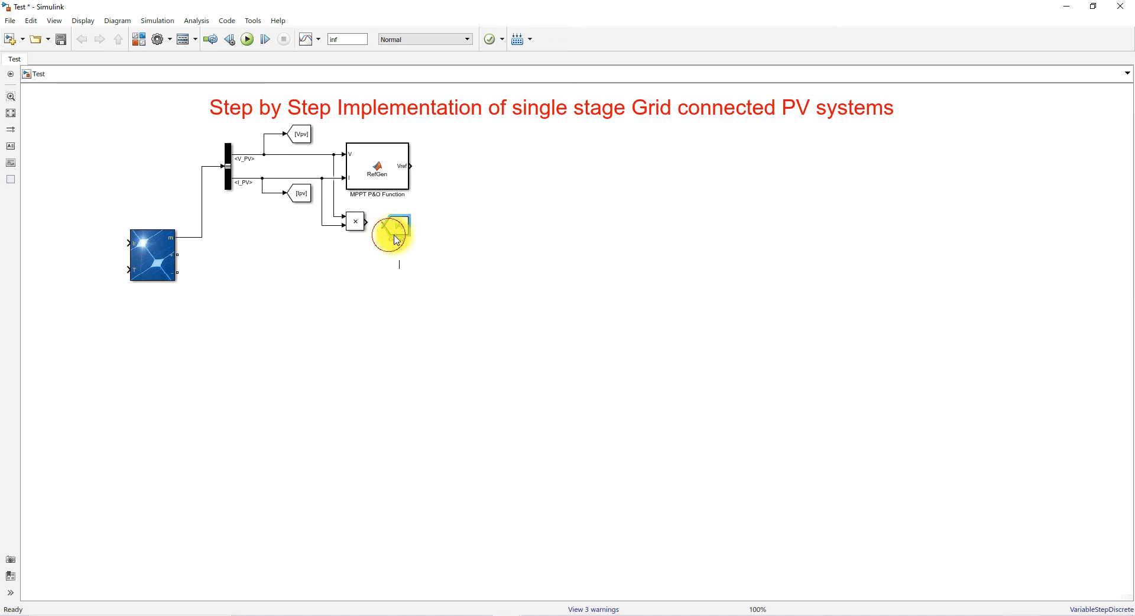
double_click(387, 221)
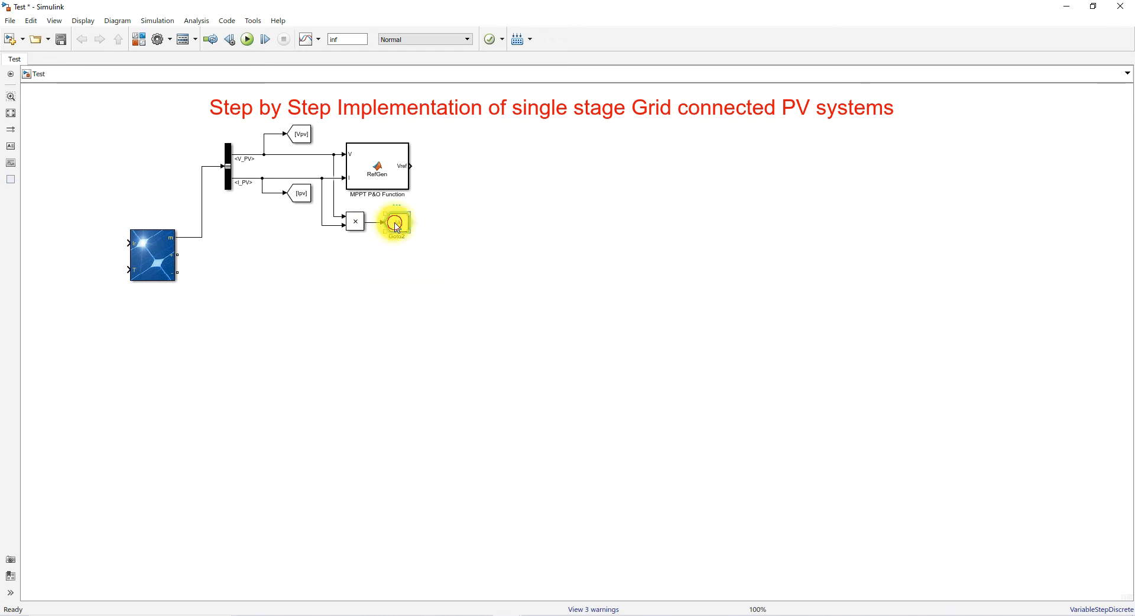
double_click(476, 192)
text(Pp)
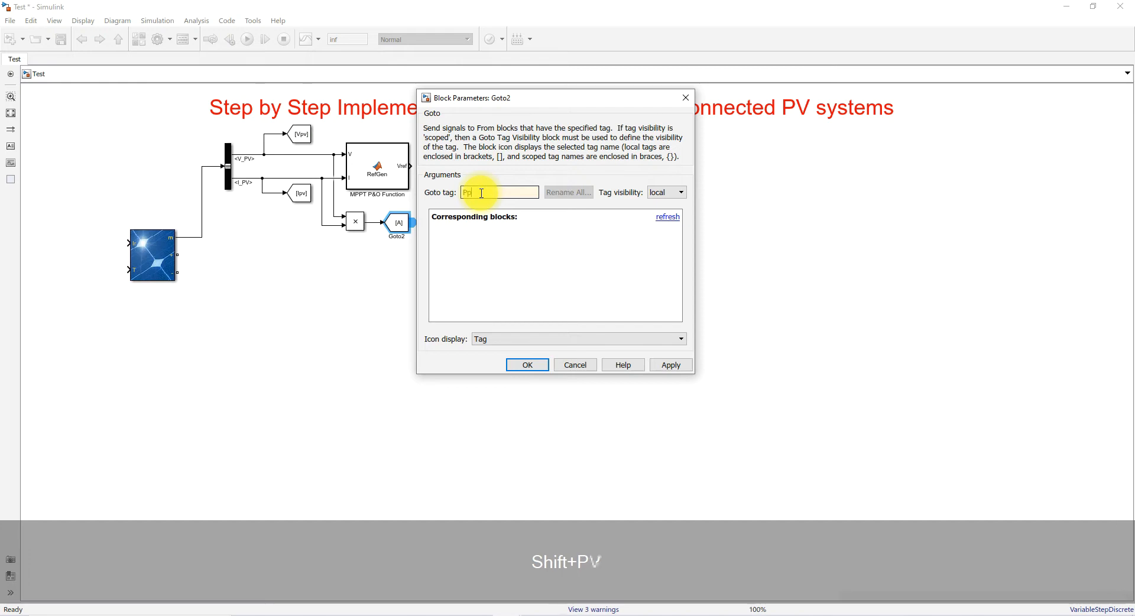
text(v)
click(526, 365)
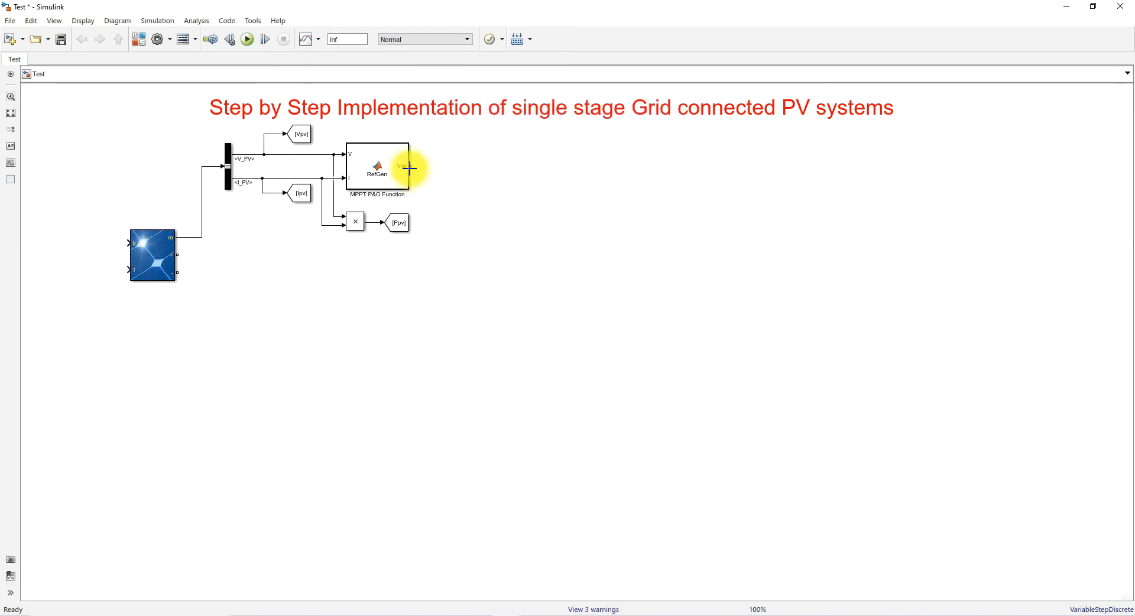
Step: Add a Goto block connected to the MPPT block's Vref output and set its tag to Vref
double_click(474, 193)
text(goto)
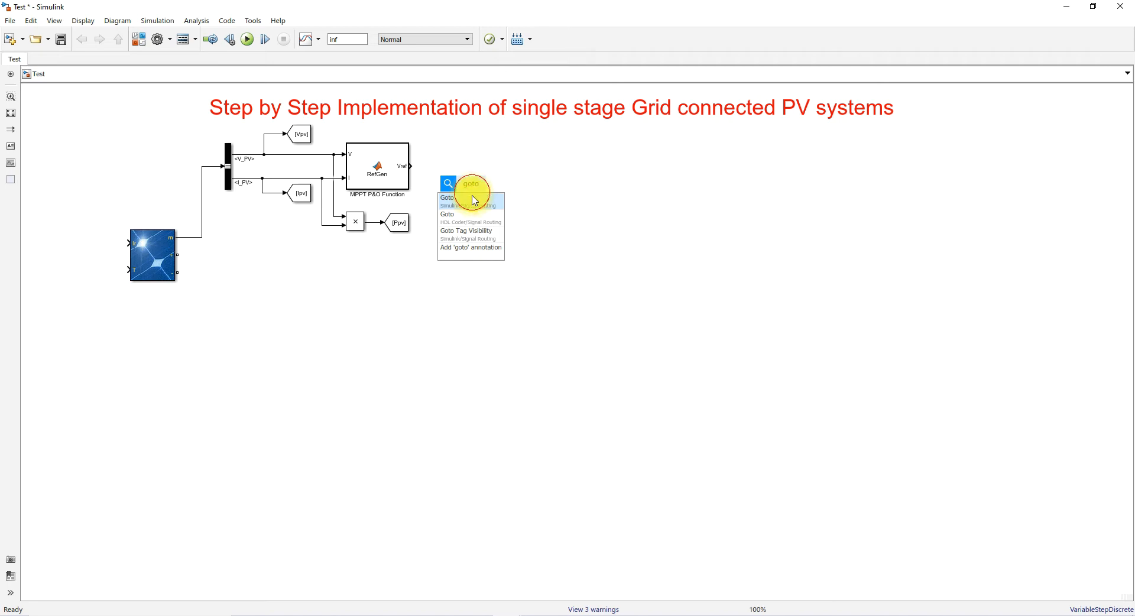
click(475, 201)
drag(469, 190, 469, 162)
click(443, 167)
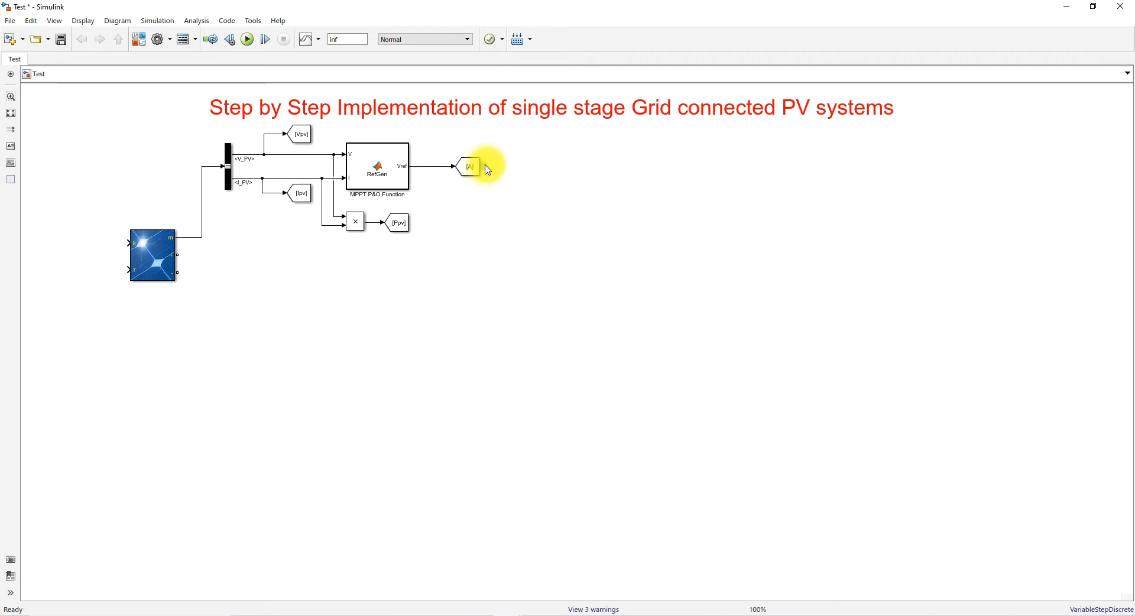
double_click(467, 167)
double_click(548, 135)
text(Vref)
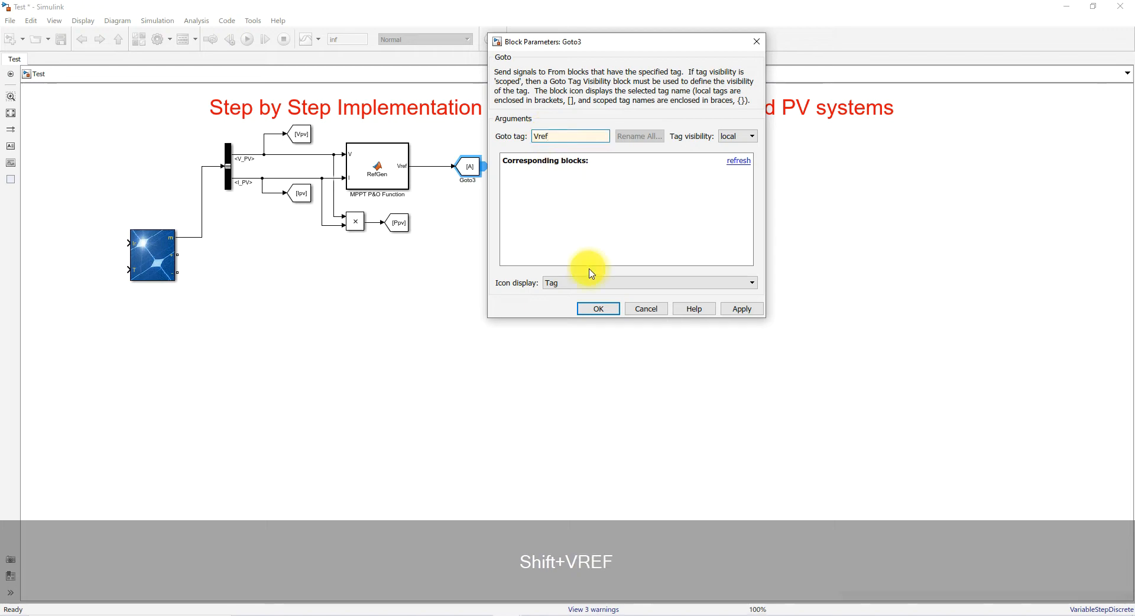
click(599, 309)
Step: Move the PV array further down and connect a Constant block to each of its two inputs
drag(157, 261, 158, 308)
click(199, 353)
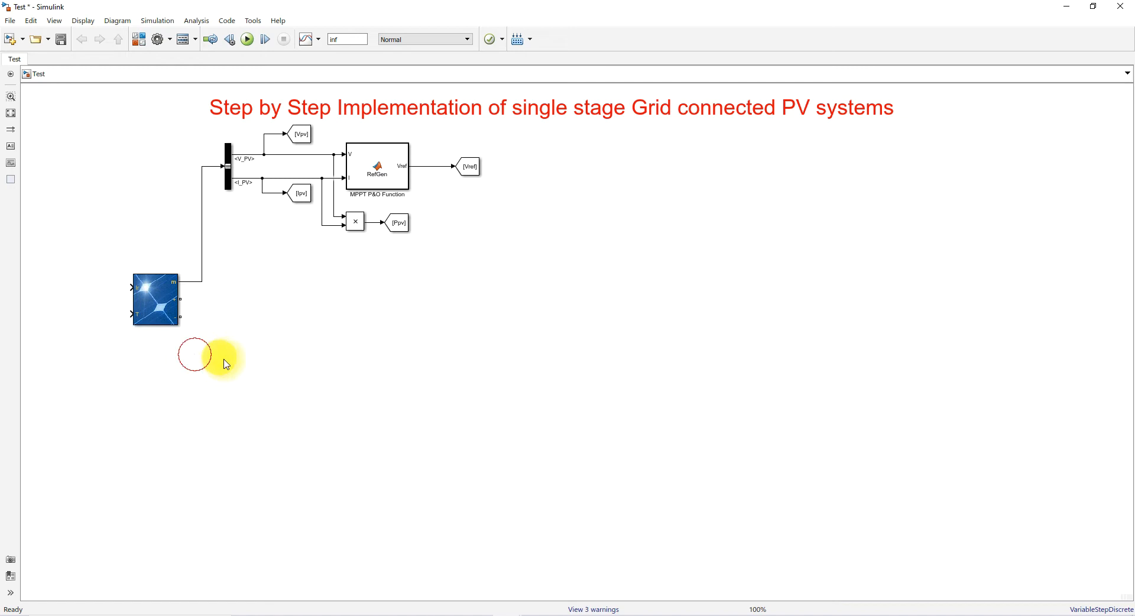
double_click(230, 365)
text(const)
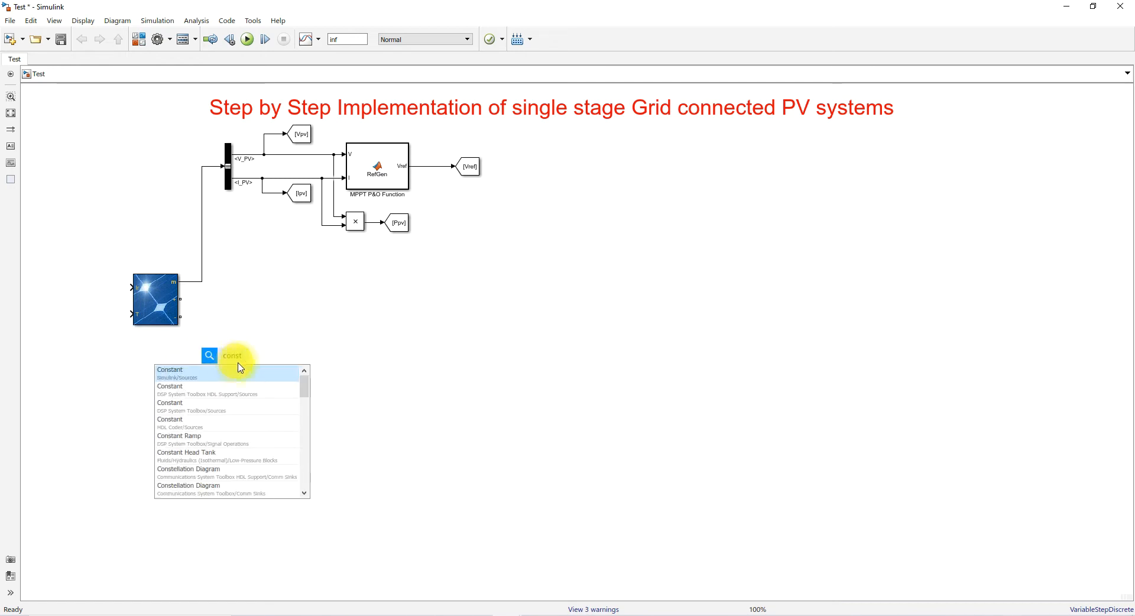
click(241, 368)
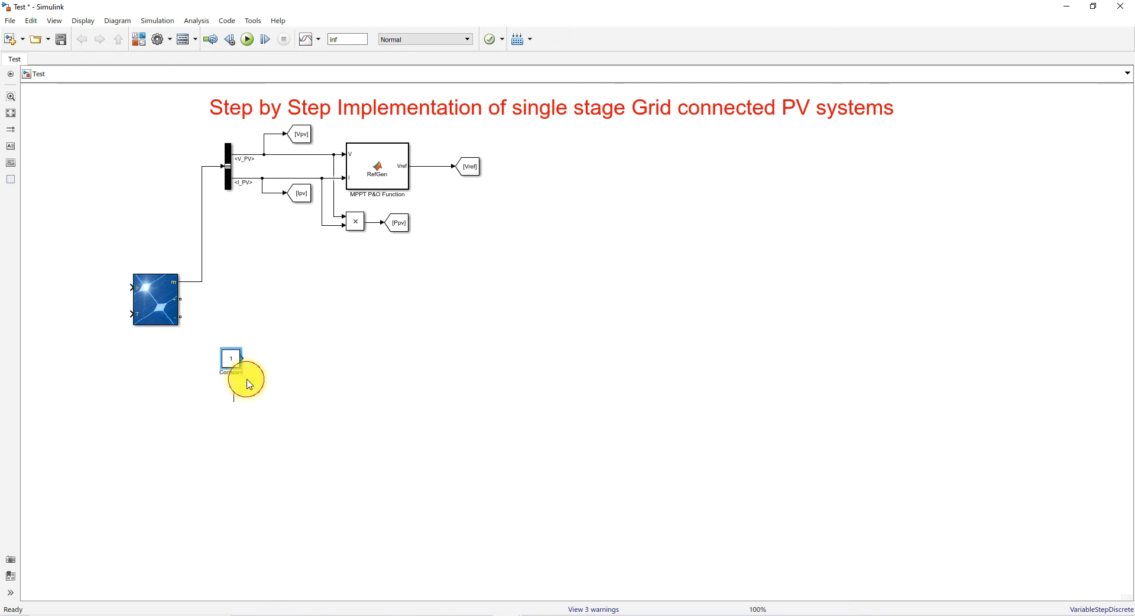
drag(233, 363, 94, 318)
click(114, 288)
click(115, 315)
Step: Set the PV array's upper input constant to 1000 and the lower one to 25
double_click(94, 291)
text(1000)
key(Return)
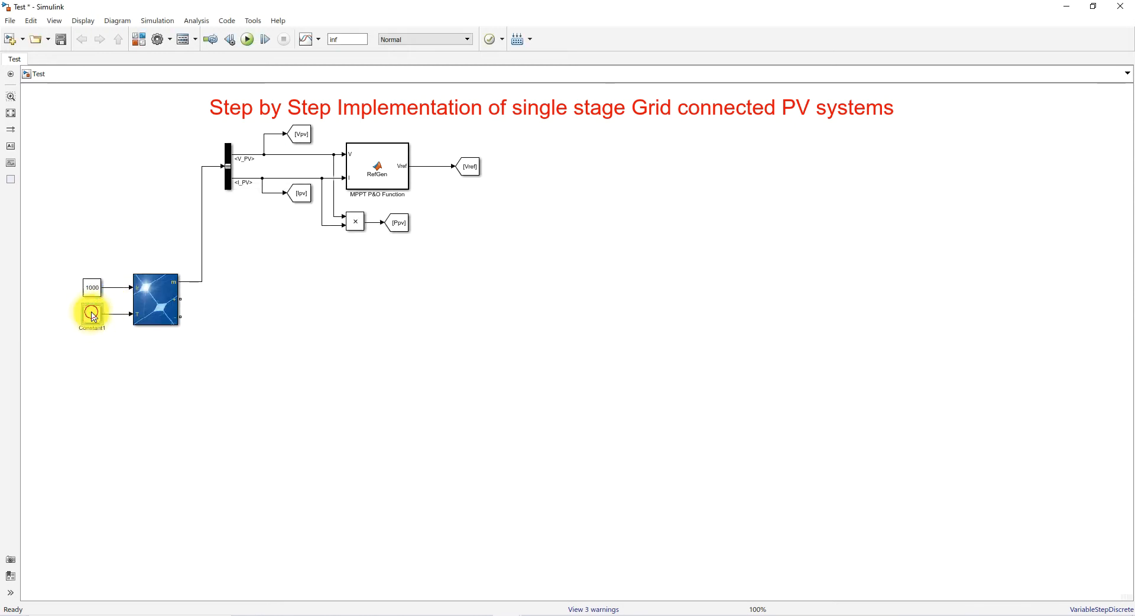
double_click(92, 315)
text(25)
key(Return)
click(170, 314)
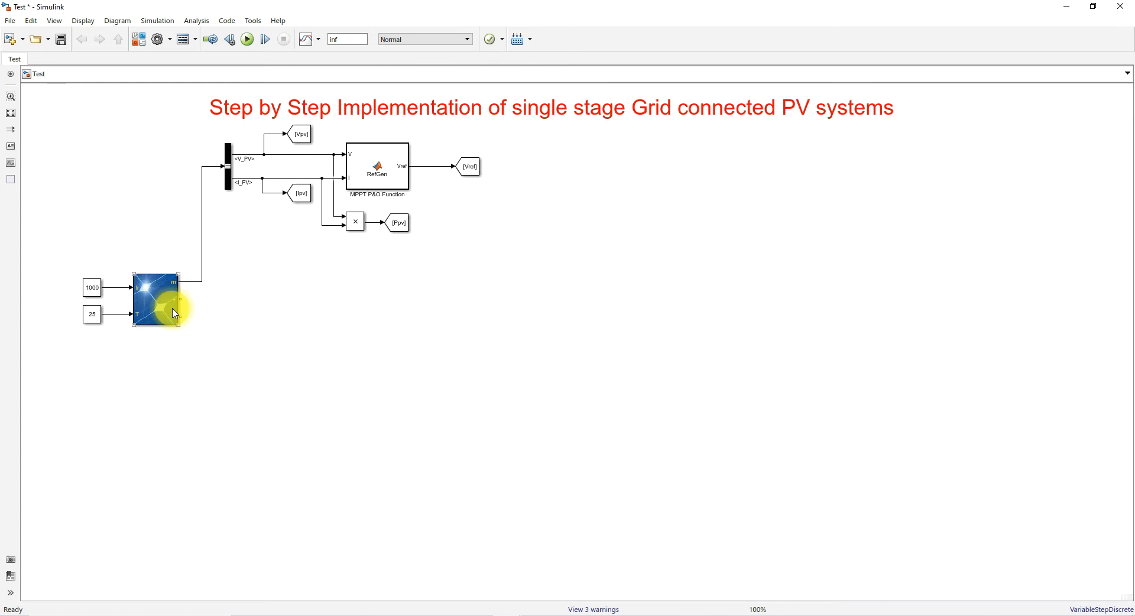
click(329, 338)
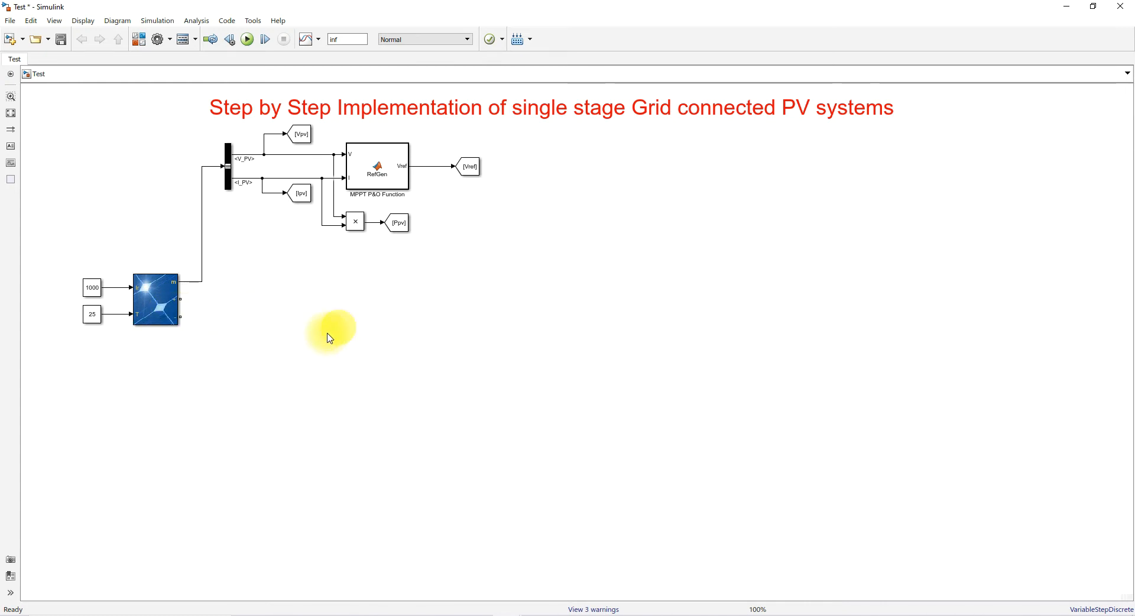
Step: Add a Series RLC Branch, rotate it to vertical and wire it across the PV array's positive and negative terminals
double_click(249, 359)
text(sel)
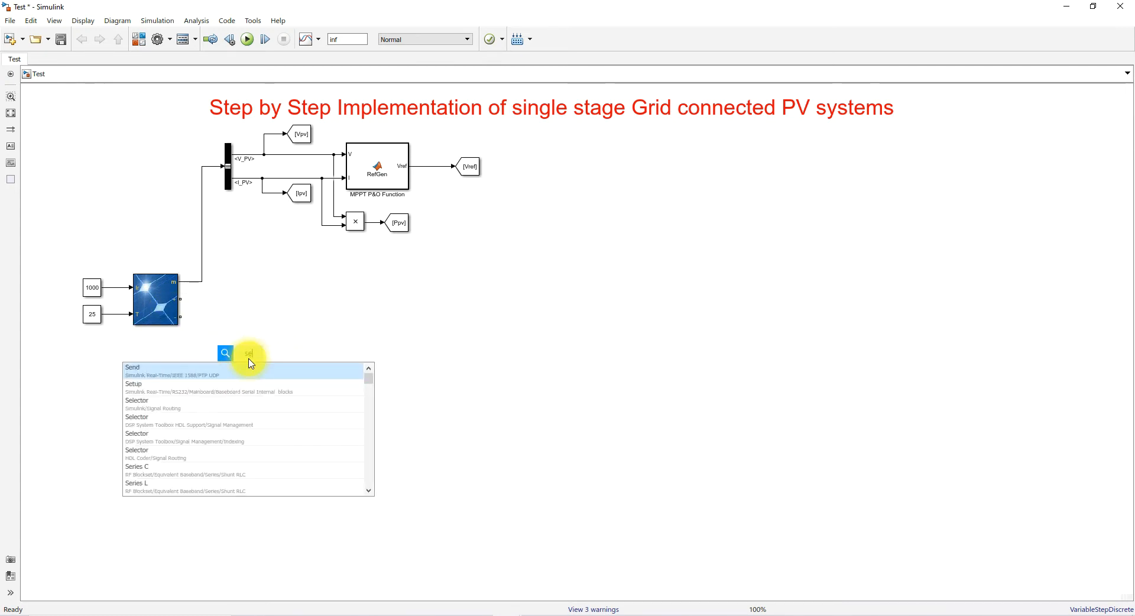
key(BackSpace)
text(r)
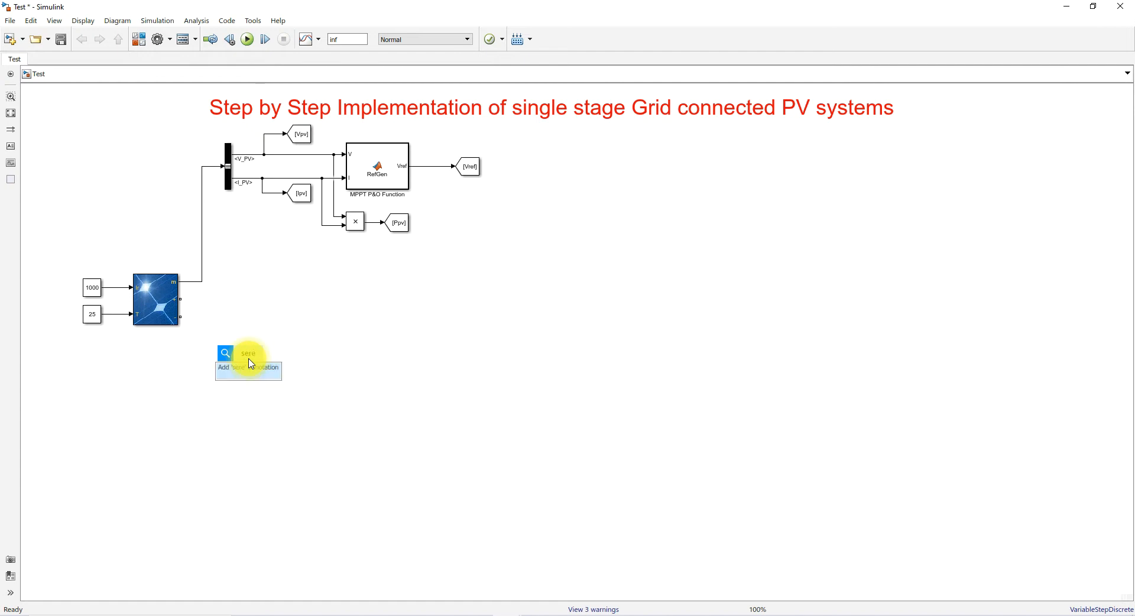
text(ies)
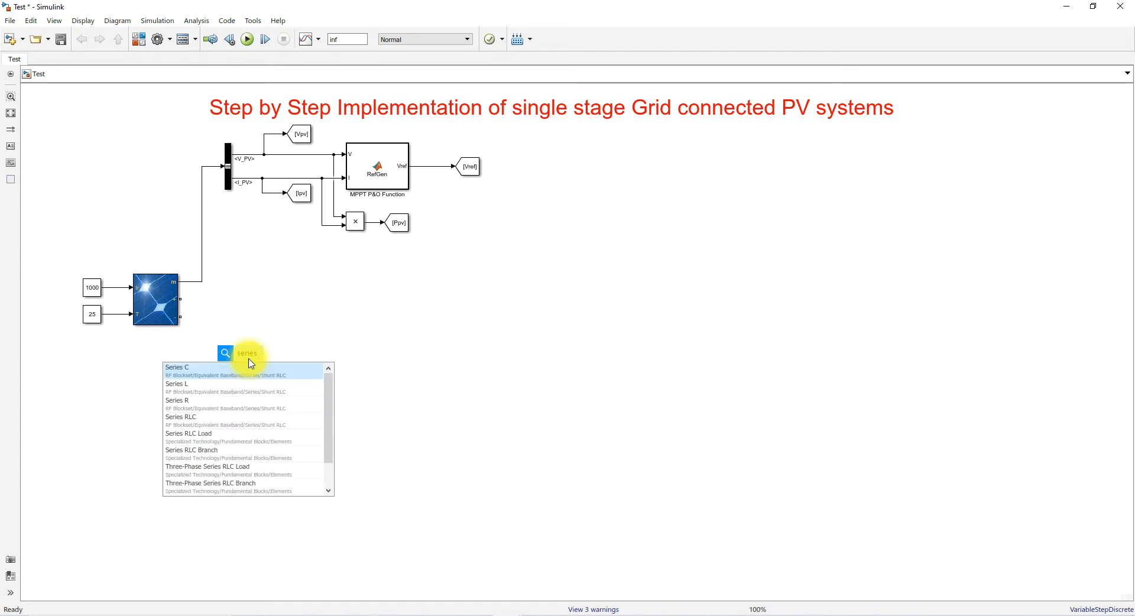
text( rl)
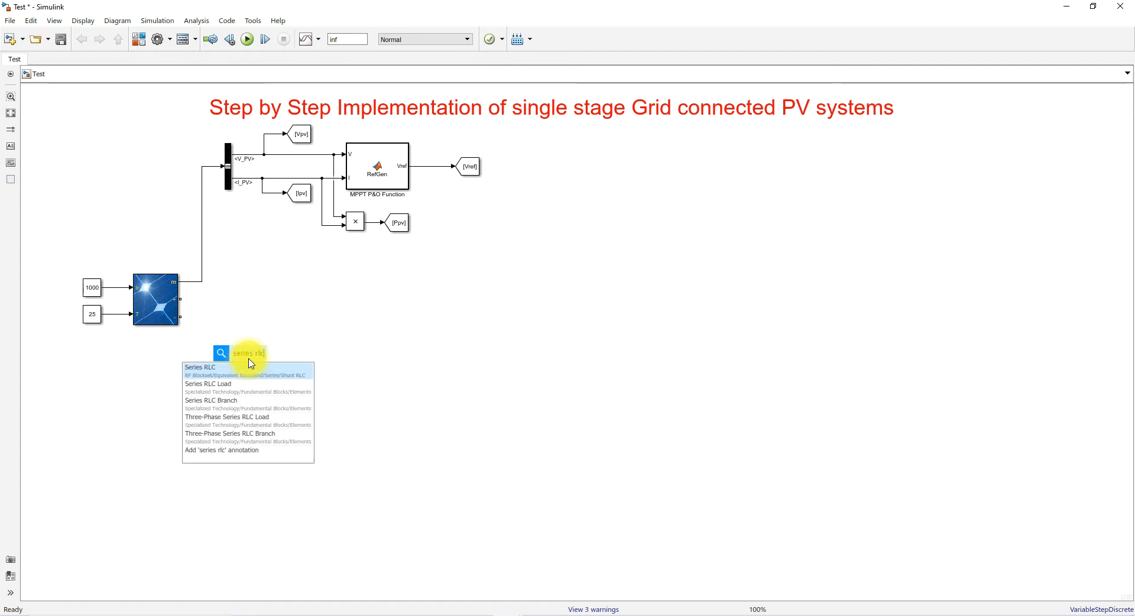
text(c)
click(228, 400)
click(252, 359)
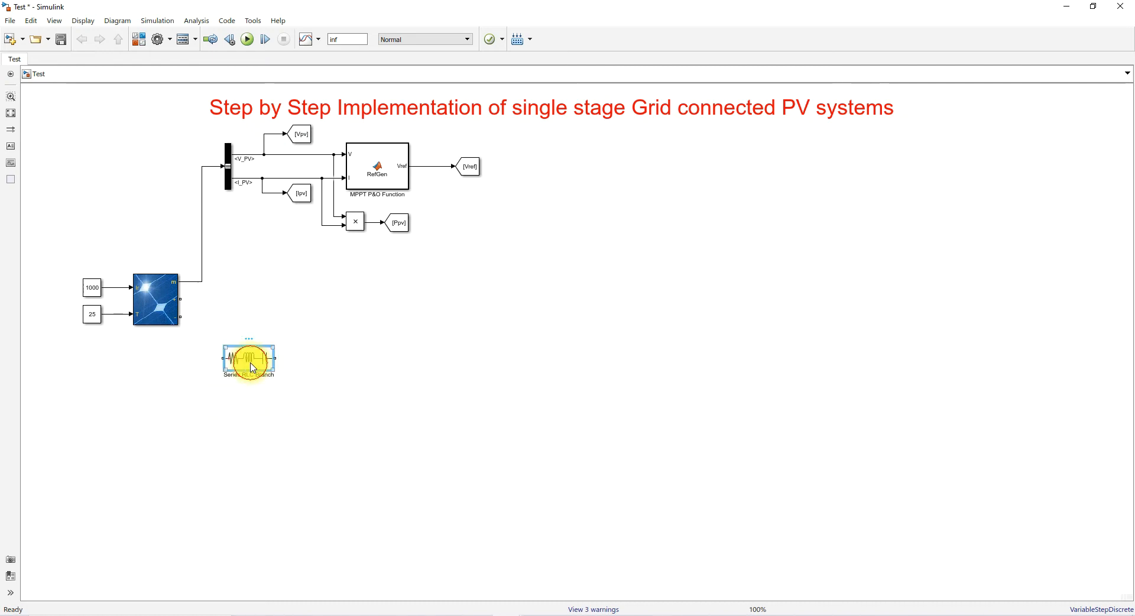
key(ctrl+r)
mouse_move(251, 363)
mouse_down()
mouse_move(269, 362)
mouse_move(265, 326)
mouse_move(208, 278)
mouse_move(181, 299)
mouse_up()
drag(262, 358, 180, 317)
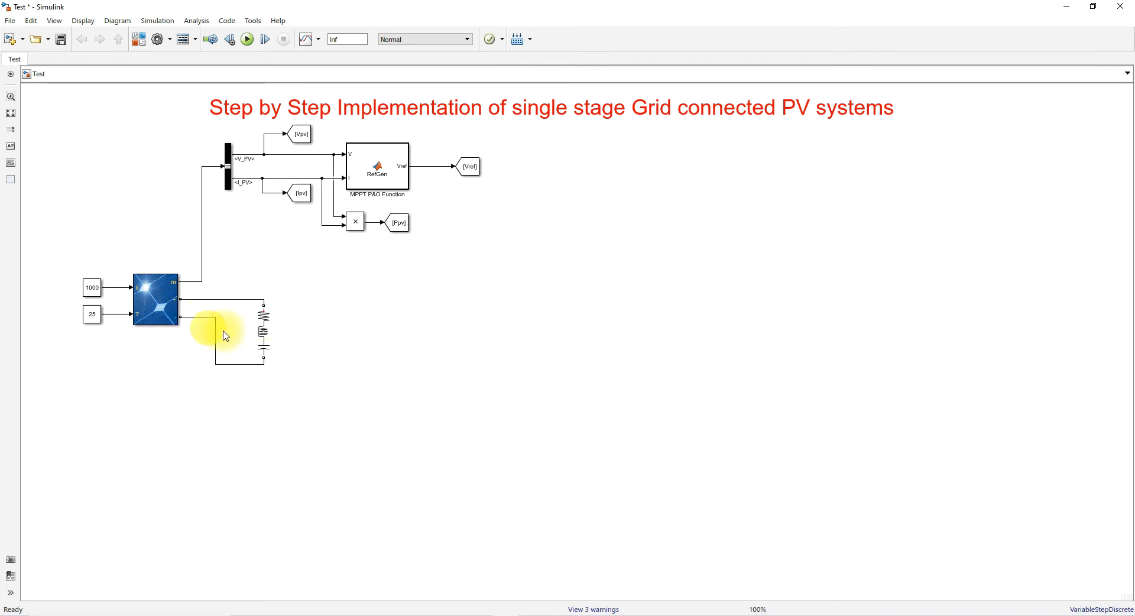
Step: Set the Series RLC Branch's branch type to C
click(265, 334)
double_click(267, 336)
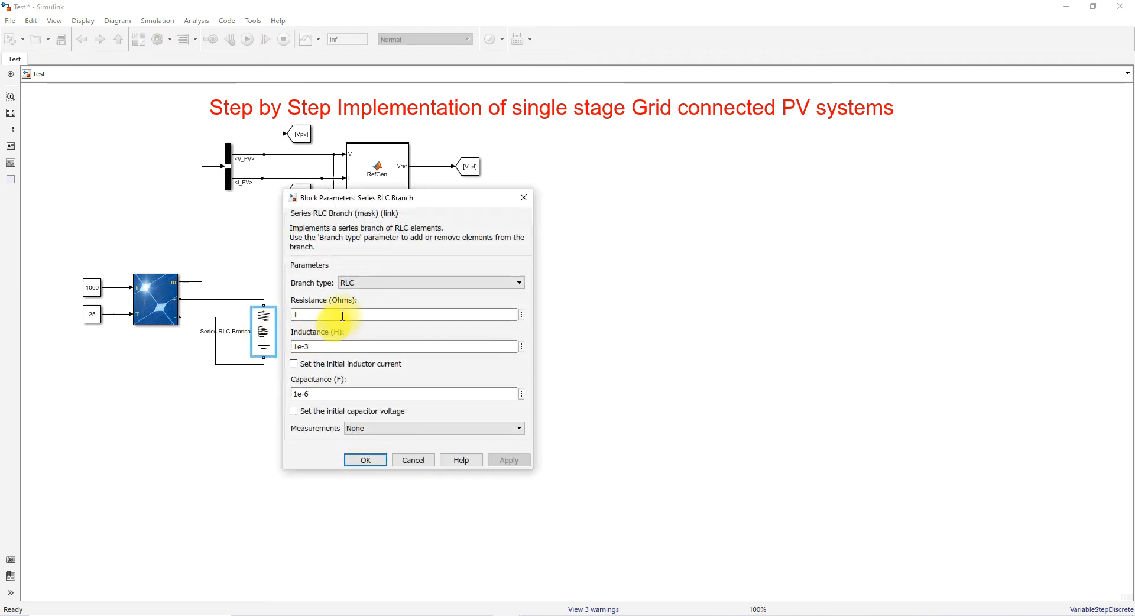
click(365, 283)
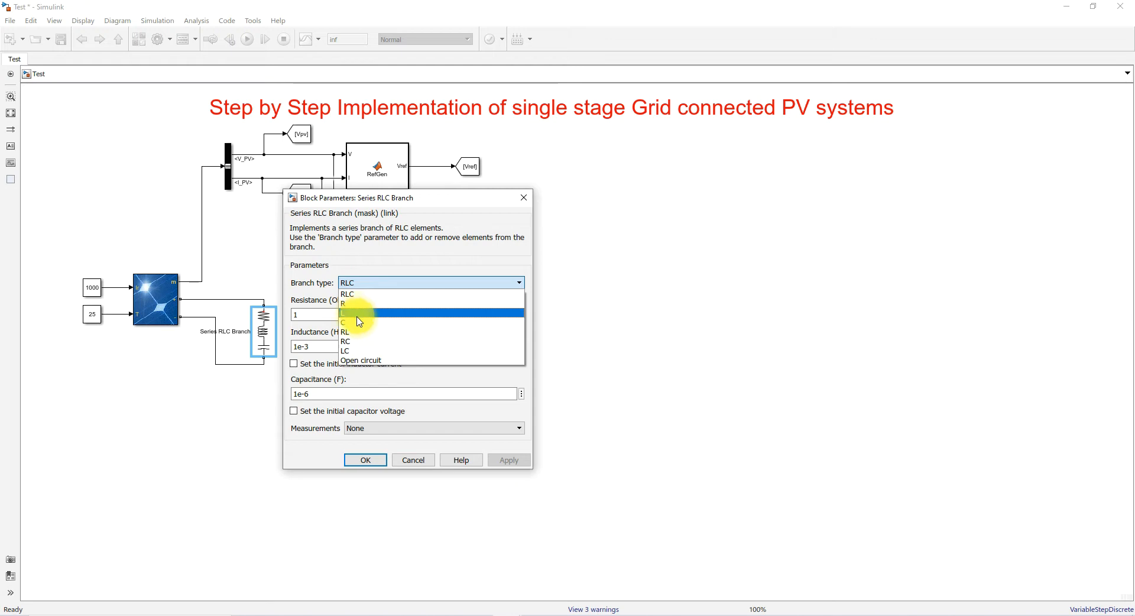
click(359, 322)
double_click(299, 315)
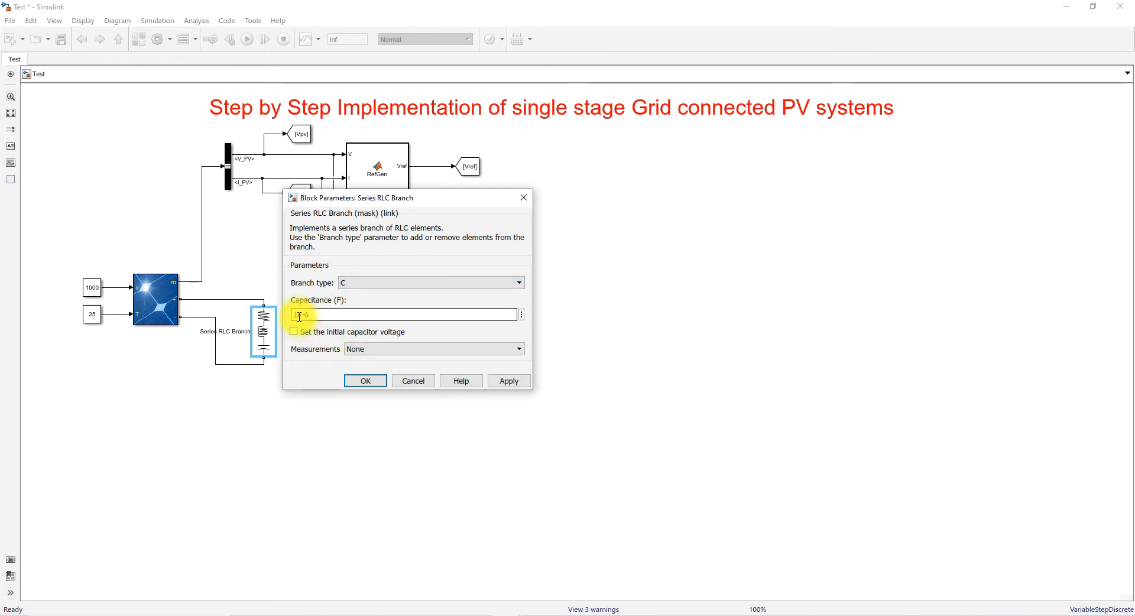
key(Return)
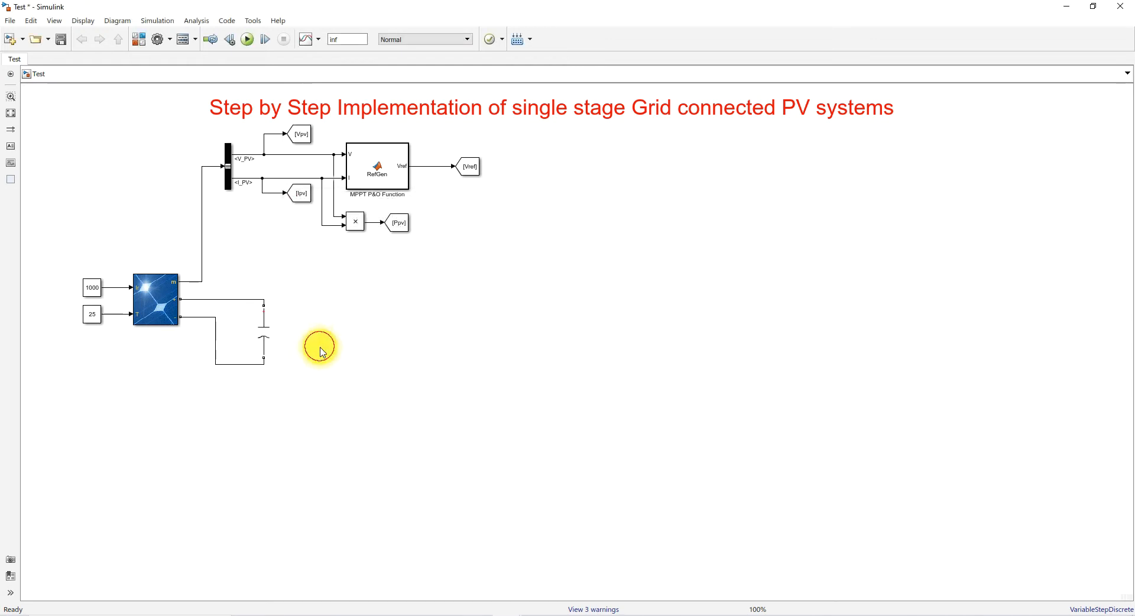
Step: Add a Universal Bridge block, rotate it 180 degrees and place it to the right of the capacitor
double_click(402, 342)
text(uni)
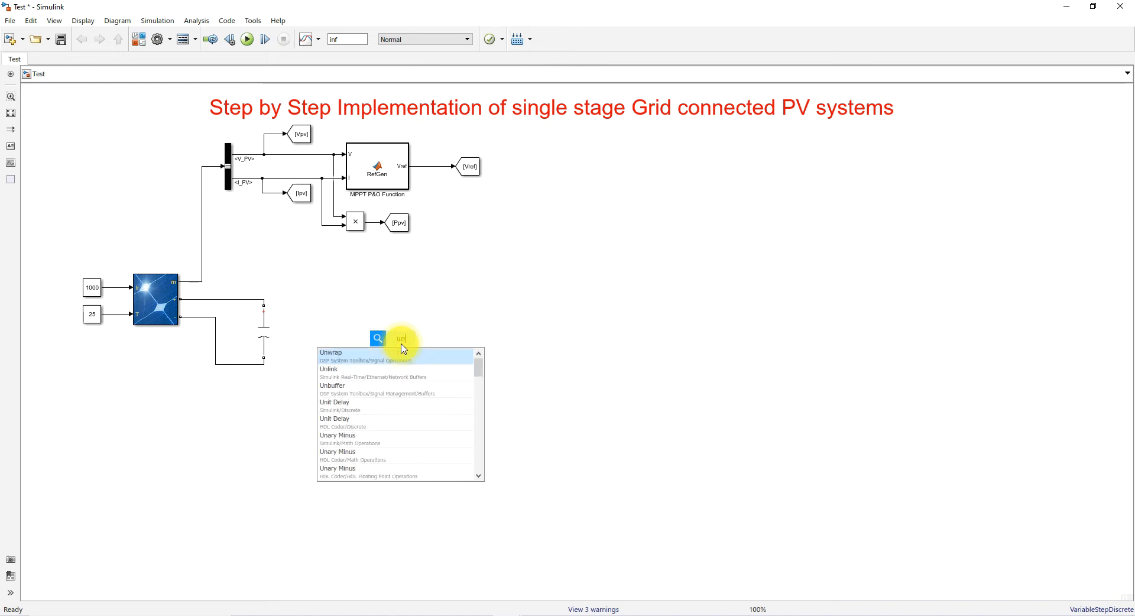
text(vers)
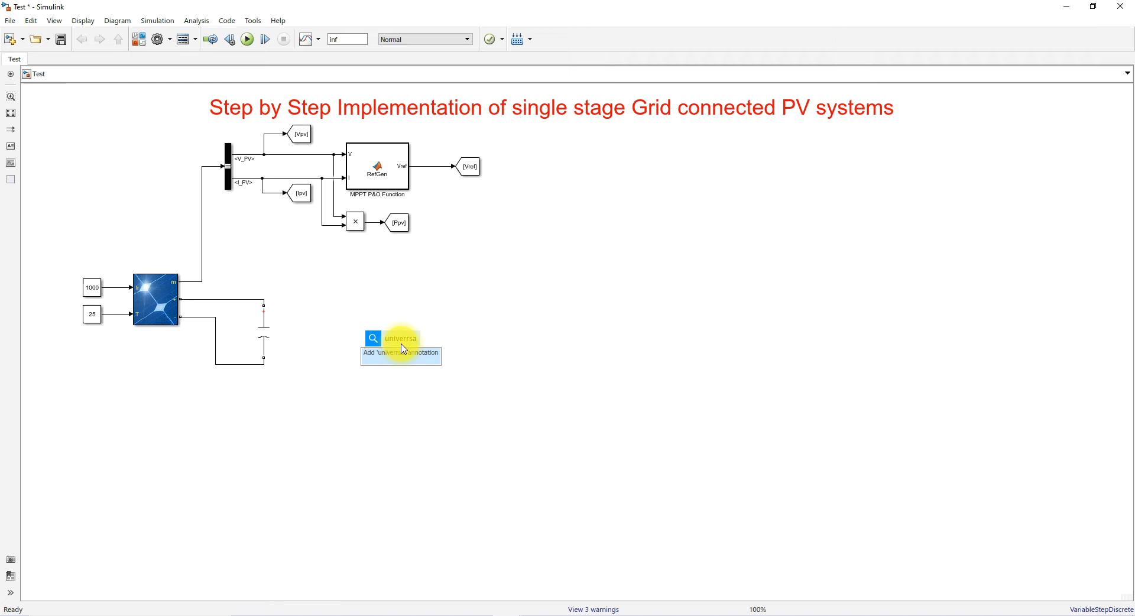
key(BackSpace)
key(BackSpace)
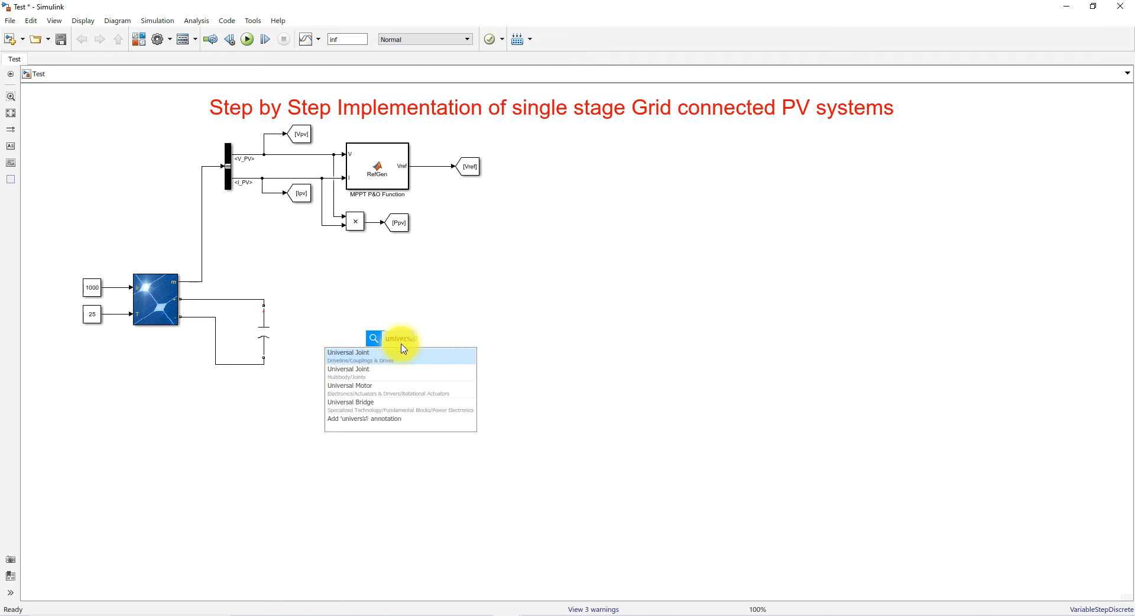
click(388, 405)
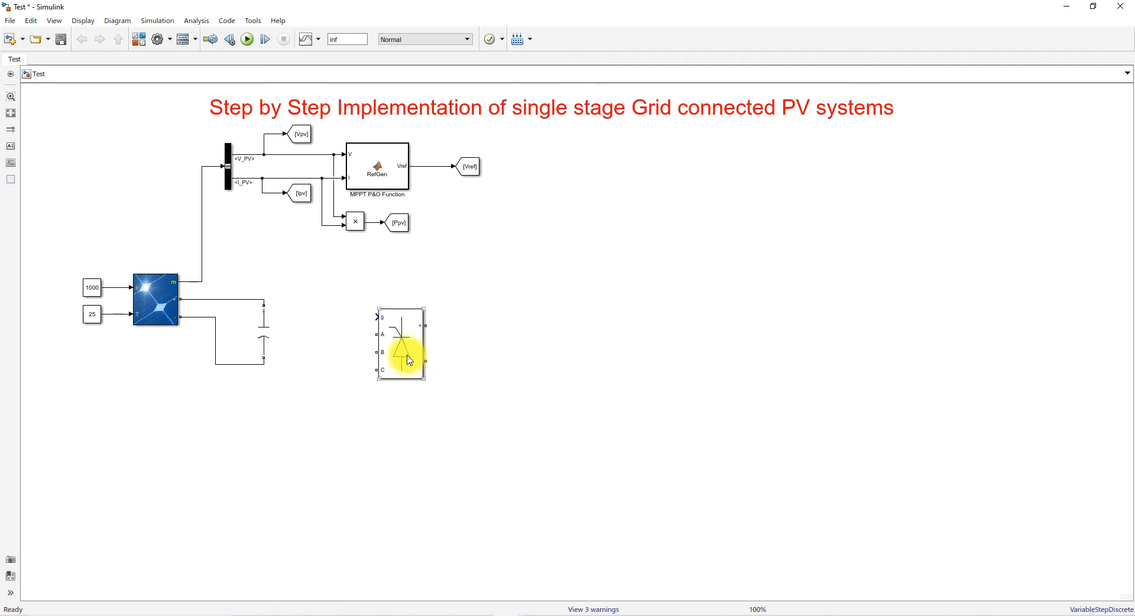
key(ctrl+r)
key(ctrl+r)
drag(398, 350, 355, 346)
Step: Set the Universal Bridge's power electronic device to IGBT / Diodes and reopen its parameters to check them
right_click(354, 345)
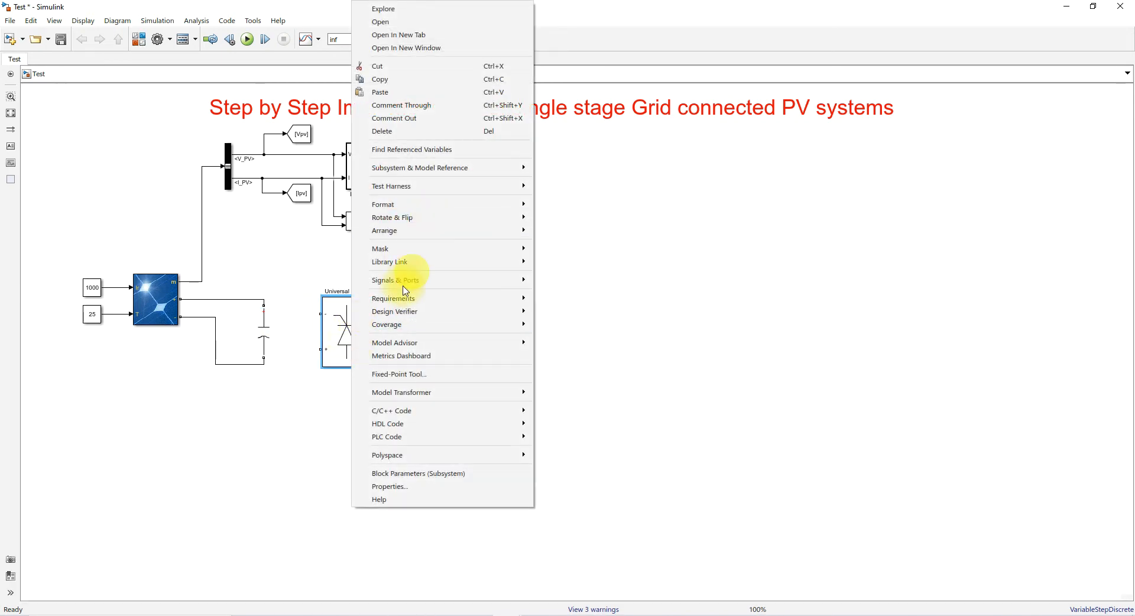
double_click(346, 329)
click(499, 344)
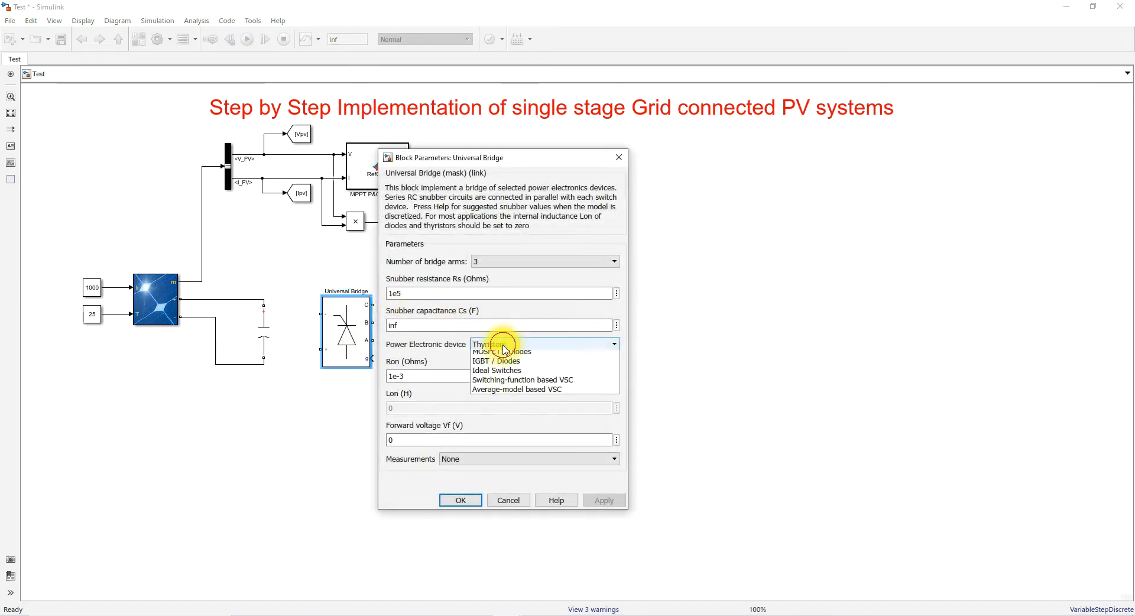
click(512, 393)
click(461, 500)
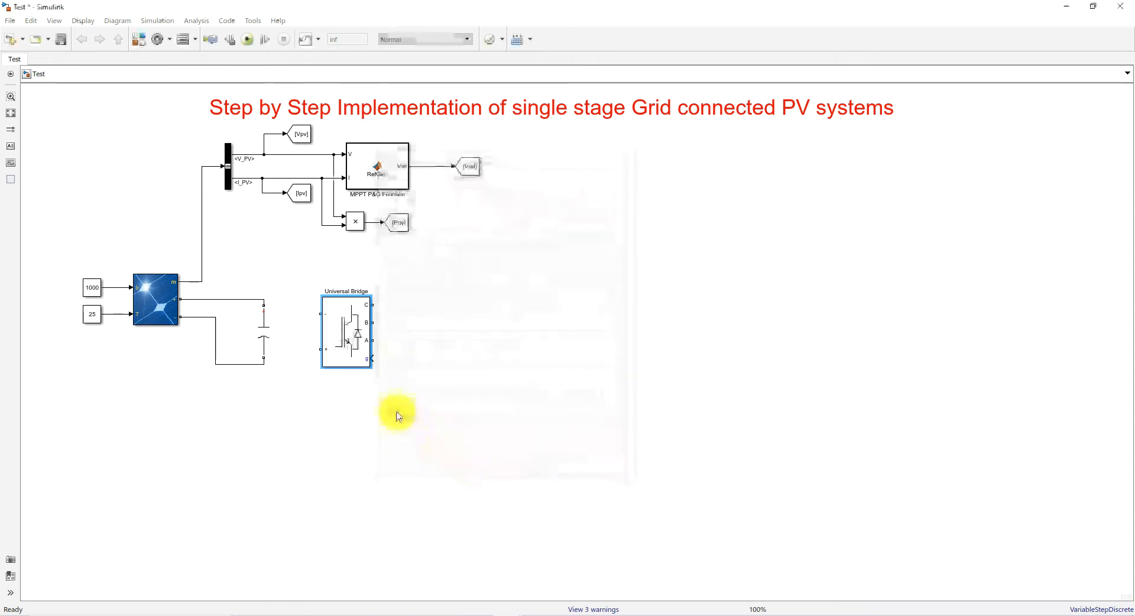
double_click(355, 346)
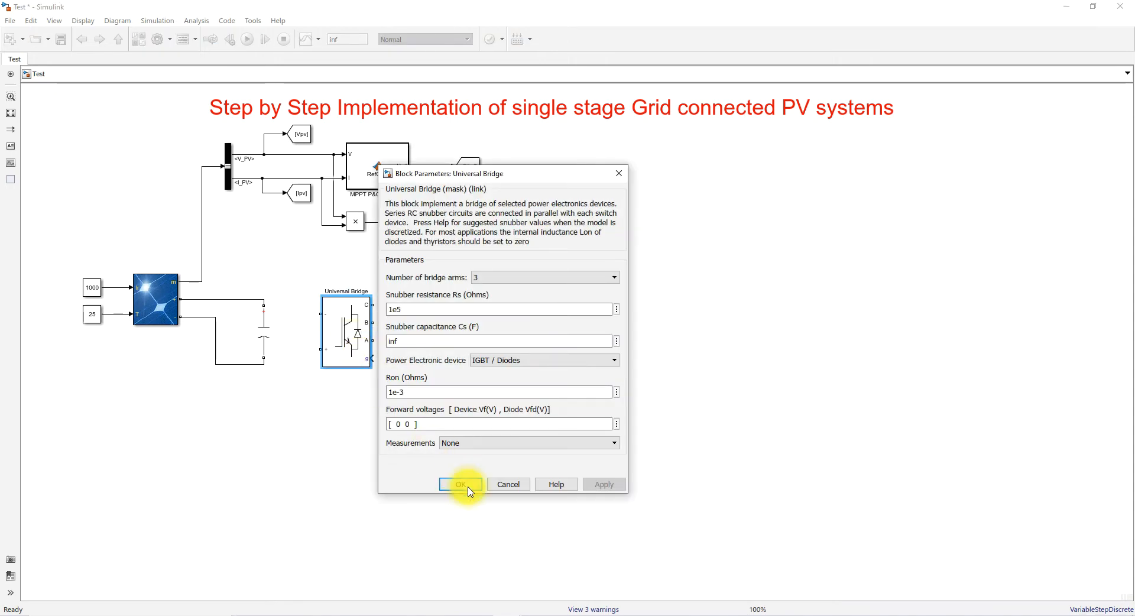
Step: Accept the Universal Bridge parameters and flip the block vertically so its positive terminal is on top
click(464, 485)
right_click(354, 357)
mouse_move(436, 217)
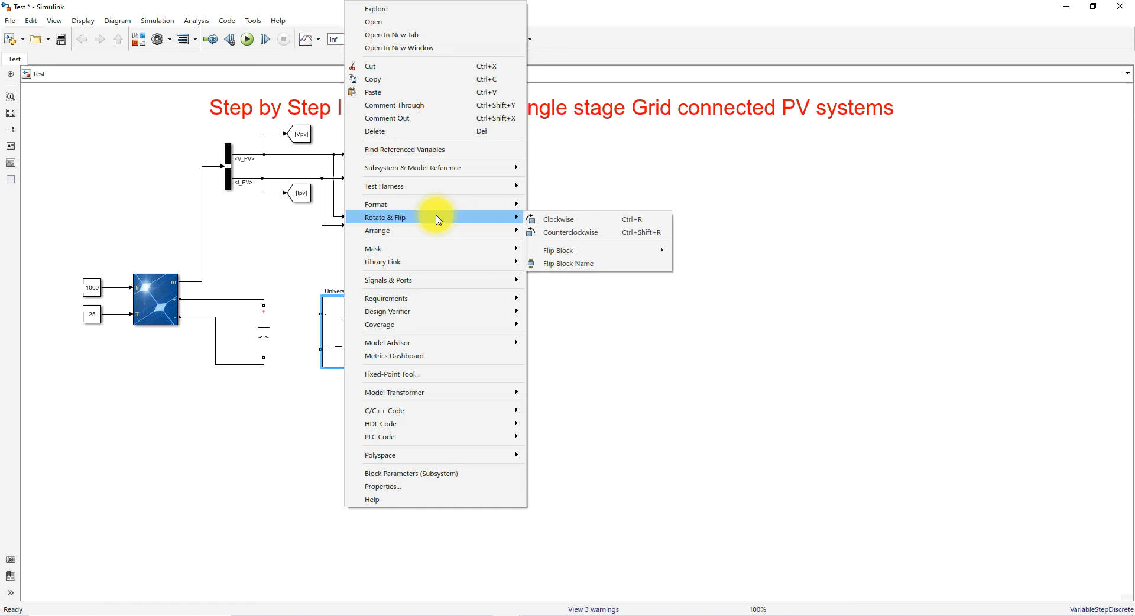
click(716, 264)
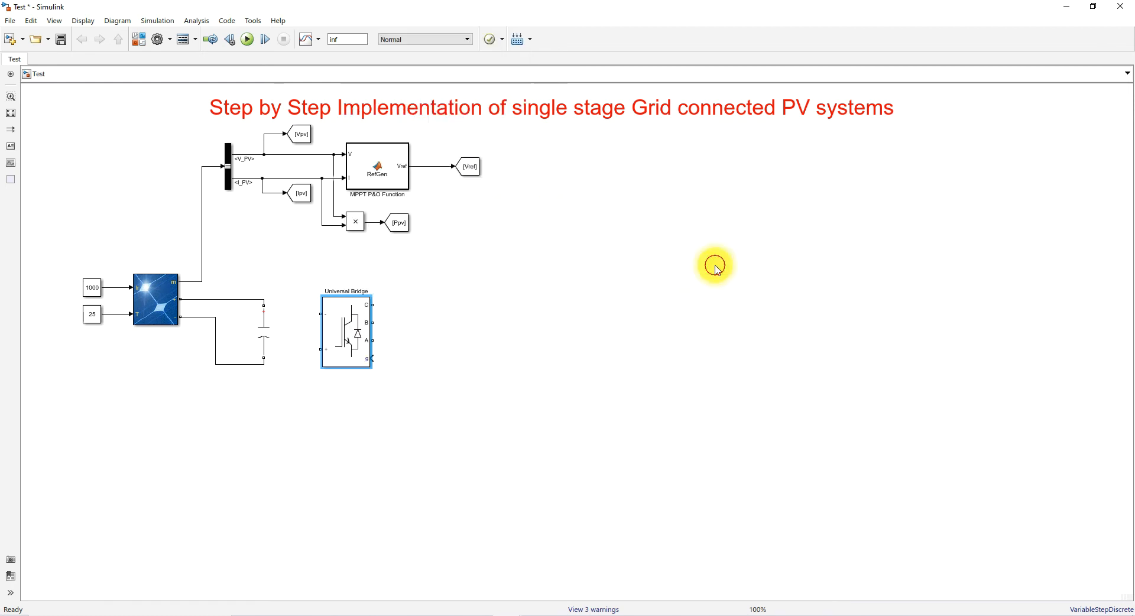
Step: Wire the Universal Bridge's positive and negative terminals across the DC-link capacitor and adjust the block's position
mouse_move(358, 325)
mouse_down()
mouse_move(388, 311)
mouse_move(264, 302)
mouse_up()
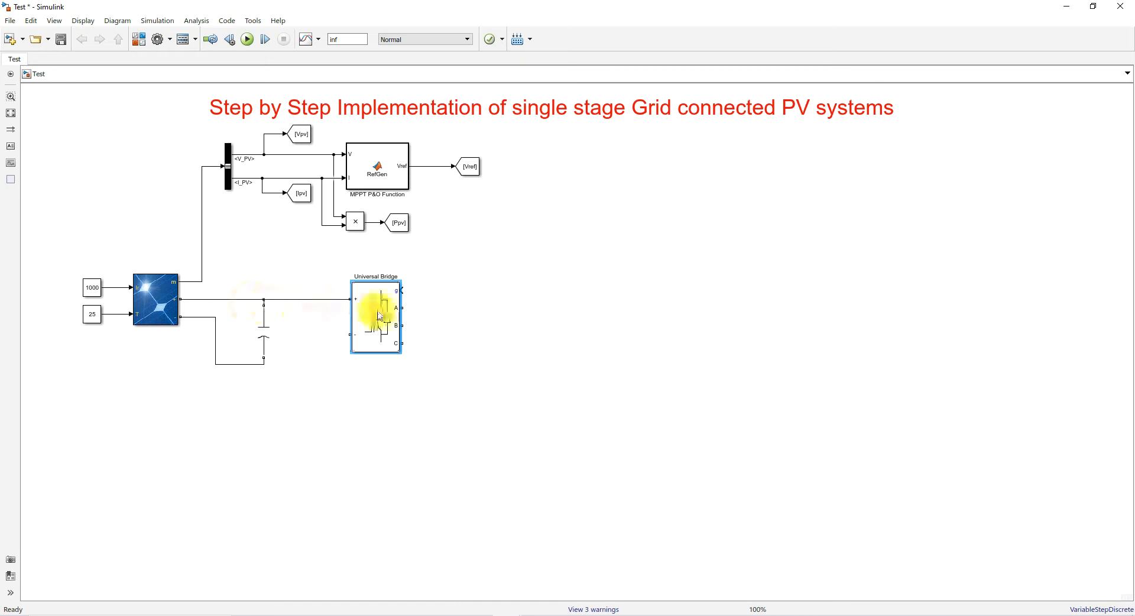
drag(351, 335, 264, 362)
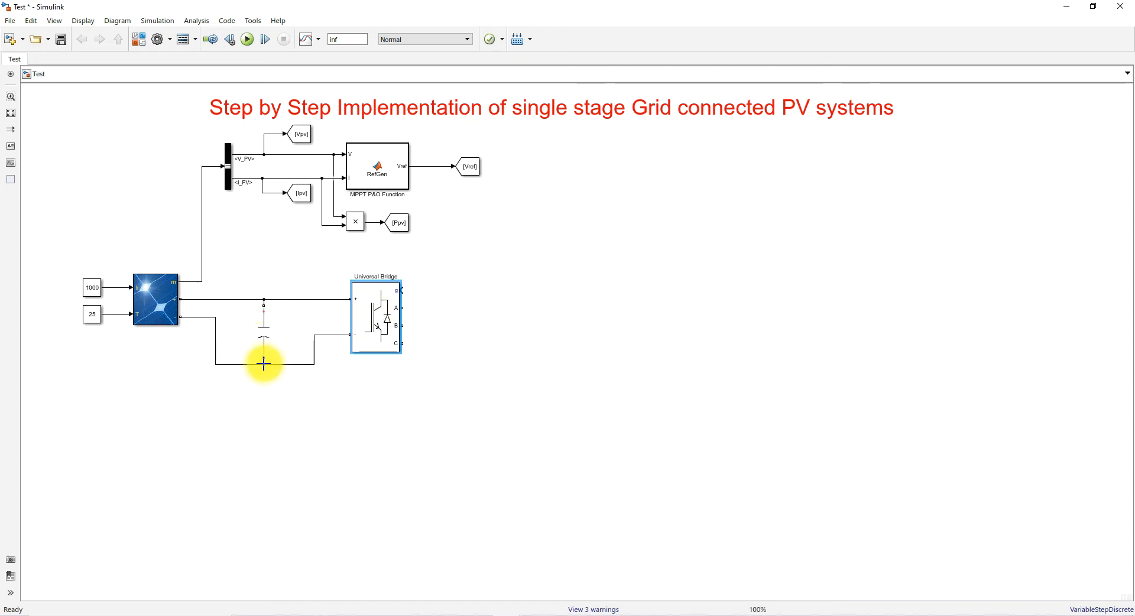
drag(375, 345, 340, 366)
click(342, 355)
click(403, 366)
drag(401, 327, 387, 325)
click(452, 366)
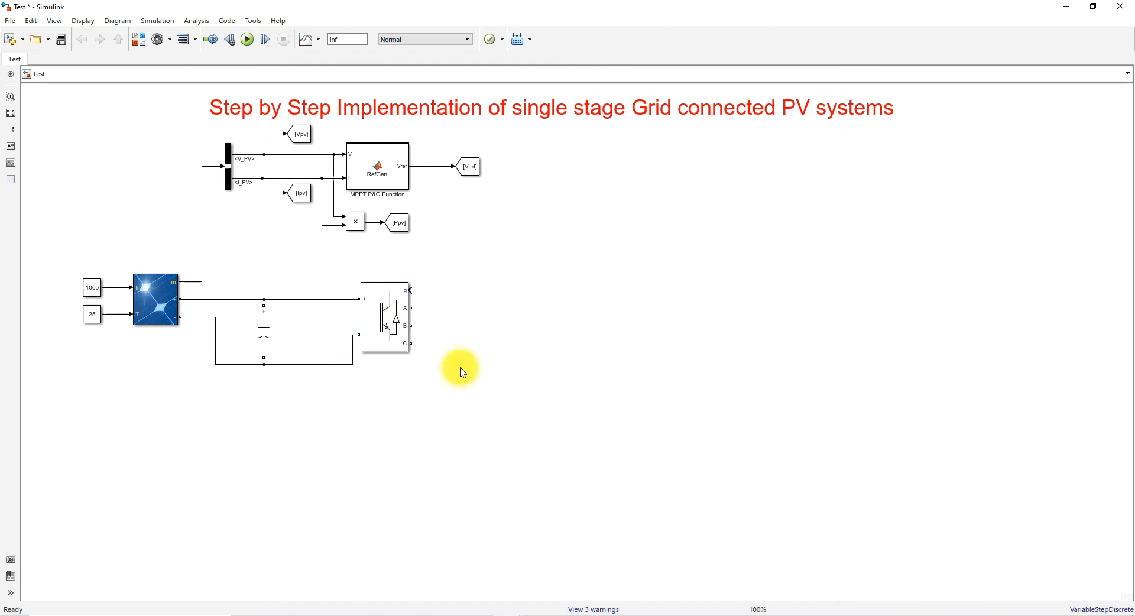
Step: Add a Three-Phase Series RLC Branch and place it to the right of the Universal Bridge, leaving a gap between them
double_click(463, 372)
text(thre)
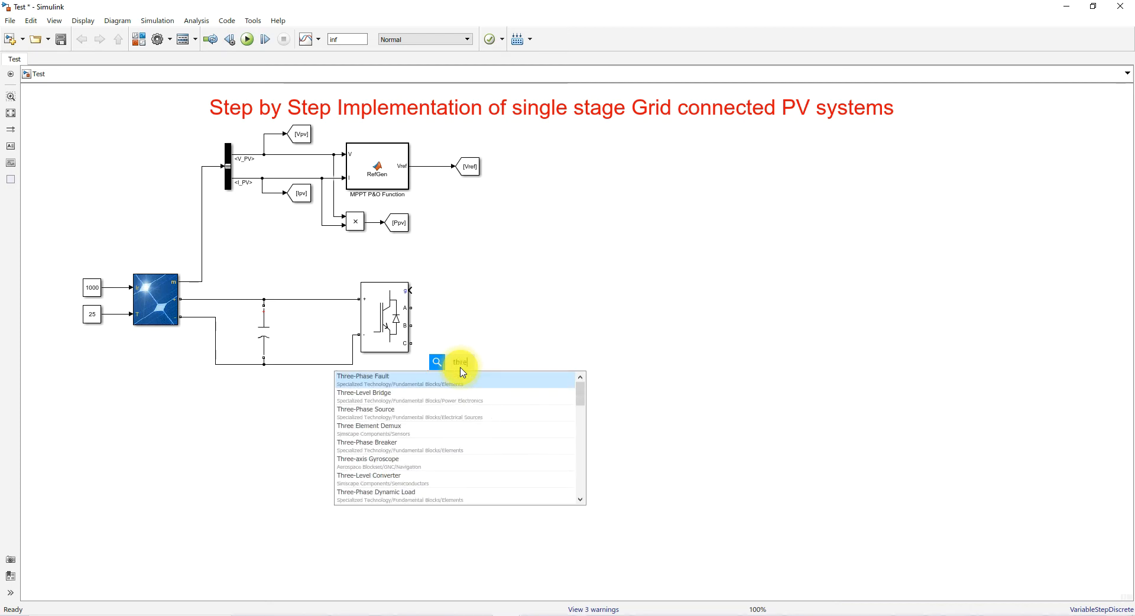
text(e phh)
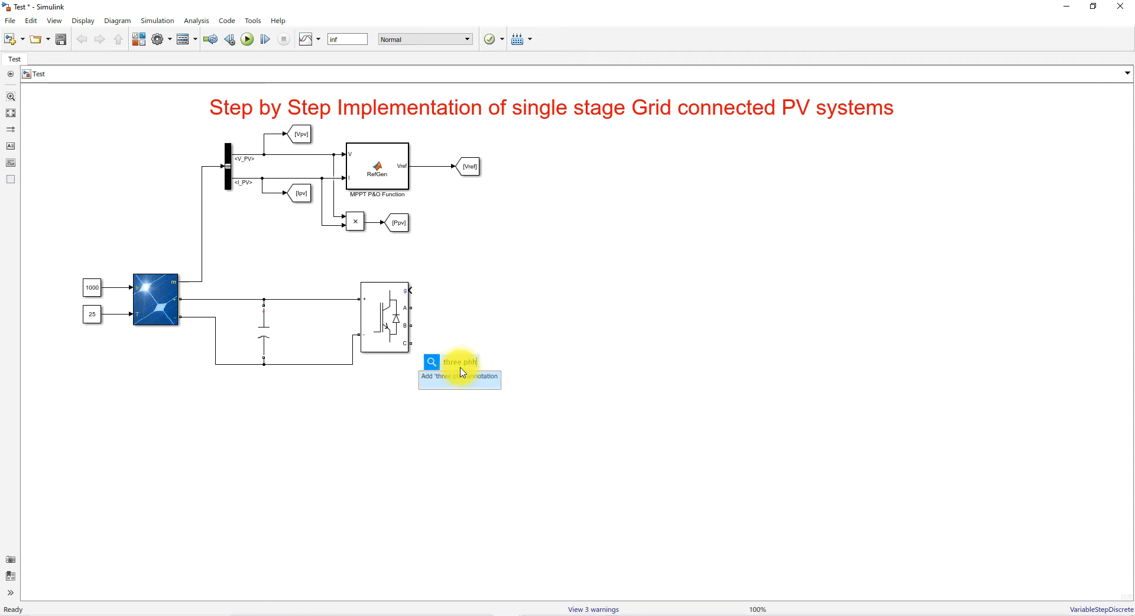
key(BackSpace)
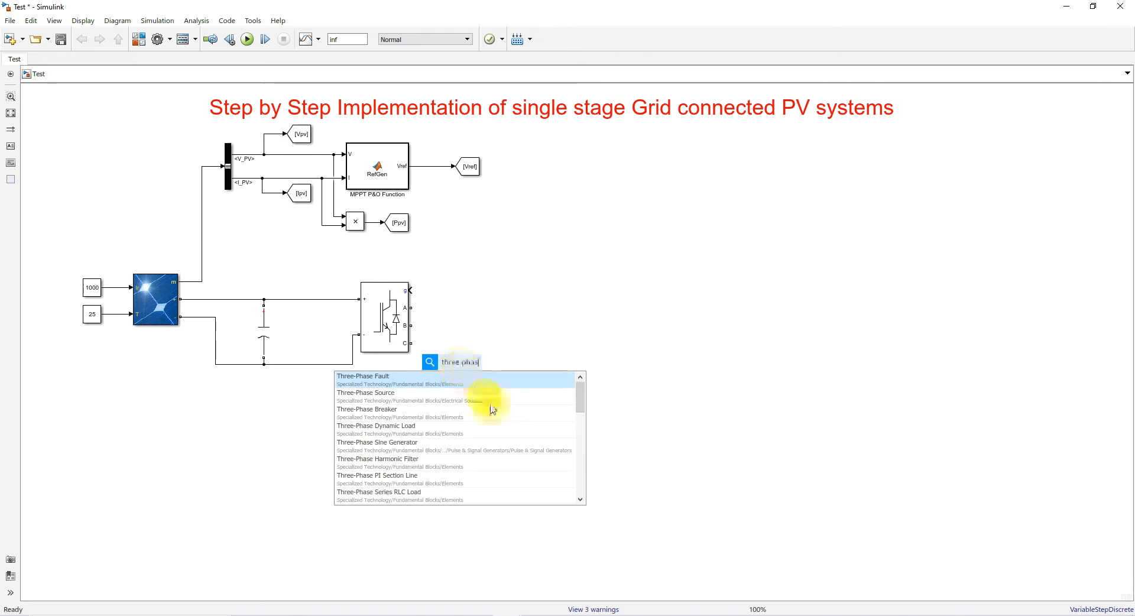
scroll(520, 426, down, 1)
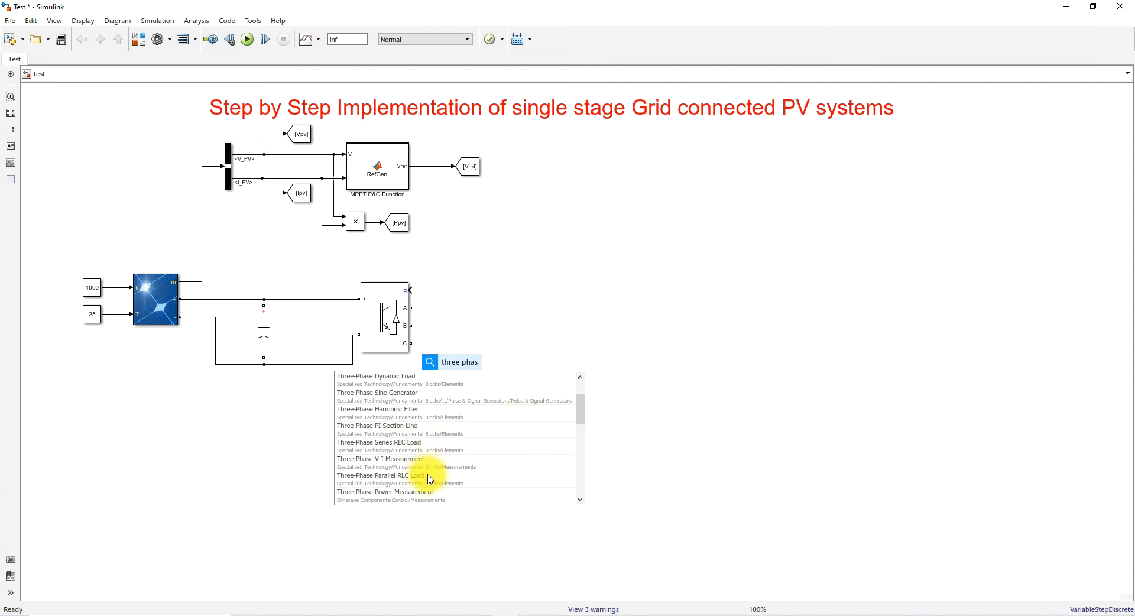
scroll(457, 485, down, 2)
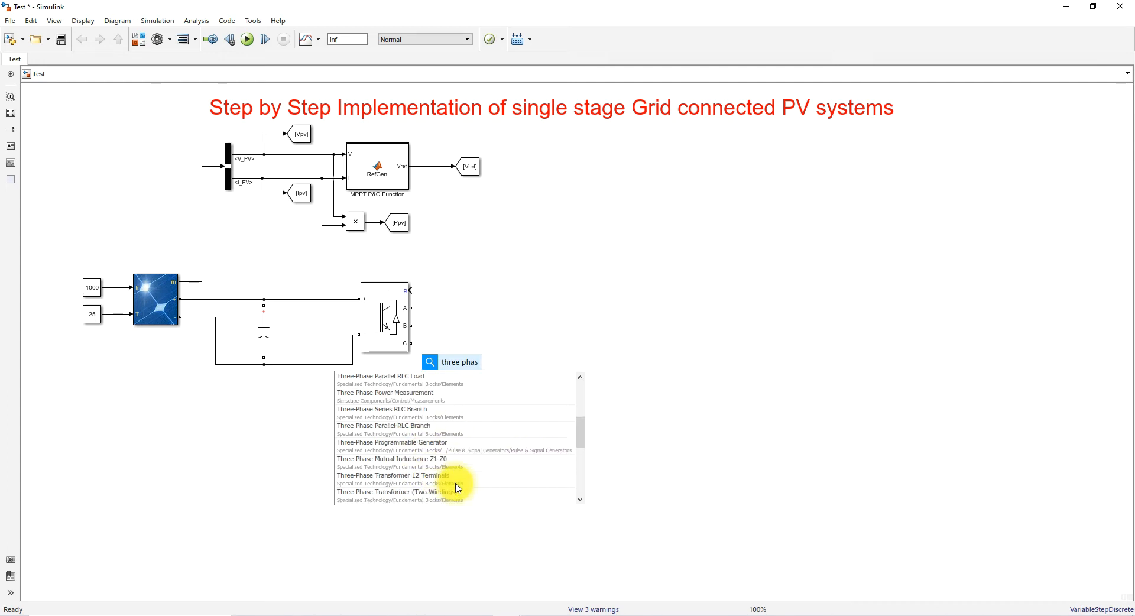
click(398, 417)
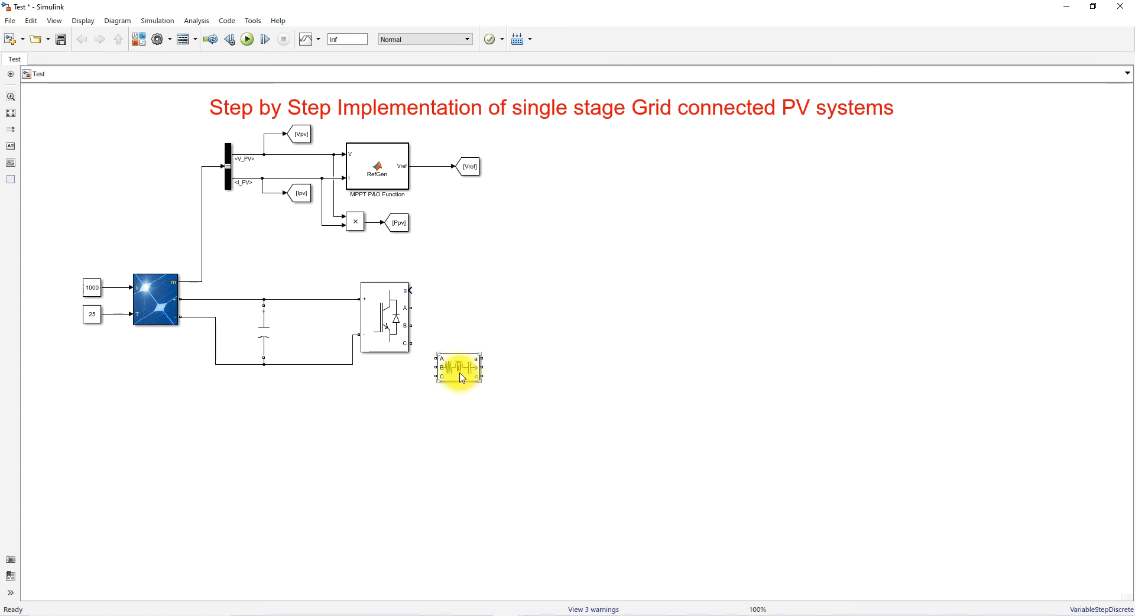
drag(465, 381, 473, 346)
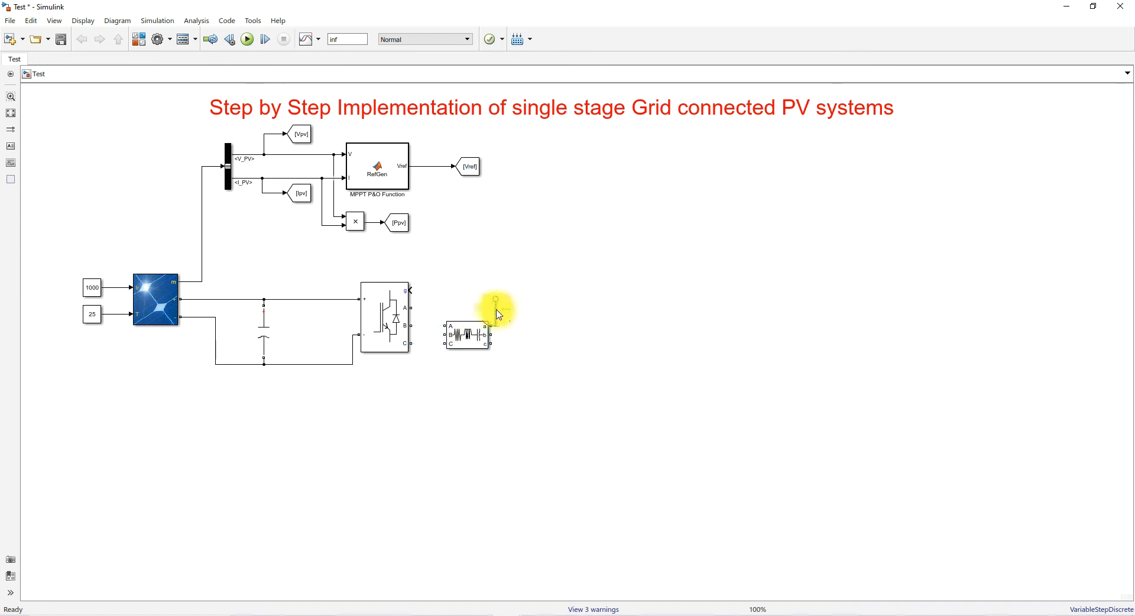
drag(482, 324, 589, 316)
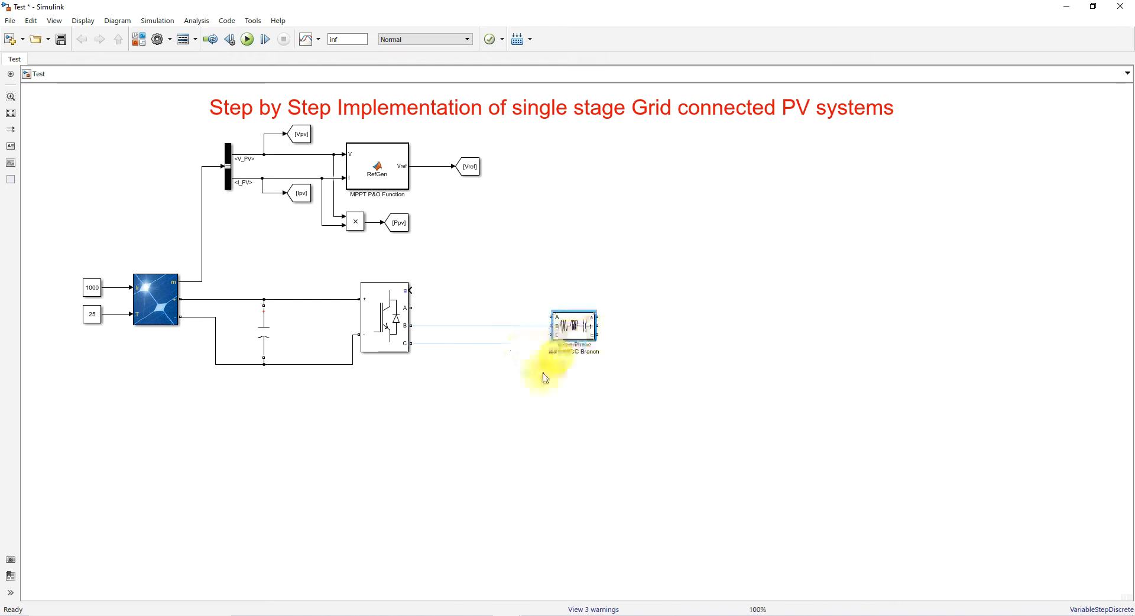
Step: Add a Three-Phase V-I Measurement block and place it between the Universal Bridge and the three-phase RLC branch
double_click(483, 396)
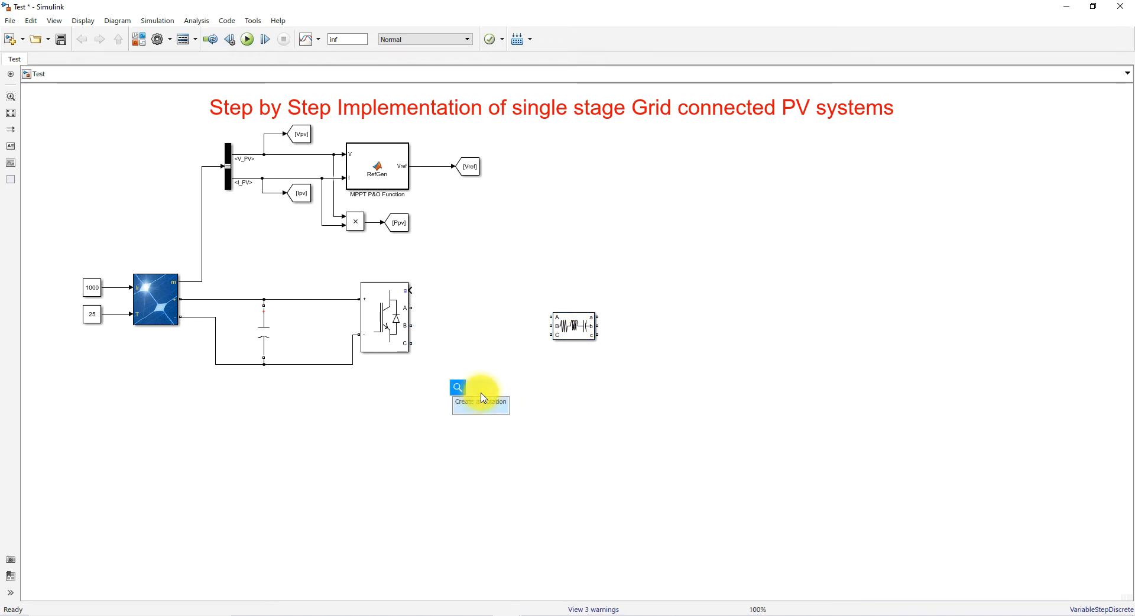
text(three pg=)
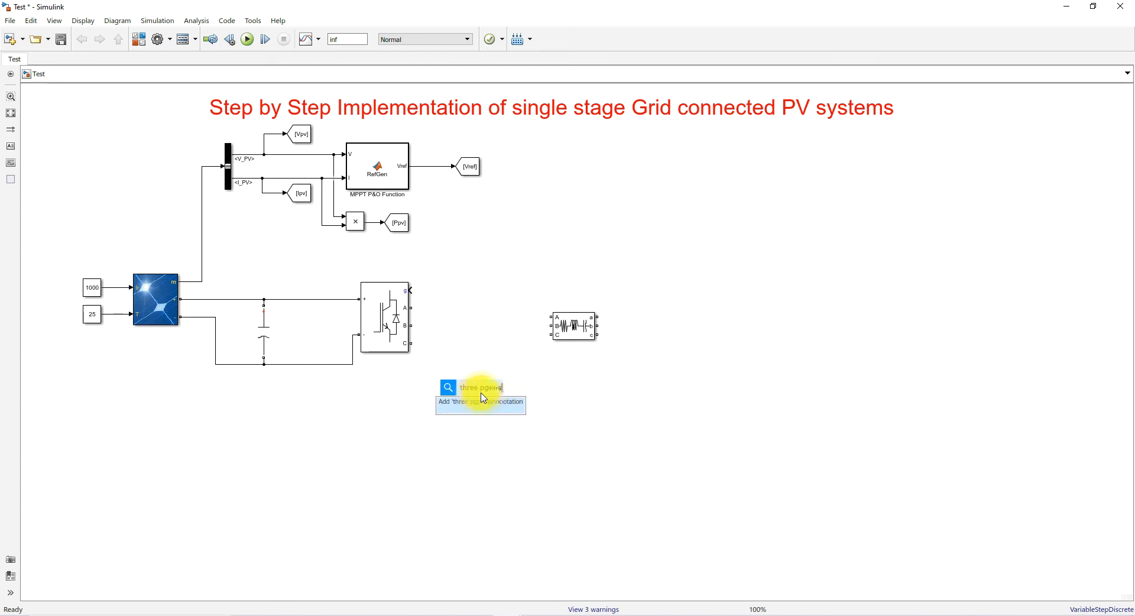
key(BackSpace)
key(BackSpace)
text(hase v)
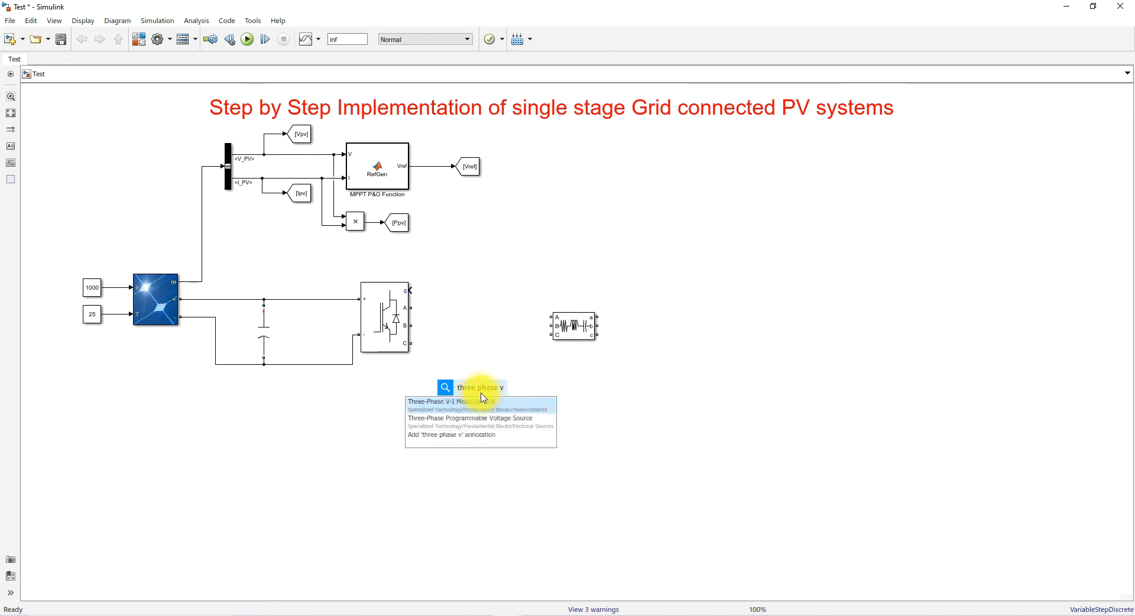
click(477, 406)
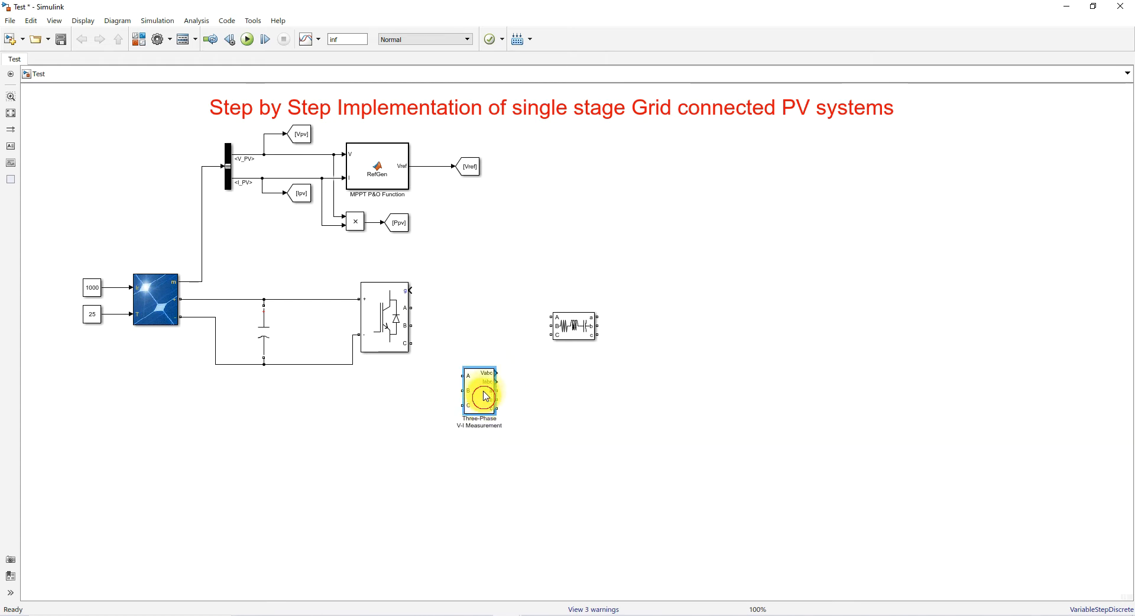
drag(486, 396, 484, 327)
Step: Enable signal labels on the Three-Phase V-I Measurement block, naming the voltage Vinv and the current Iinv
double_click(483, 325)
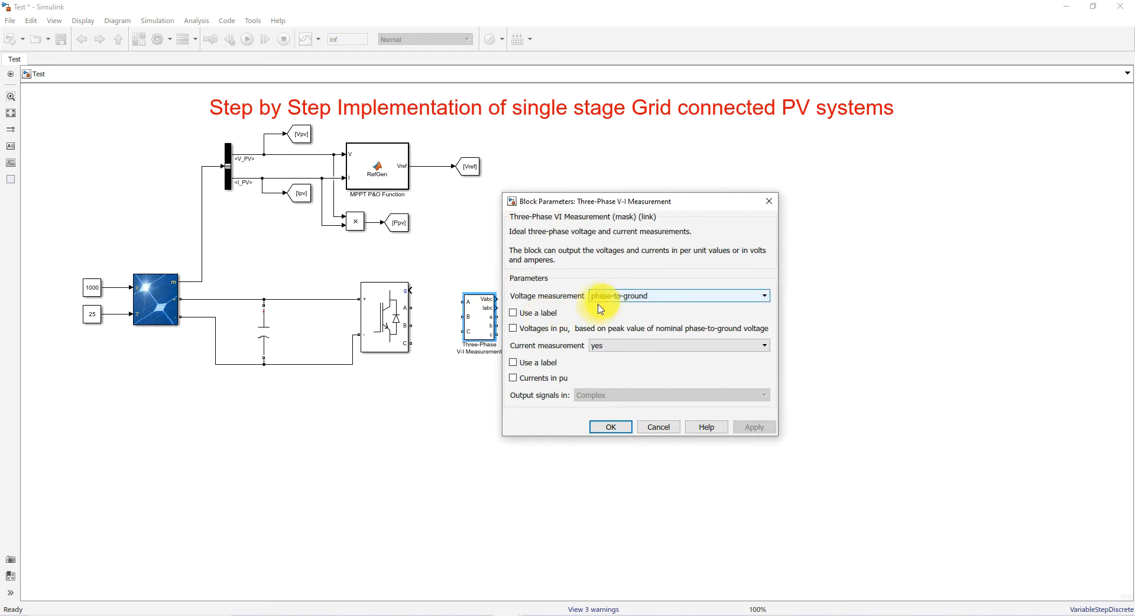
click(513, 313)
click(514, 395)
double_click(535, 342)
text(Vinv)
double_click(560, 425)
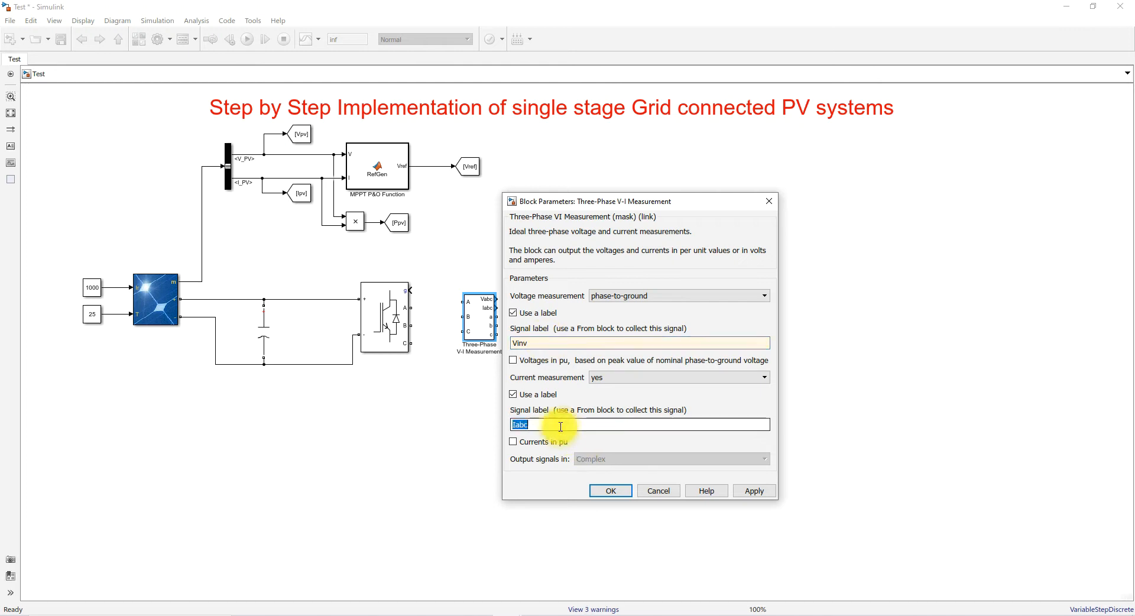
text(Iinv)
click(611, 490)
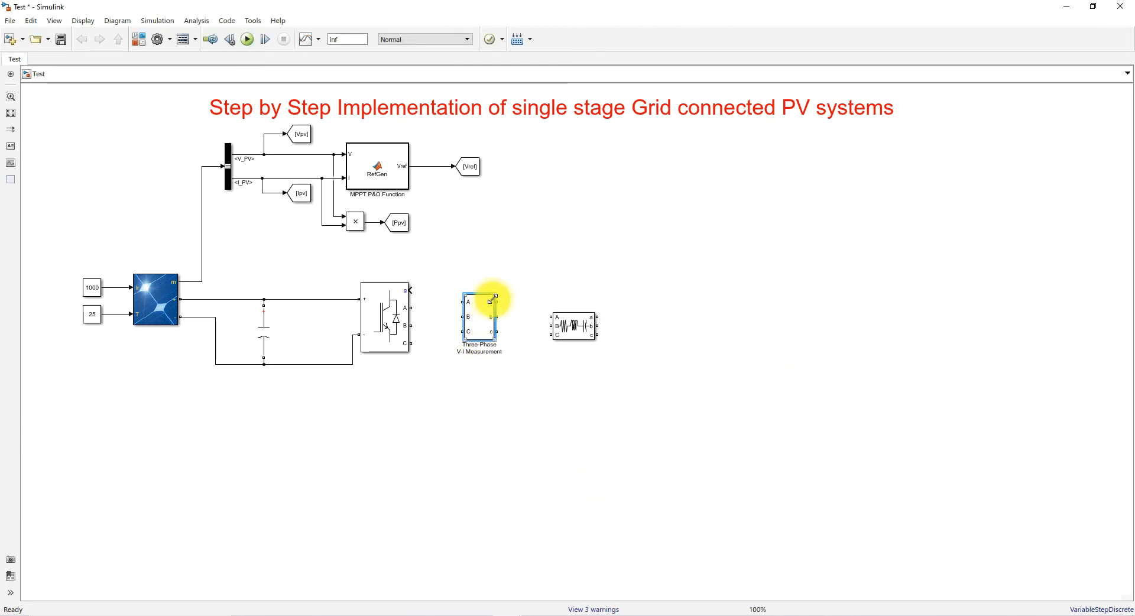
Step: Resize the V-I Measurement and RLC branch blocks and wire phases A, B and C from the bridge through both
drag(486, 296, 408, 307)
drag(449, 337, 418, 339)
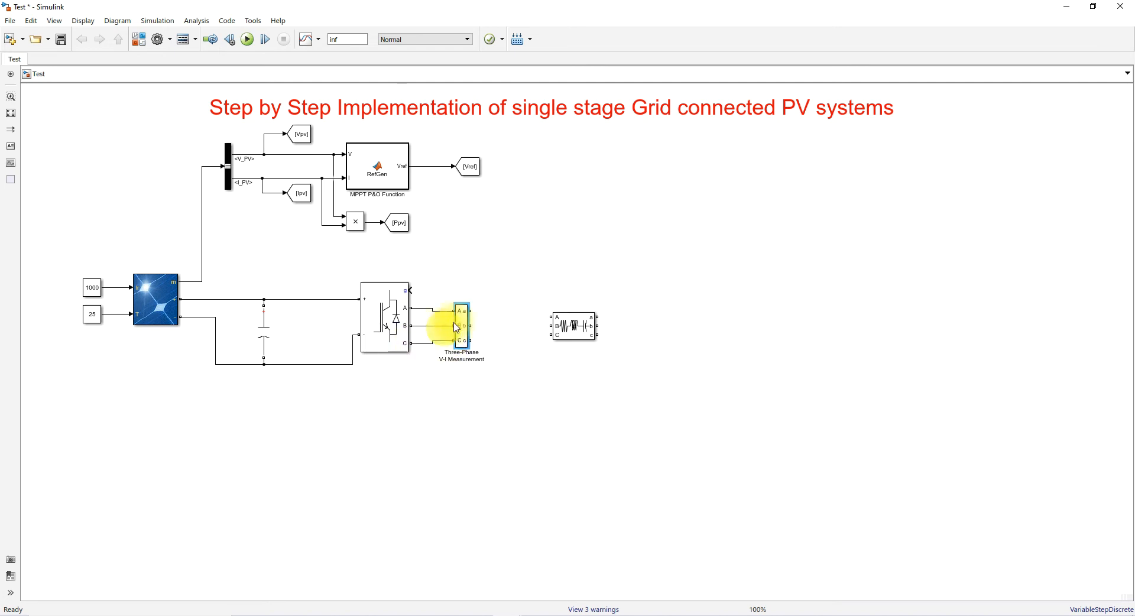
mouse_move(470, 304)
mouse_down()
mouse_move(475, 292)
mouse_move(475, 318)
mouse_up()
mouse_move(573, 325)
mouse_down()
mouse_move(549, 315)
mouse_move(580, 353)
mouse_move(562, 326)
mouse_up()
click(513, 320)
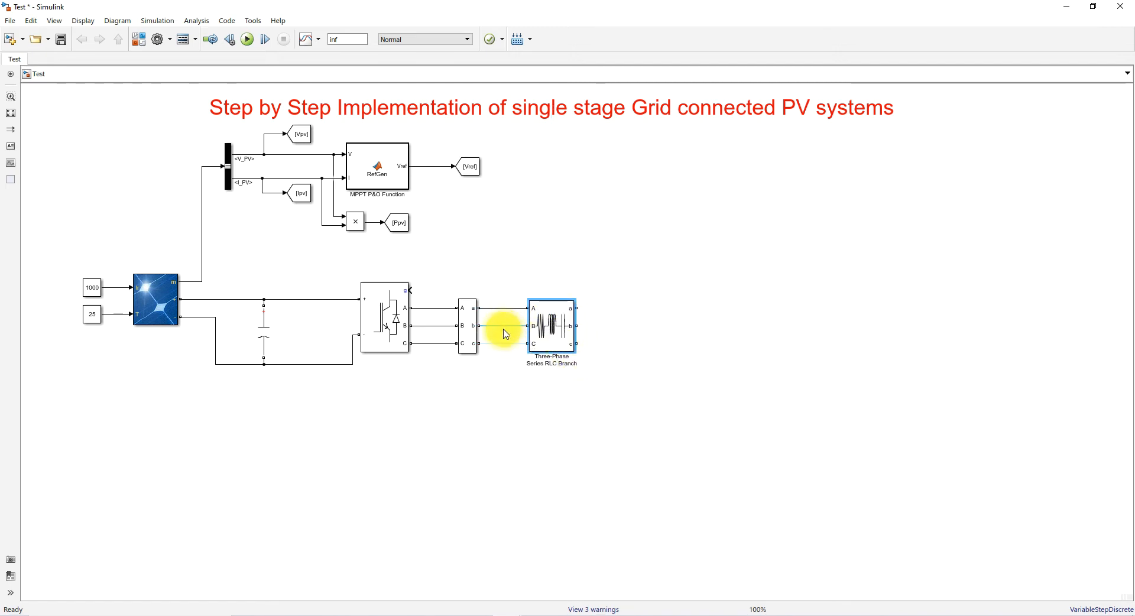
Step: Set the Three-Phase Series RLC Branch's branch type to L
double_click(536, 340)
click(641, 292)
click(649, 323)
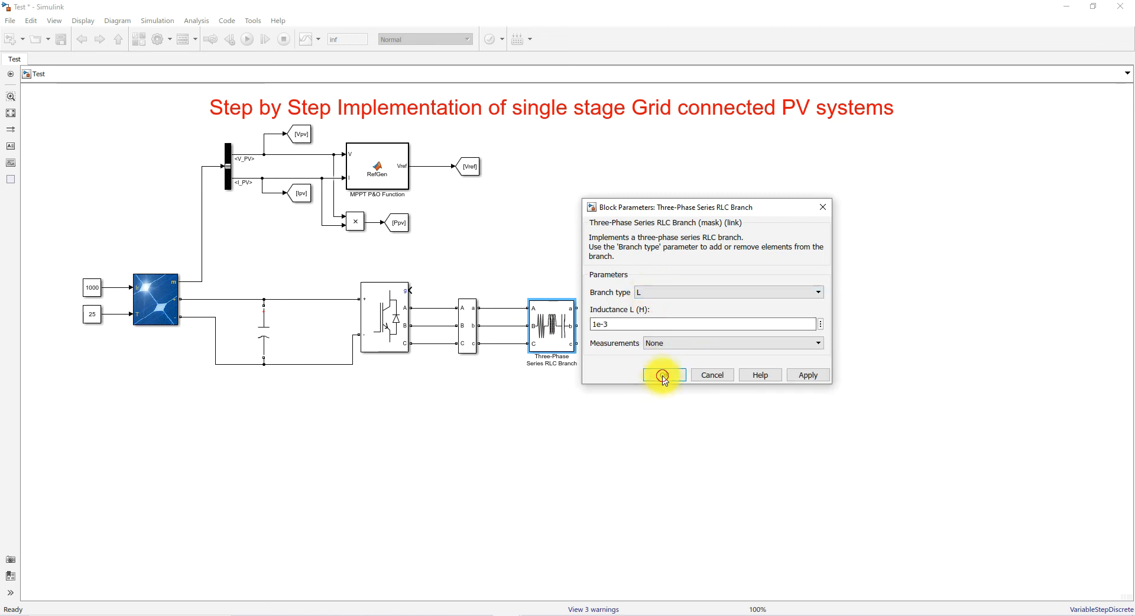
click(663, 376)
Step: Duplicate the three-phase inductor further right and connect its A, B and C inputs to the first inductor's outputs
drag(544, 325, 701, 342)
click(578, 334)
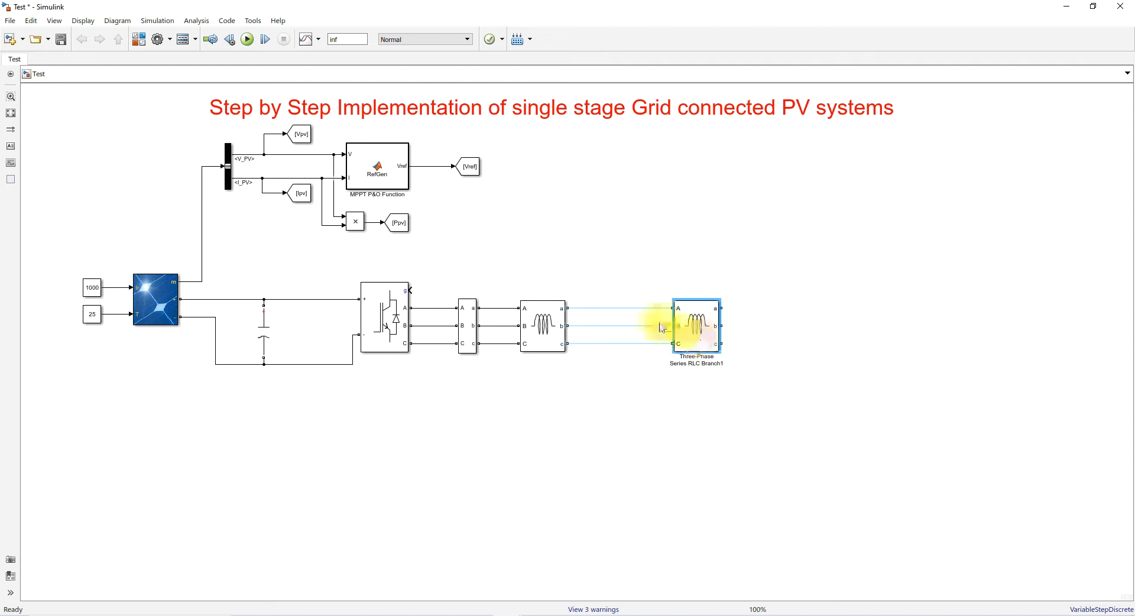
click(626, 335)
Step: Duplicate the three-phase inductor below the lines joining the two inductors and rotate the copy to vertical
drag(690, 324, 630, 407)
key(ctrl+r)
key(ctrl+r)
key(ctrl+r)
key(ctrl+r)
key(ctrl+r)
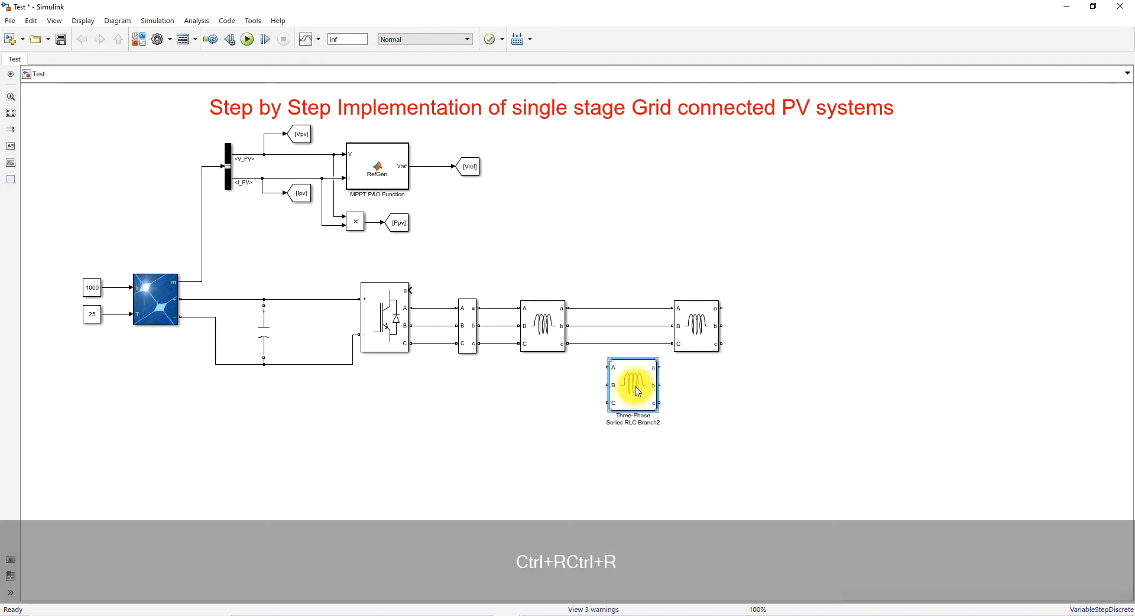
Step: Connect the vertical branch's A, B and C terminals to the matching phase lines and join its three lower terminals together
drag(624, 400, 600, 308)
drag(619, 367, 636, 343)
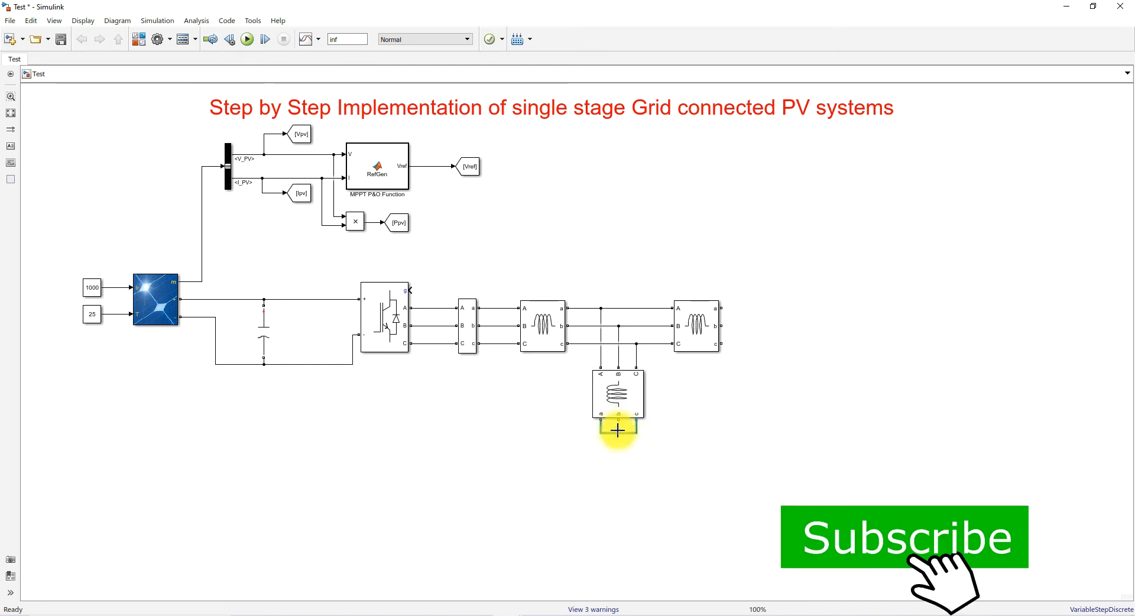
drag(618, 433, 618, 433)
click(640, 463)
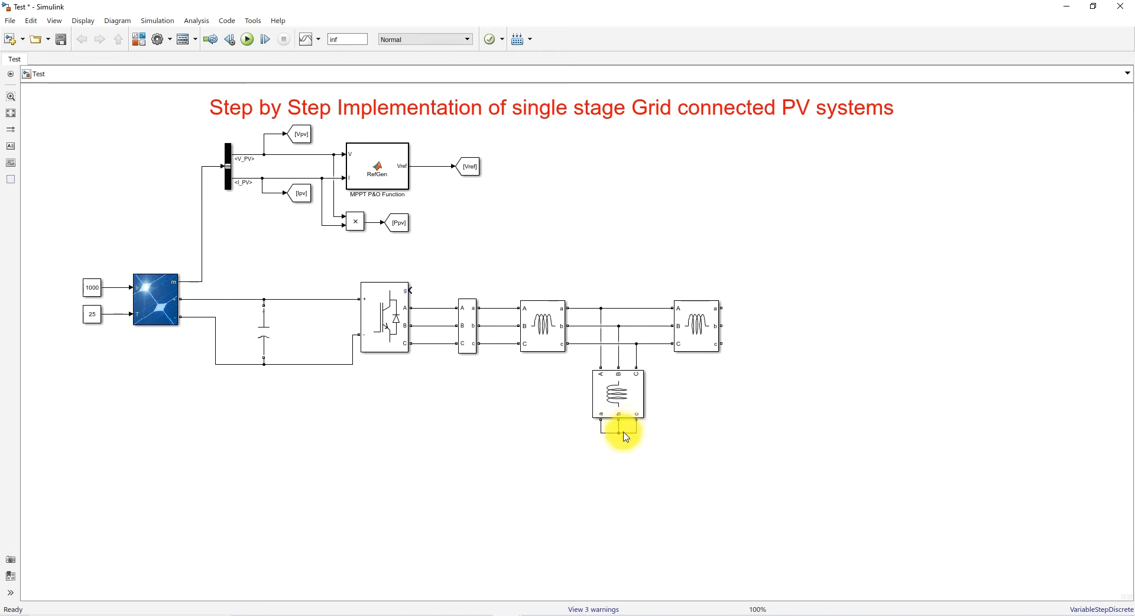
Step: Set the vertical three-phase shunt branch's branch type to C
double_click(616, 393)
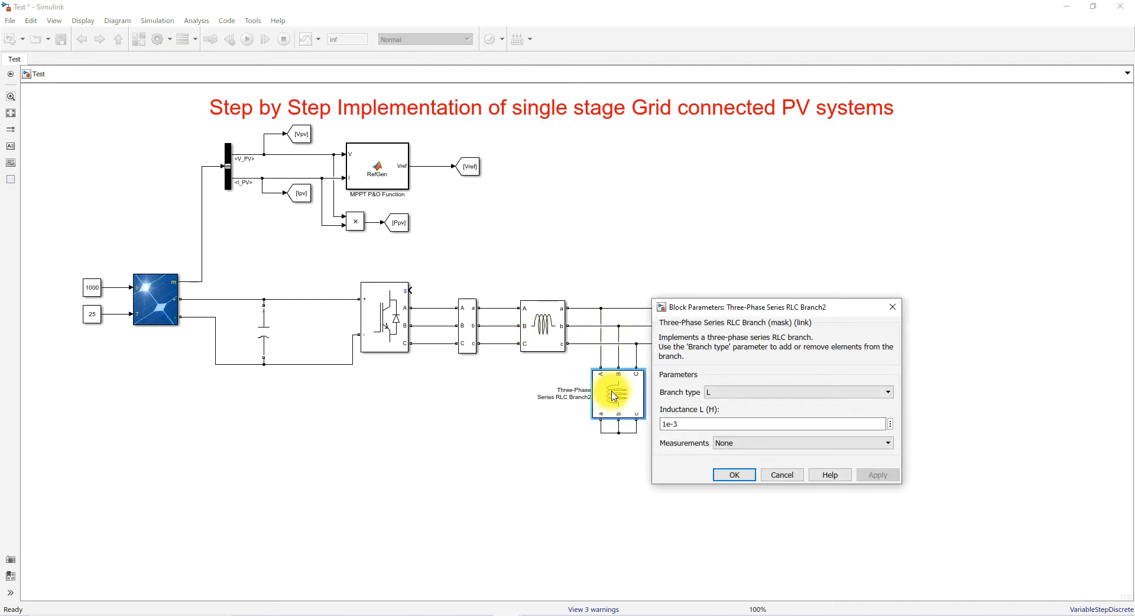
click(722, 395)
click(717, 432)
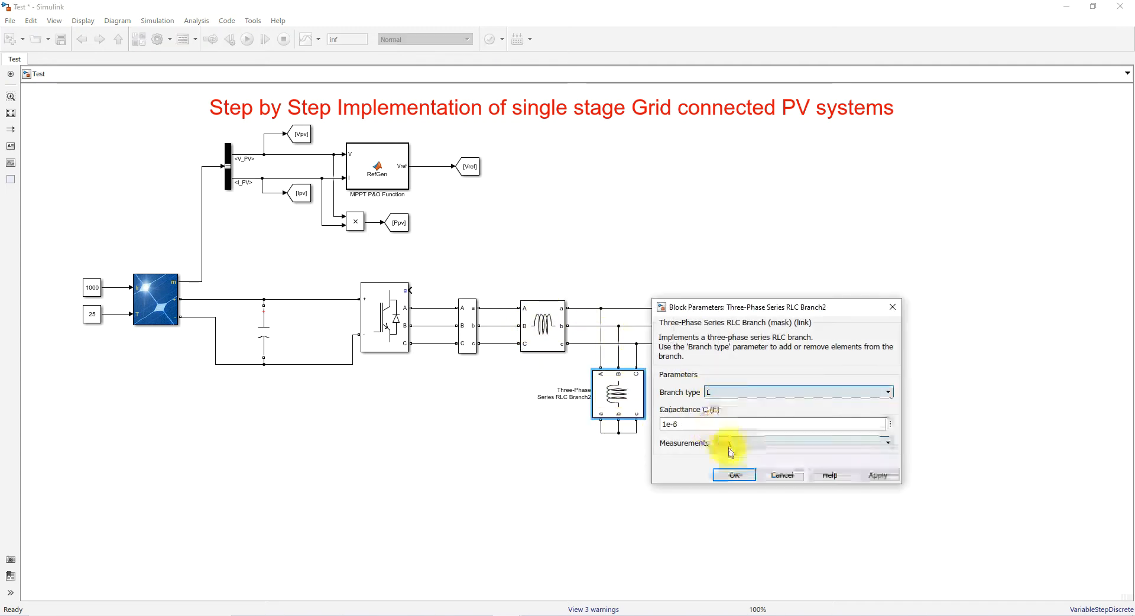
click(737, 474)
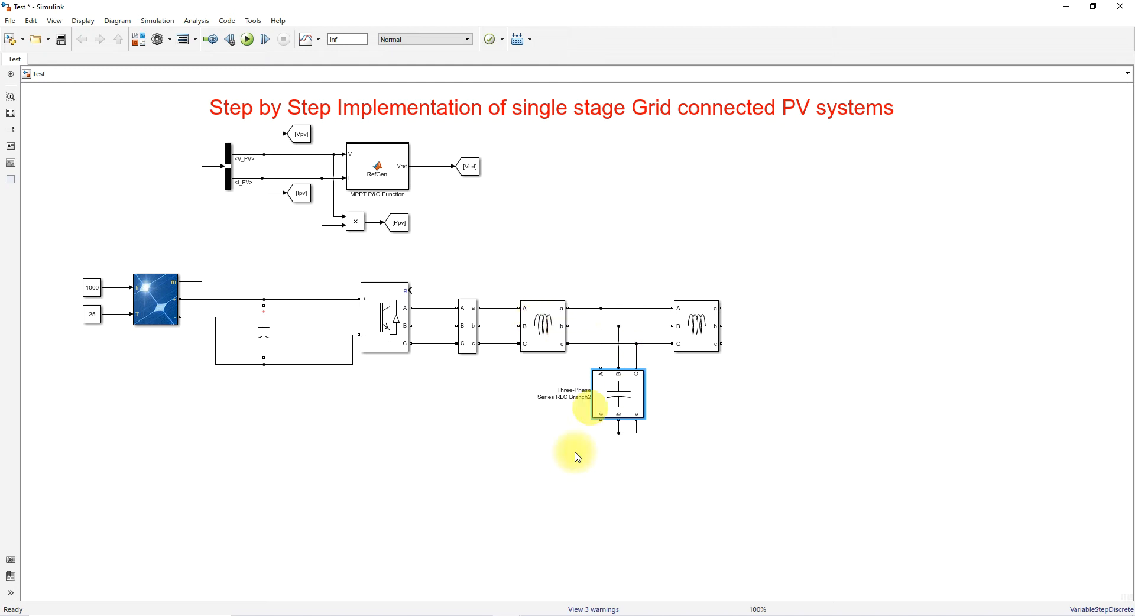
Step: Duplicate the Three-Phase V-I Measurement block to the right of the second inductor and wire its three phases
click(745, 390)
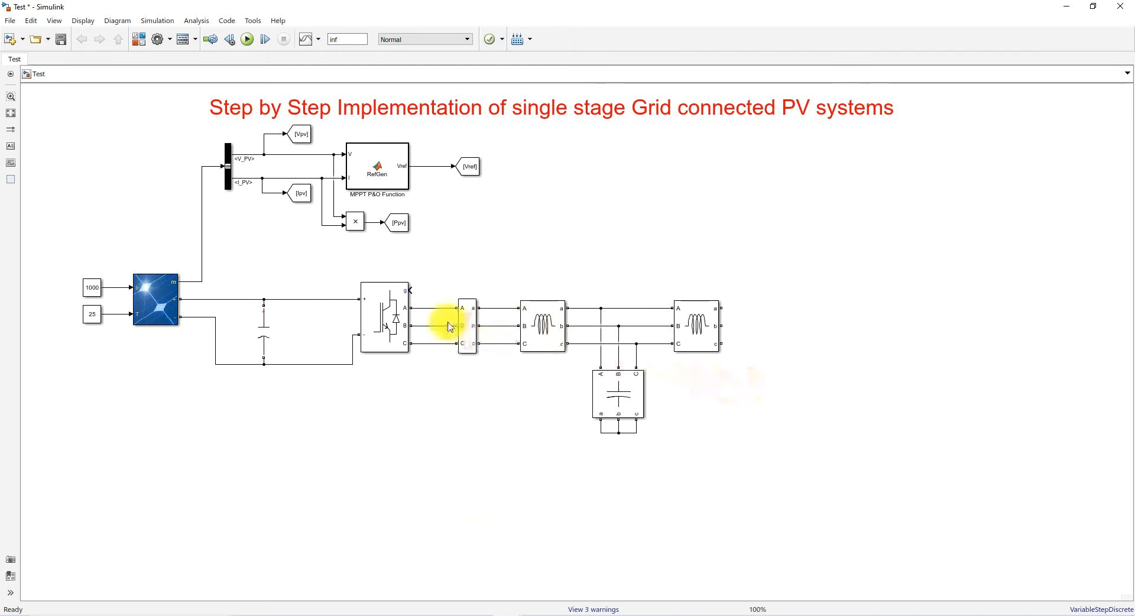
drag(471, 336, 773, 335)
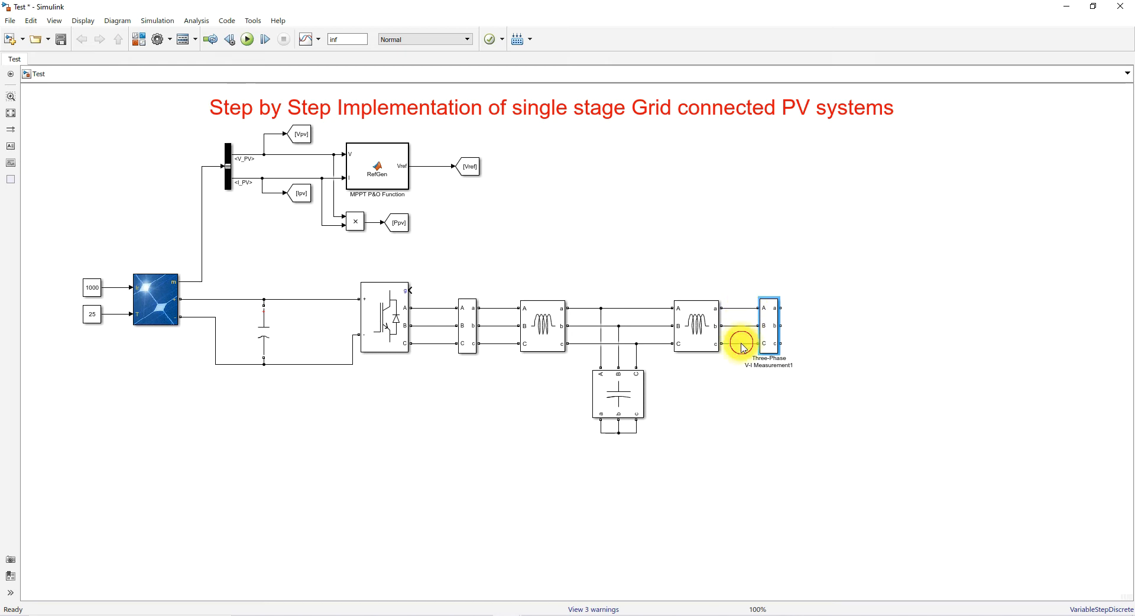
Step: Add a Three-Phase Source block from the Electrical Sources library to the right of the second V-I measurement block
click(138, 41)
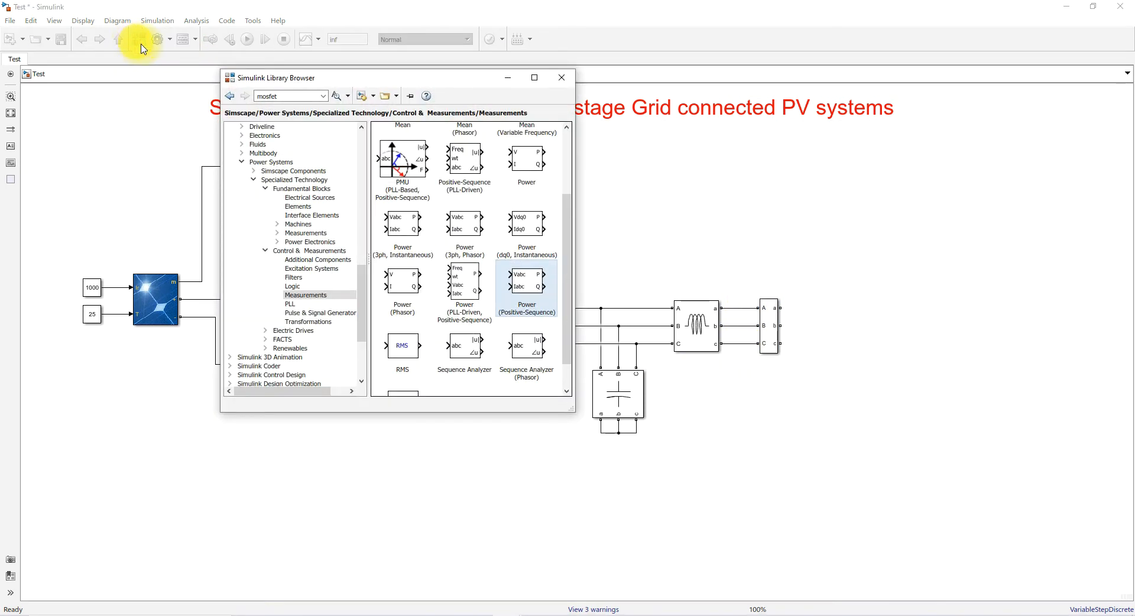
click(353, 198)
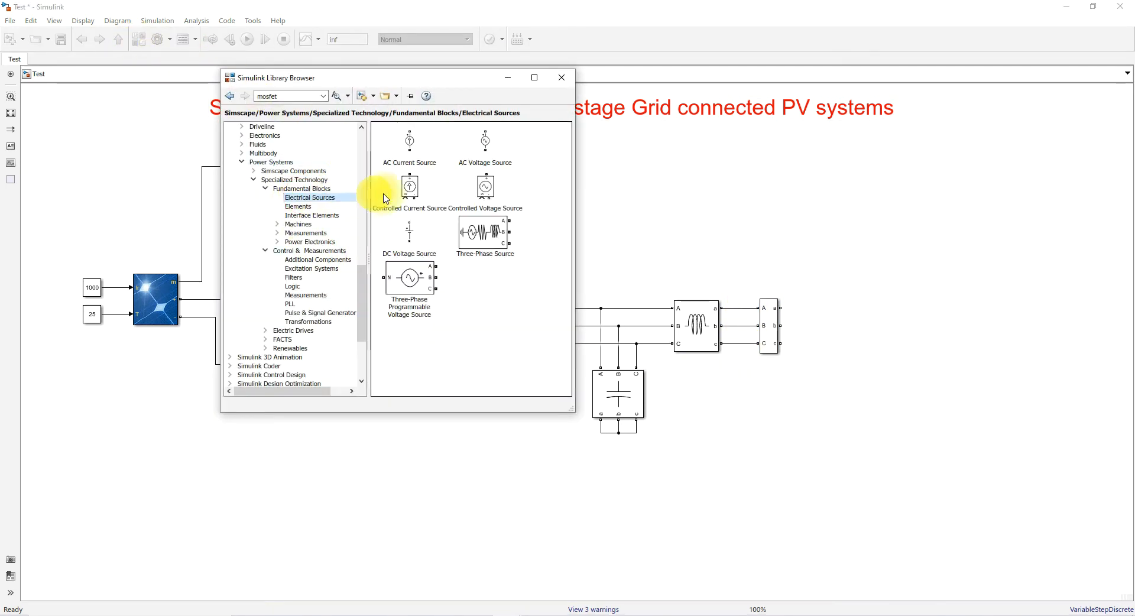
drag(483, 233, 852, 326)
Step: Turn the Three-Phase Source so its A, B, C terminals face the V-I measurement, resize it and connect its three phases
key(ctrl+r)
key(ctrl+r)
right_click(854, 324)
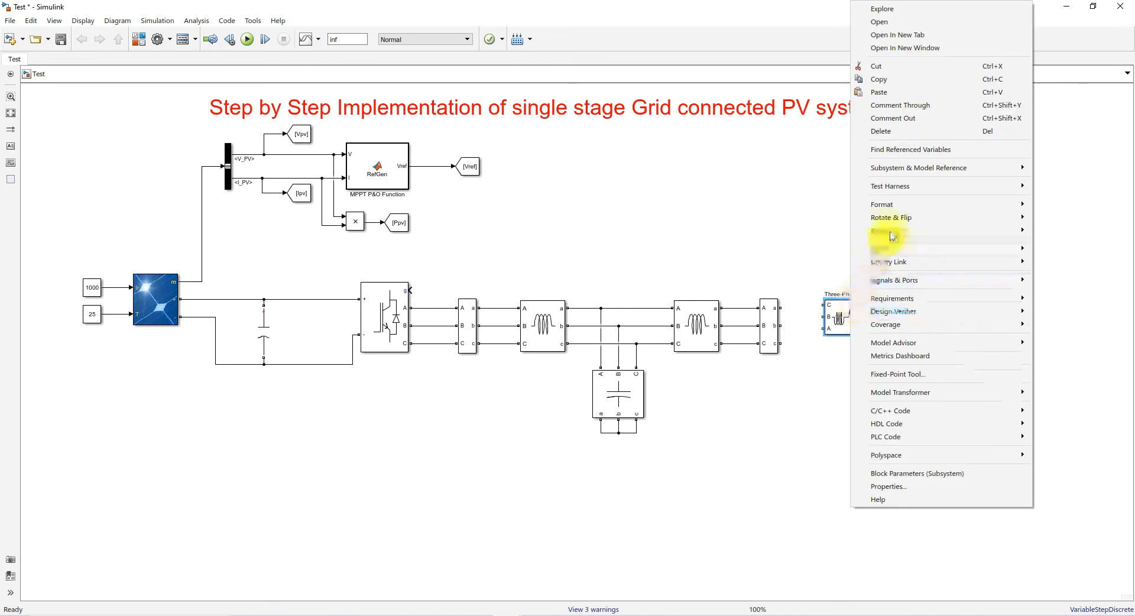
mouse_move(1026, 219)
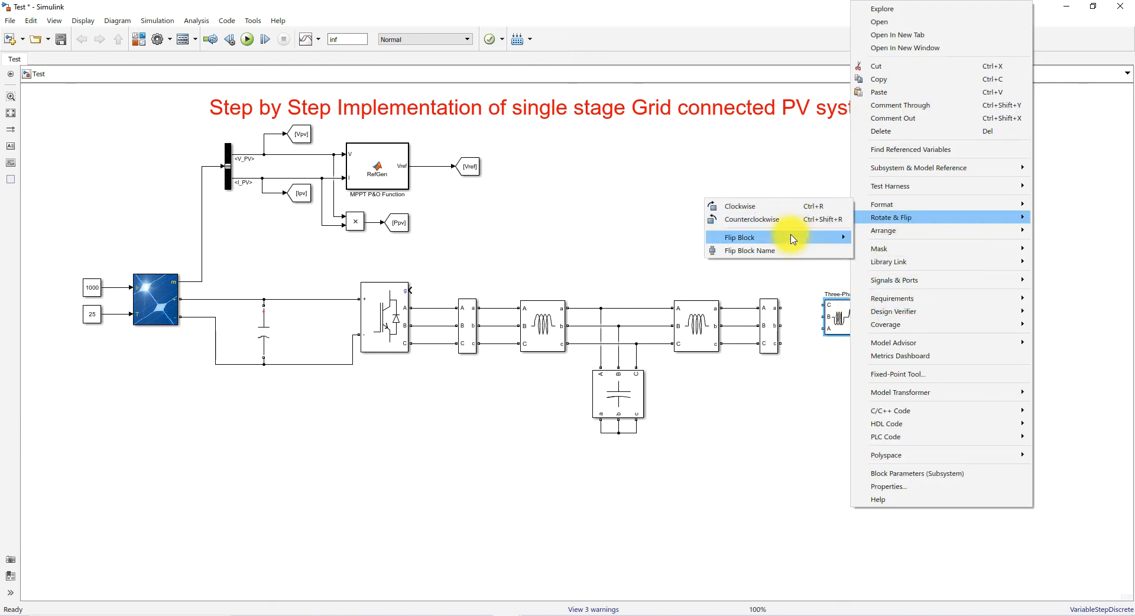
click(869, 244)
mouse_move(881, 335)
mouse_down()
mouse_move(892, 360)
mouse_move(883, 342)
mouse_up()
drag(892, 295, 874, 325)
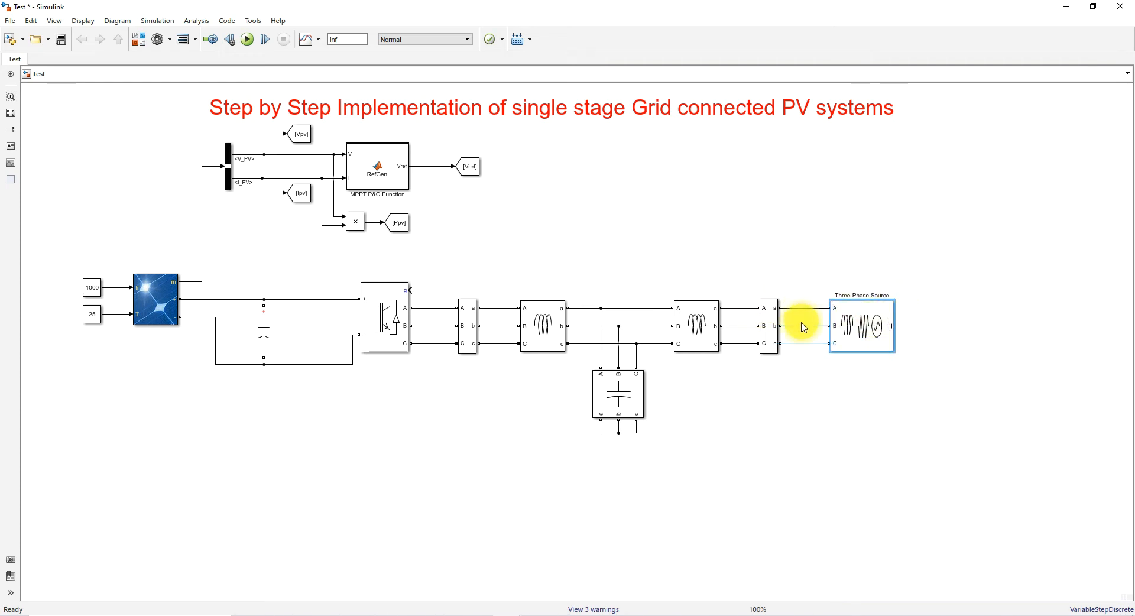
Step: Set the grid-side V-I measurement's signal labels to Vabc for voltage and Iabc for current
double_click(771, 328)
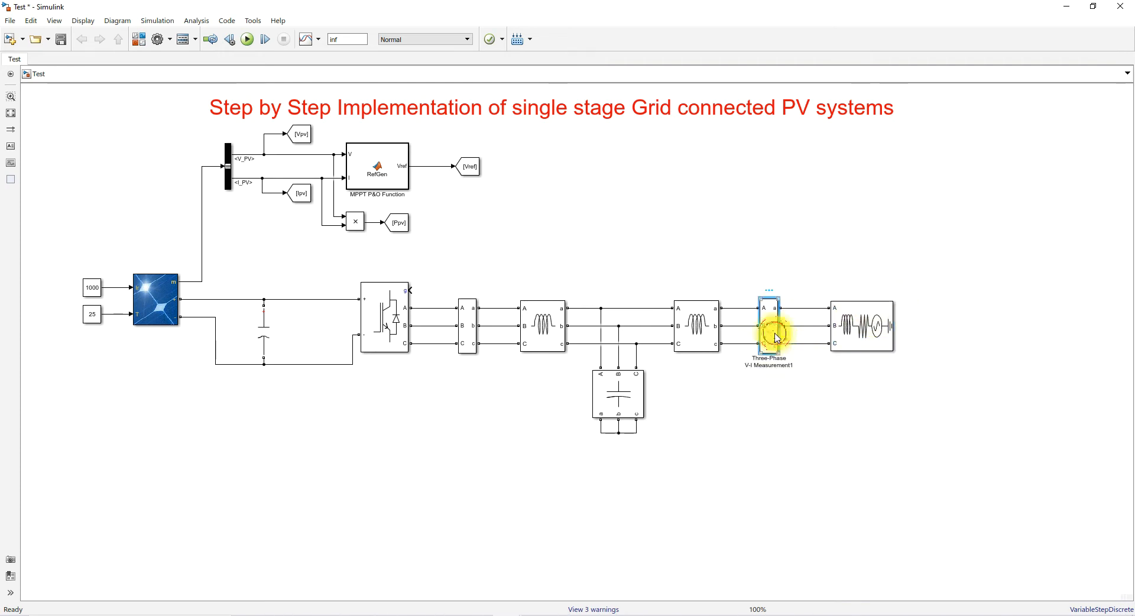
click(847, 322)
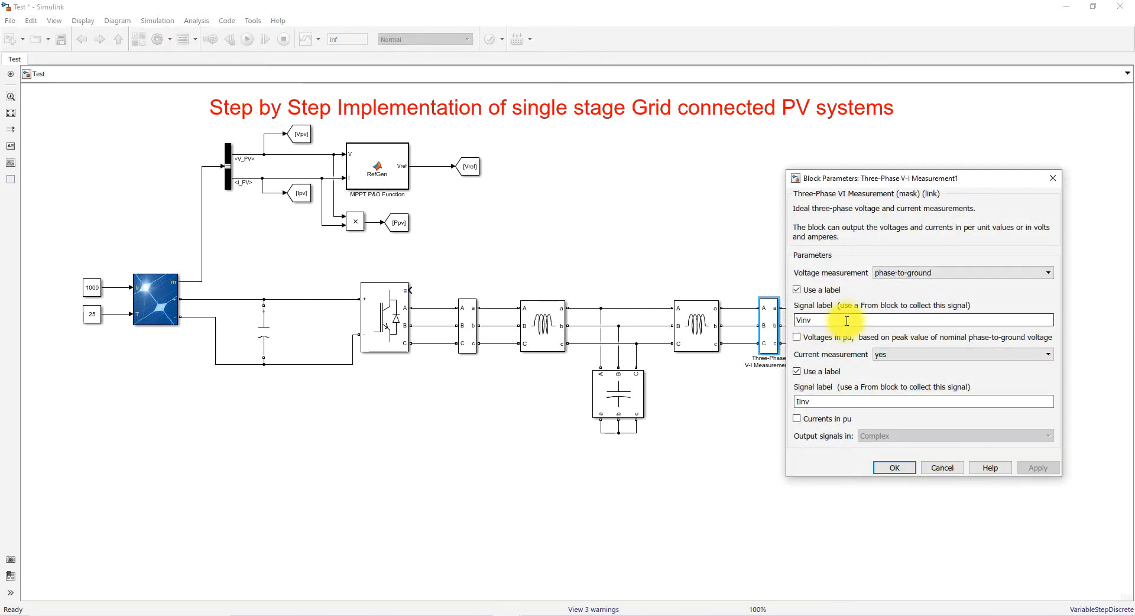
text(abc)
double_click(819, 407)
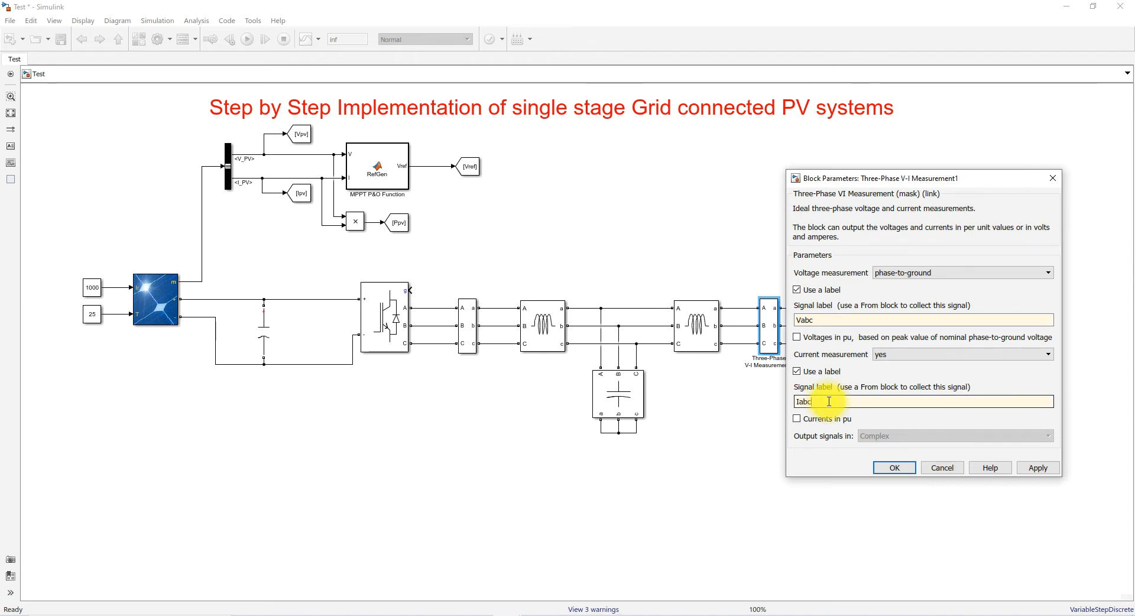
text(Iabc)
key(Return)
Step: Configure the three-phase source with 400 V phase-to-phase, 50 Hz, short-circuit level parameters specified and a 400 V base voltage
double_click(887, 326)
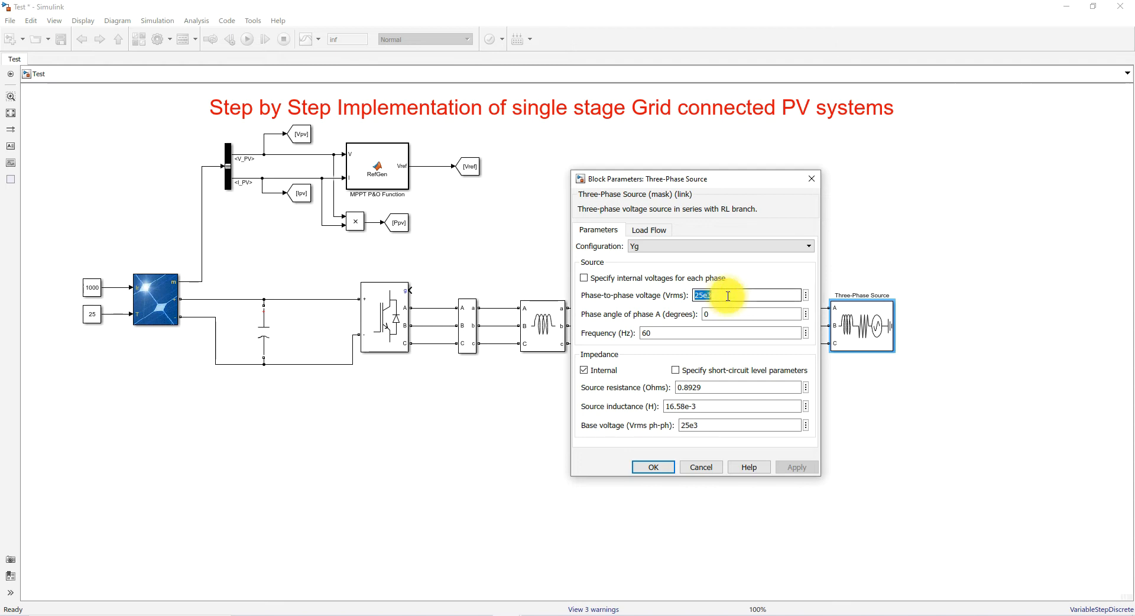
click(728, 296)
text(400)
double_click(665, 334)
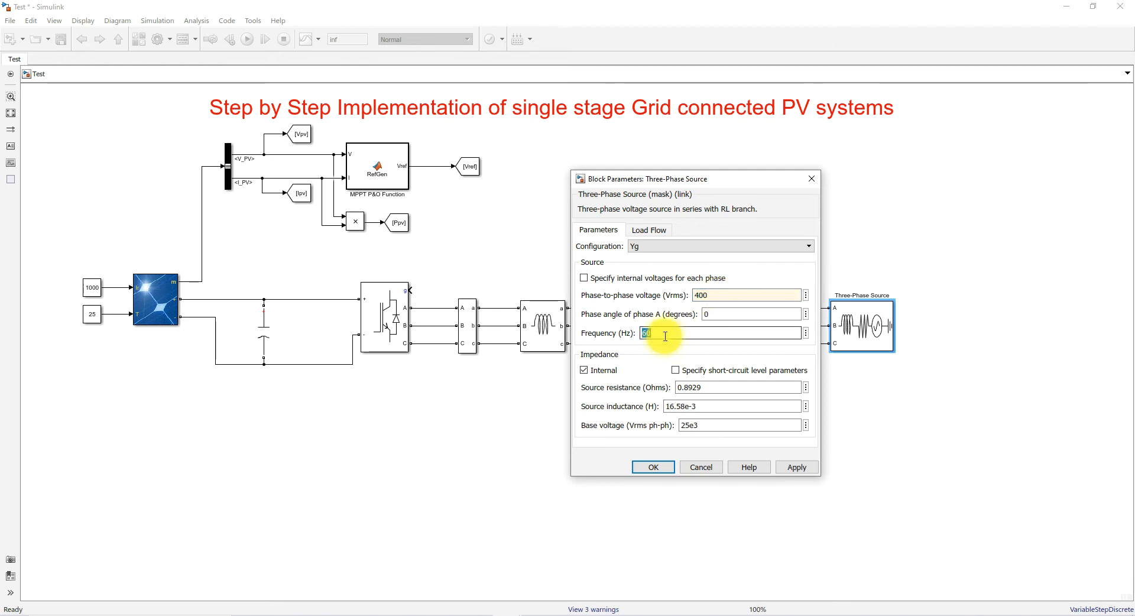
click(676, 371)
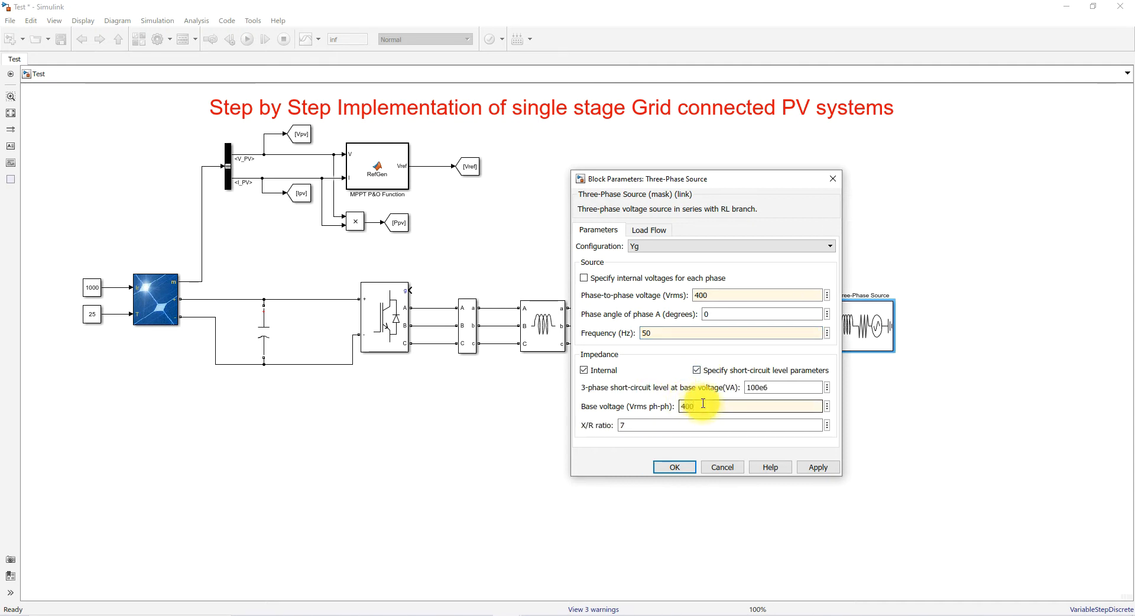
click(822, 468)
click(675, 467)
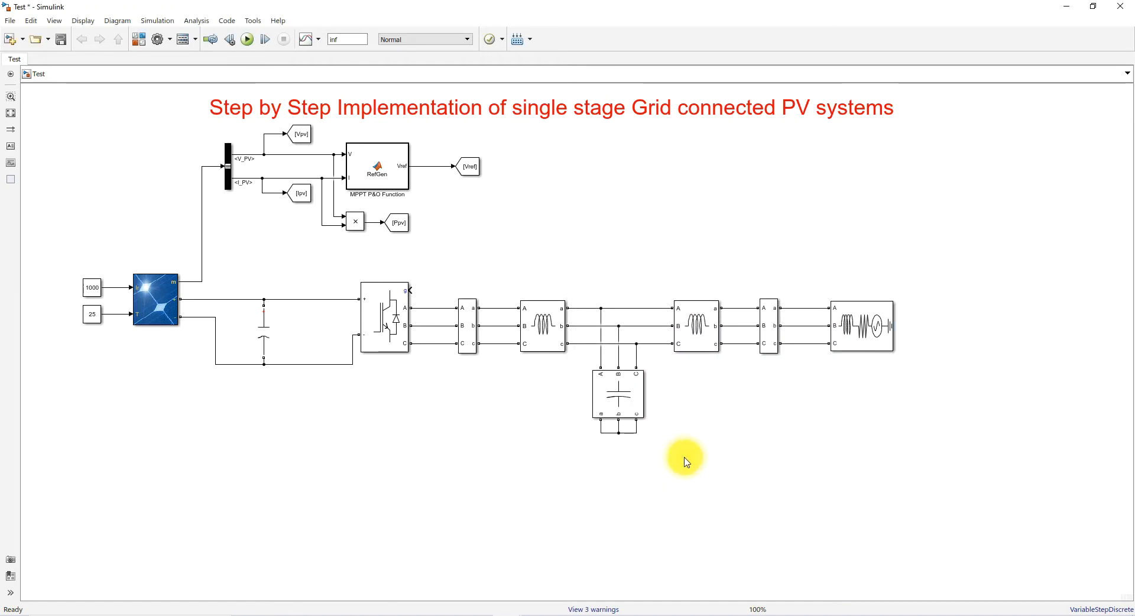
click(551, 331)
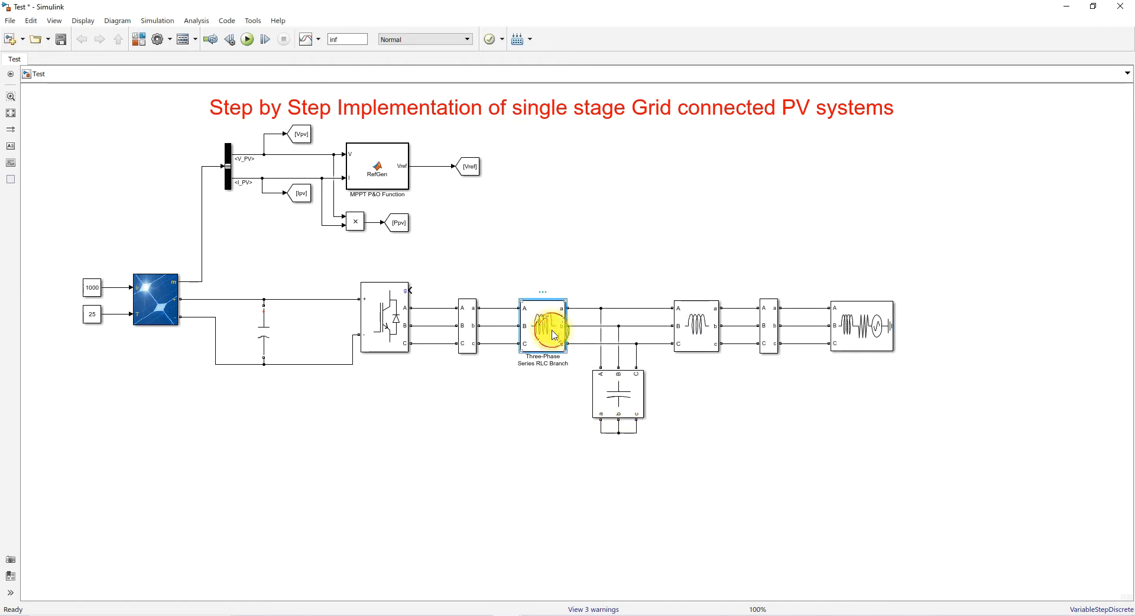
click(708, 327)
click(642, 395)
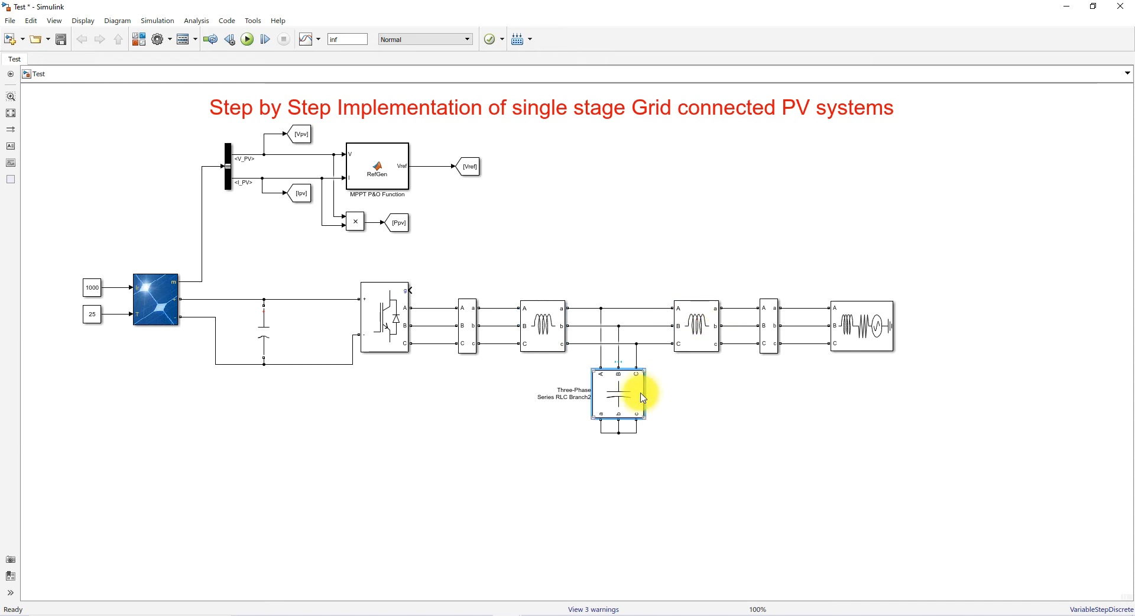
Step: Switch to MATLAB, open the LCL_Calculation.m script and enlarge the Command Window below it
mouse_move(506, 612)
click(296, 573)
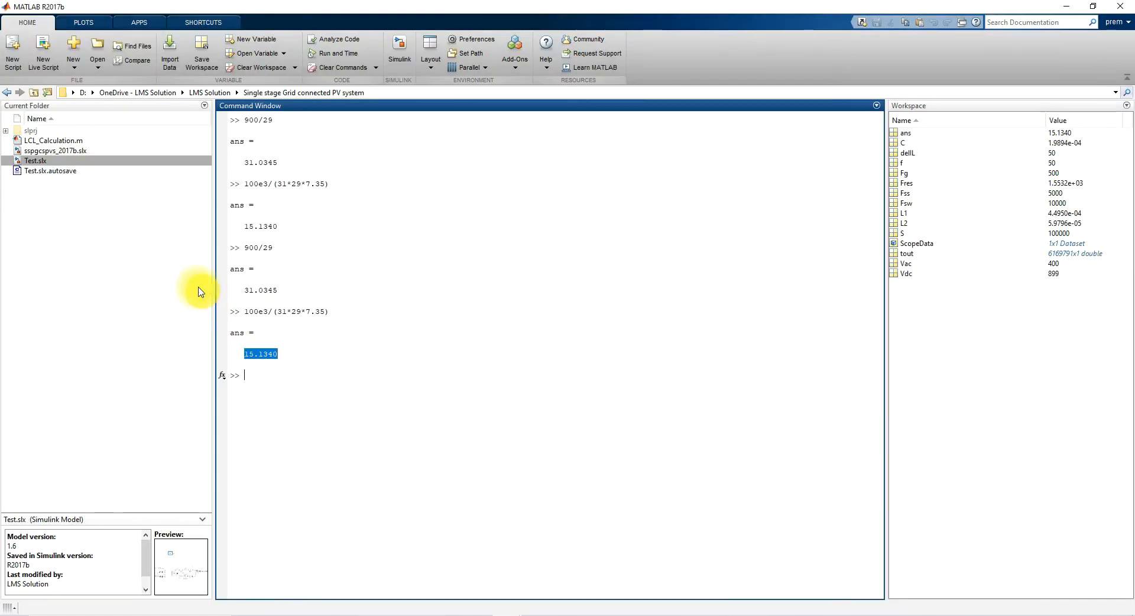
double_click(45, 140)
click(228, 130)
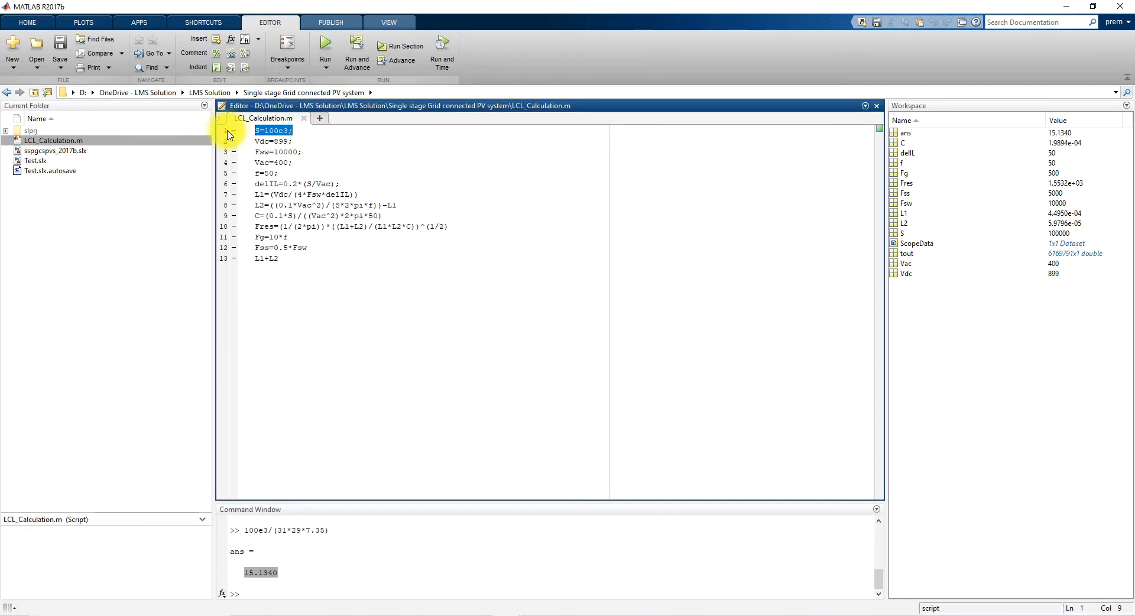
drag(357, 503, 362, 271)
Step: Check the input parameters in LCL_Calculation.m and run the script to compute the filter's L1, L2 and C
click(301, 152)
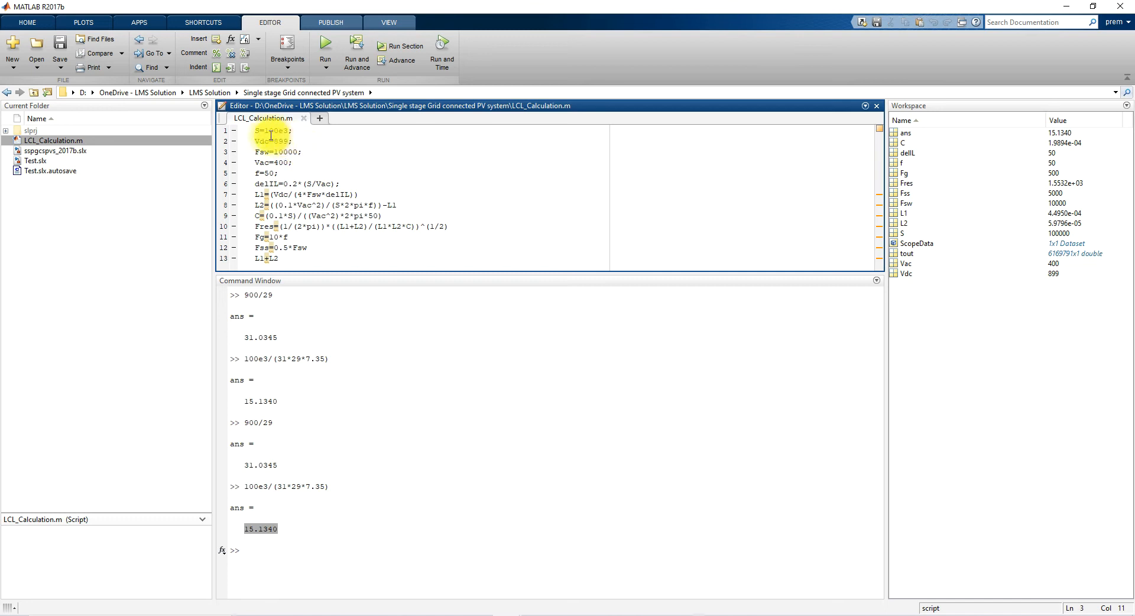
drag(255, 131, 279, 163)
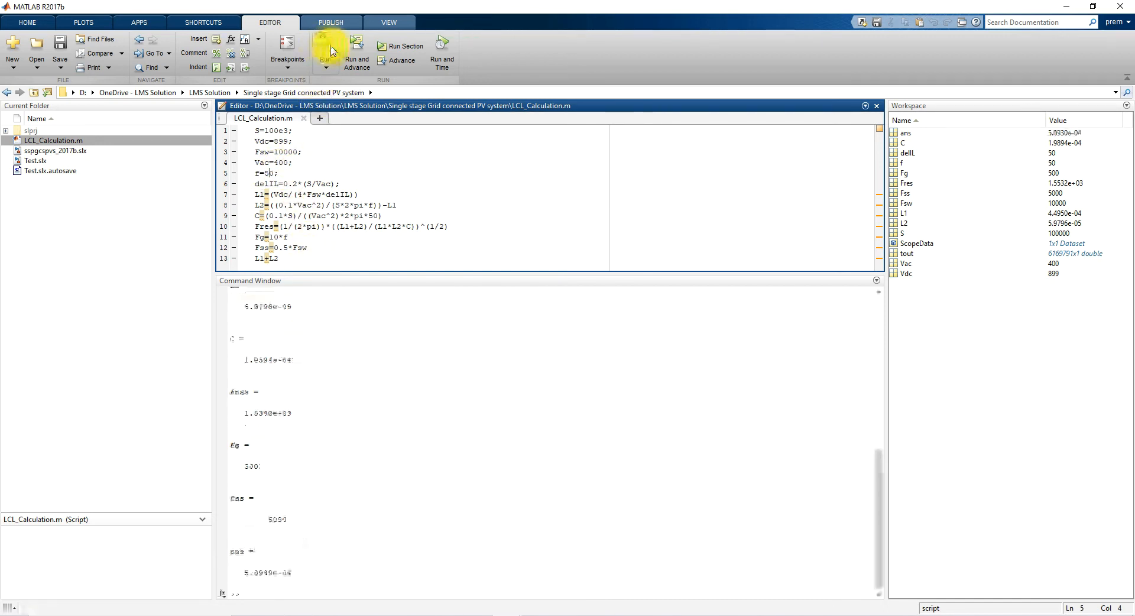
click(320, 372)
scroll(320, 372, up, 2)
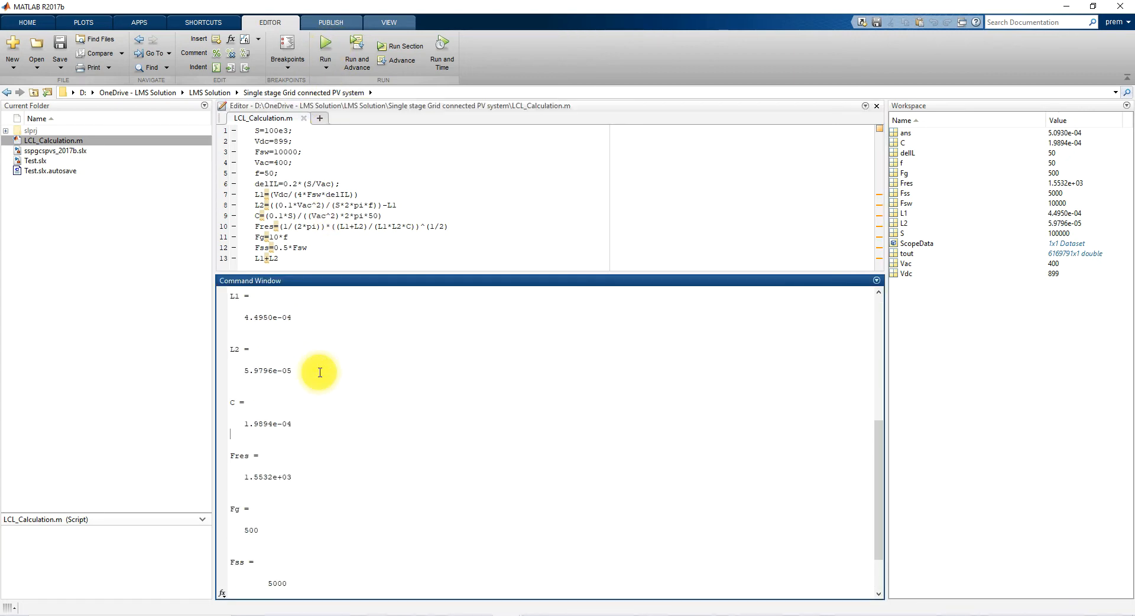
Step: Copy the computed L1 value 4.4950e-04 into the inverter-side inductor's inductance in the Simulink model
drag(241, 317, 291, 317)
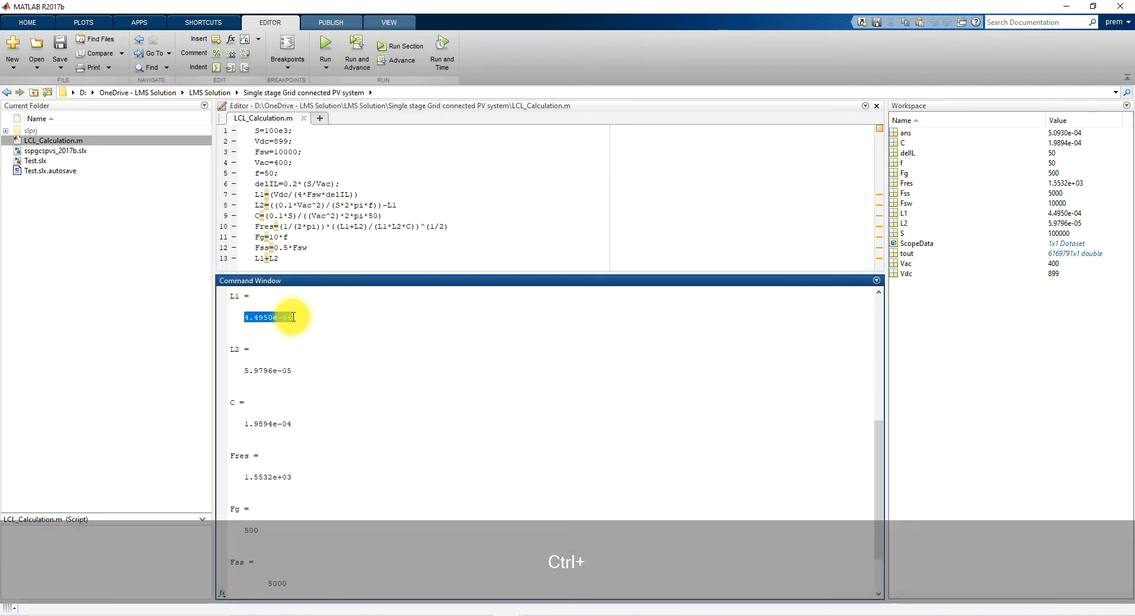
key(ctrl+c)
click(513, 612)
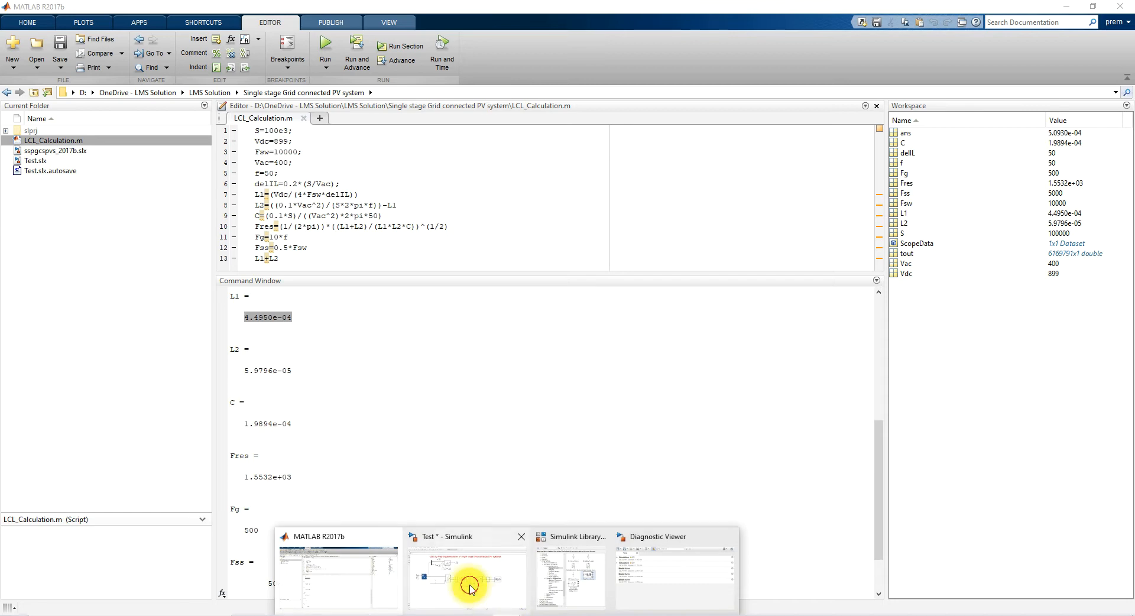
click(469, 581)
double_click(538, 325)
double_click(628, 355)
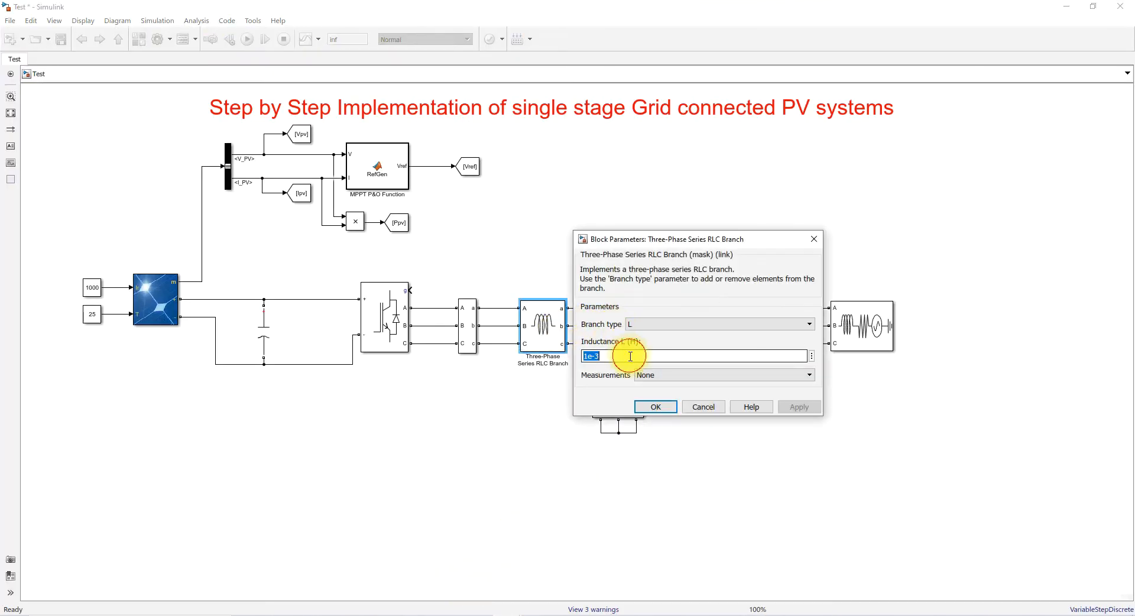
key(ctrl+v)
click(656, 406)
Step: Copy the computed L2 value 5.9796e-05 from MATLAB into the grid-side inductor's inductance in the Simulink model
click(506, 609)
click(320, 544)
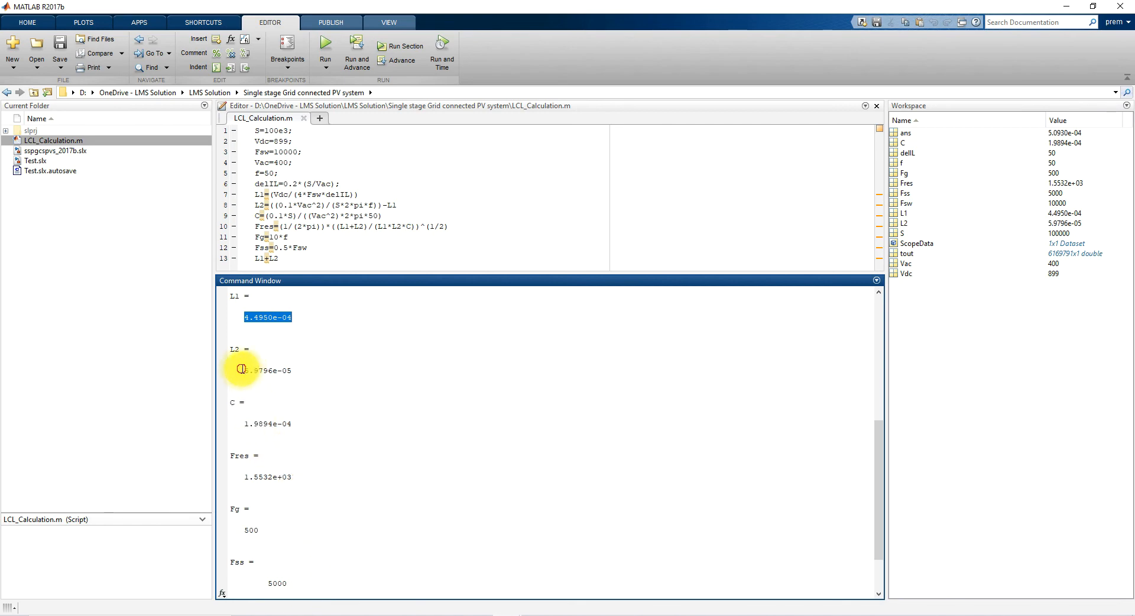
drag(242, 369, 316, 368)
key(ctrl+c)
click(507, 609)
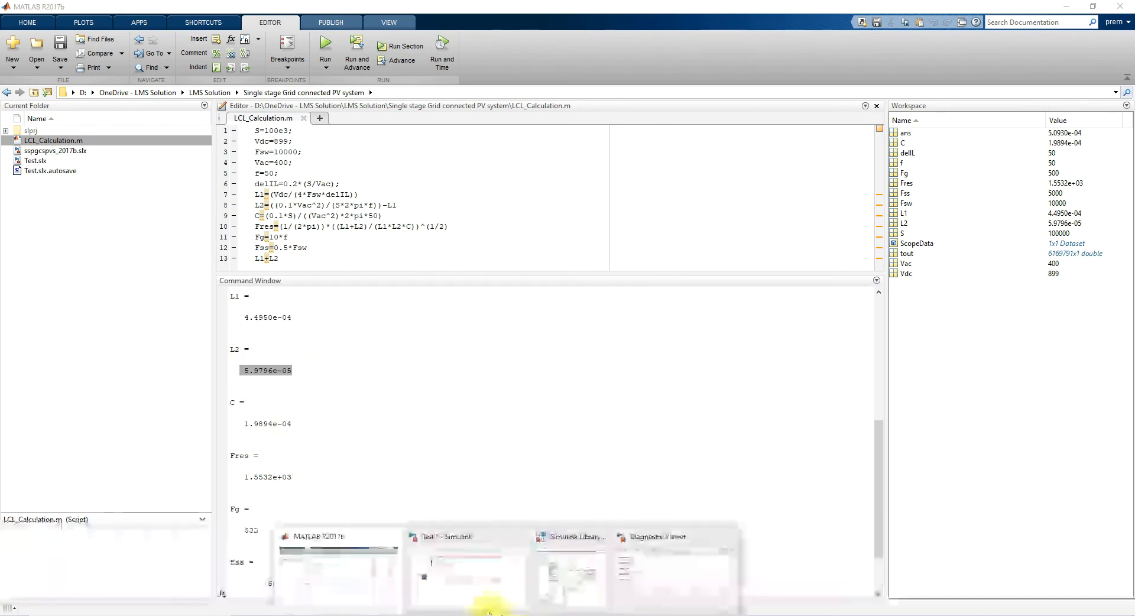
click(425, 578)
double_click(701, 328)
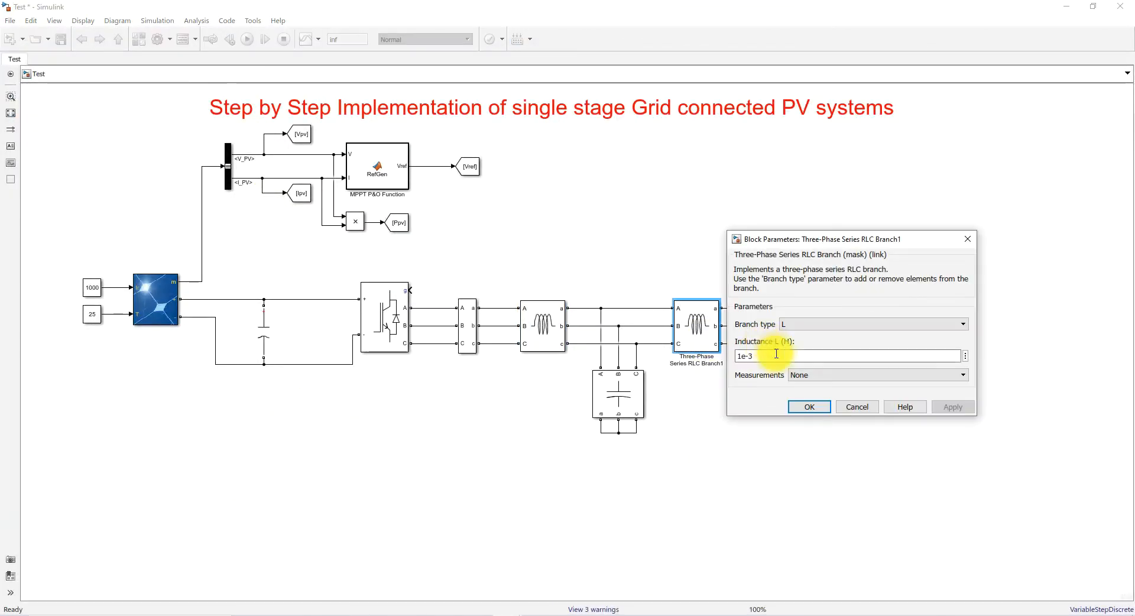
key(ctrl+a)
key(ctrl+v)
click(796, 407)
Step: Copy the computed C value 1.9894e-04 from MATLAB into the three-phase shunt capacitor's capacitance in the Simulink model
click(526, 610)
click(385, 594)
drag(243, 423, 298, 424)
key(ctrl+c)
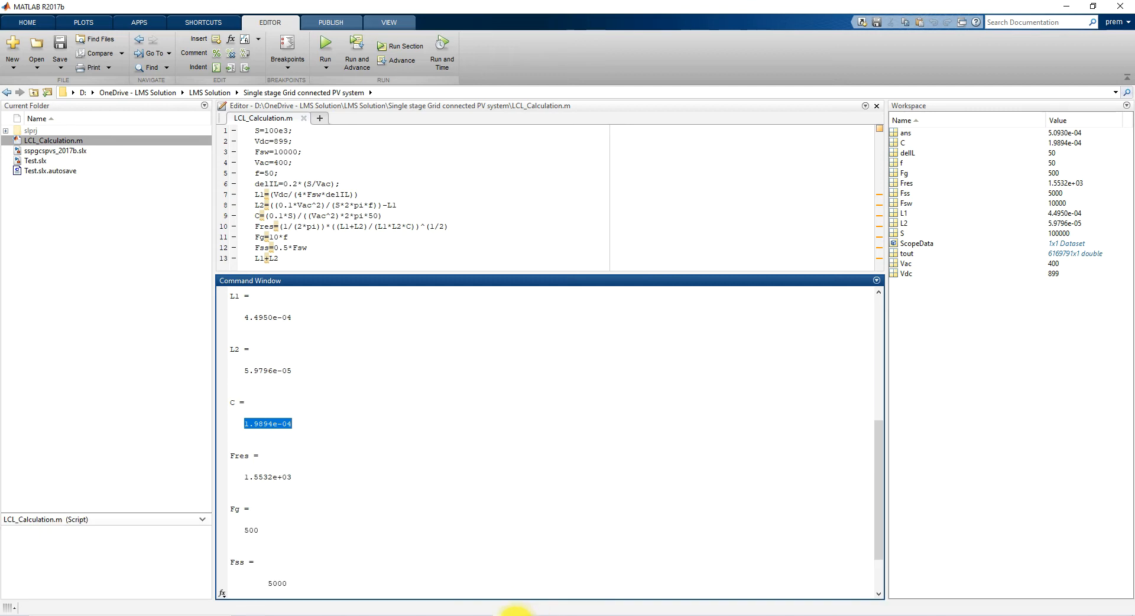
click(515, 610)
click(426, 577)
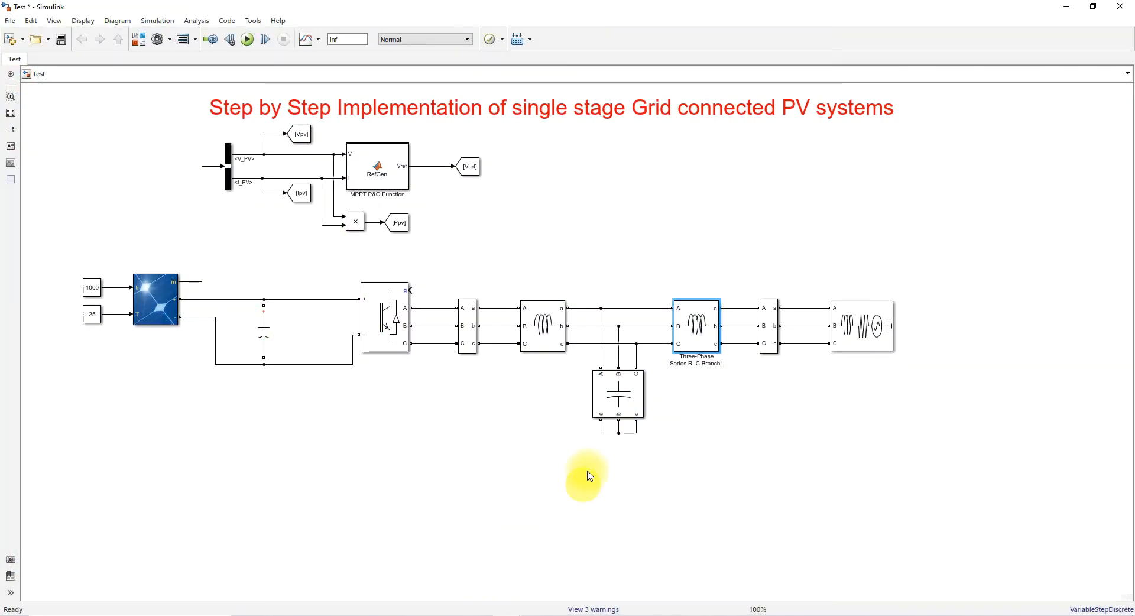
double_click(612, 395)
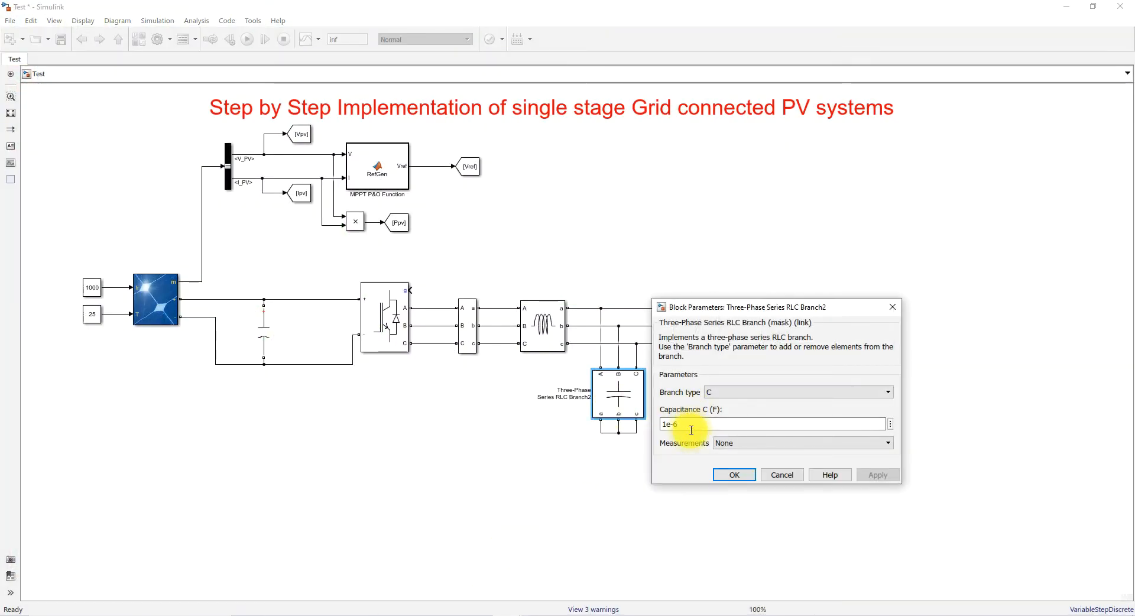
double_click(691, 424)
key(ctrl+v)
click(733, 475)
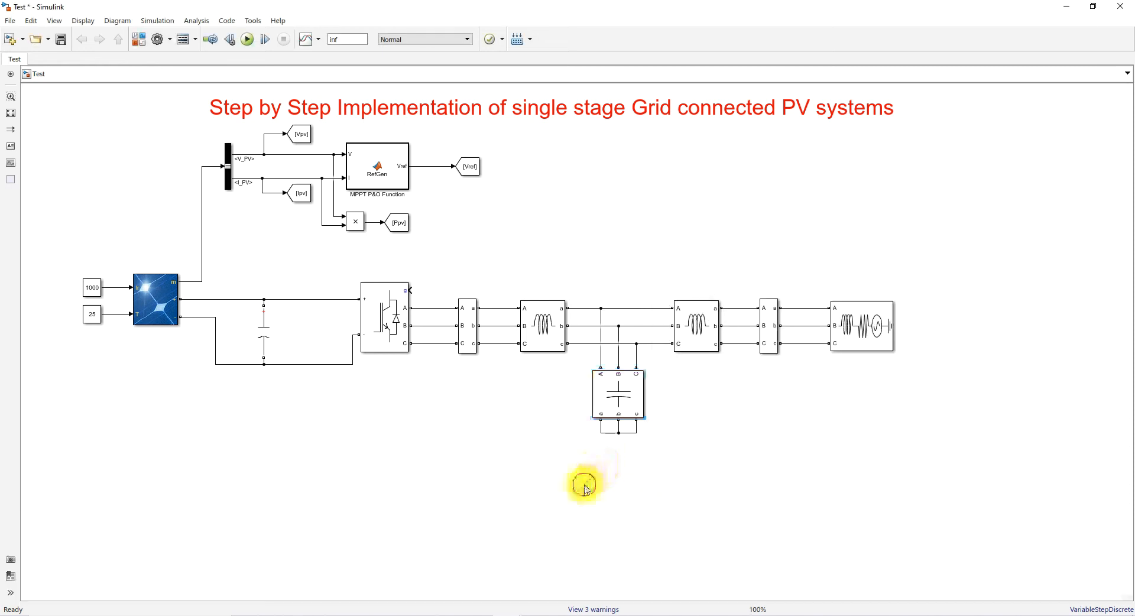
Step: Move the whole power circuit, from the PV array to the grid source, slightly upward on the canvas
drag(50, 267, 940, 467)
drag(869, 338, 870, 307)
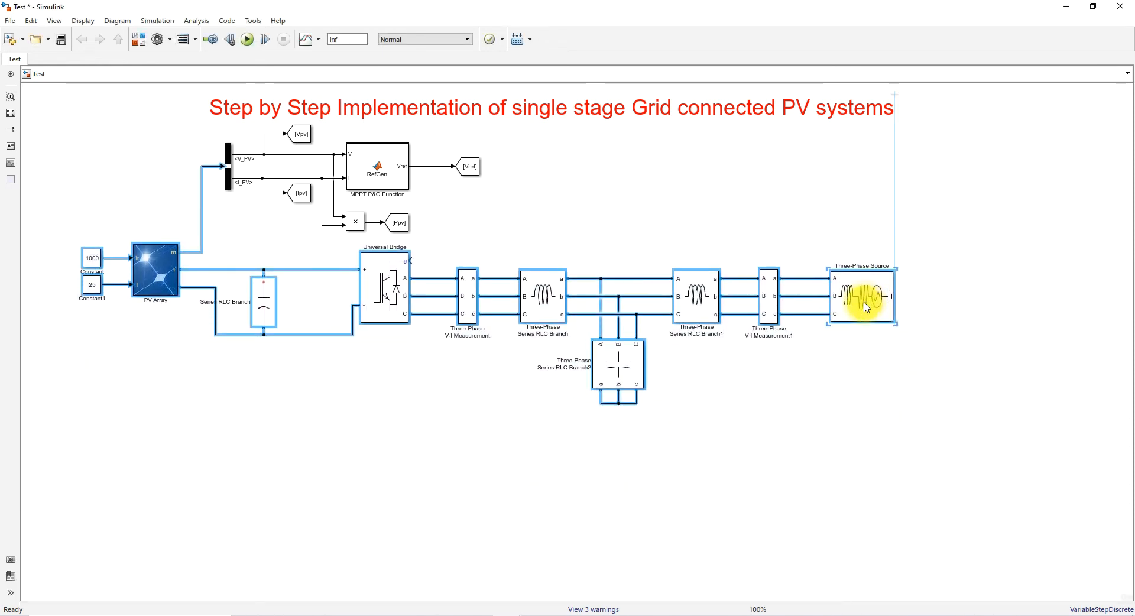
click(507, 490)
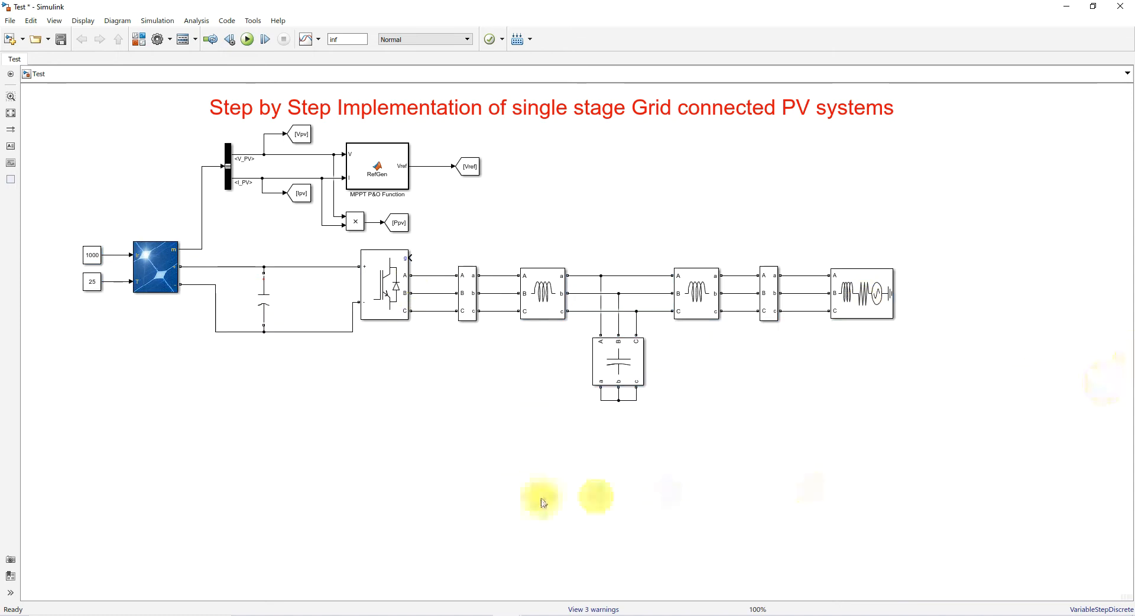
Step: Add a From block below the PV array's input constants and set its Goto tag to Vabc
double_click(93, 405)
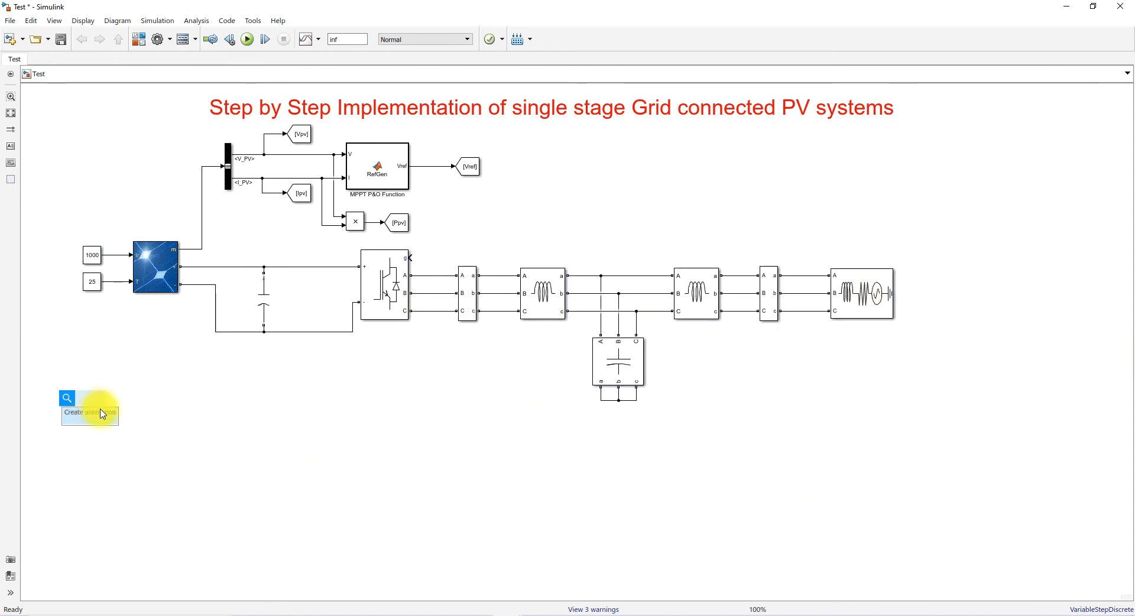
text(from)
click(104, 412)
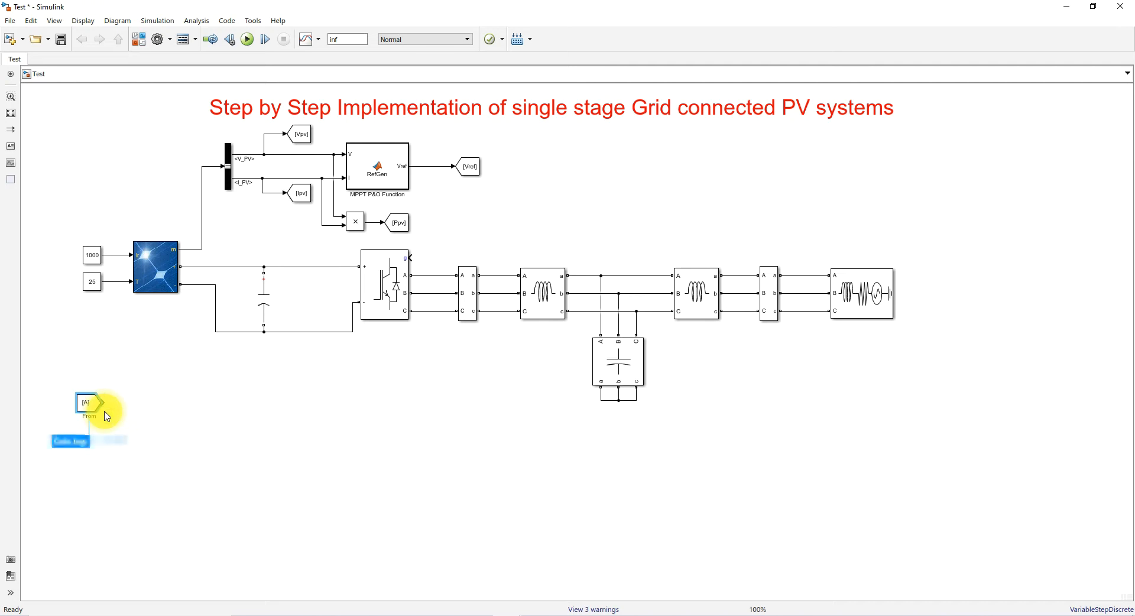
double_click(91, 402)
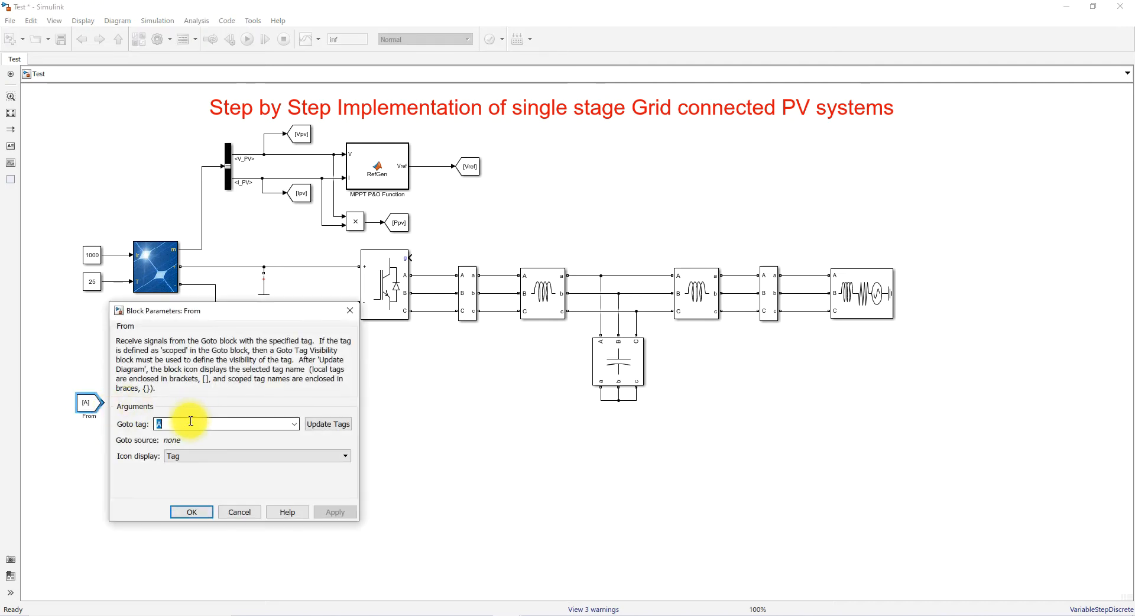
text(Vabc)
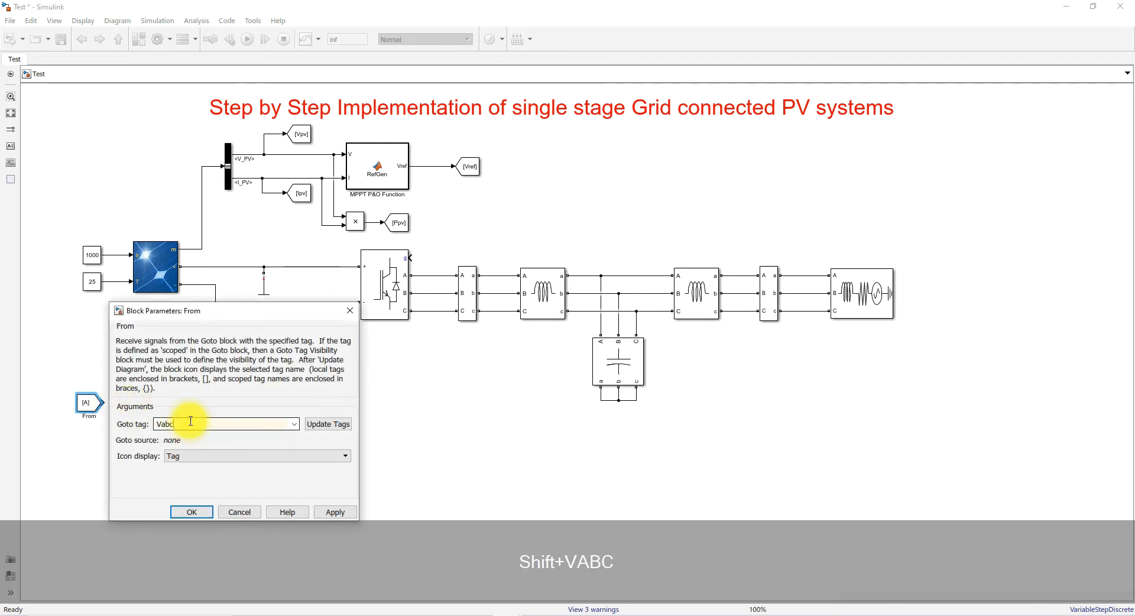
click(339, 510)
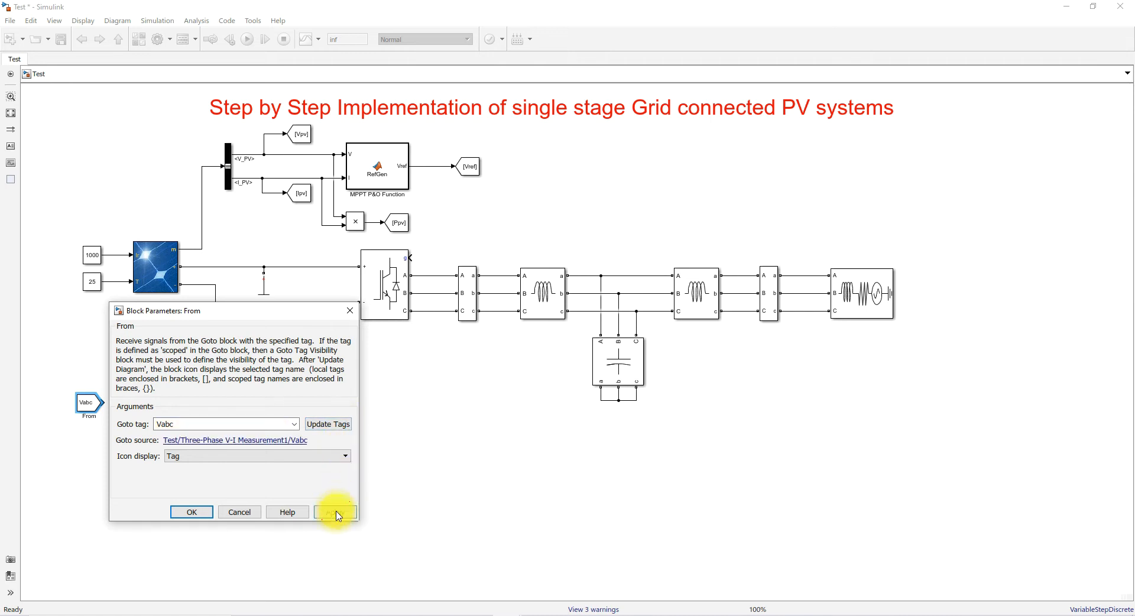
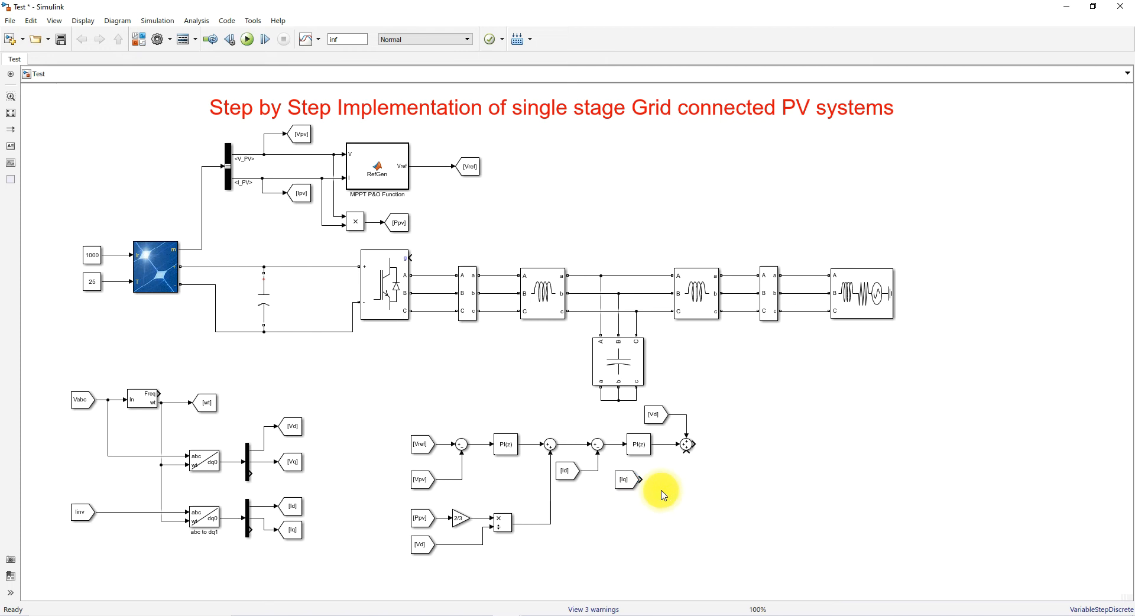
Step: Add a Gain block from Simulink Math Operations and place it at the output of the Iq From tag
double_click(661, 495)
text(gain)
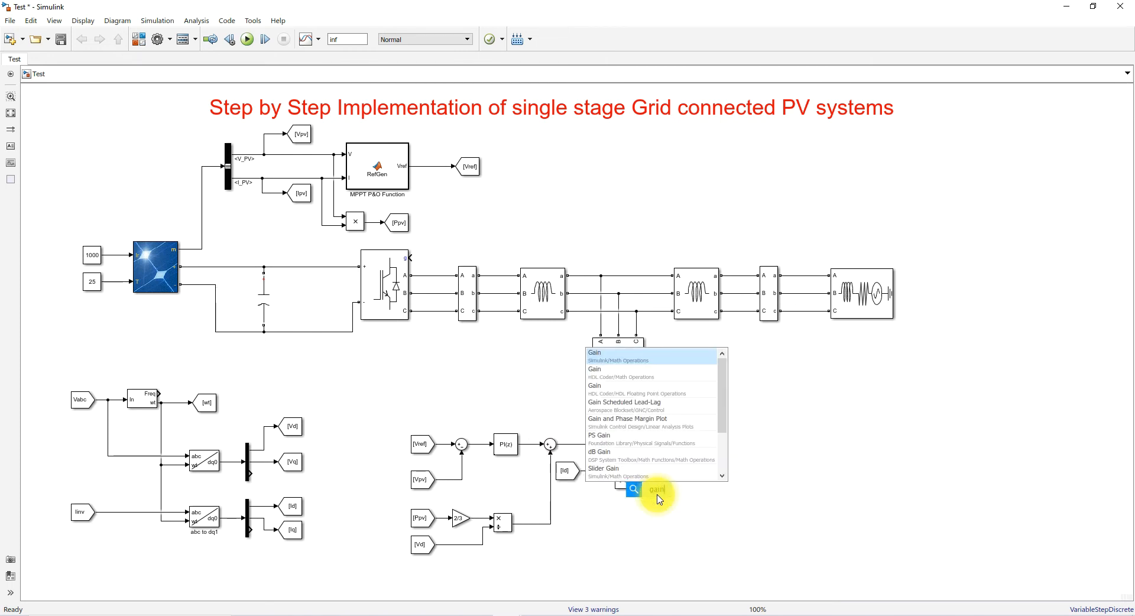
click(637, 354)
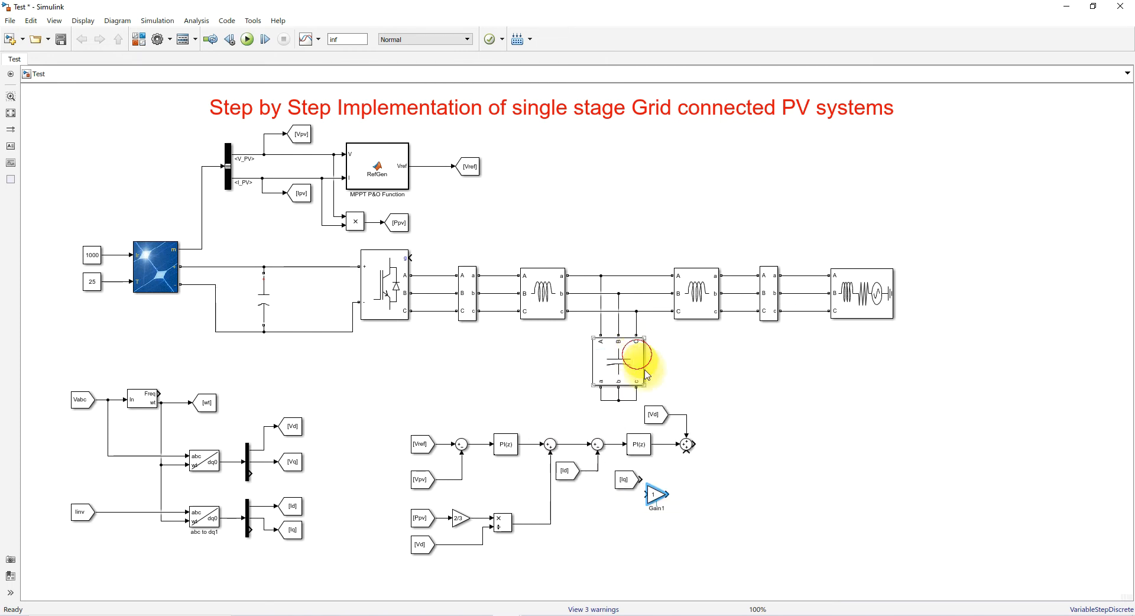
mouse_move(658, 492)
mouse_down()
mouse_move(664, 476)
mouse_move(613, 481)
mouse_move(642, 481)
mouse_up()
Step: Begin the Iq gain's expression with 2*pi*50* and copy the computed L1+L2 value 5.0930e-04 from MATLAB
double_click(641, 482)
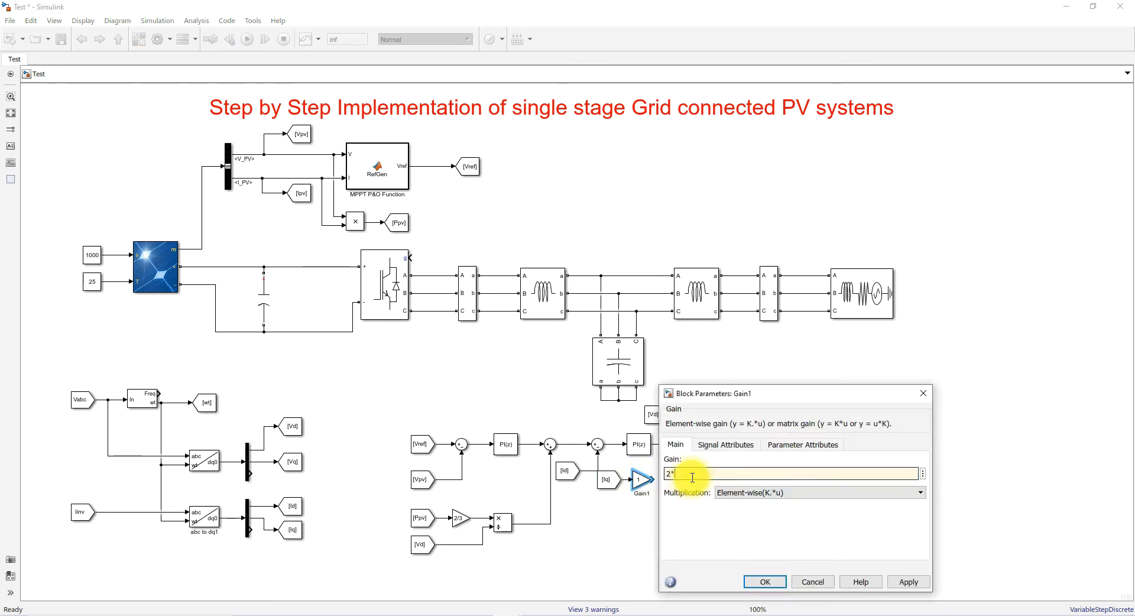
text(2*pi*50*)
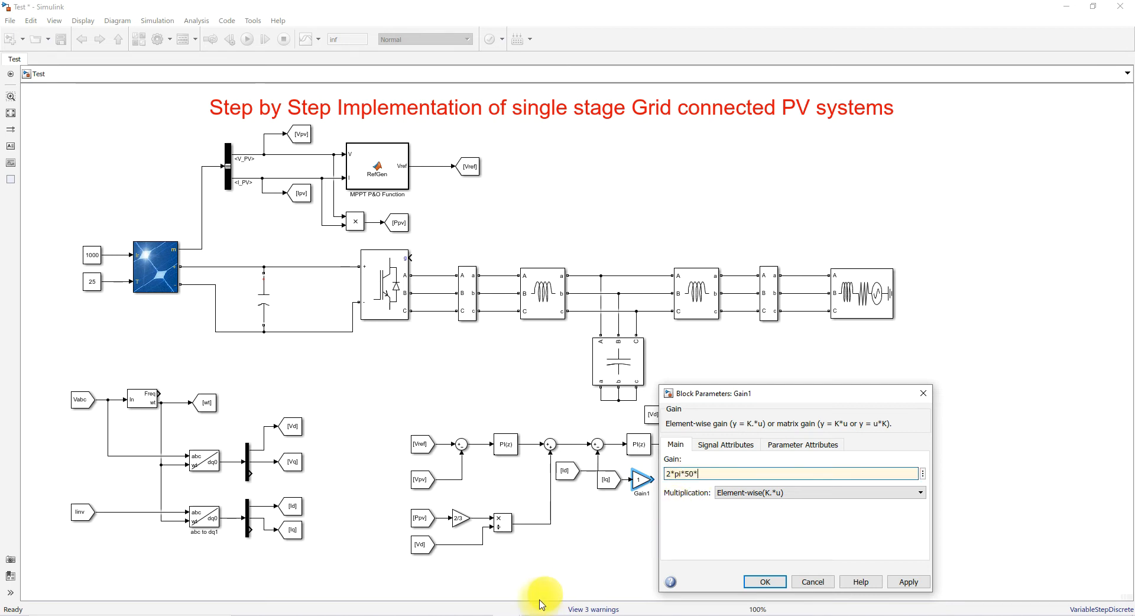
mouse_move(337, 600)
click(302, 576)
scroll(374, 541, down, 2)
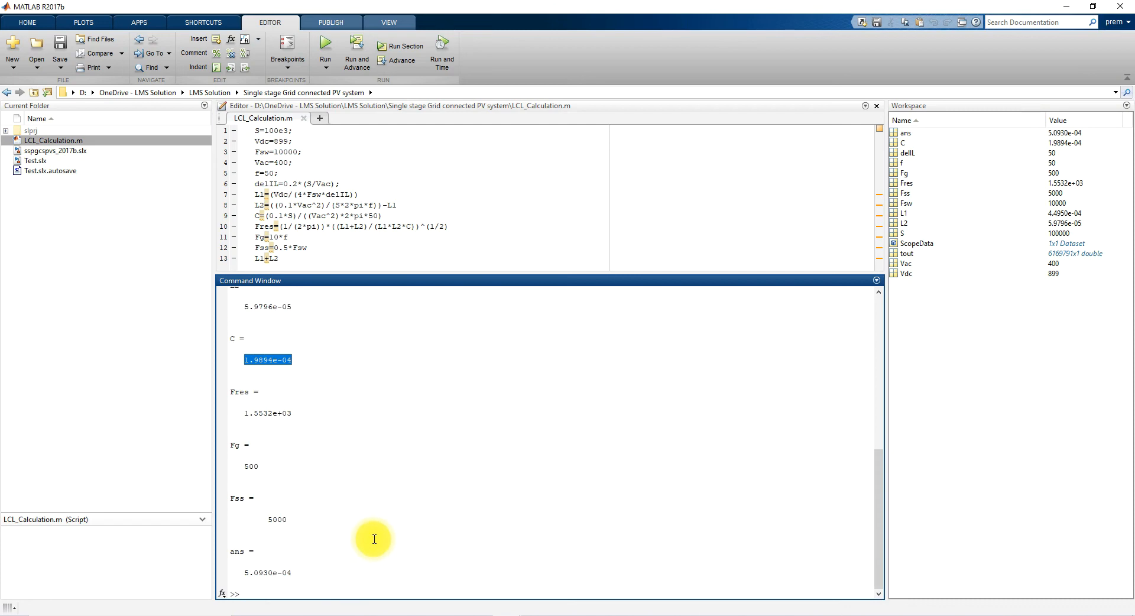
drag(246, 573, 291, 573)
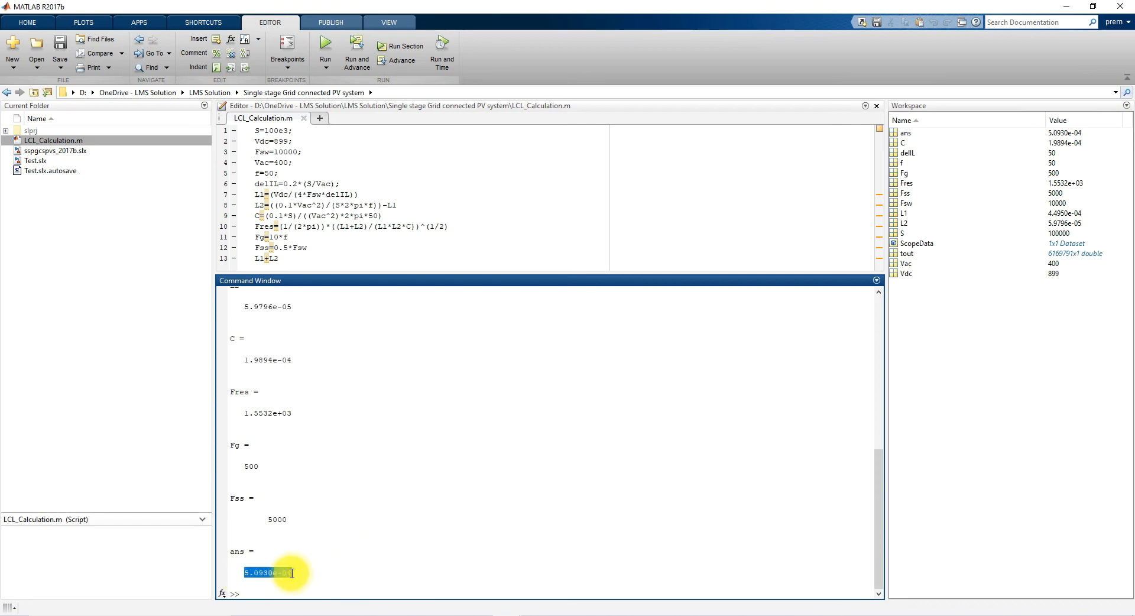
key(ctrl+c)
mouse_move(496, 609)
click(398, 588)
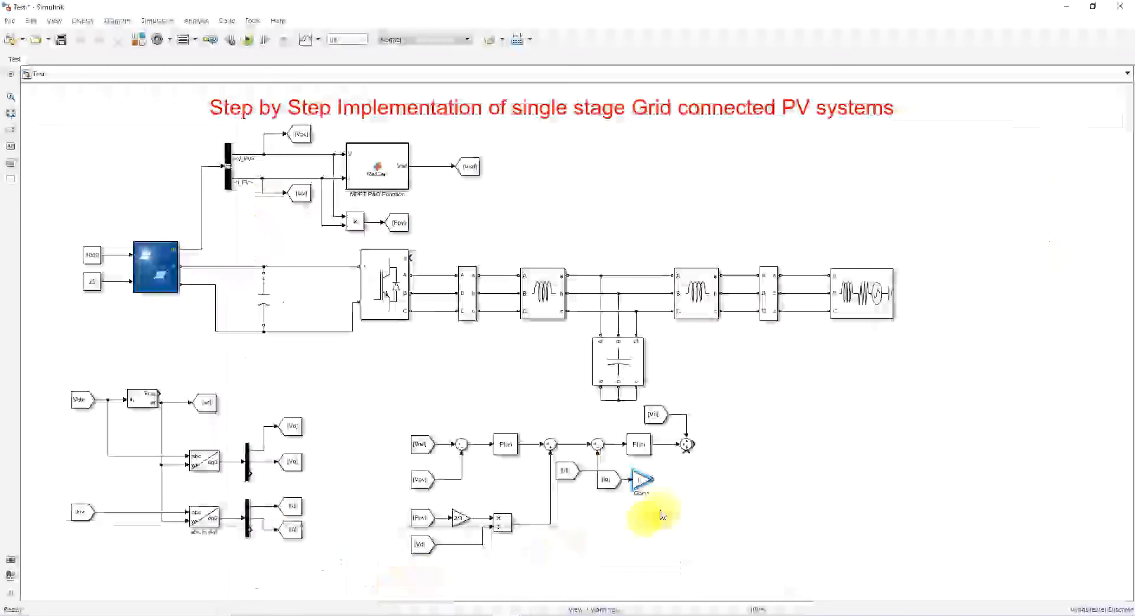
Step: Set the Iq gain to 2*pi*50*5.0930e-04 in the Simulink model and connect its output to the lower input of the Vd sum
double_click(643, 479)
text(2*pi*50*)
key(ctrl+v)
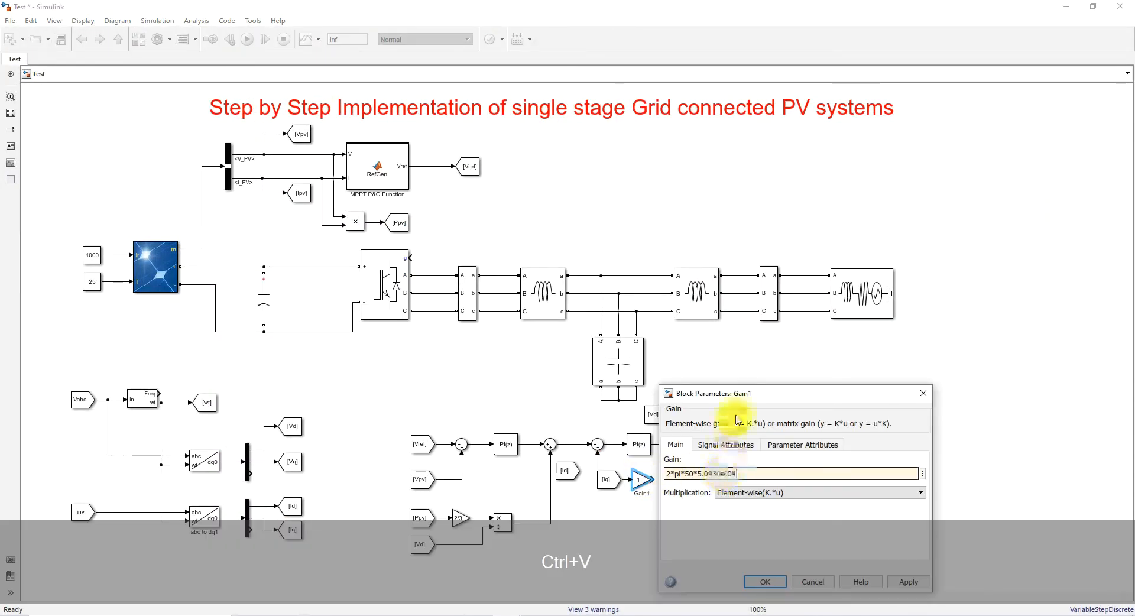
drag(742, 393, 744, 355)
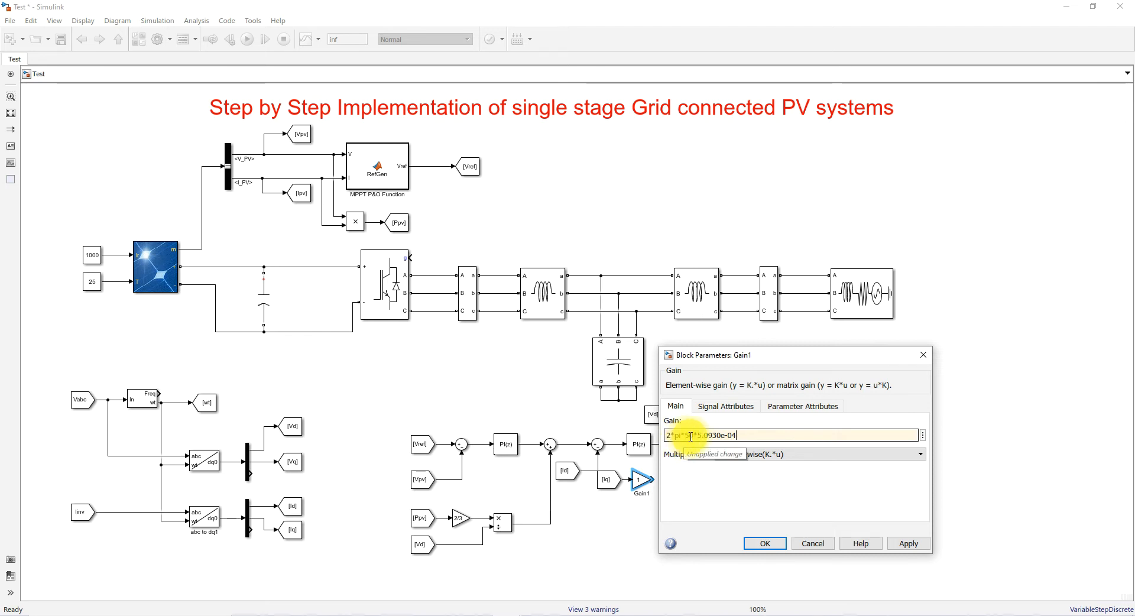
click(767, 544)
drag(653, 479, 686, 450)
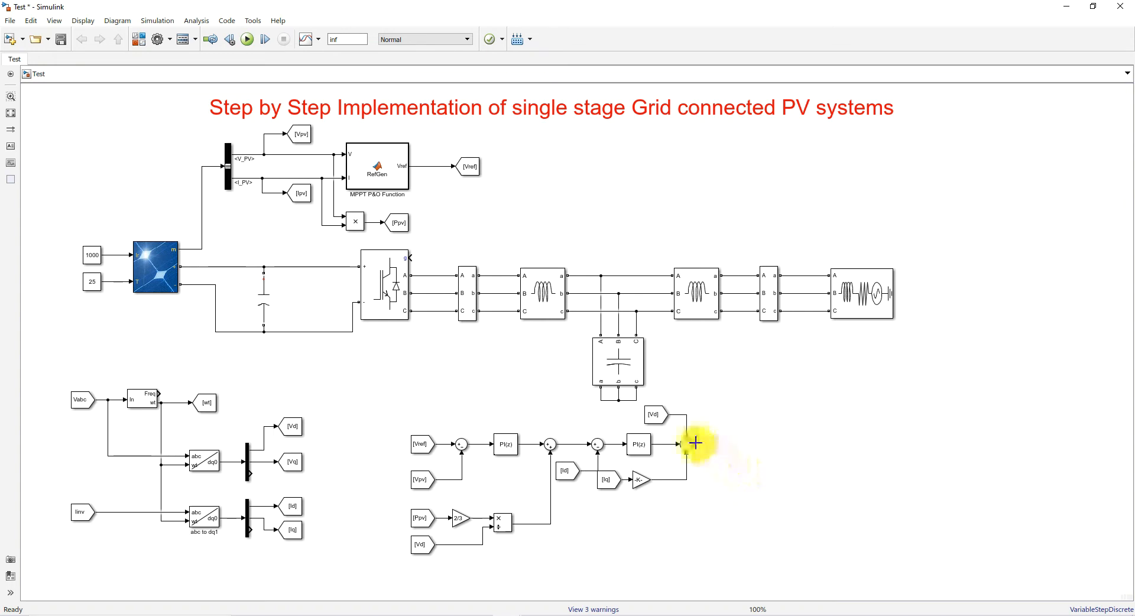
Step: Add a Gain block with a gain of 2 at the output of the three-input d-axis sum
double_click(718, 459)
text(gain)
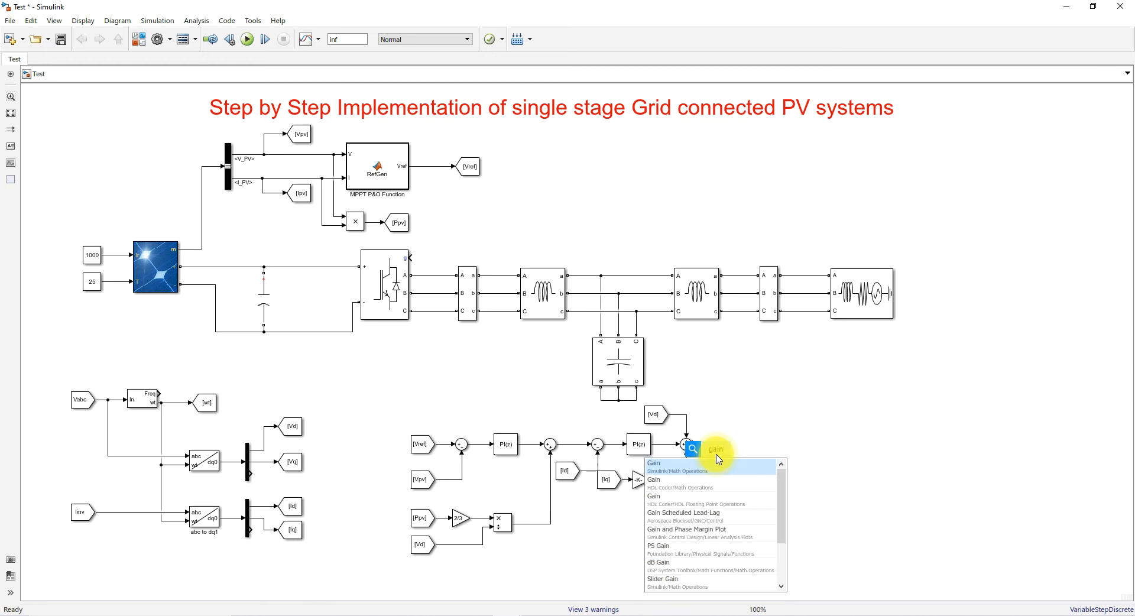
key(Return)
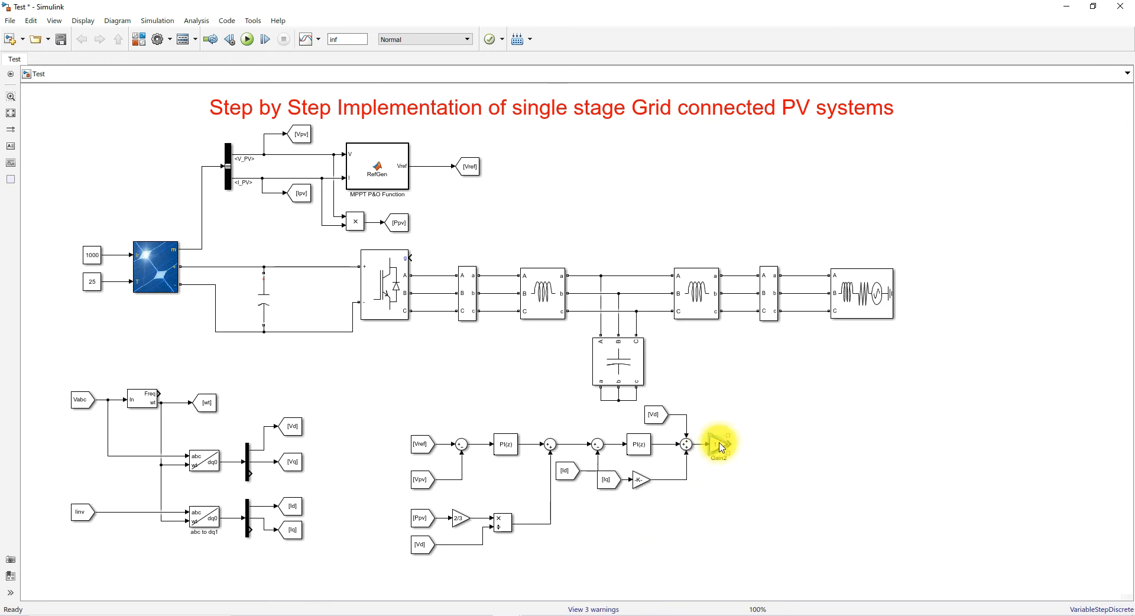
double_click(720, 445)
text(2)
key(Return)
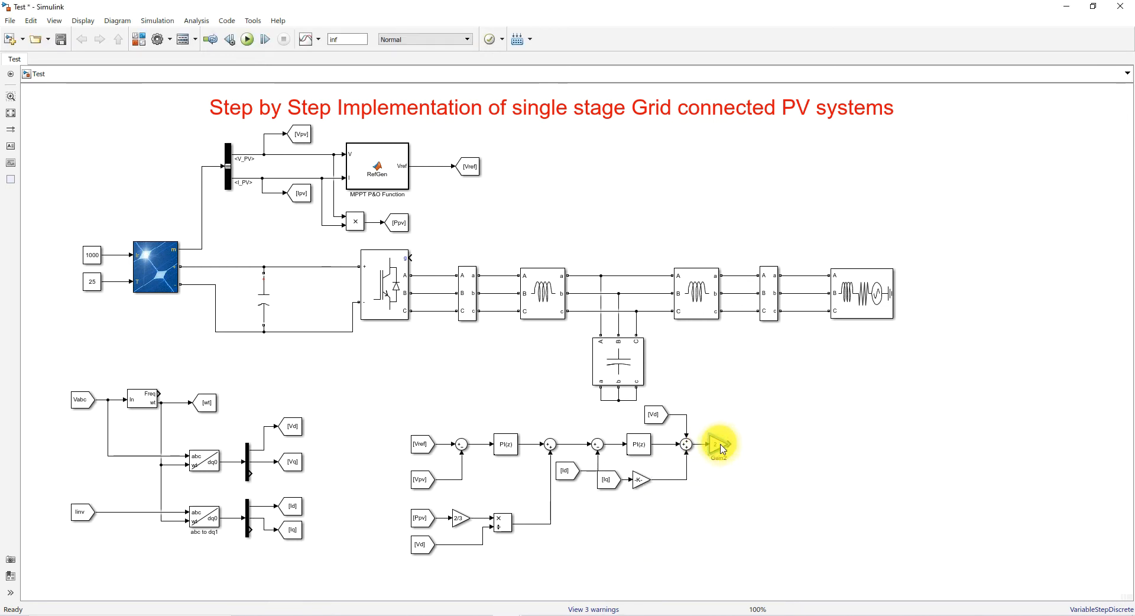
Step: Add a Divide block after the gain of 2 and feed its divisor input from a copied Vpv From tag
double_click(729, 481)
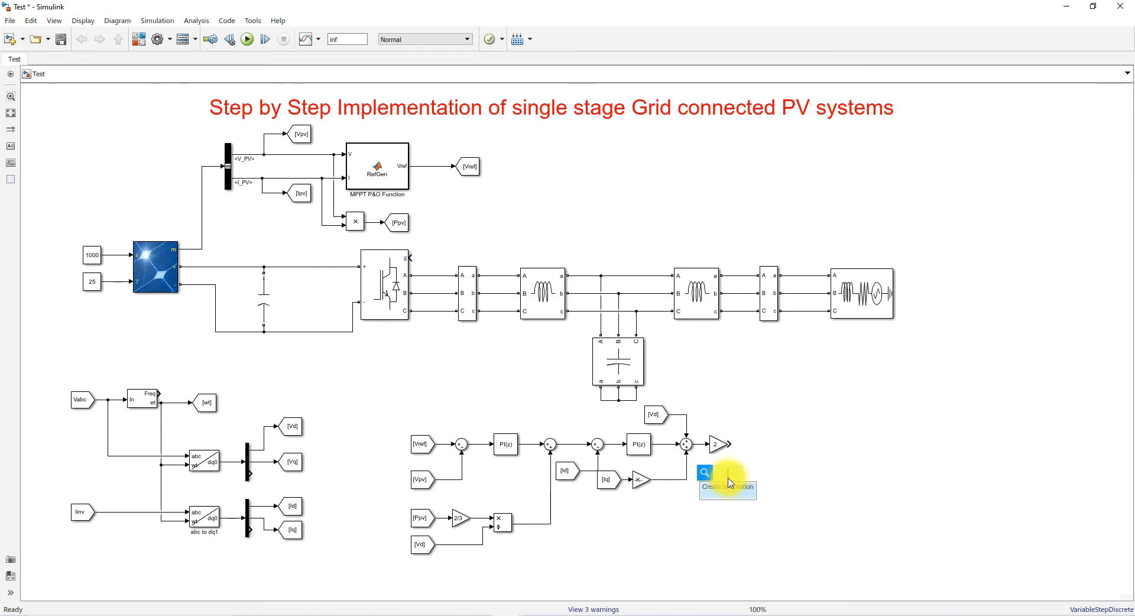
text(divi)
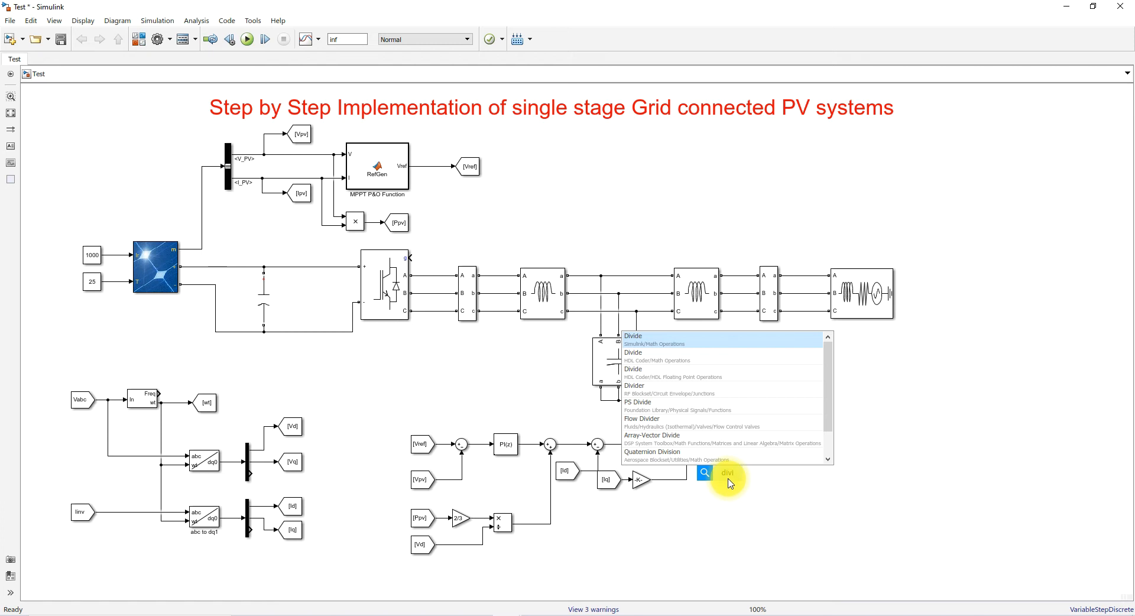
click(691, 341)
drag(731, 475, 763, 449)
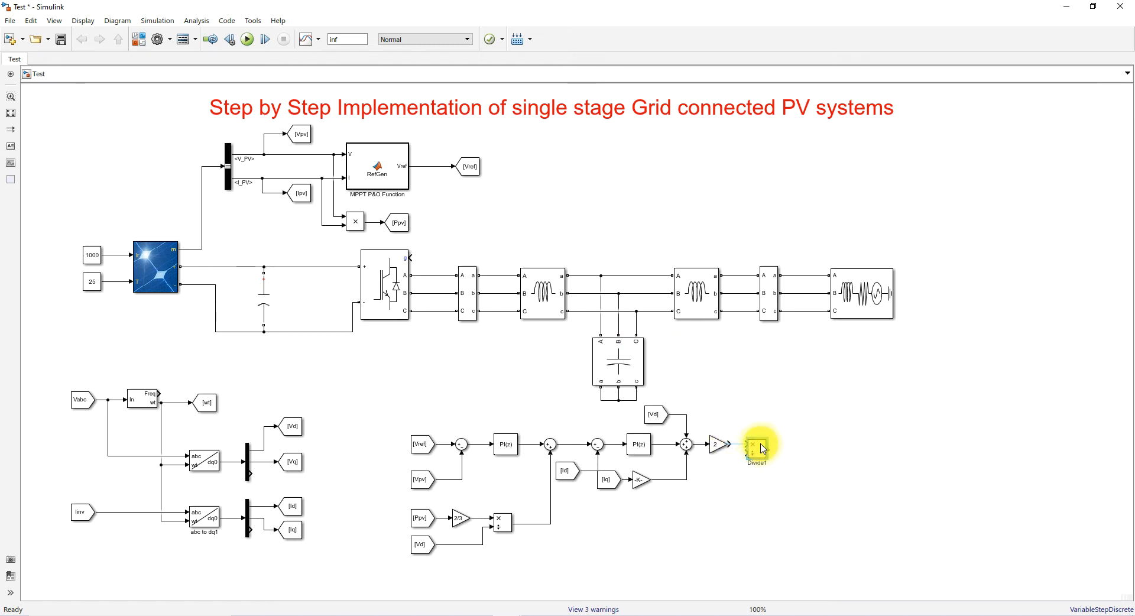
drag(430, 486, 772, 454)
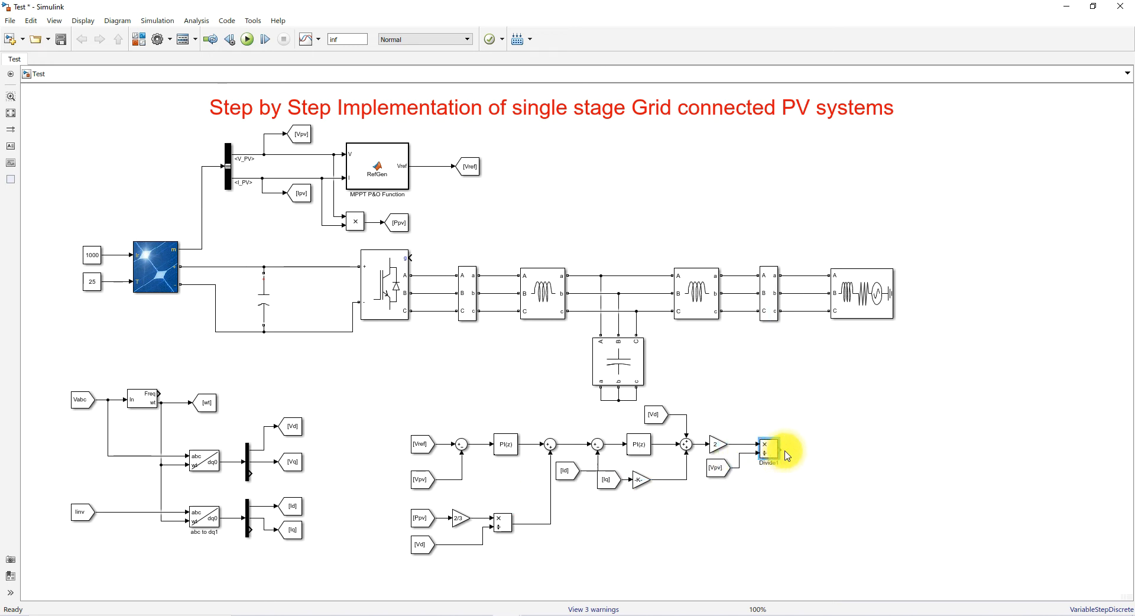
Step: Move the Iq From tag and its gain slightly down, clear of the Id tag's line
click(793, 482)
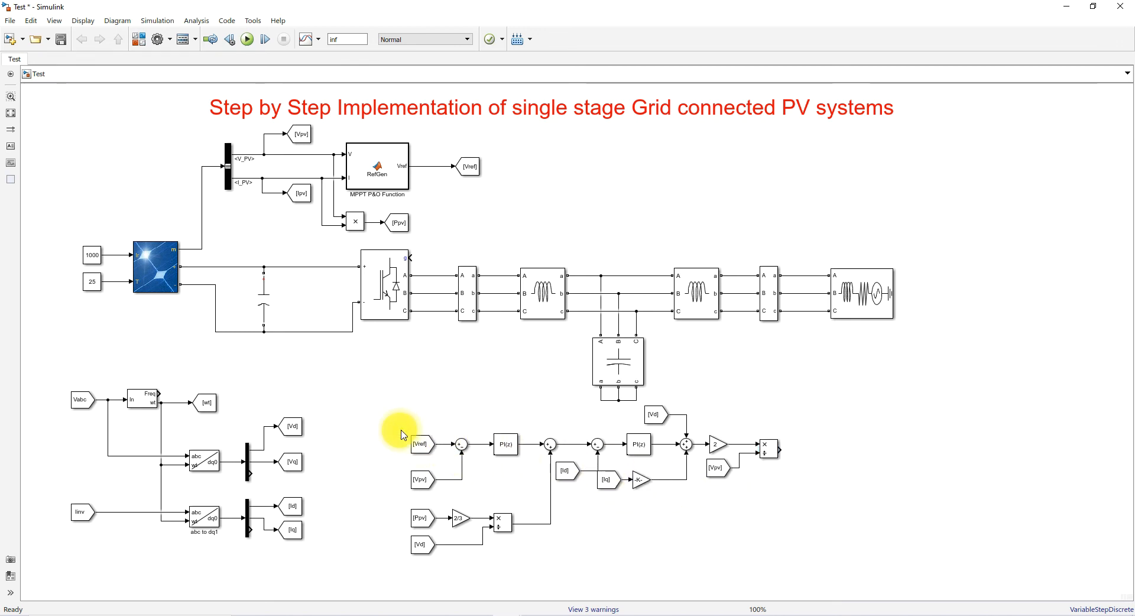
mouse_move(671, 504)
mouse_down()
mouse_move(621, 473)
mouse_move(617, 495)
mouse_up()
click(611, 538)
Step: Add a Constant block with value 0 below the d-axis control loop, beside the lower Vd tag
double_click(555, 563)
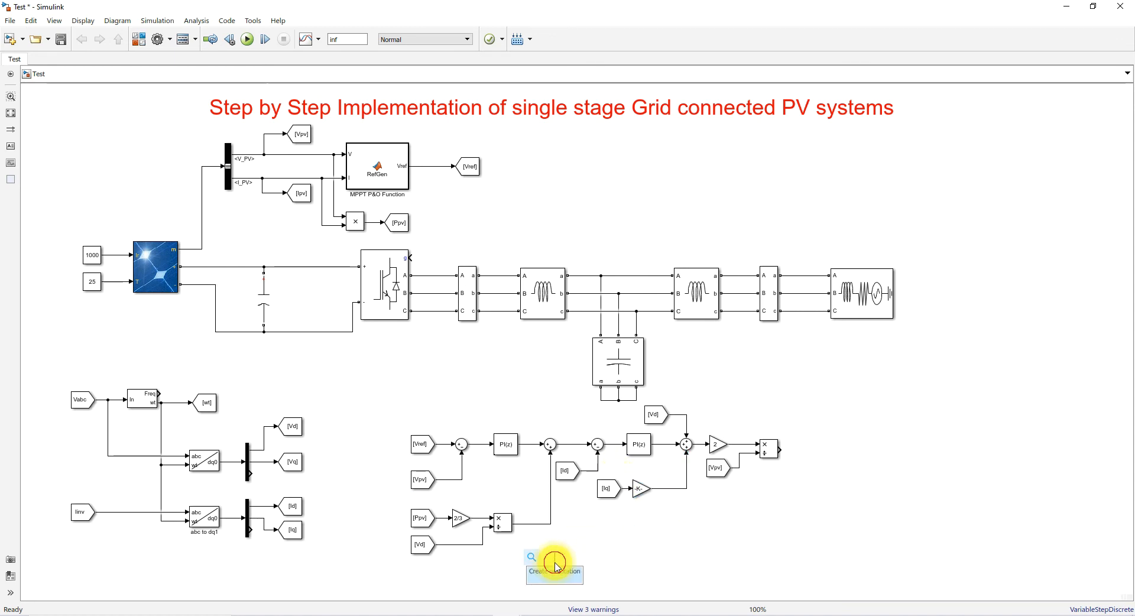
text(control)
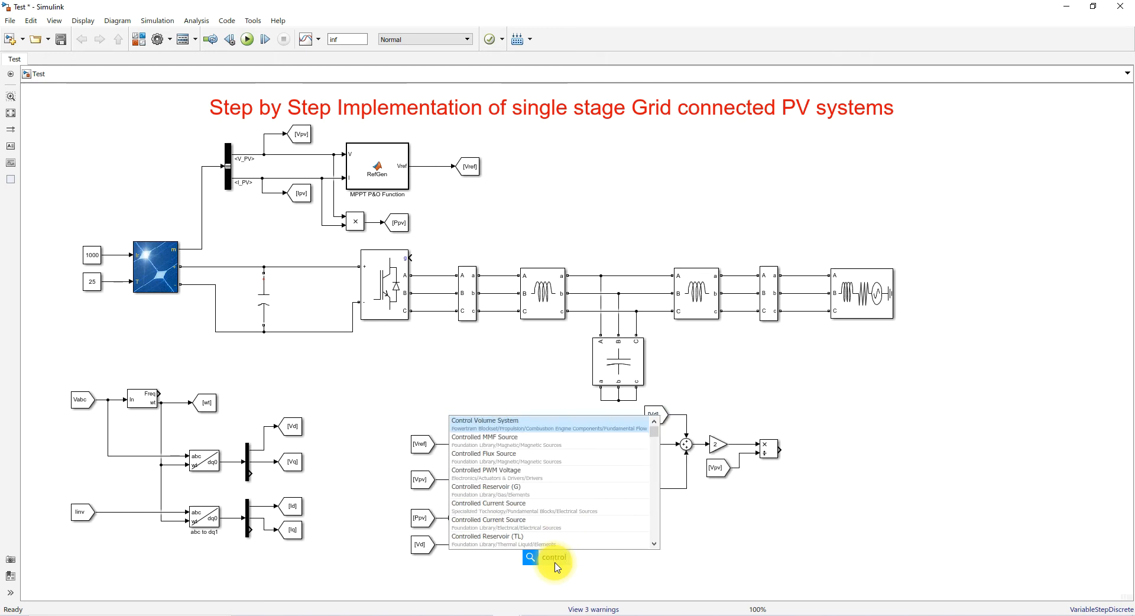
key(BackSpace)
key(BackSpace)
key(BackSpace)
key(BackSpace)
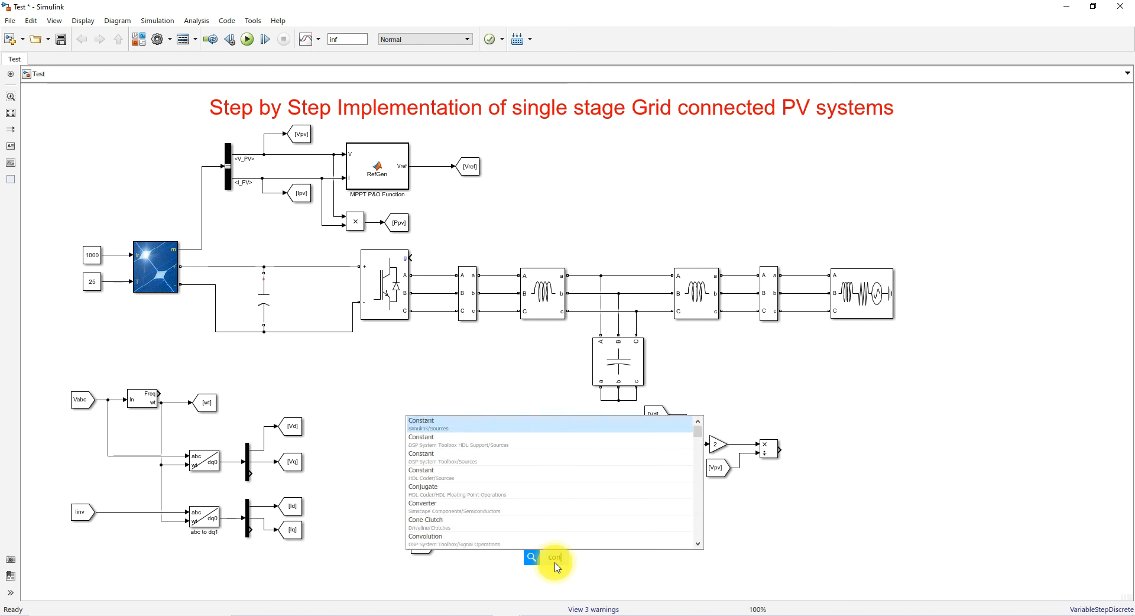
click(470, 426)
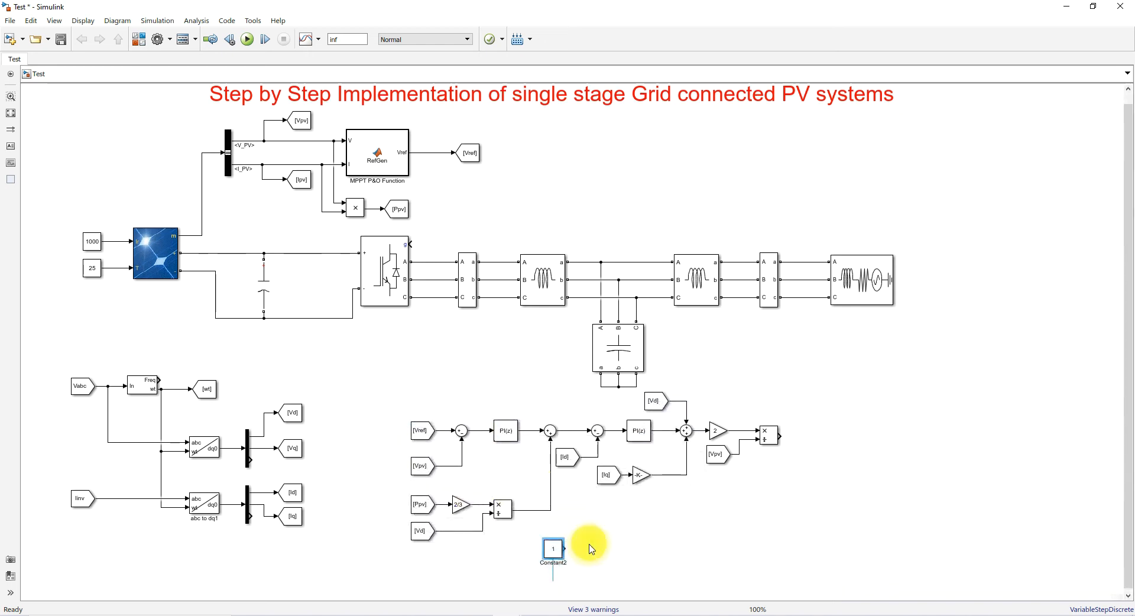
drag(559, 554, 550, 544)
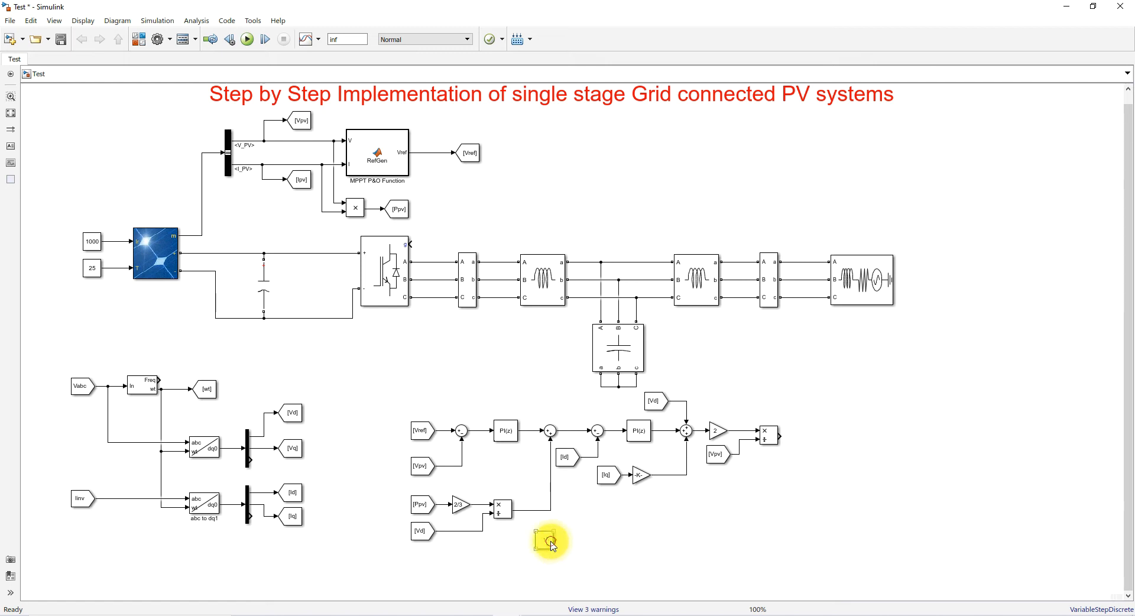
double_click(551, 541)
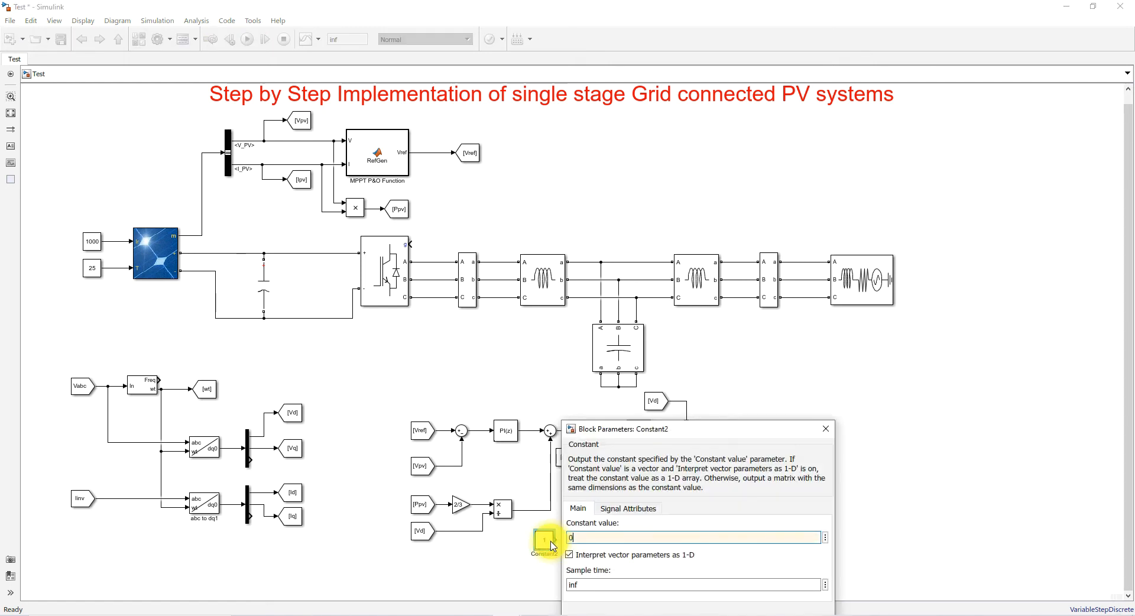
key(Return)
drag(550, 539, 550, 531)
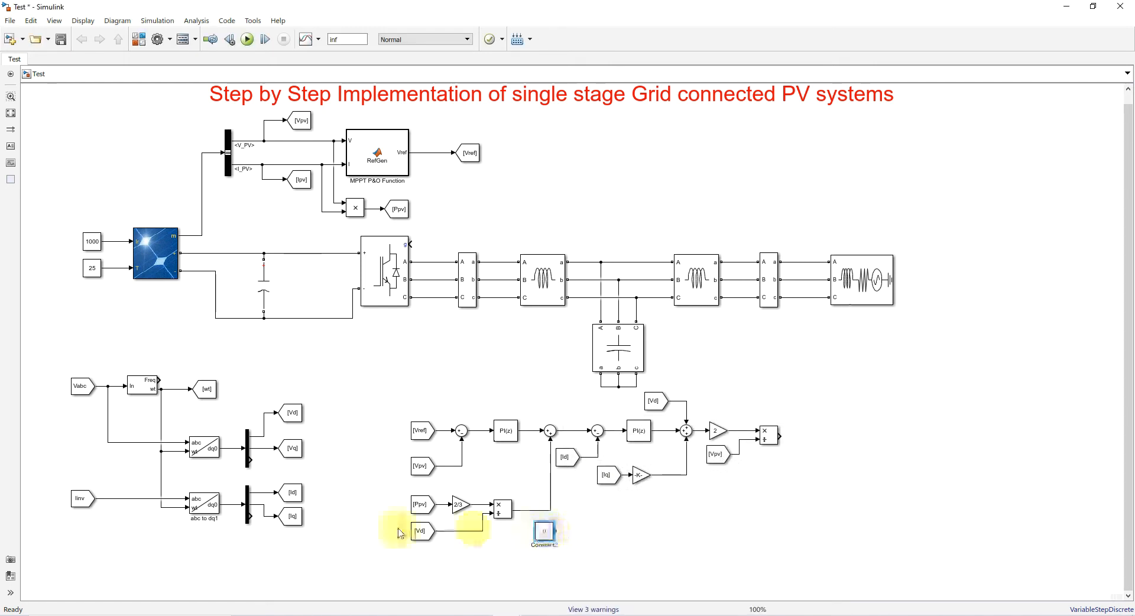
Step: Place an Iq From tag below the zero constant and feed both into a copied sum block as the q-axis error
click(296, 522)
drag(307, 517, 550, 566)
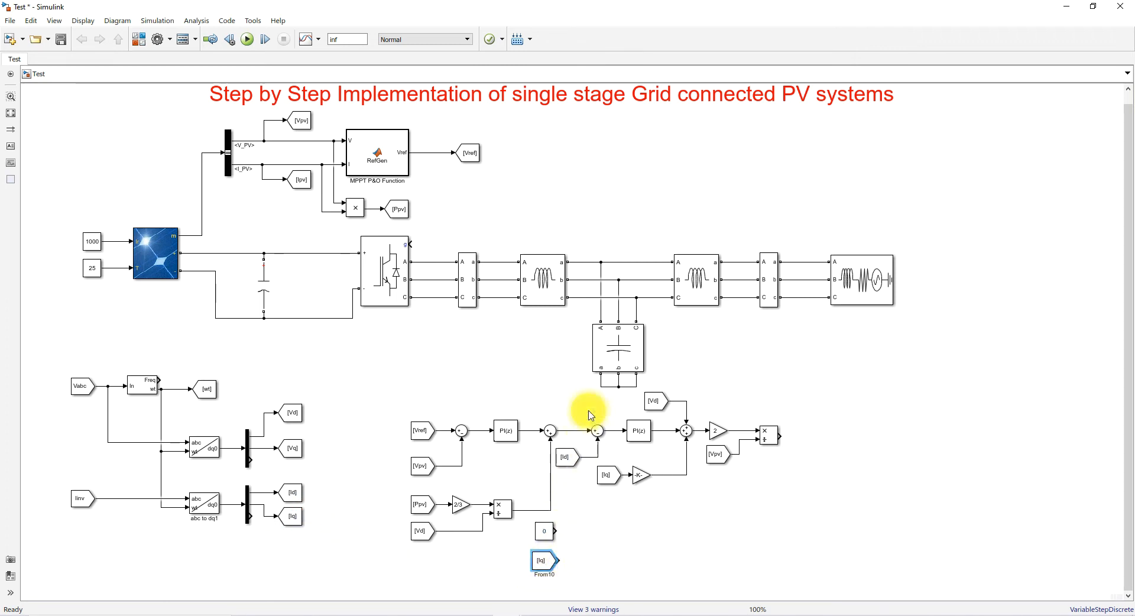
drag(597, 432, 602, 541)
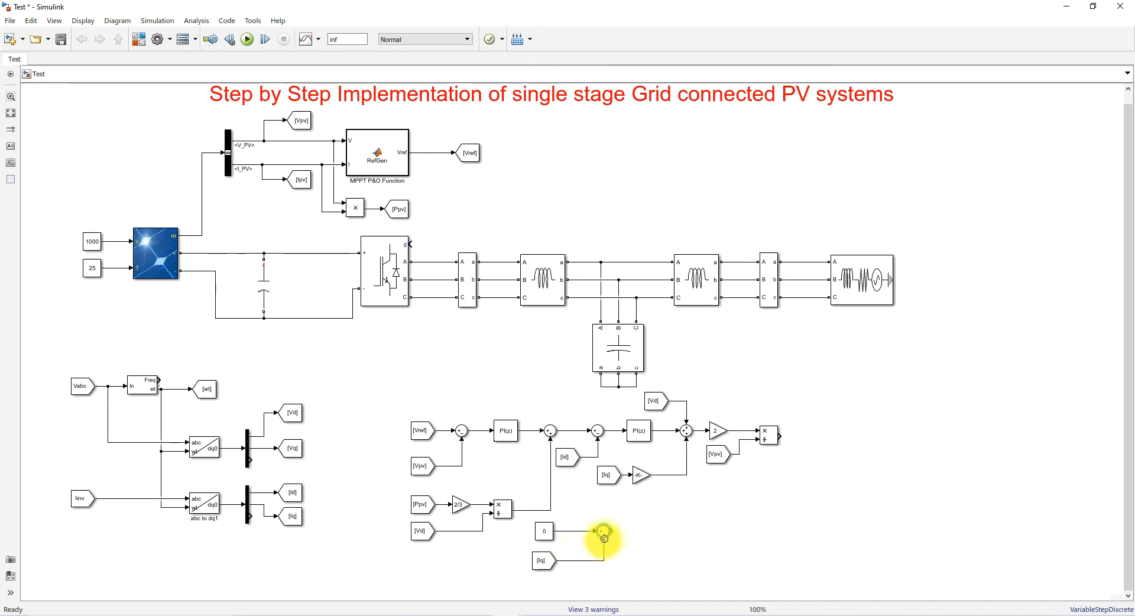
Step: Continue the q-axis loop with copies of the PI controller and three-input sum, feeding the sum from a Vq From tag
drag(638, 431, 647, 537)
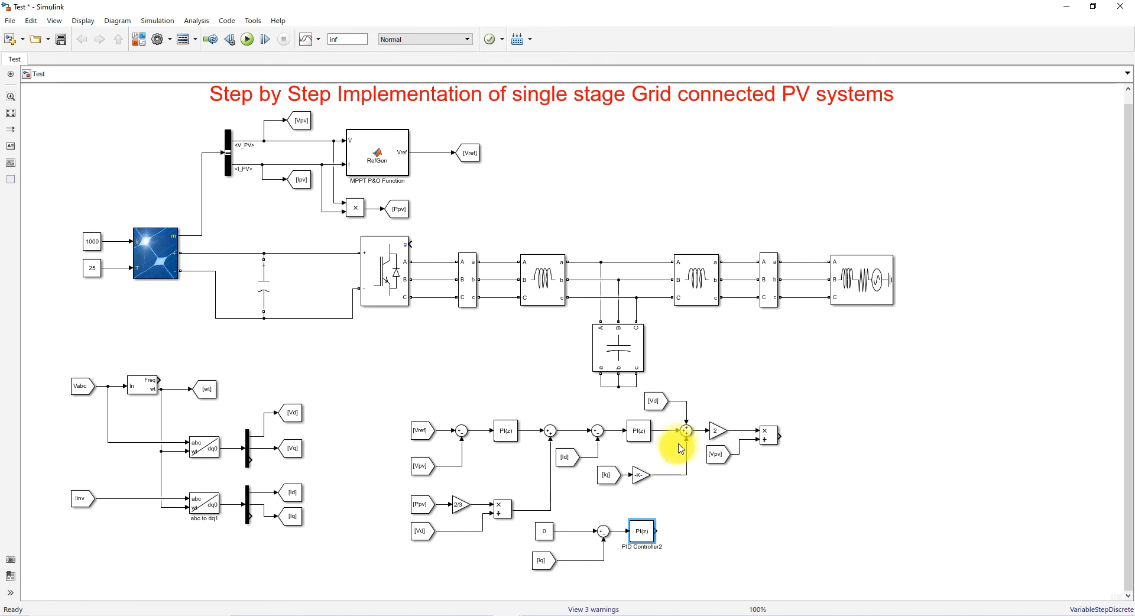
drag(687, 431, 696, 533)
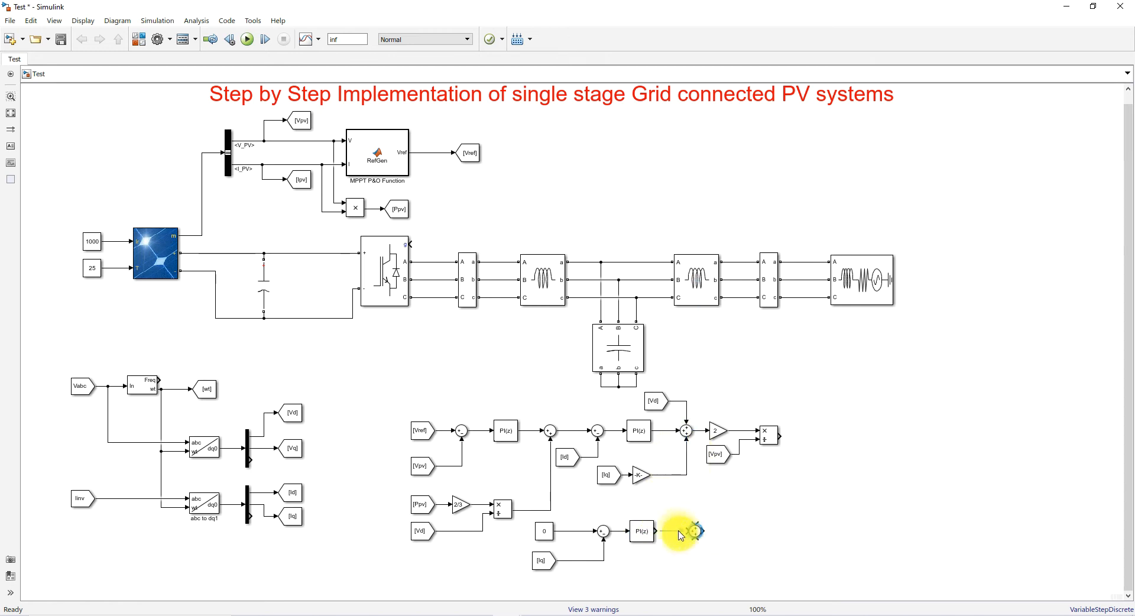
click(298, 455)
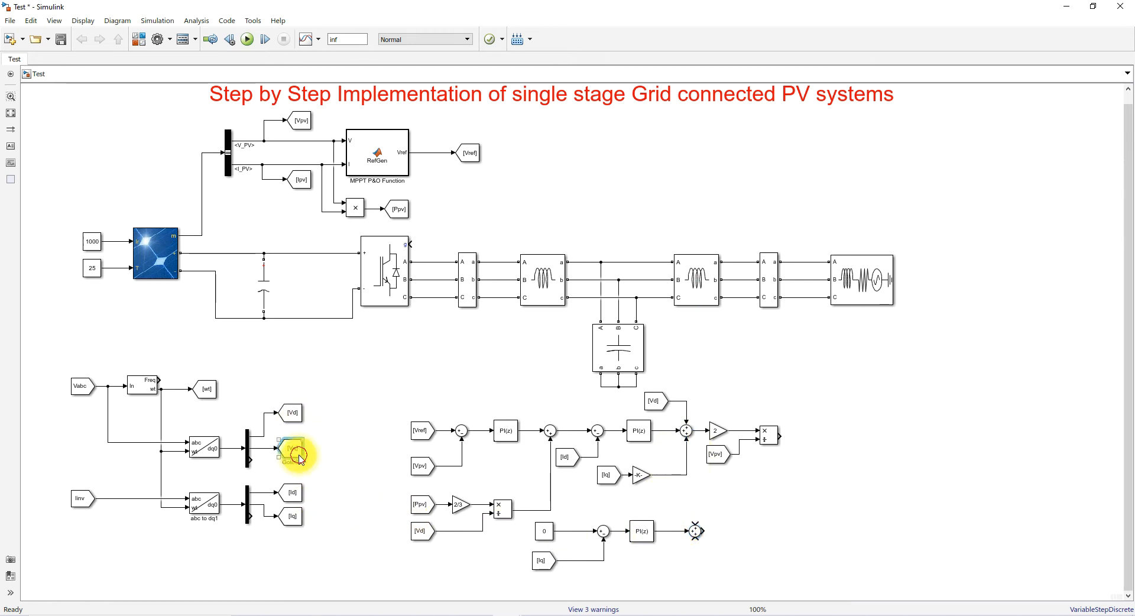
mouse_move(305, 454)
mouse_down()
mouse_move(626, 490)
mouse_move(694, 522)
mouse_up()
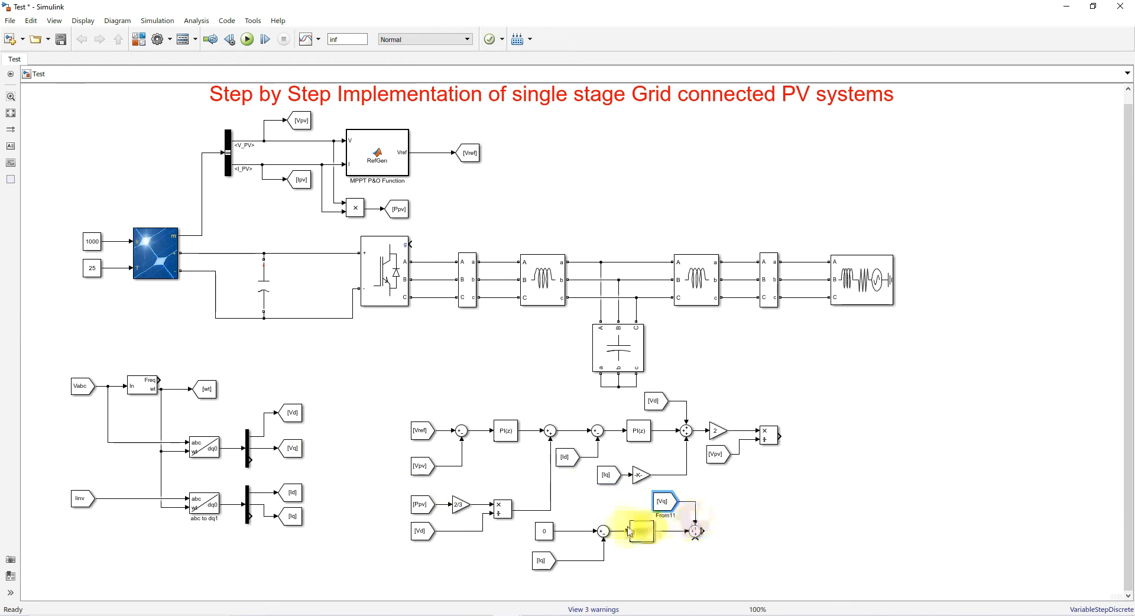
Step: Feed the new q-axis sum from an Id From tag through a copied decoupling gain and set all its signs to plus
drag(300, 489, 633, 569)
drag(634, 481, 698, 535)
double_click(696, 532)
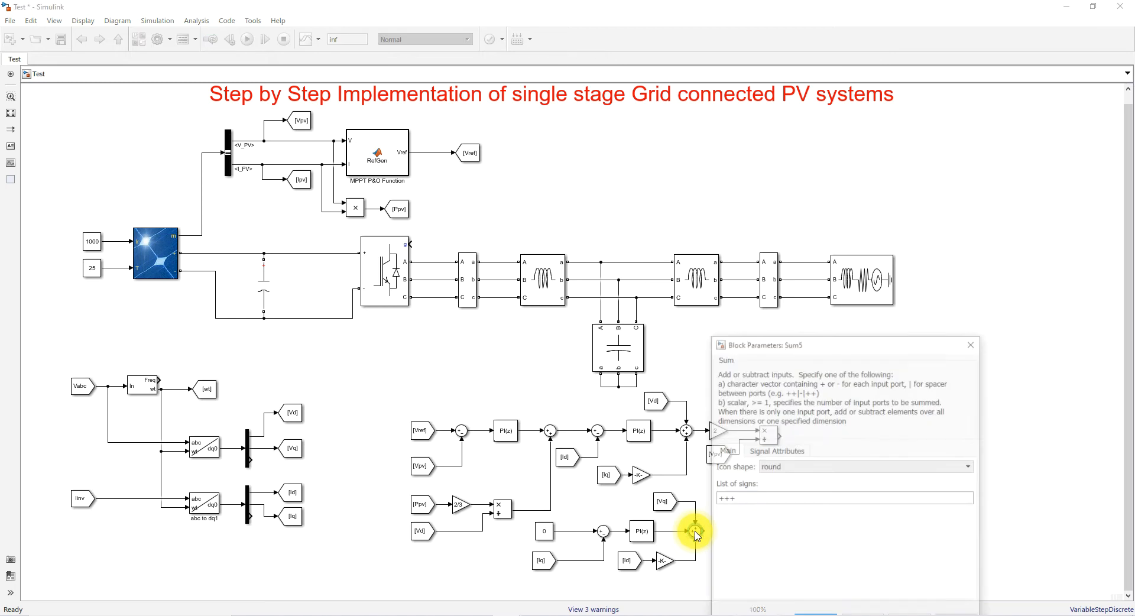
double_click(748, 500)
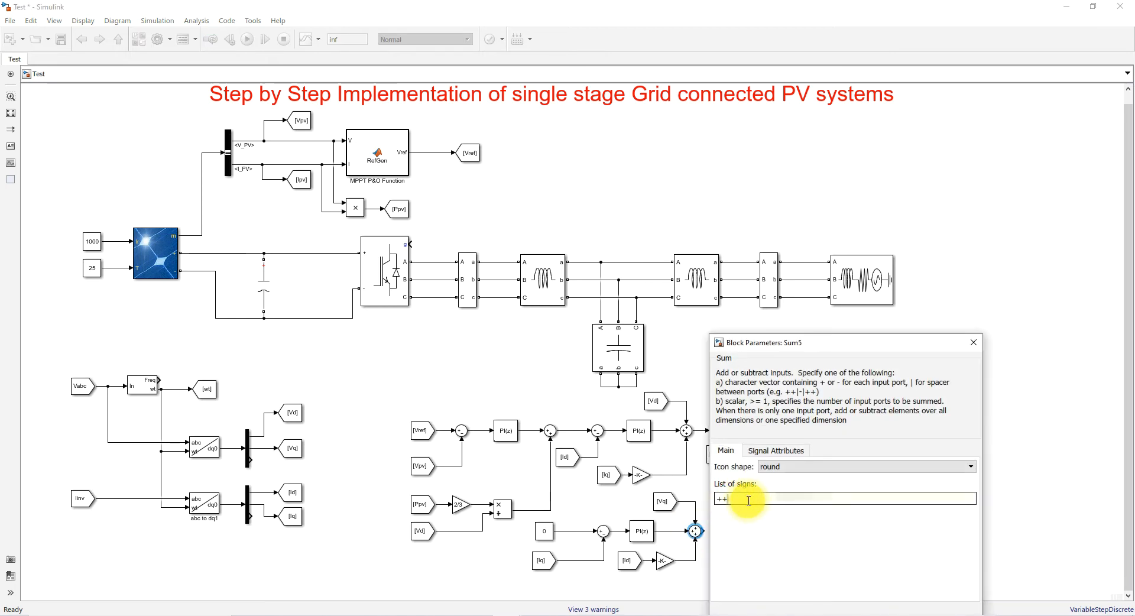
text(++)
key(Return)
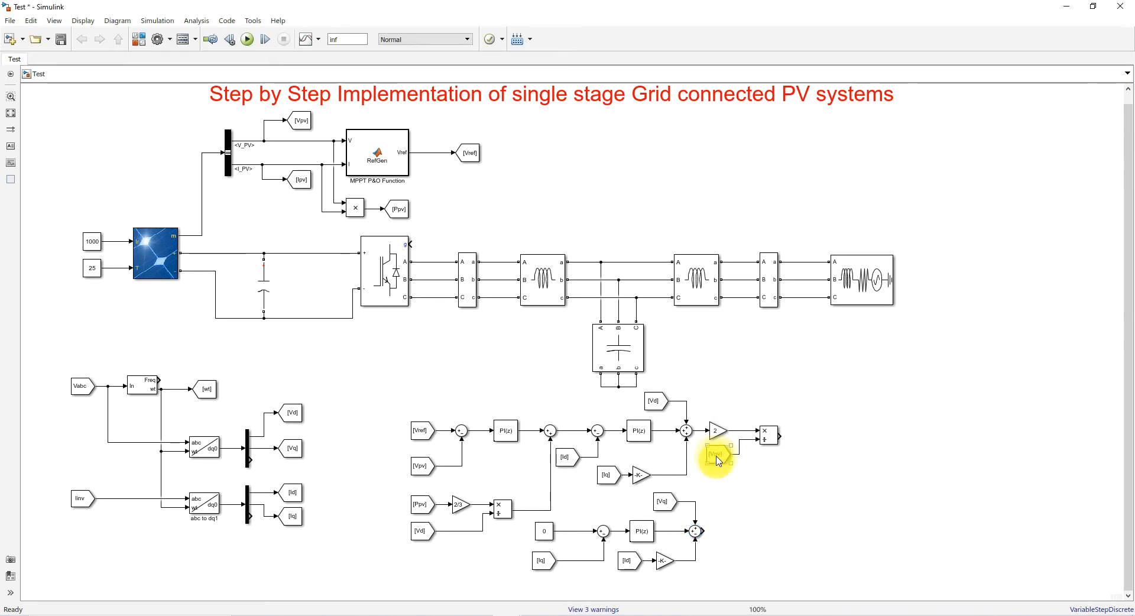
Step: Copy the gain of 2, Divide block and Vpv From tag to the q-axis loop and wire them after its sum
drag(717, 439, 743, 541)
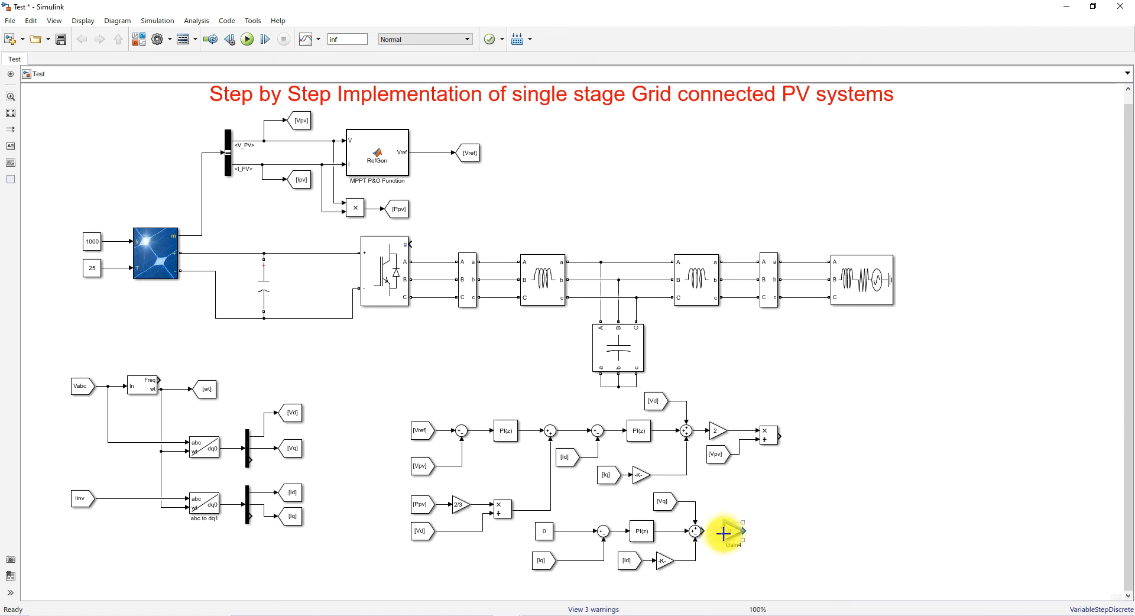
drag(729, 537, 731, 532)
drag(773, 436, 761, 533)
drag(720, 456, 752, 553)
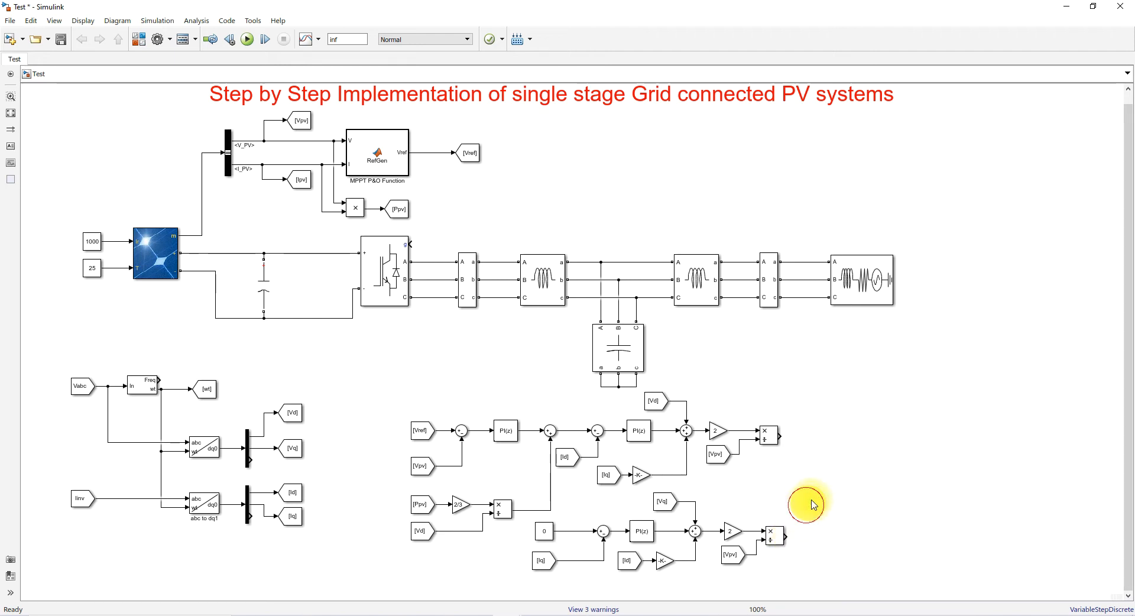
Step: Add a three-input Mux, enlarge it, and connect the d-axis and q-axis Divide outputs to its first two inputs
double_click(826, 487)
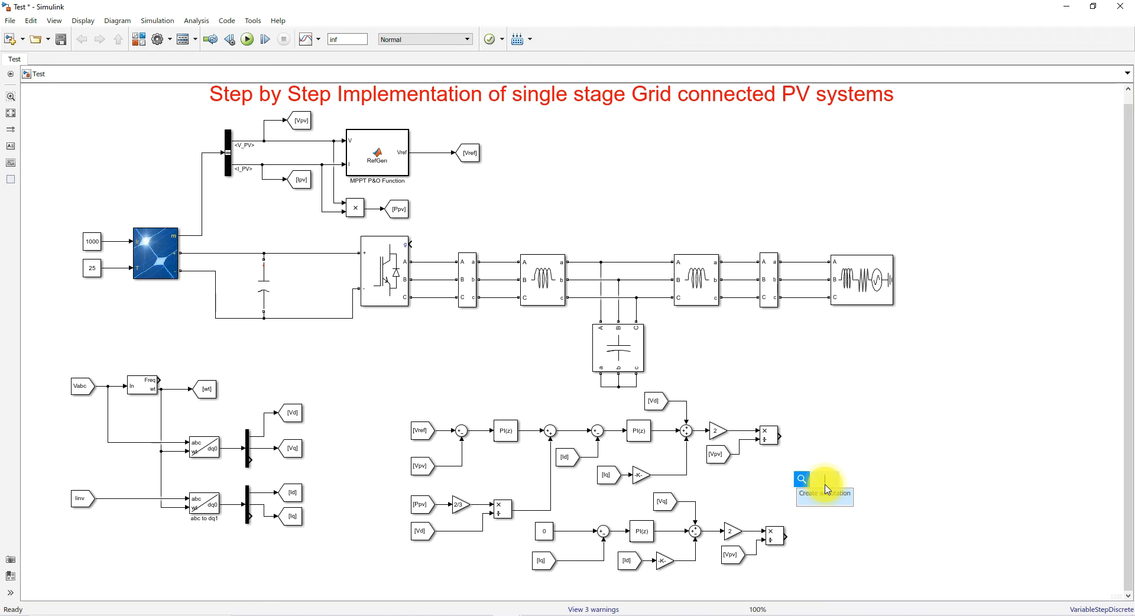
text(mux)
key(Return)
key(Return)
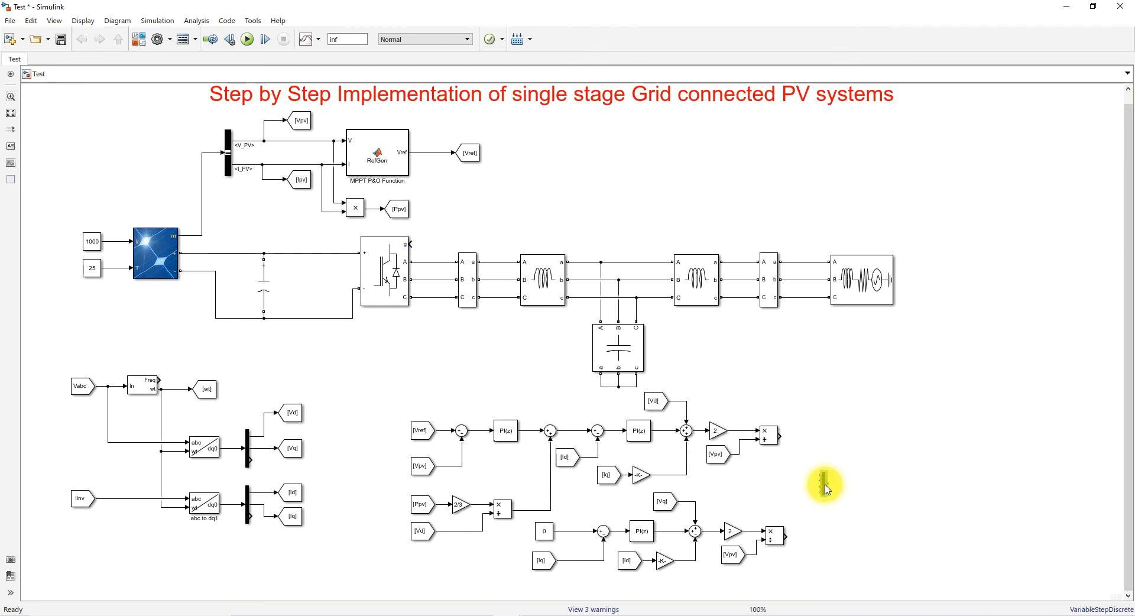
drag(826, 500, 828, 551)
drag(826, 511, 830, 464)
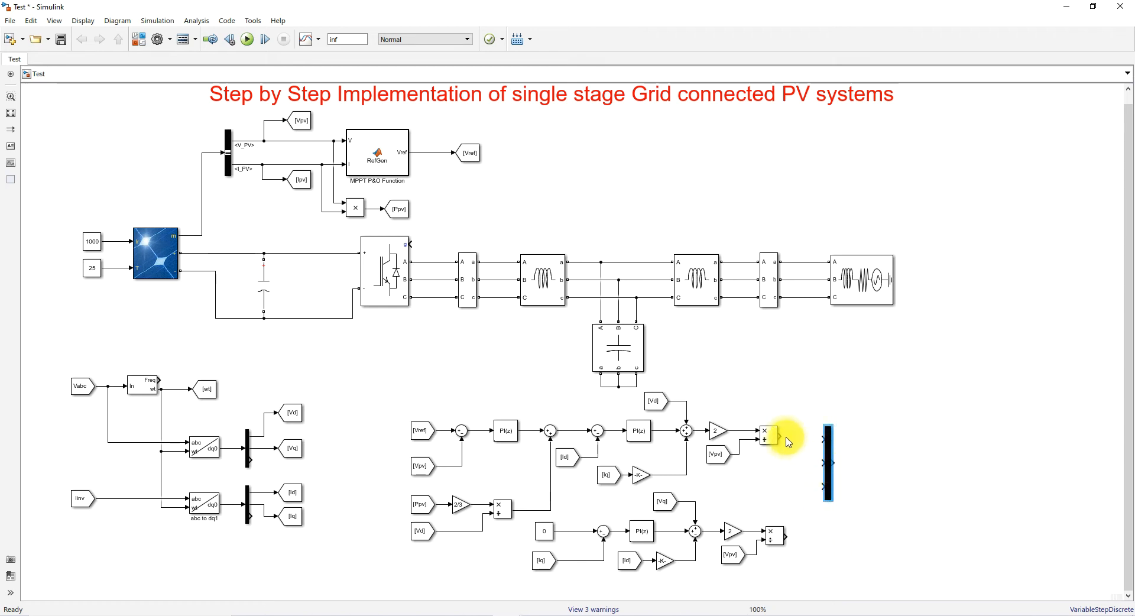
drag(783, 435, 823, 438)
drag(786, 536, 829, 457)
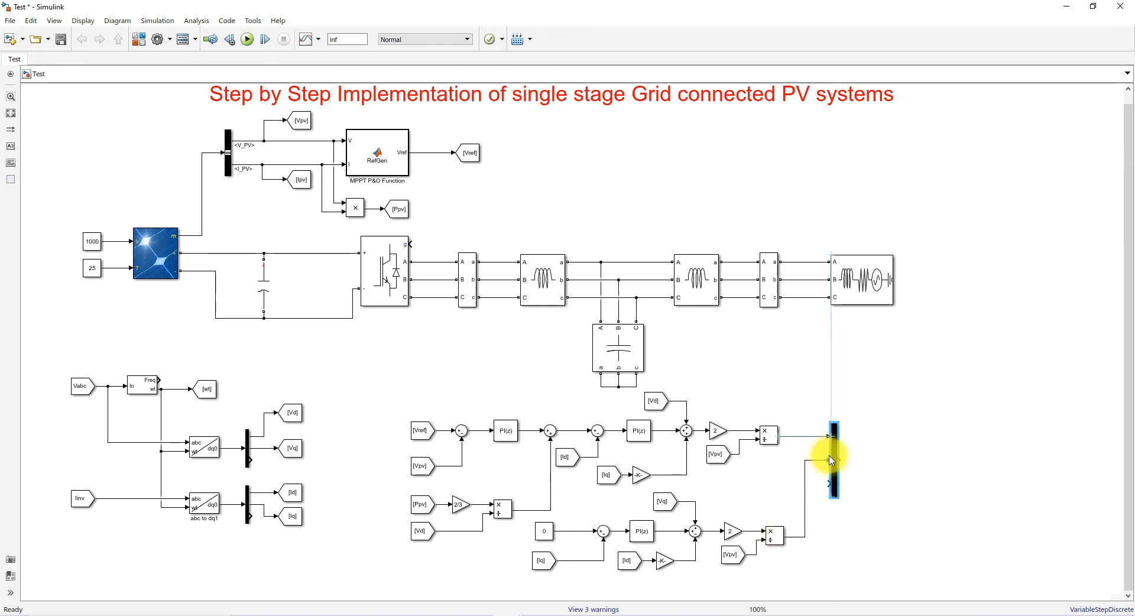
Step: Add a dq0 to abc transformation block fed by the Mux output and a wt From tag
click(861, 473)
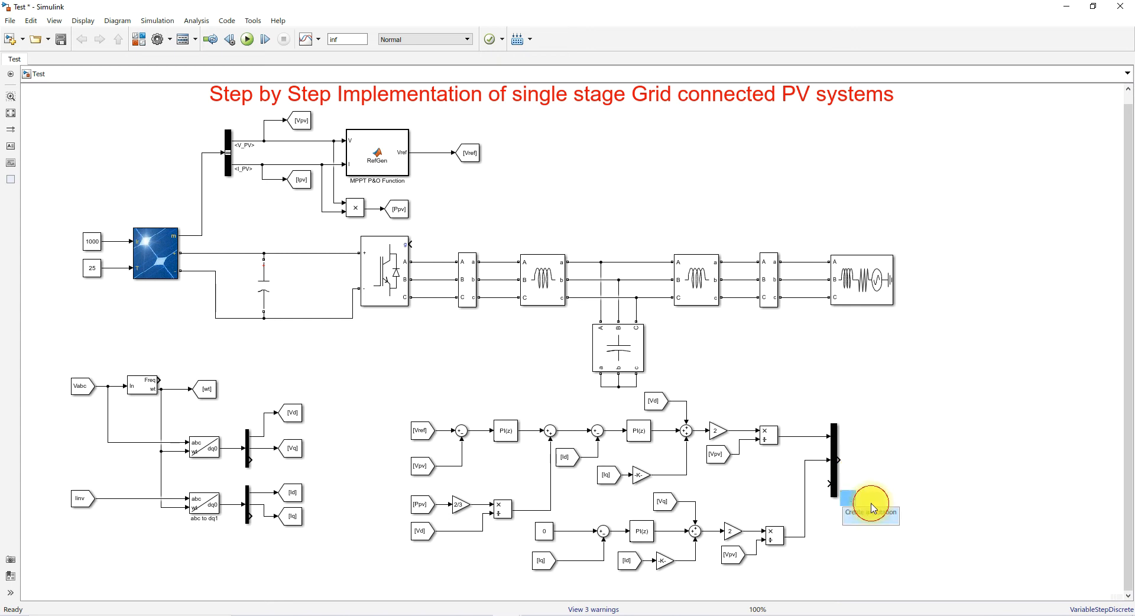
text(dqo)
key(BackSpace)
click(822, 383)
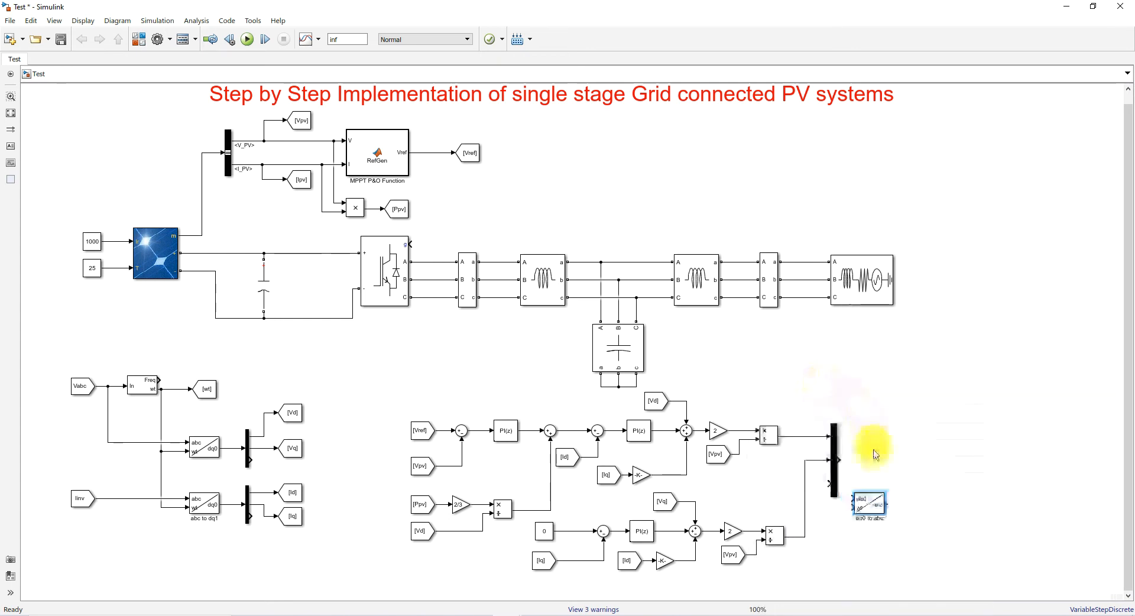
drag(873, 504, 887, 464)
click(208, 395)
drag(210, 397, 878, 505)
drag(903, 465, 916, 466)
mouse_move(875, 500)
mouse_down()
mouse_move(865, 478)
mouse_move(898, 469)
mouse_up()
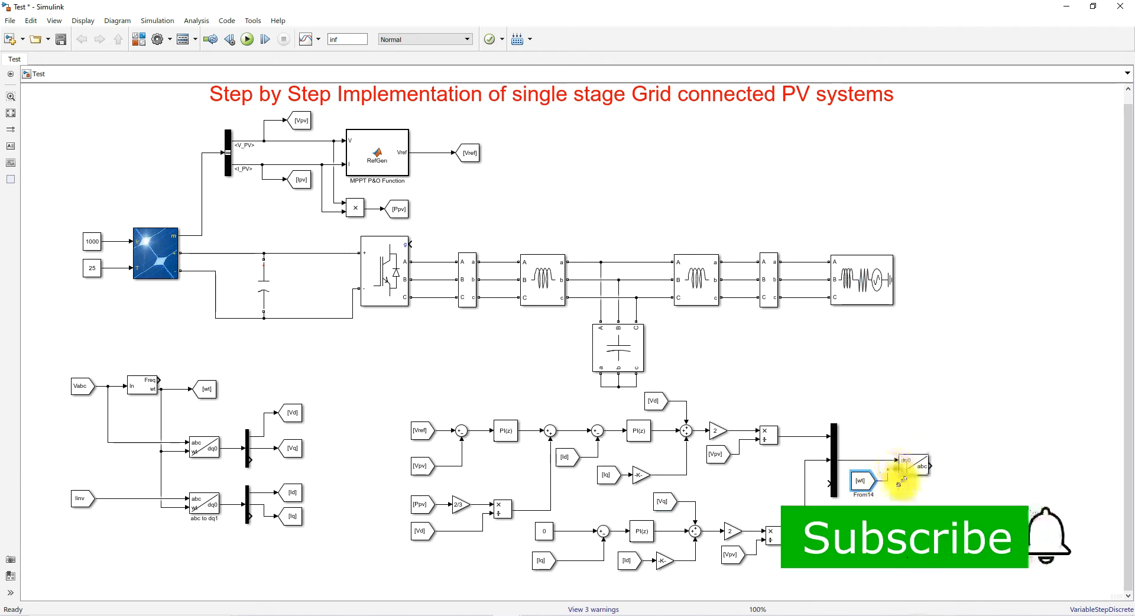
click(918, 470)
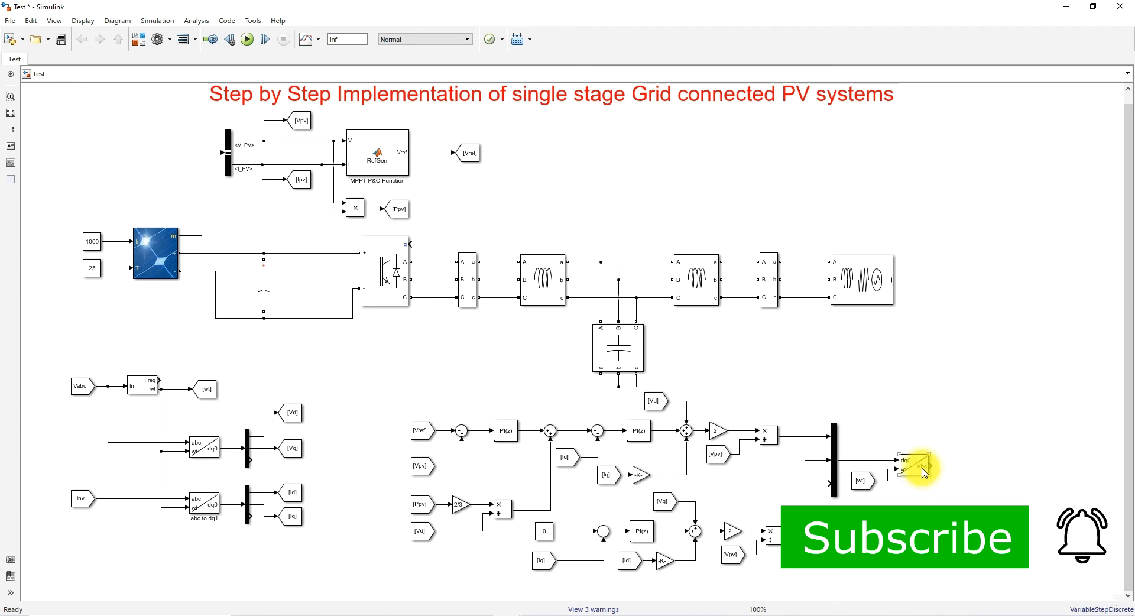
Step: Add a PWM Generator (2-Level) from the library after the dq0 to abc block and change its carrier frequency
click(139, 40)
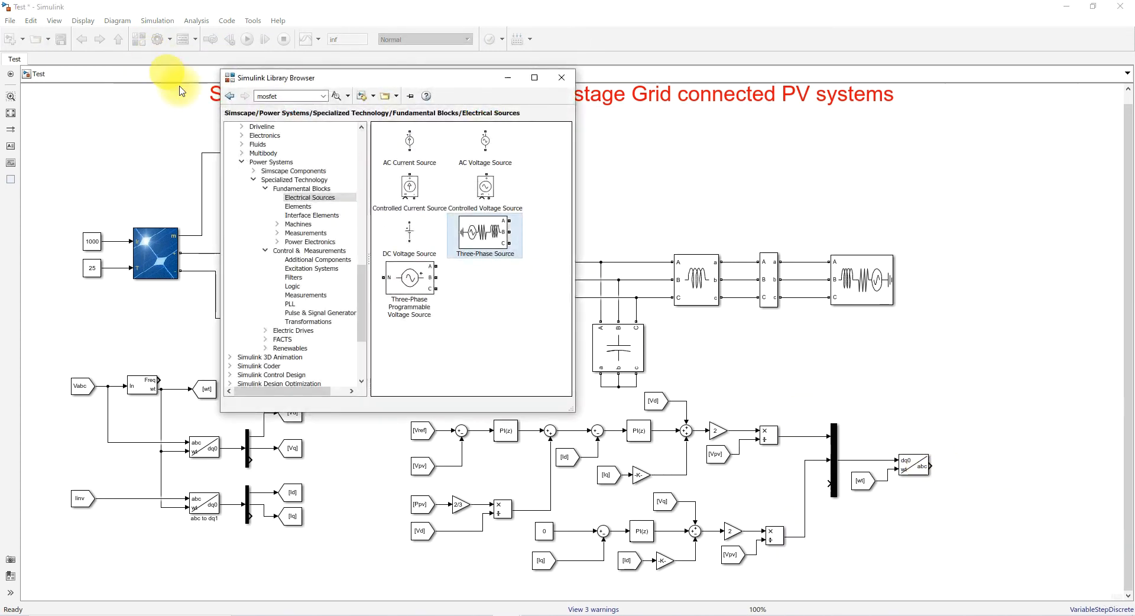
click(305, 295)
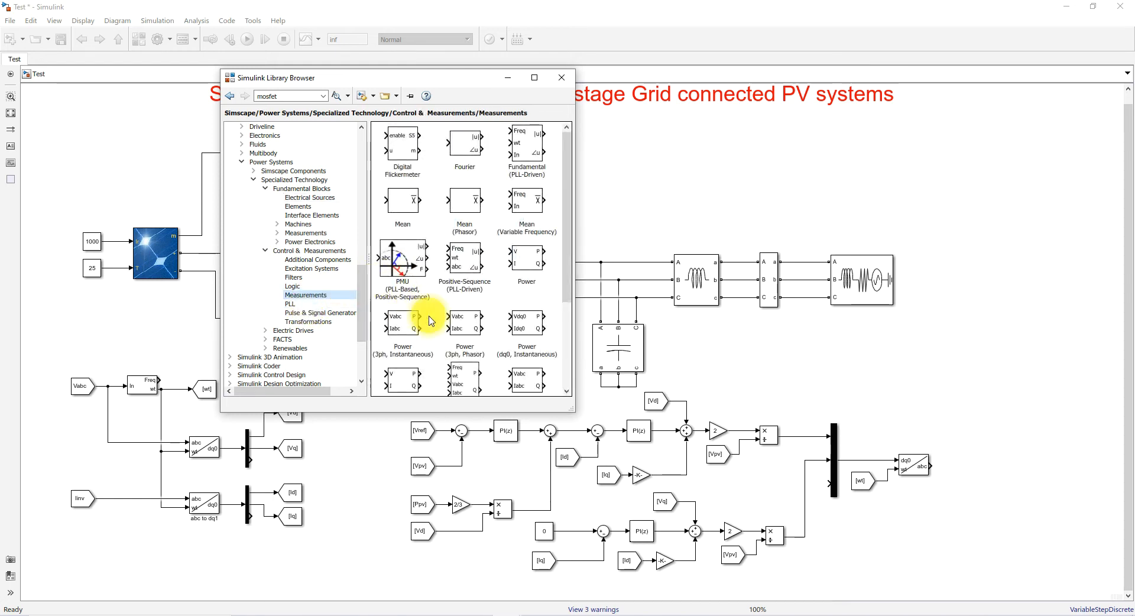
click(291, 313)
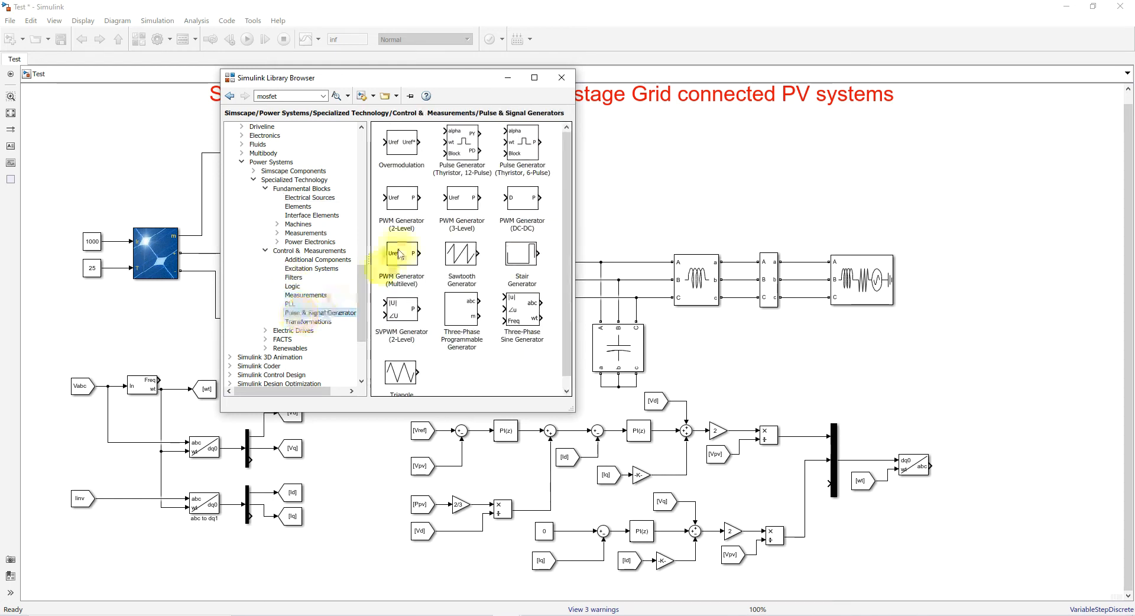
drag(398, 212, 964, 467)
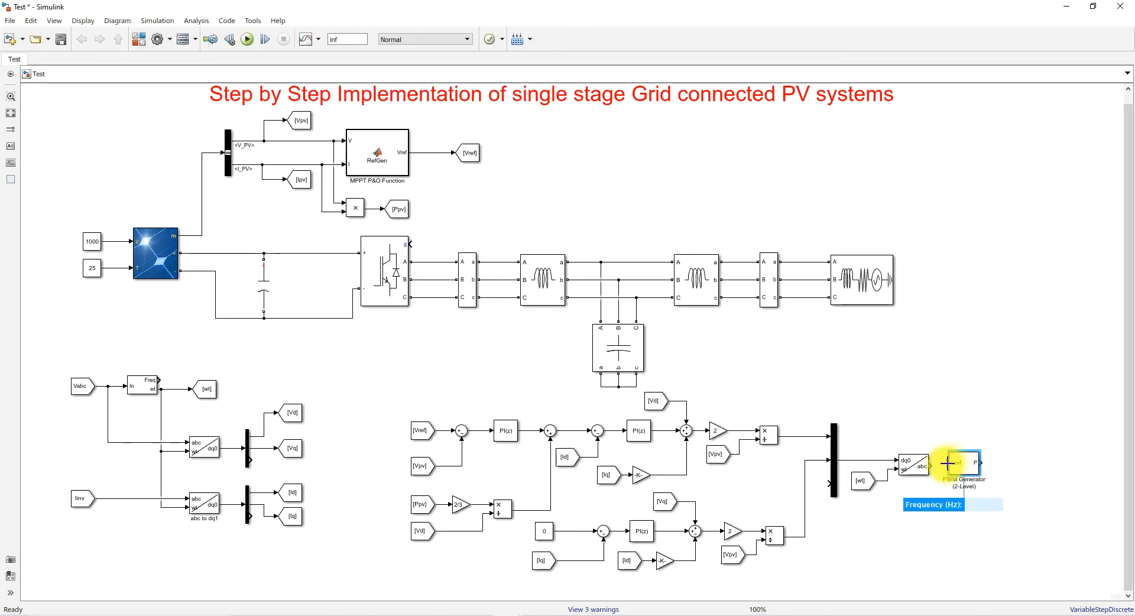
double_click(962, 467)
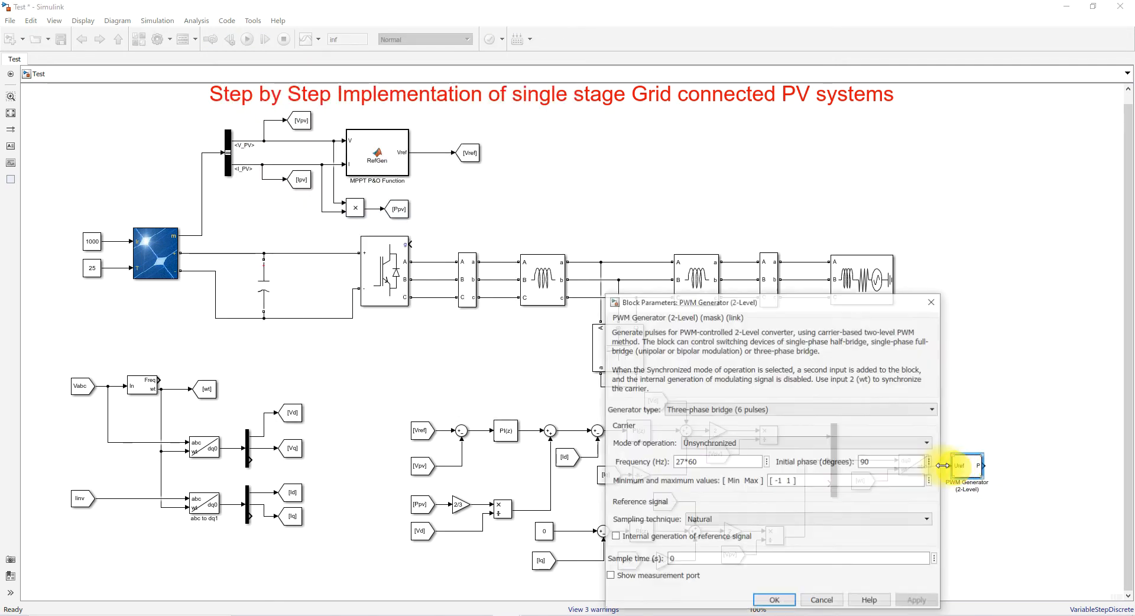
double_click(710, 464)
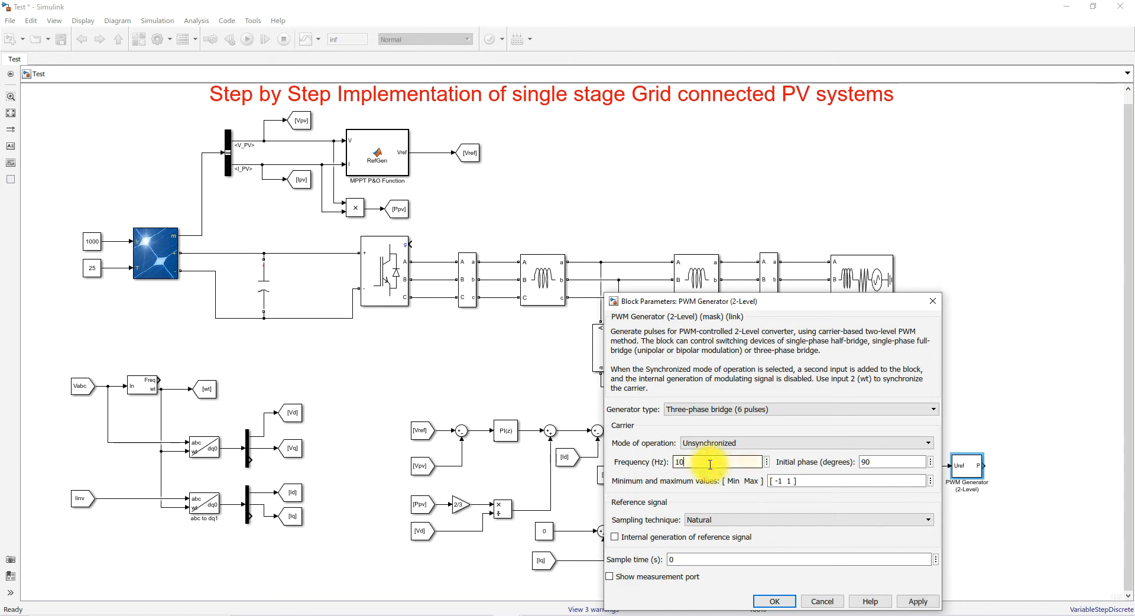
key(Return)
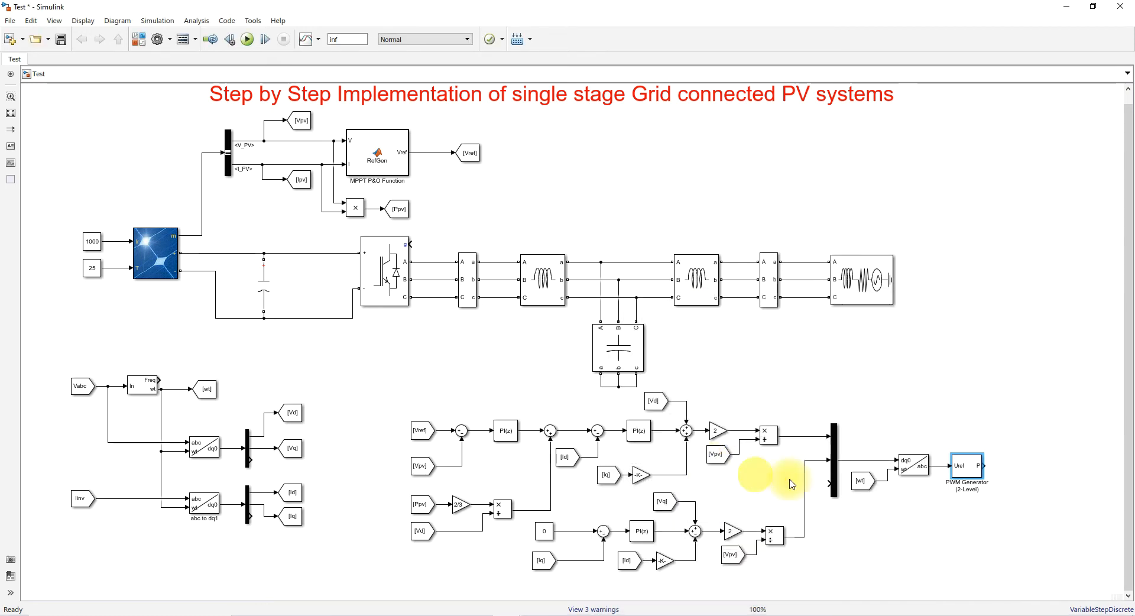
Step: Route the PWM generator output to a Goto tag PWM and feed the inverter's gate input from a matching From tag
double_click(993, 484)
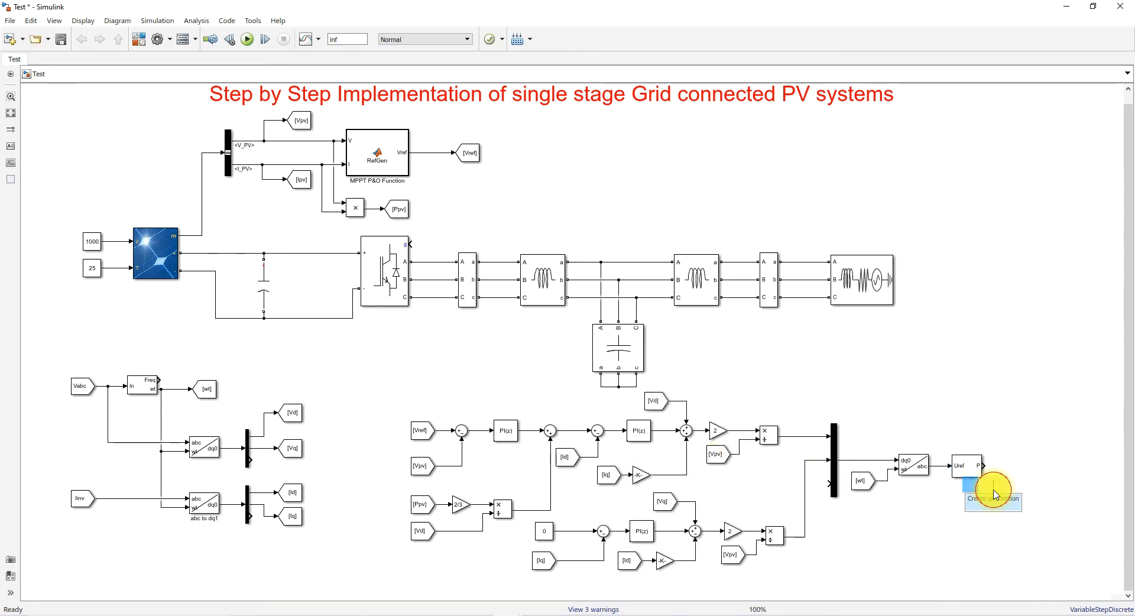
text(goto)
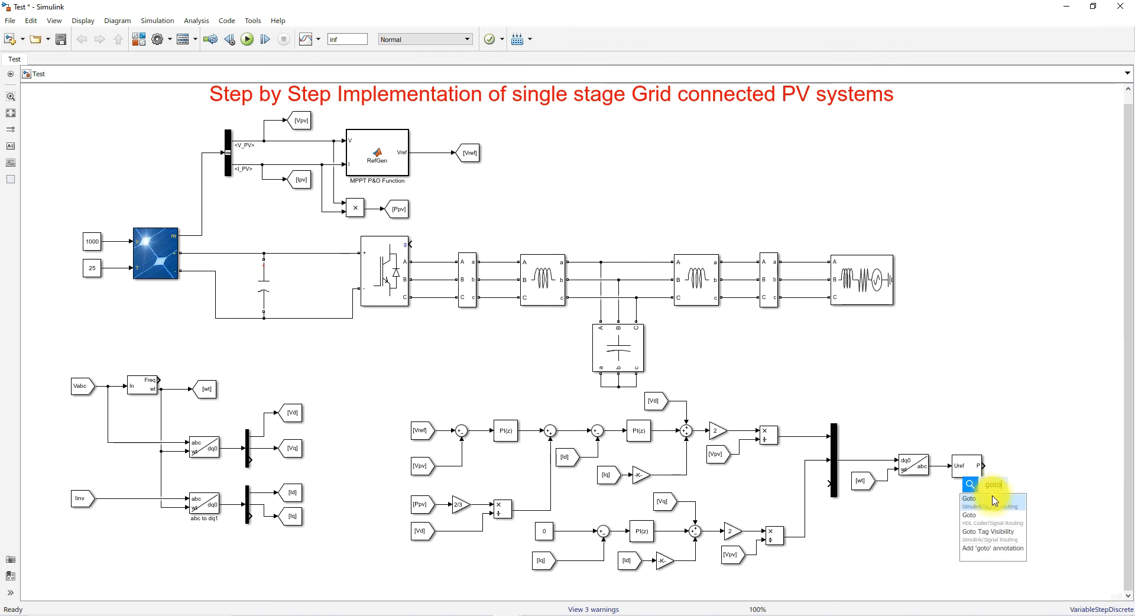
click(993, 501)
drag(1008, 482, 1013, 468)
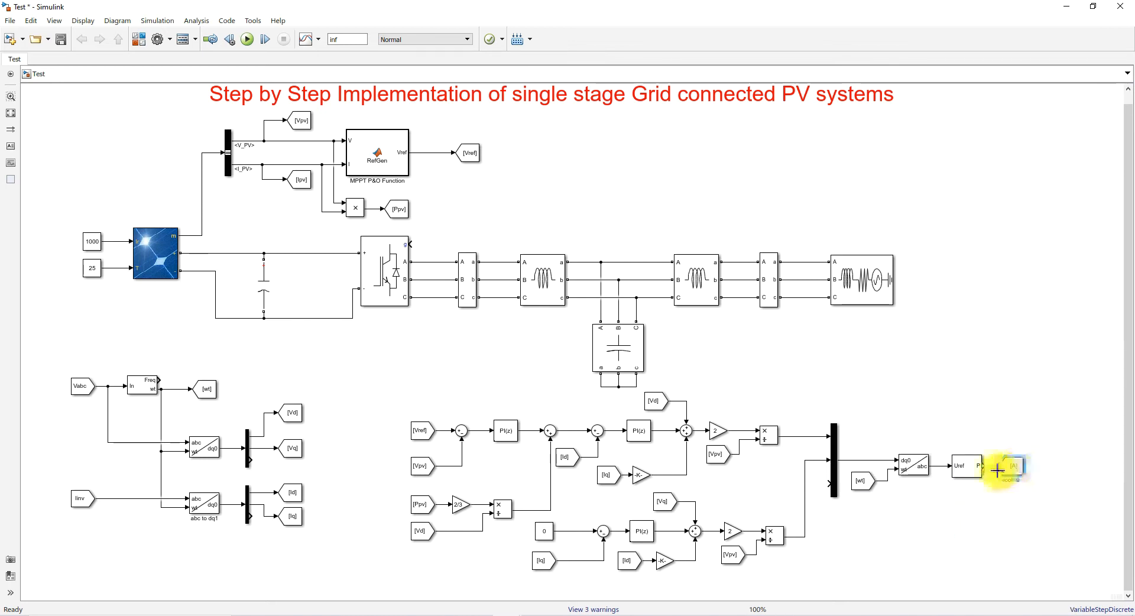
double_click(1012, 467)
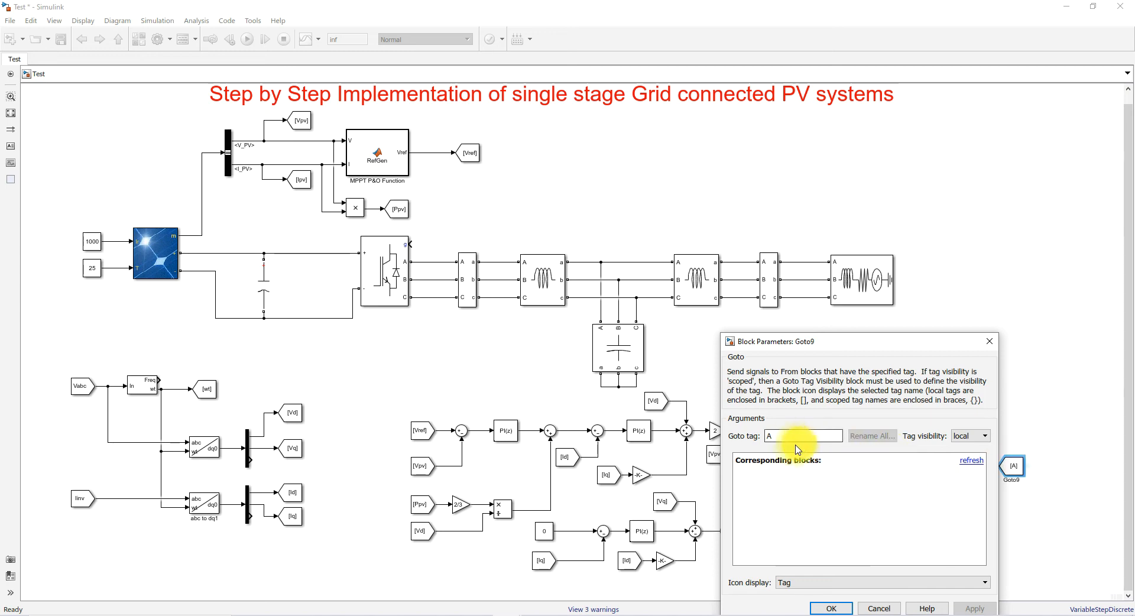
text(PW)
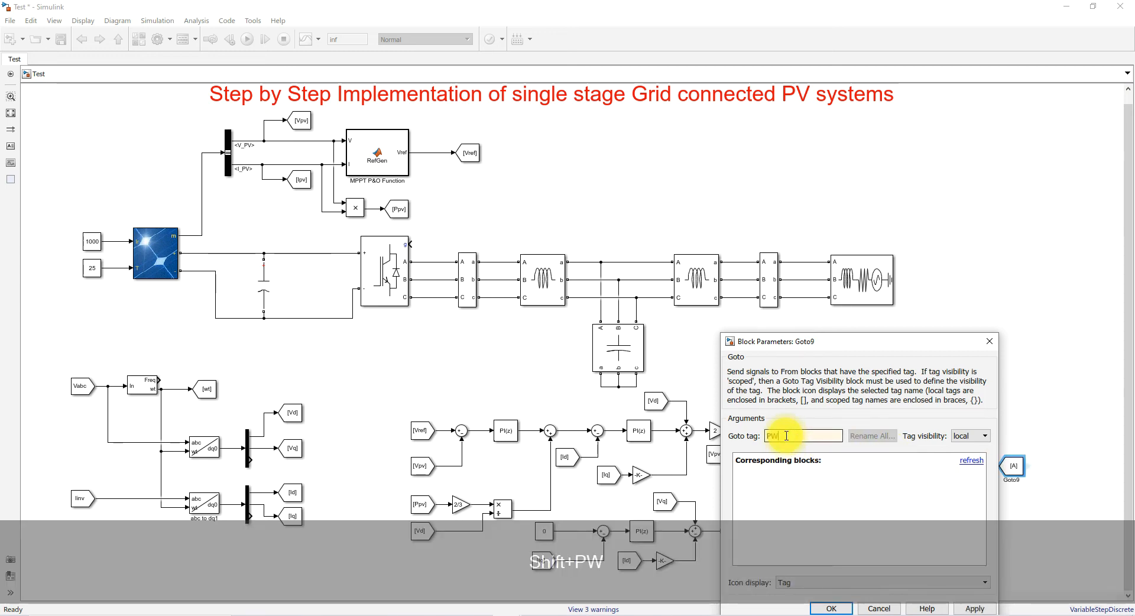
text(M)
key(Return)
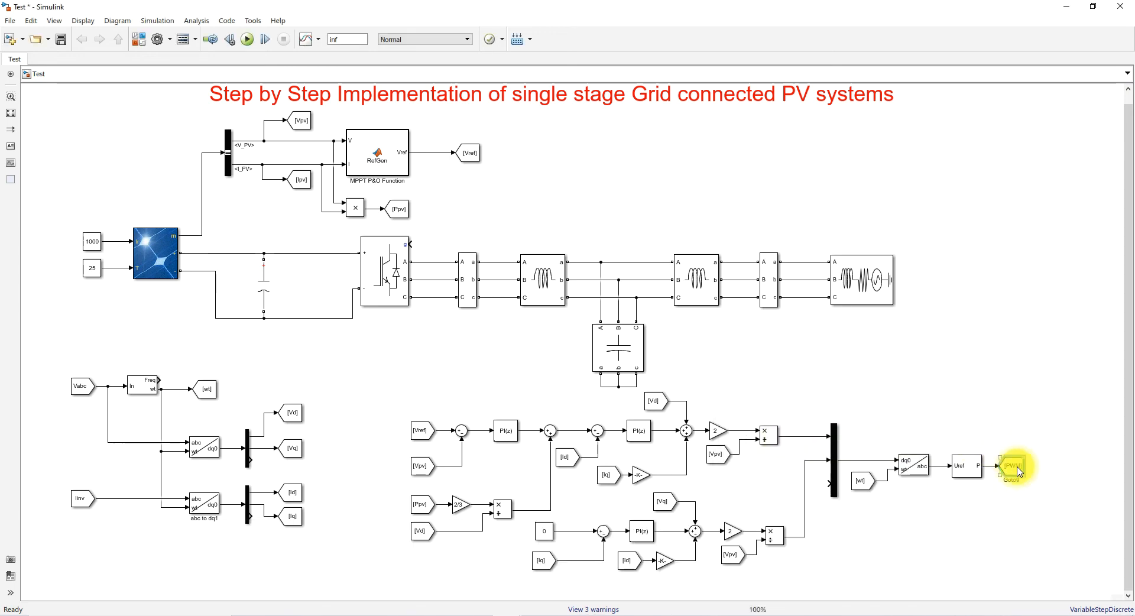
drag(1028, 470, 447, 232)
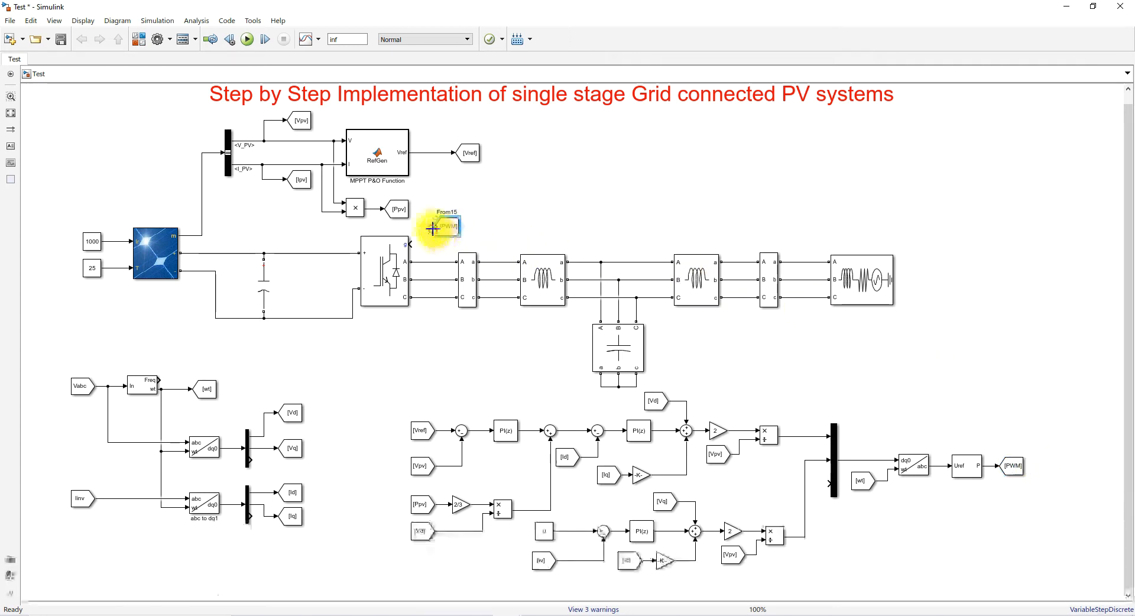
drag(431, 228, 408, 245)
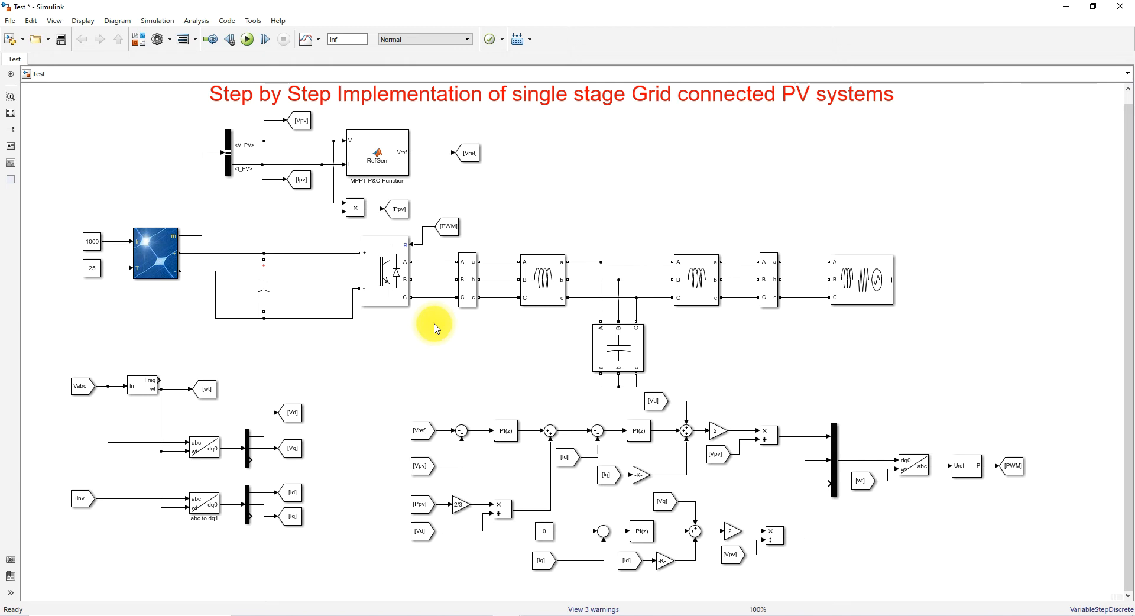
Step: Add a powergui block in the empty area above the inverter-side filter inductor and set its simulation type to Discrete
double_click(577, 179)
text(power)
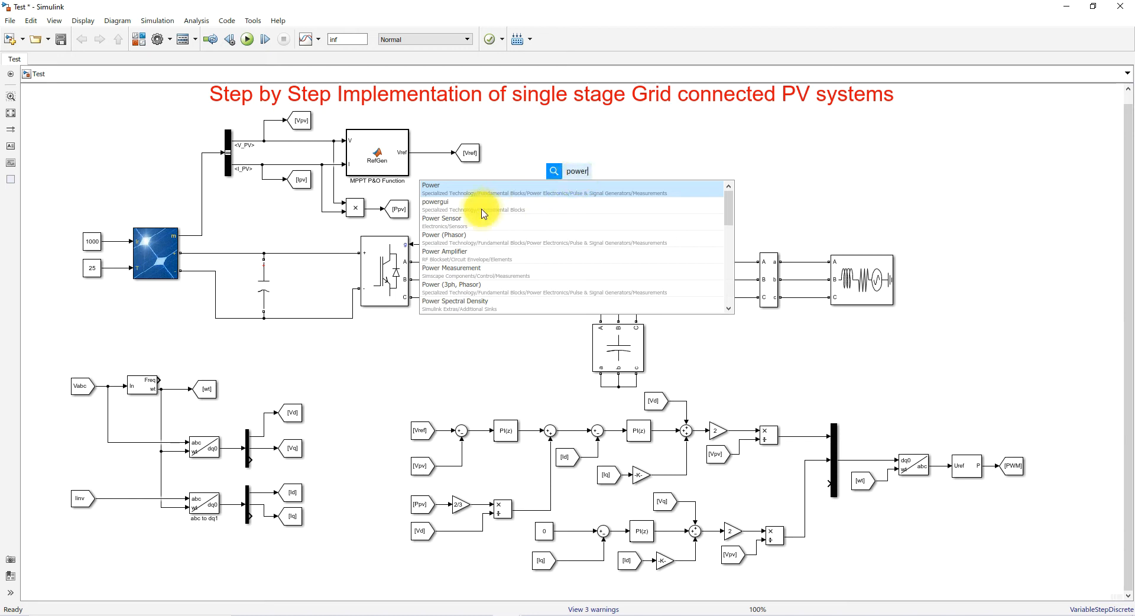
click(481, 207)
double_click(584, 190)
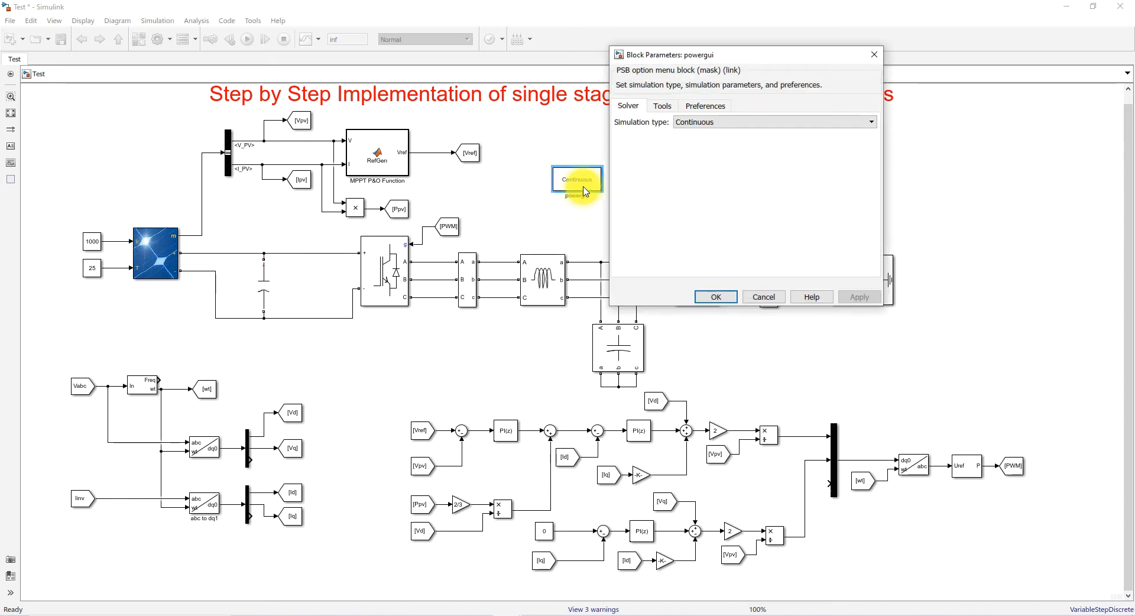
click(700, 123)
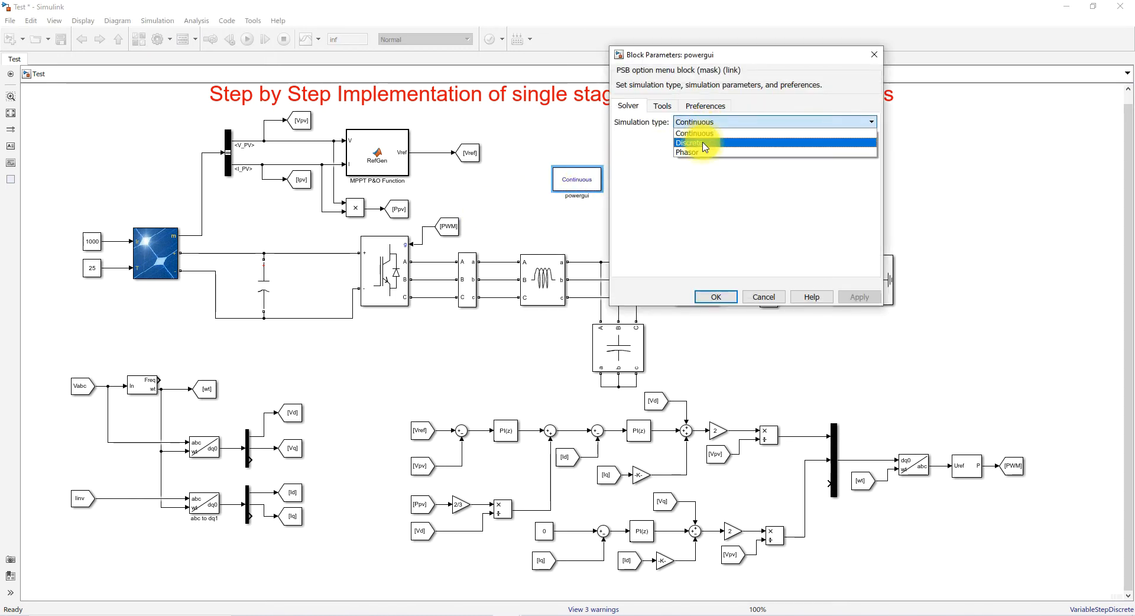
click(697, 140)
click(859, 273)
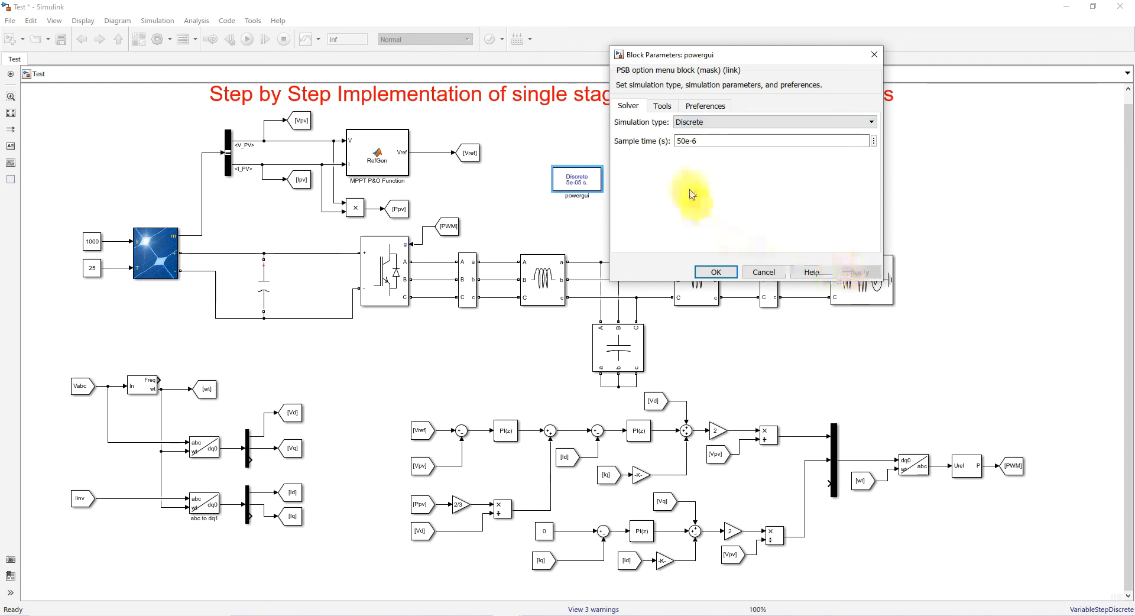
Step: Set the powergui block's discrete sample time to 1e-6 s
double_click(687, 142)
drag(686, 142, 673, 147)
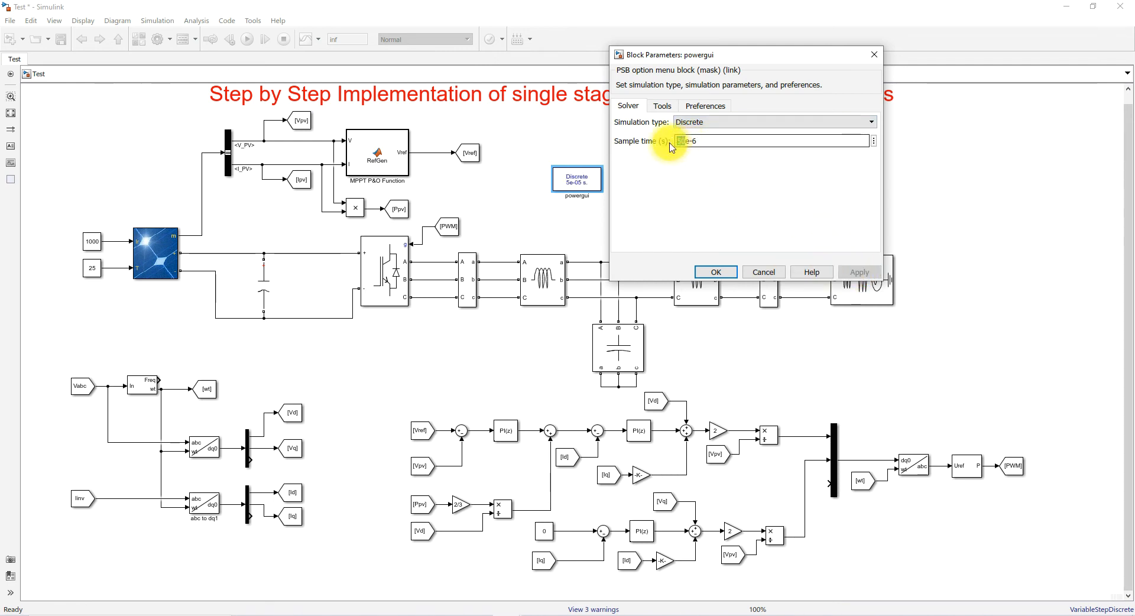
text(1)
click(861, 273)
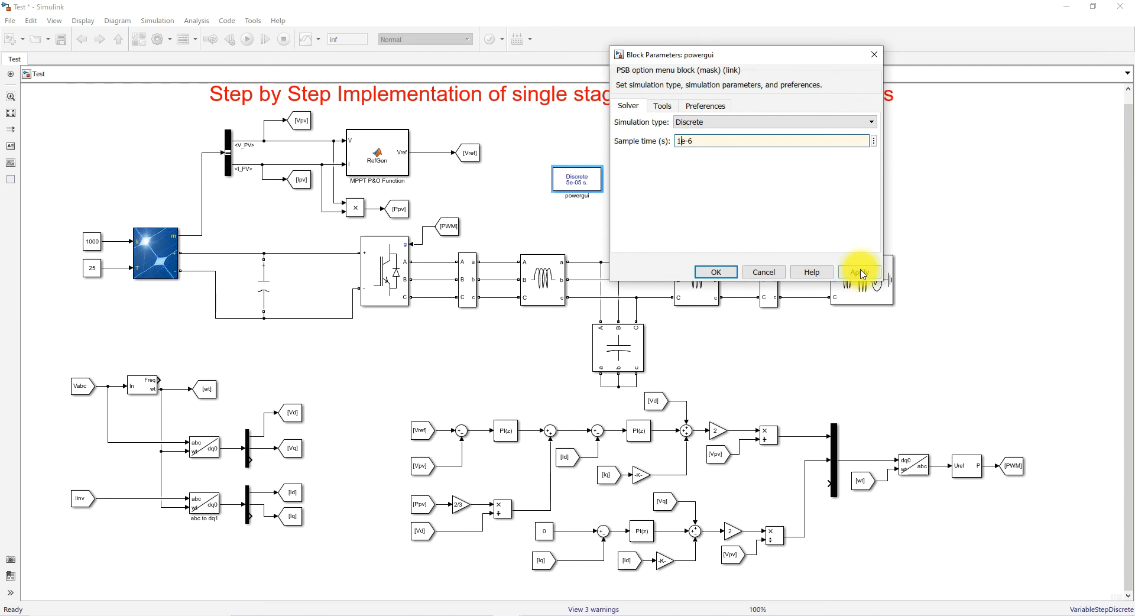
click(709, 273)
Step: Enable breaking the algebraic loop in the PV Array block's internal model through its advanced parameters
click(161, 263)
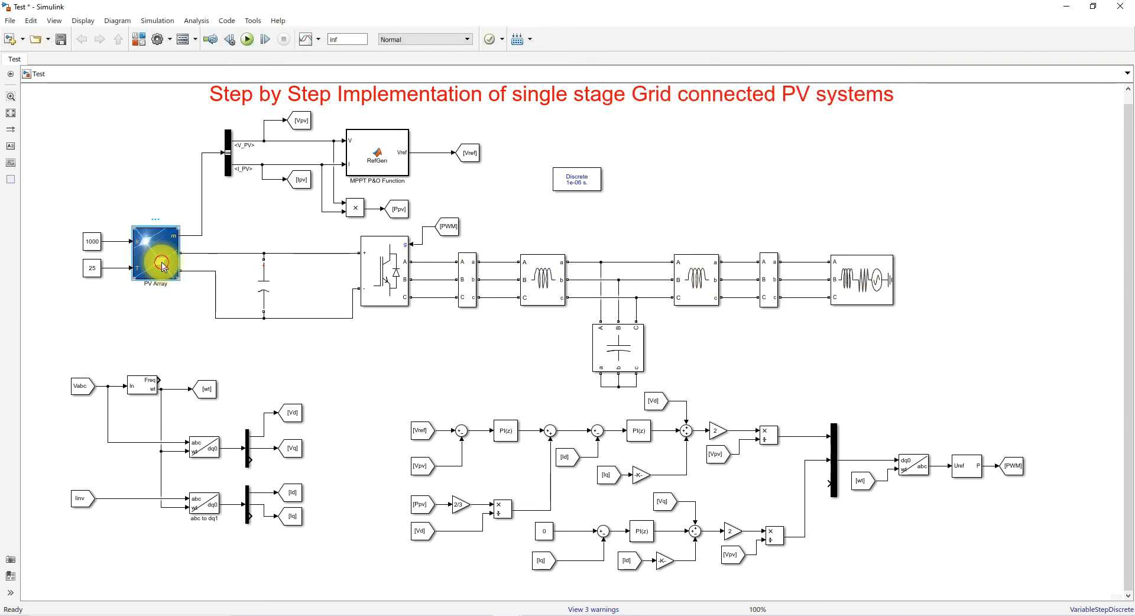
double_click(164, 268)
click(260, 178)
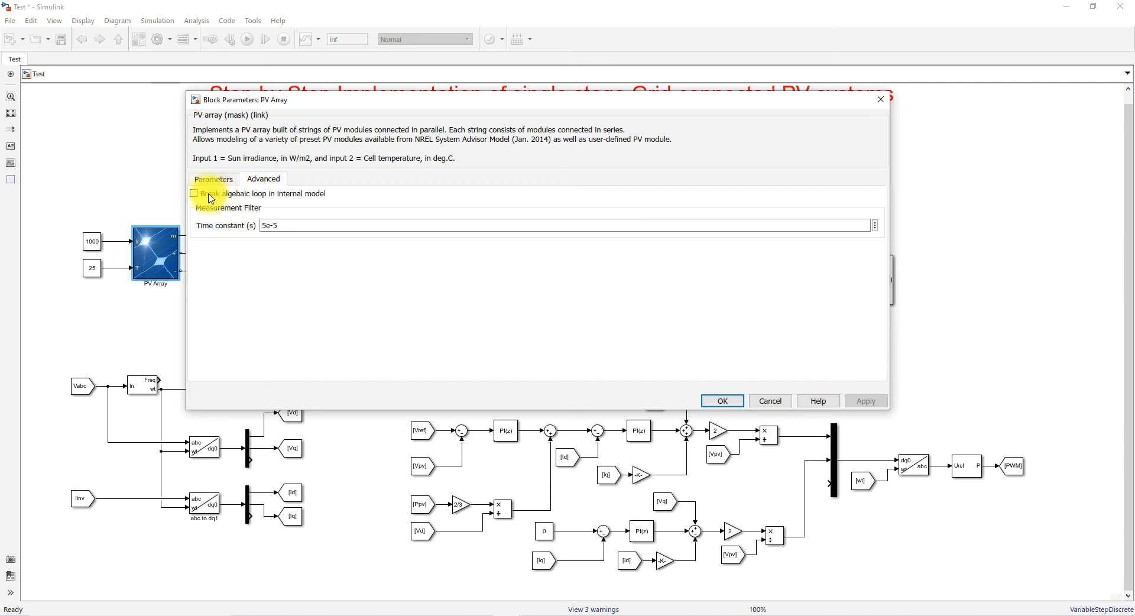
click(235, 197)
click(867, 400)
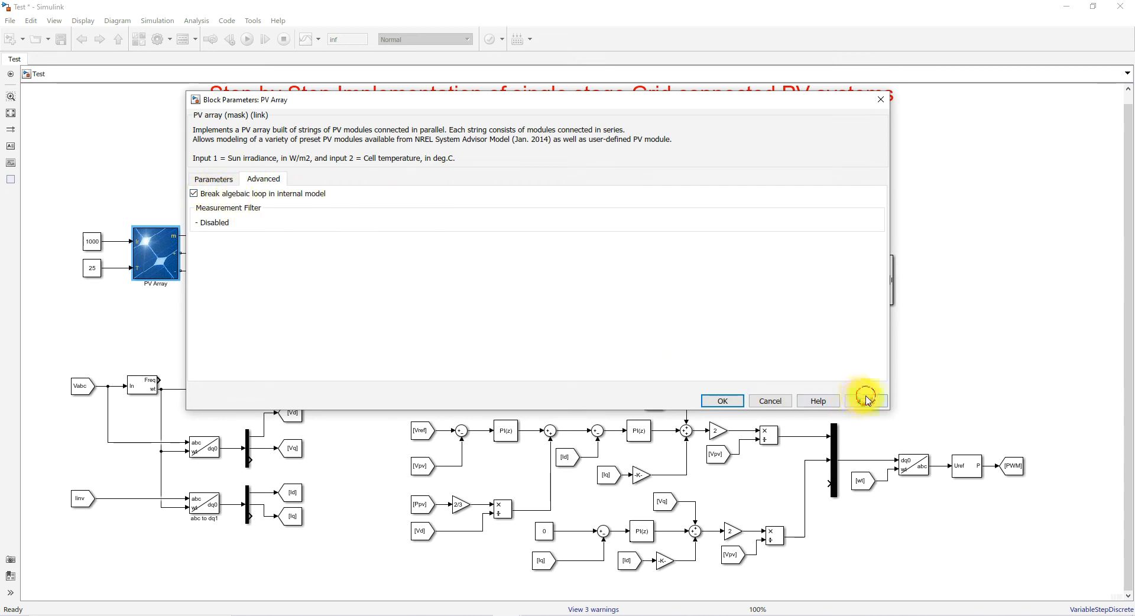
click(722, 401)
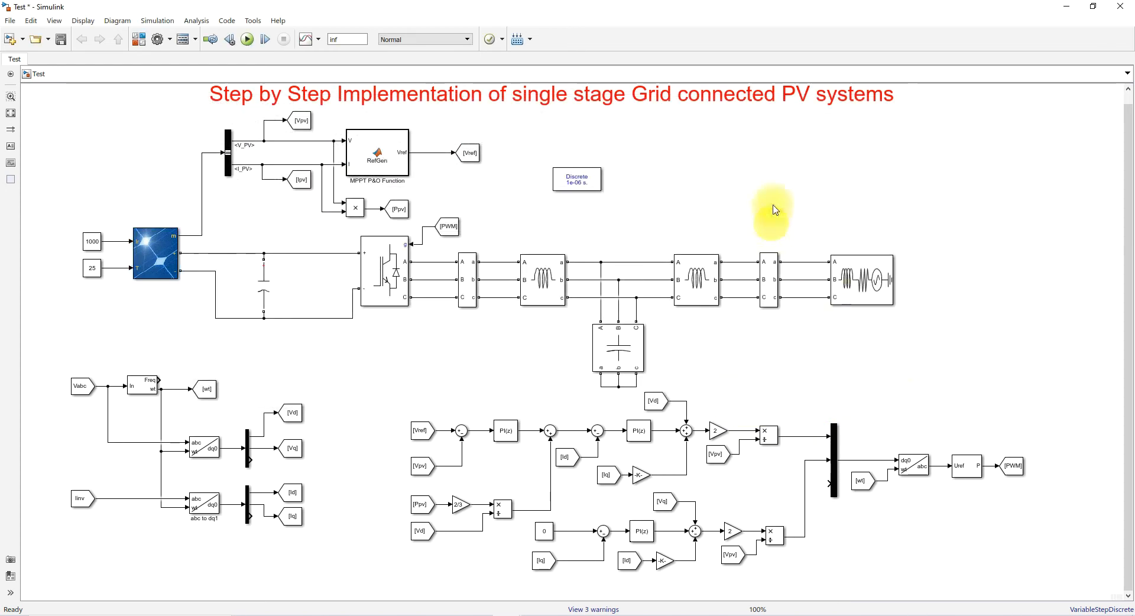
Step: Add a Scope above the grid-side measurement block, give it three inputs, and enlarge it
double_click(755, 177)
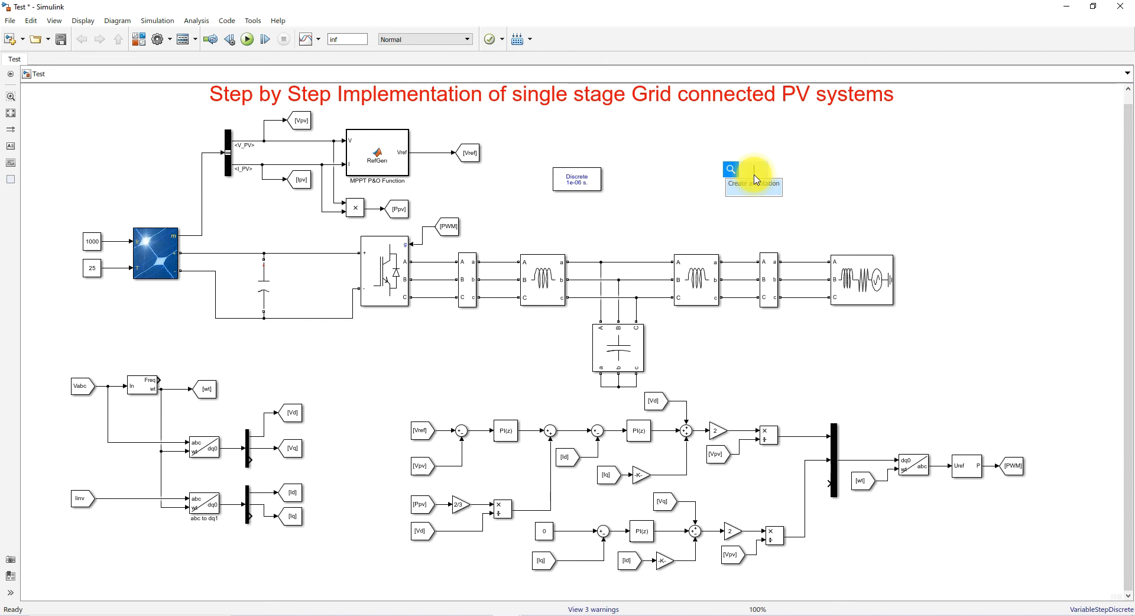
text(sco)
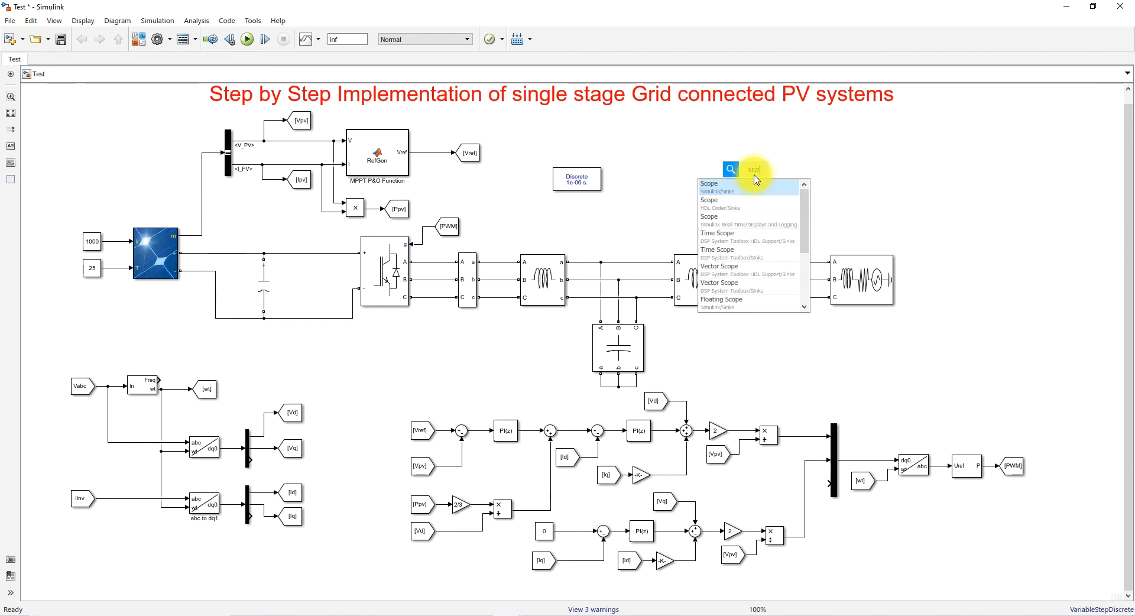
text(pe)
key(Return)
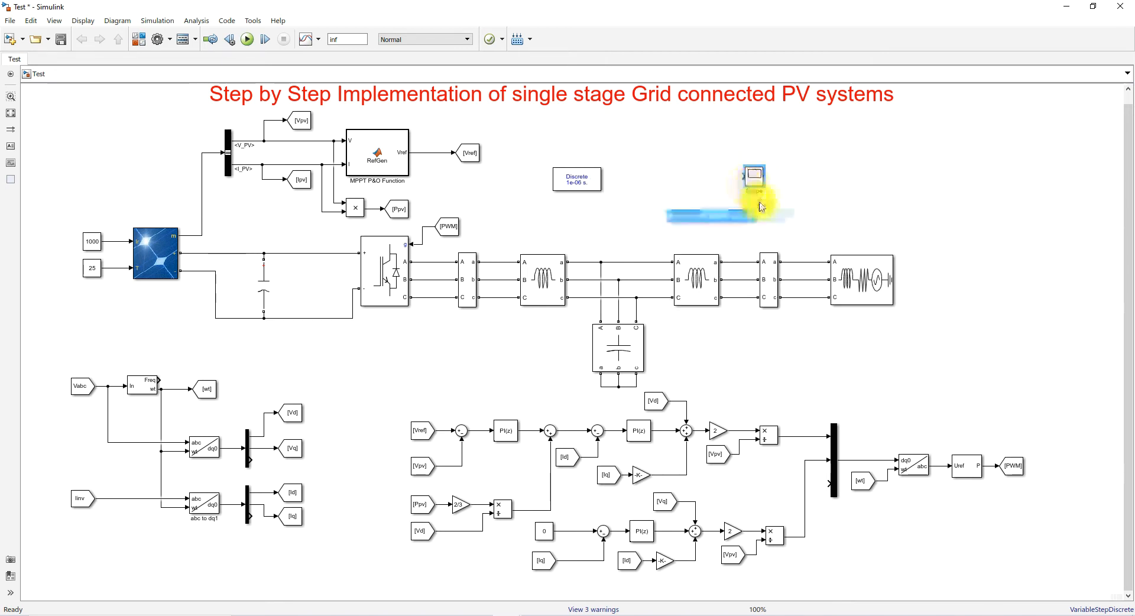
key(Return)
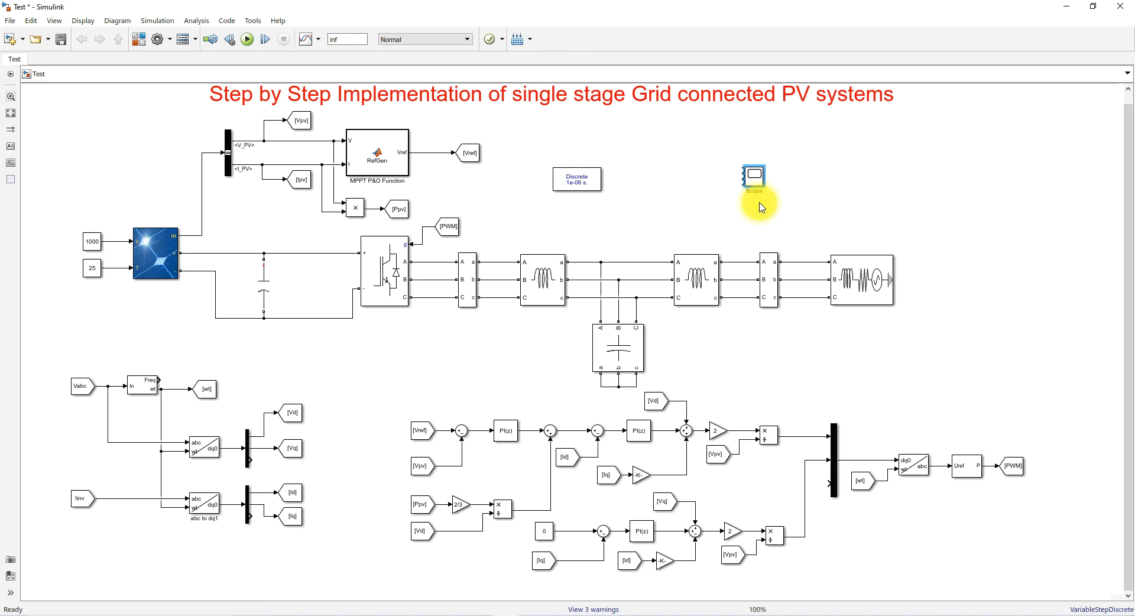
mouse_move(764, 187)
mouse_down()
mouse_move(771, 219)
mouse_move(772, 178)
mouse_move(786, 189)
mouse_up()
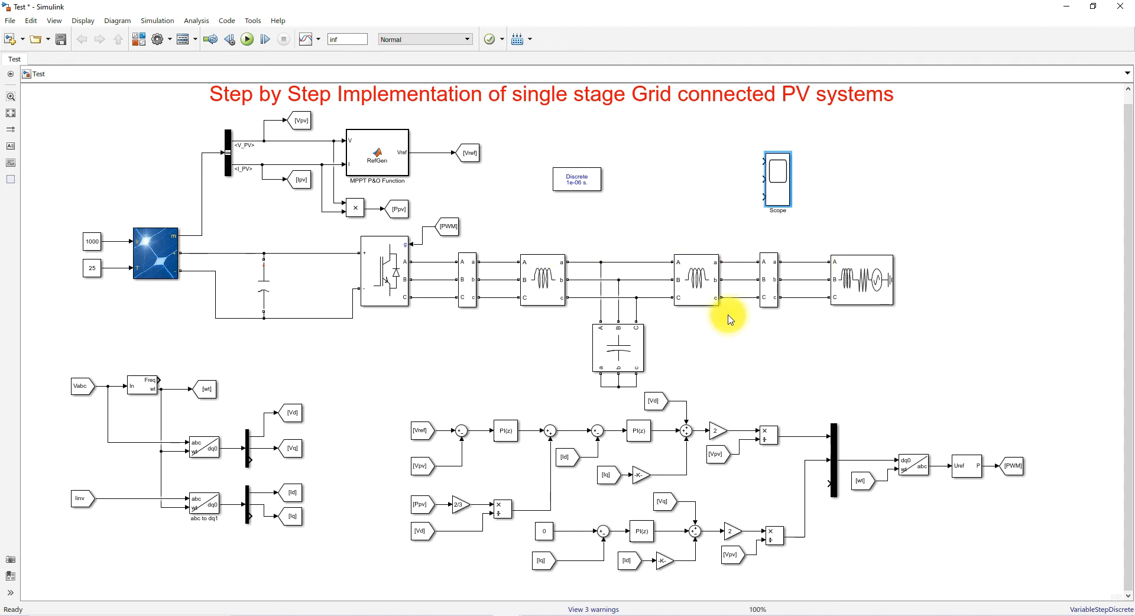
click(731, 191)
Step: Open a block search on the empty canvas between the powergui block and the three-input Scope
double_click(666, 180)
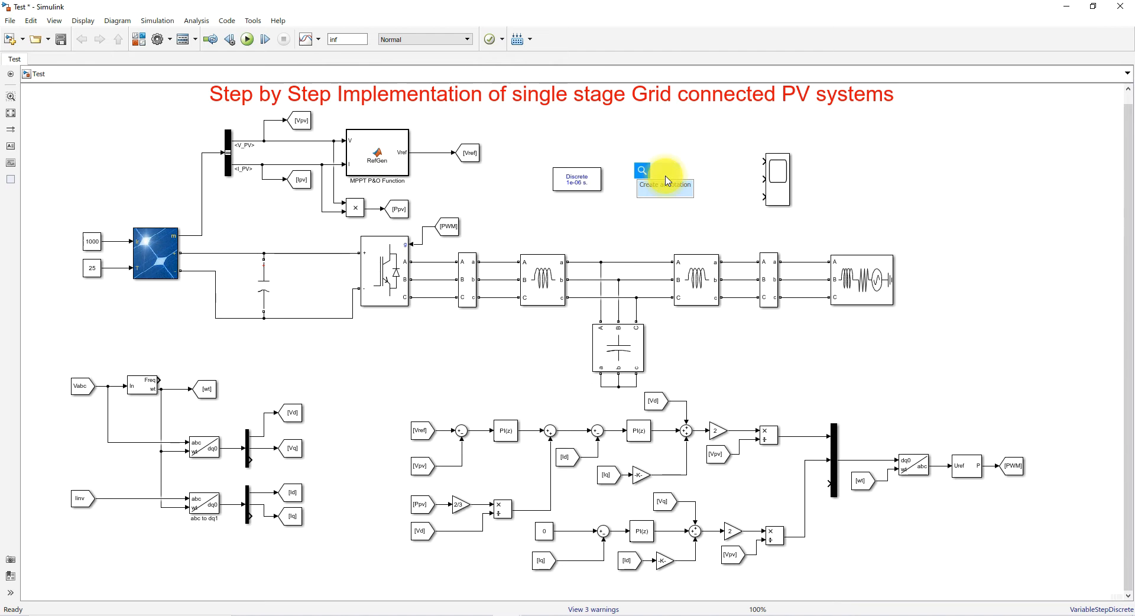
Step: Add a From block between the Discrete powergui block and the scope, and set its Goto tag to Vabc
text(from)
key(Return)
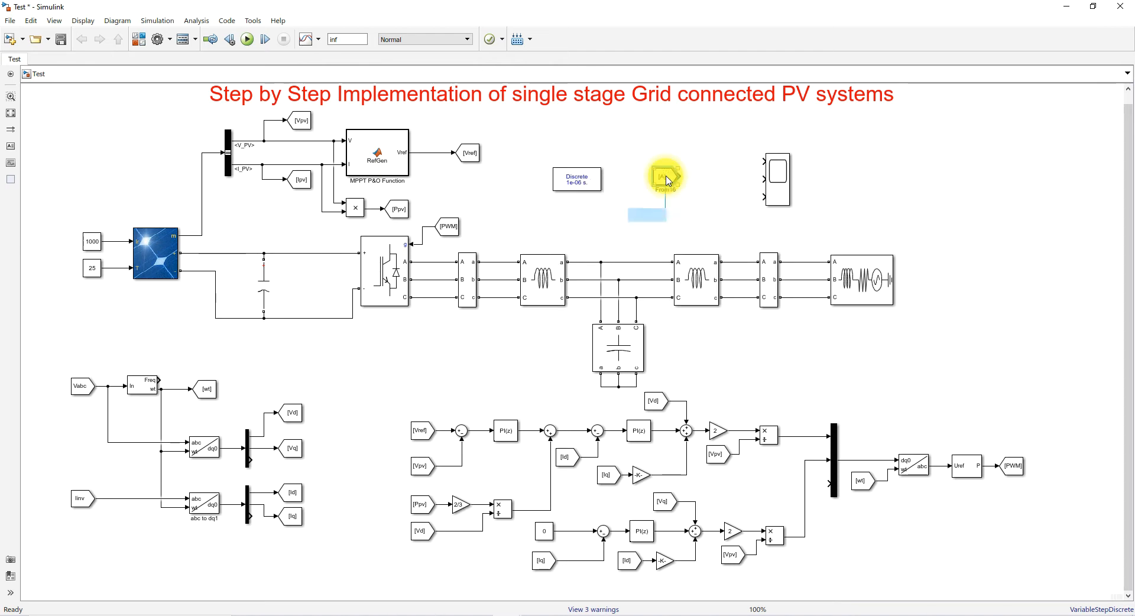
double_click(666, 177)
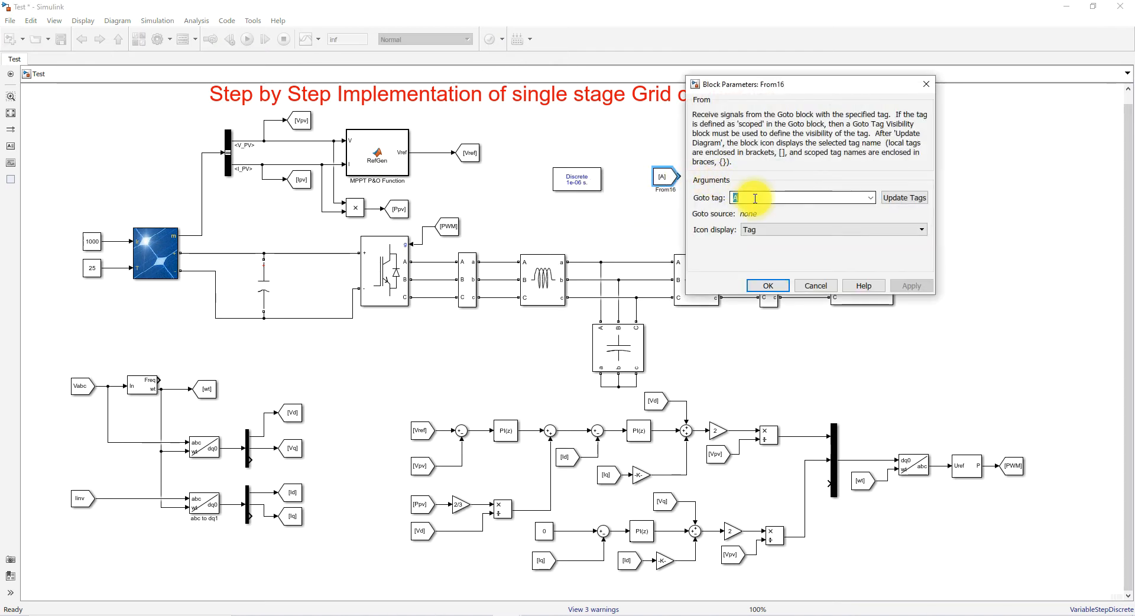
text(Vabc)
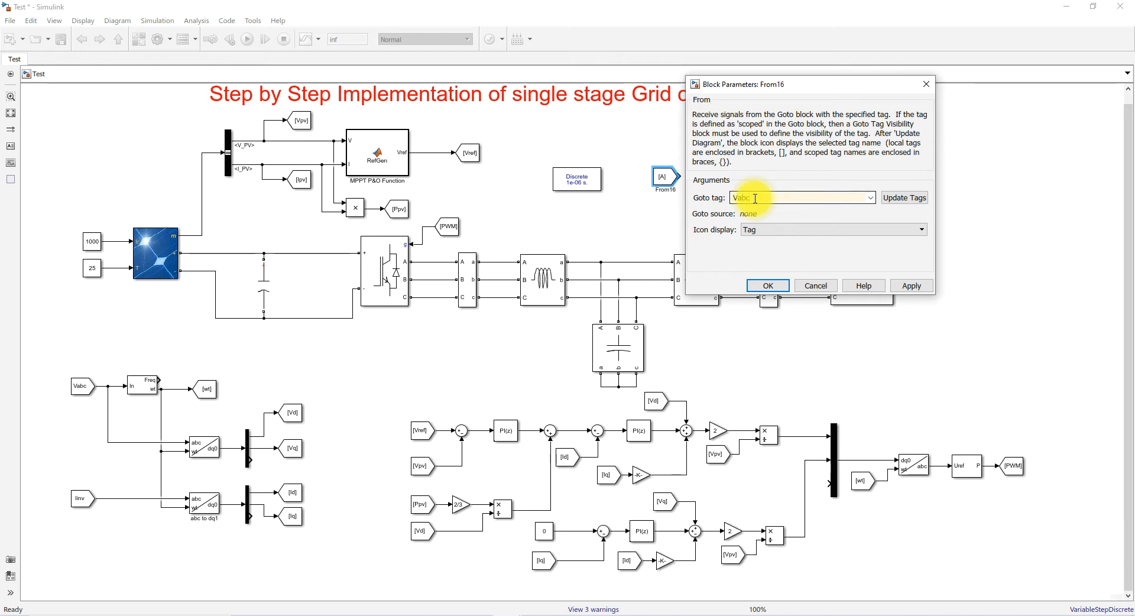
key(Return)
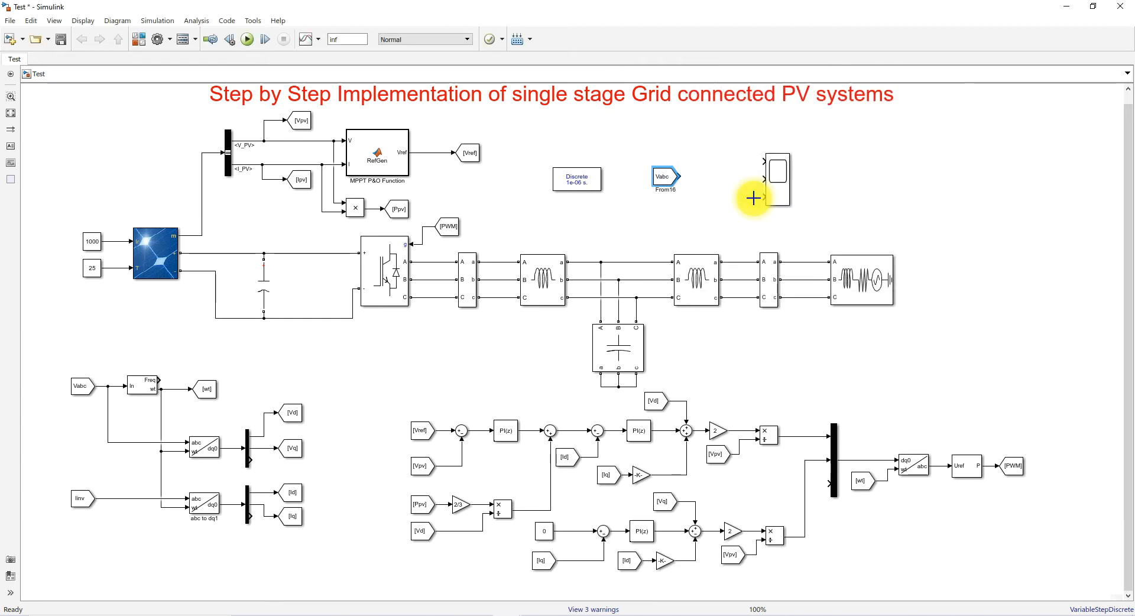
Step: Wire the Vabc From block to the scope's first input and place a copy of it feeding the second input
click(672, 172)
drag(672, 166, 764, 179)
click(728, 163)
click(701, 190)
right_click(686, 166)
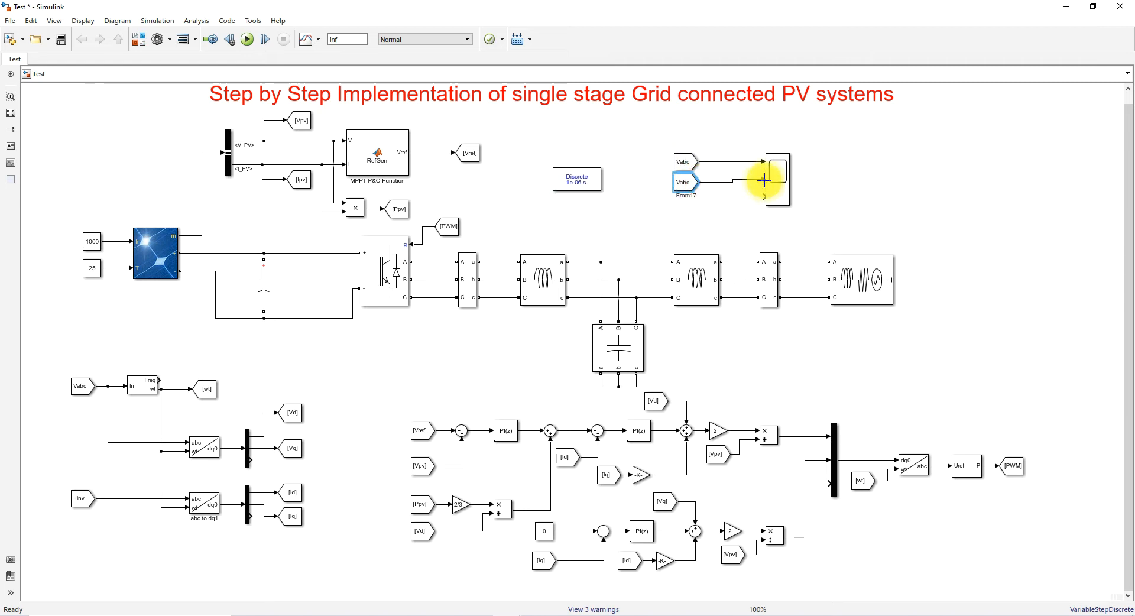
Step: Set the copied From block's Goto tag to Iinv and align the block and scope so the connections run straight
double_click(683, 187)
double_click(781, 210)
text(Iinv)
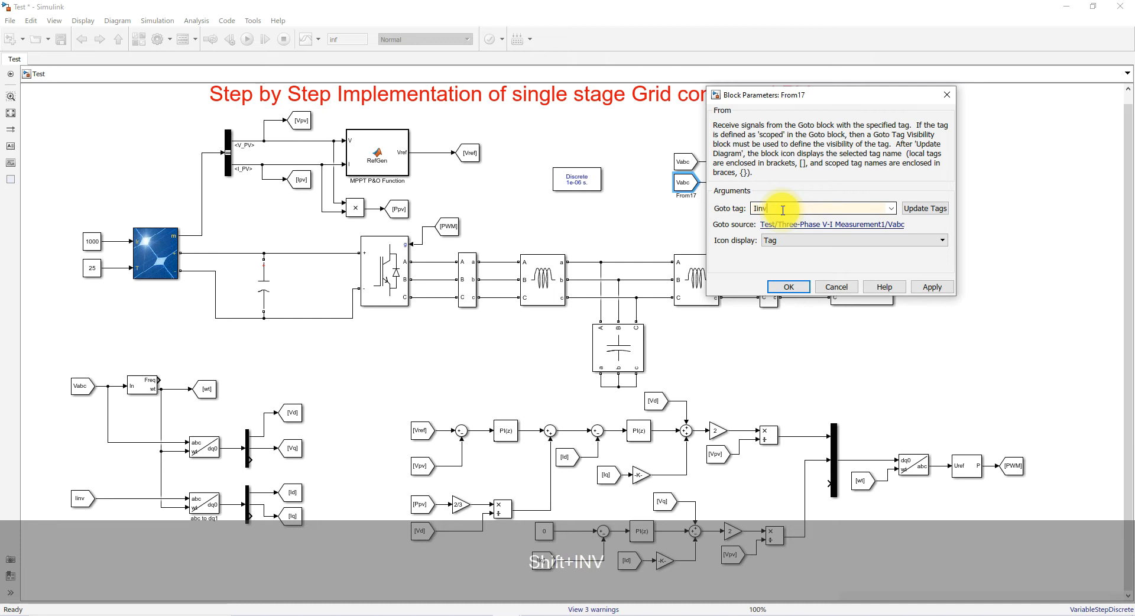
click(933, 287)
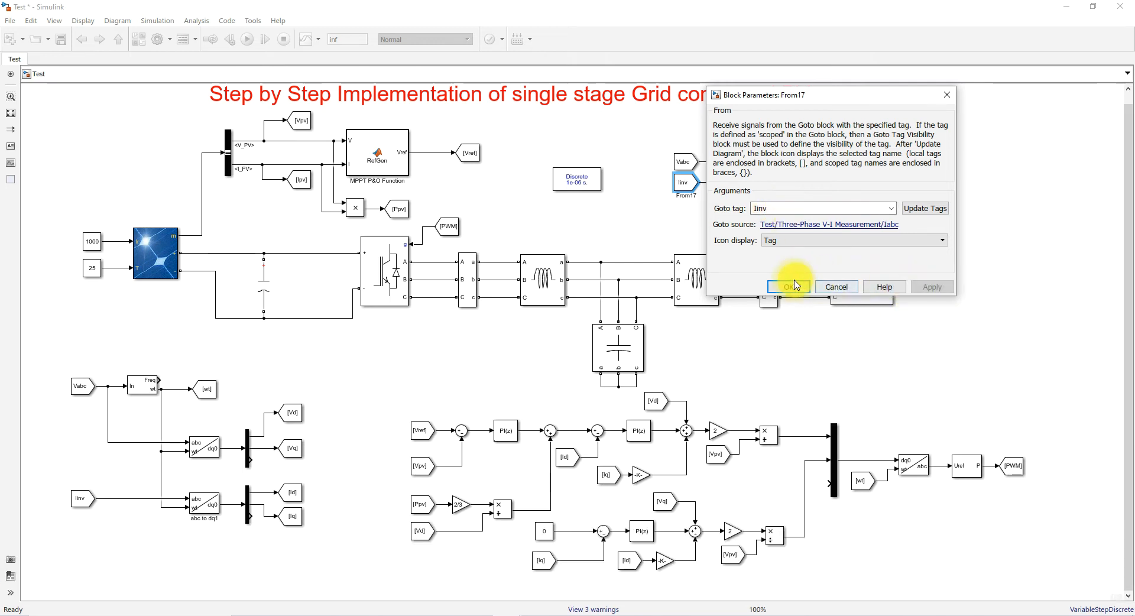
click(789, 286)
click(680, 188)
drag(780, 180, 791, 185)
Step: Add a Power (Positive-Sequence) block fed by the Vabc and Iinv signals, and wire its P output to the scope's third input
click(138, 39)
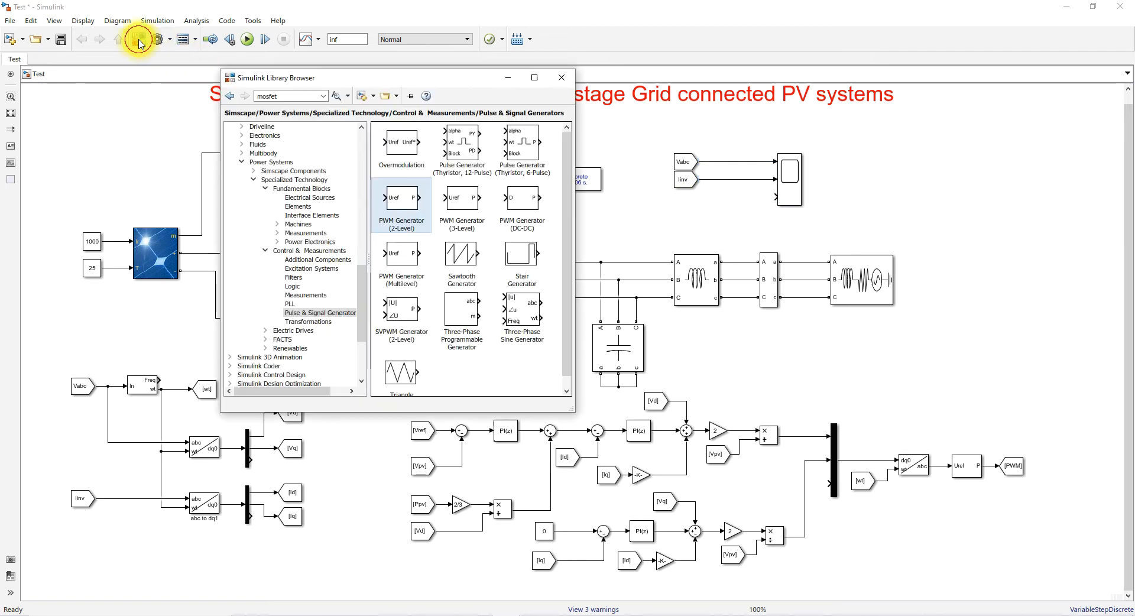
click(289, 296)
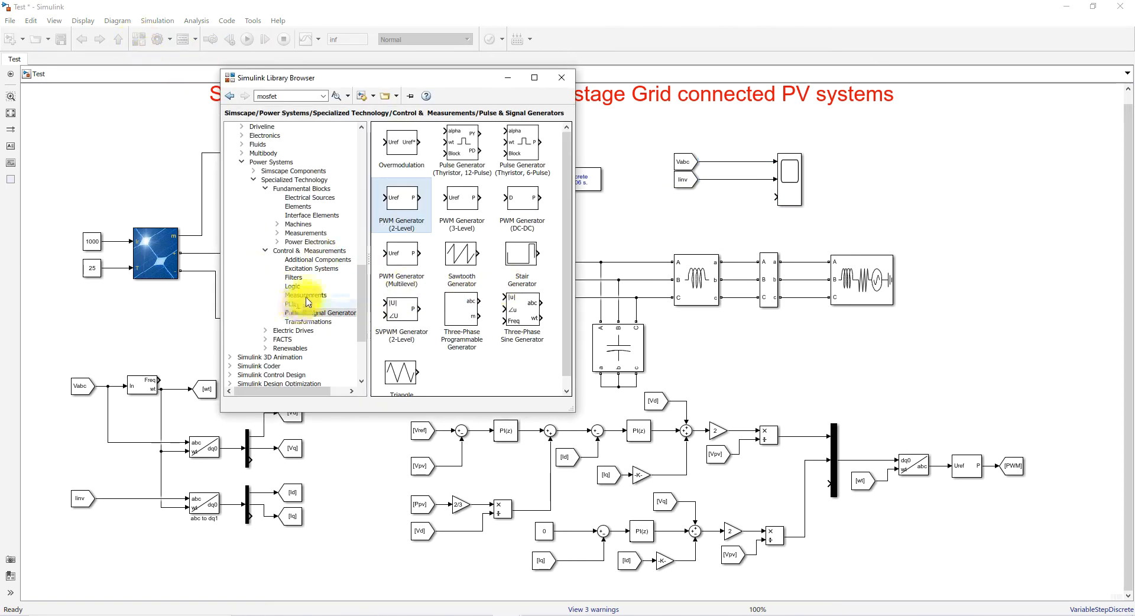
scroll(477, 296, down, 2)
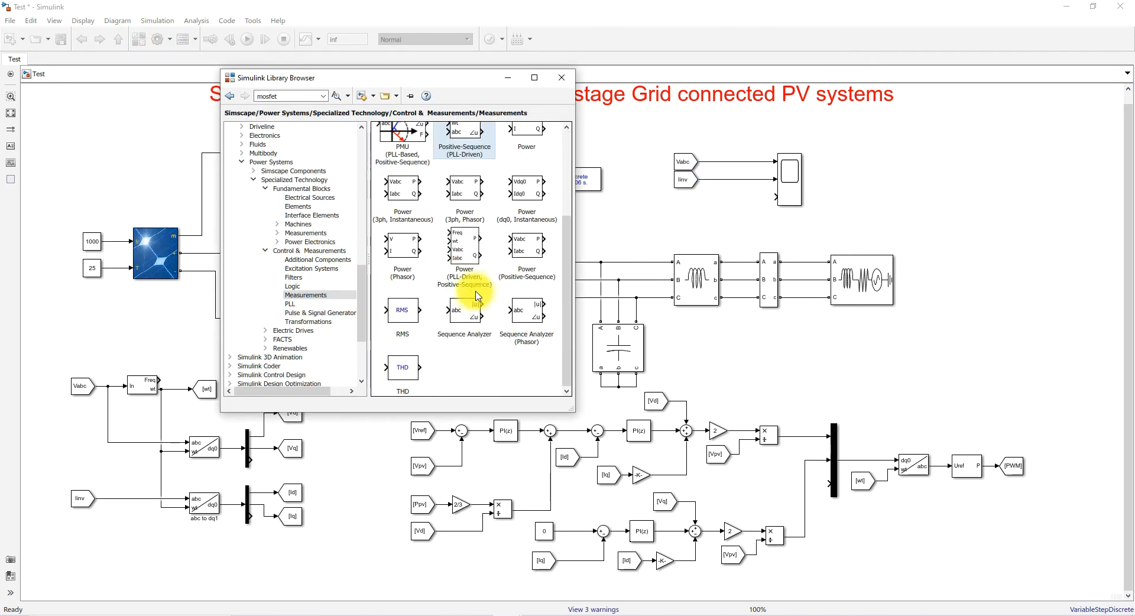
click(515, 257)
mouse_move(527, 247)
mouse_down()
mouse_move(752, 211)
mouse_move(715, 171)
mouse_up()
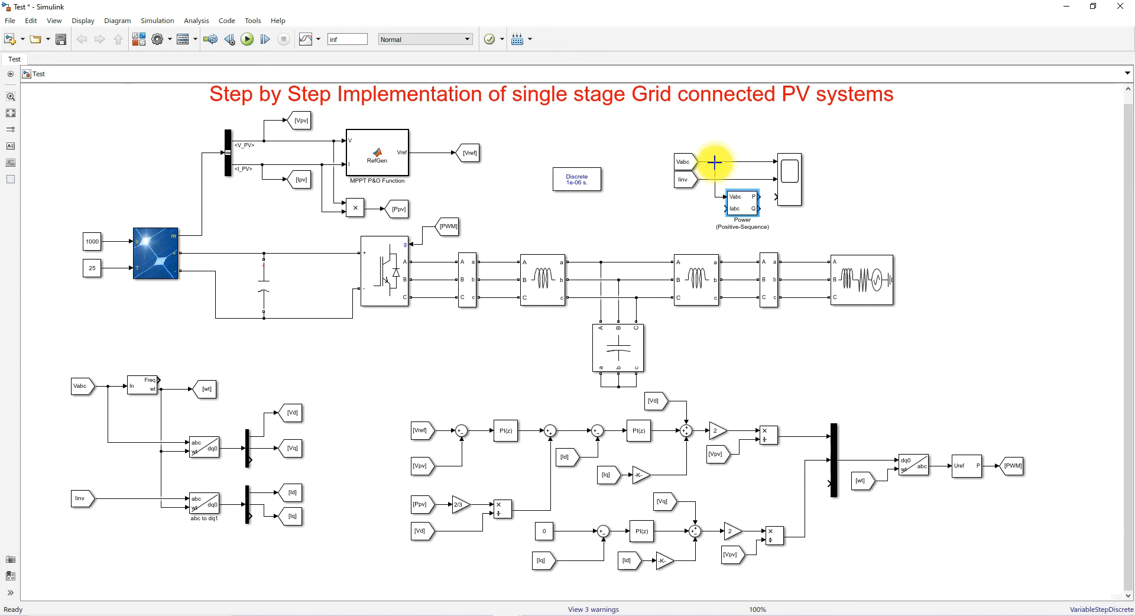
mouse_move(725, 208)
mouse_down()
mouse_move(711, 186)
mouse_move(776, 197)
mouse_up()
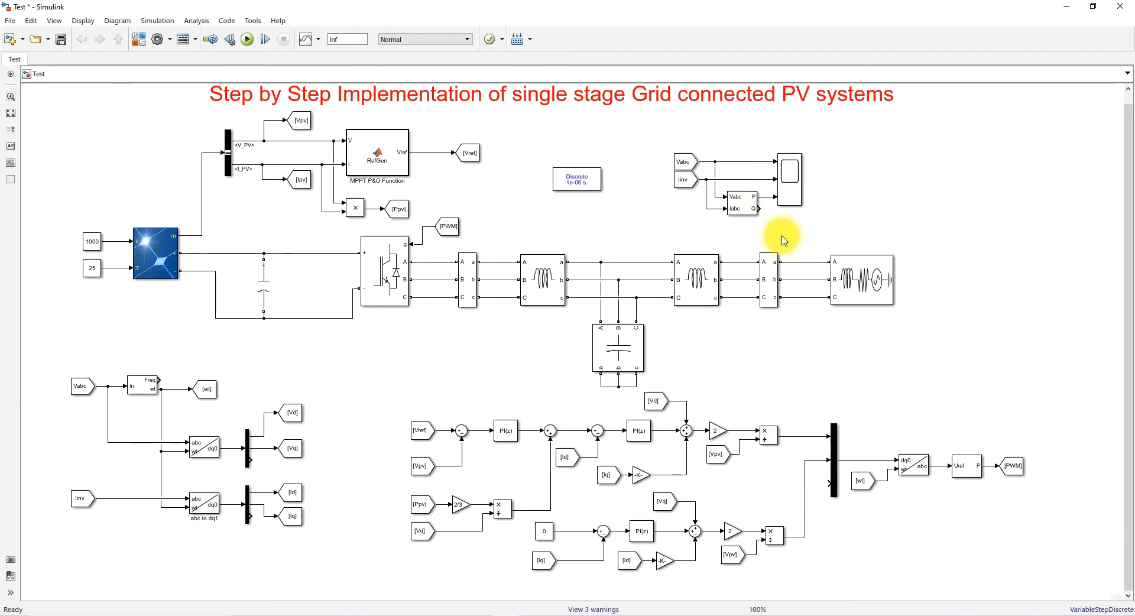
Step: Duplicate the scope beside the original and feed its three inputs from From blocks tagged Vpv, Ipv and Ppv
drag(800, 183, 895, 190)
click(306, 121)
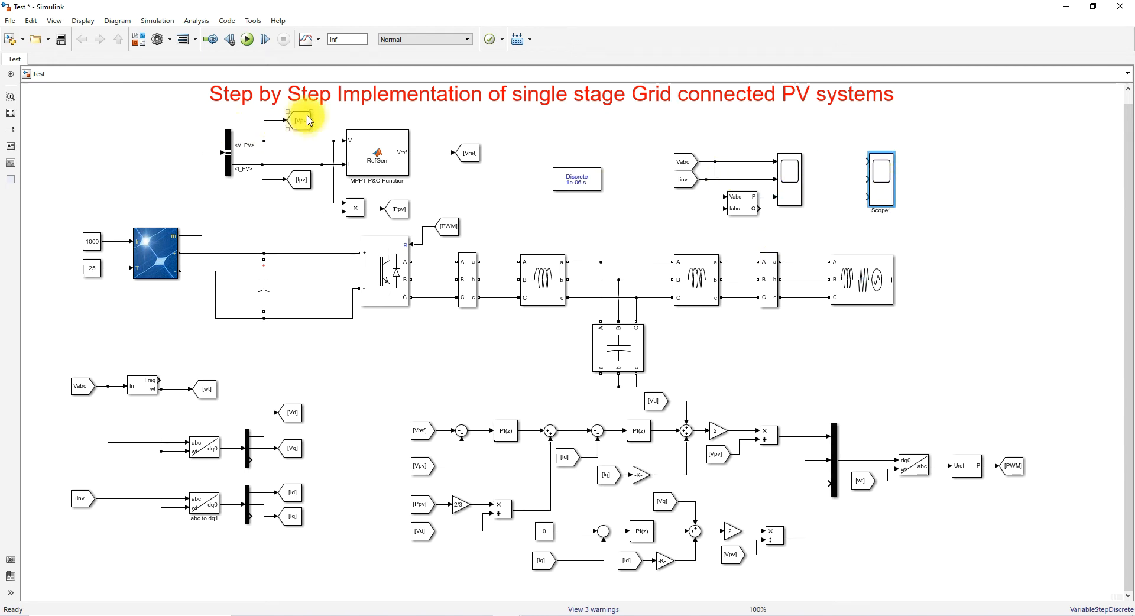
drag(317, 127, 846, 166)
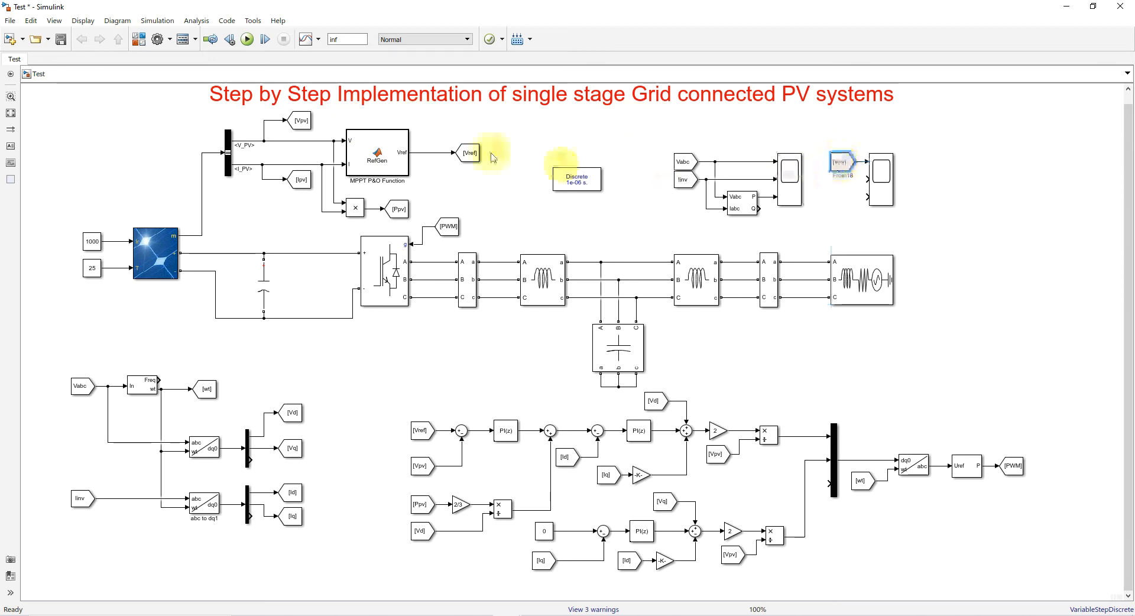
drag(280, 183, 472, 193)
drag(601, 202, 841, 192)
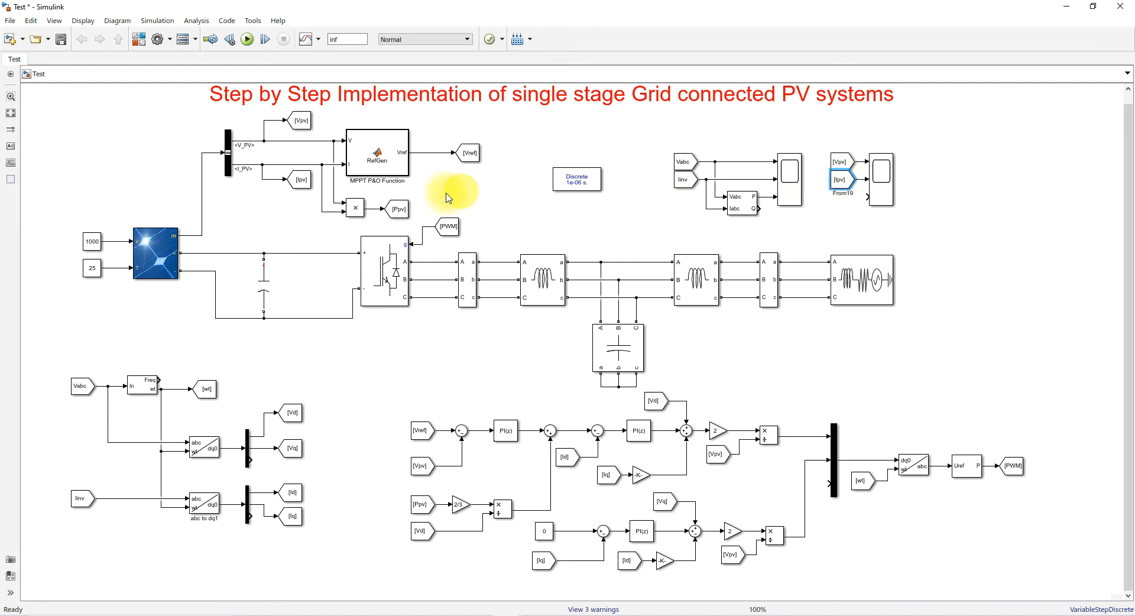
drag(401, 208, 847, 202)
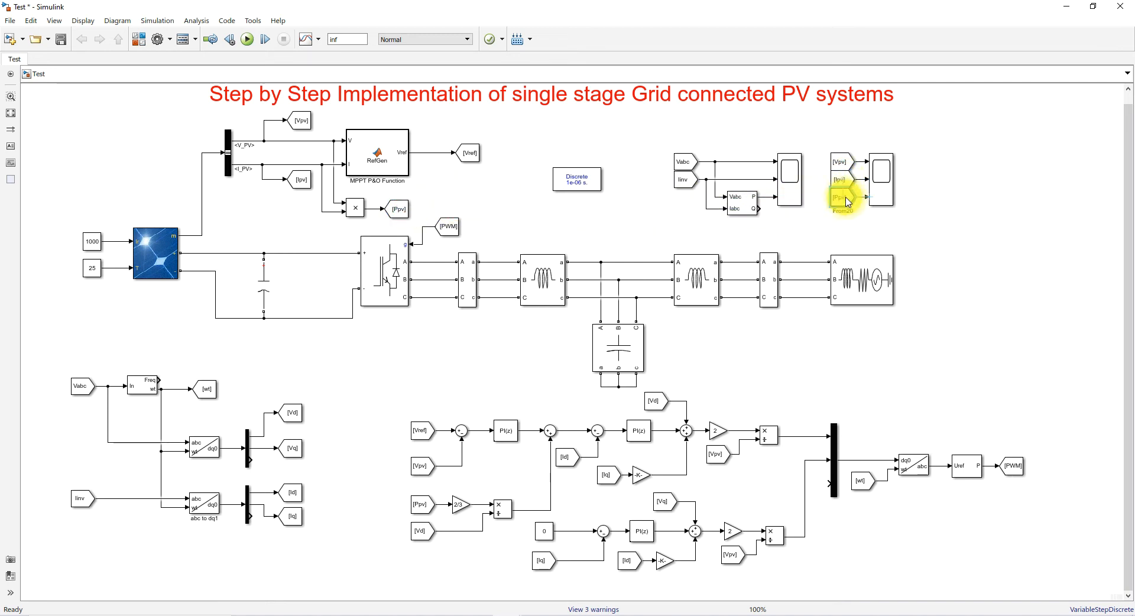
Step: Rename the scope with the Vabc and Iinv signals to Inverter and the scope with the PV signals to PV
click(793, 198)
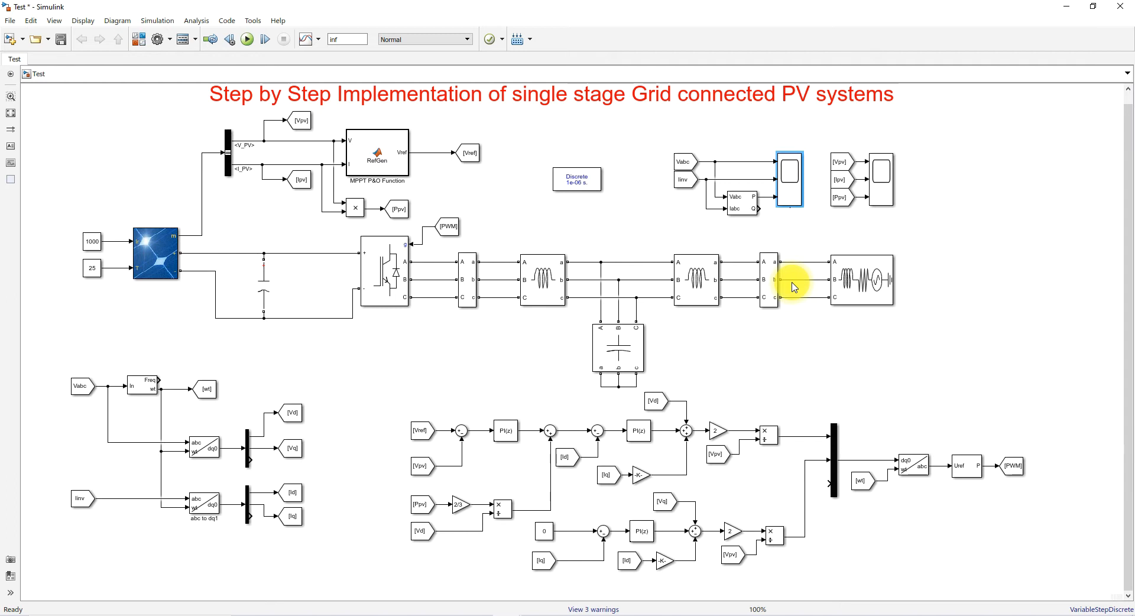
text(Inverter)
click(822, 241)
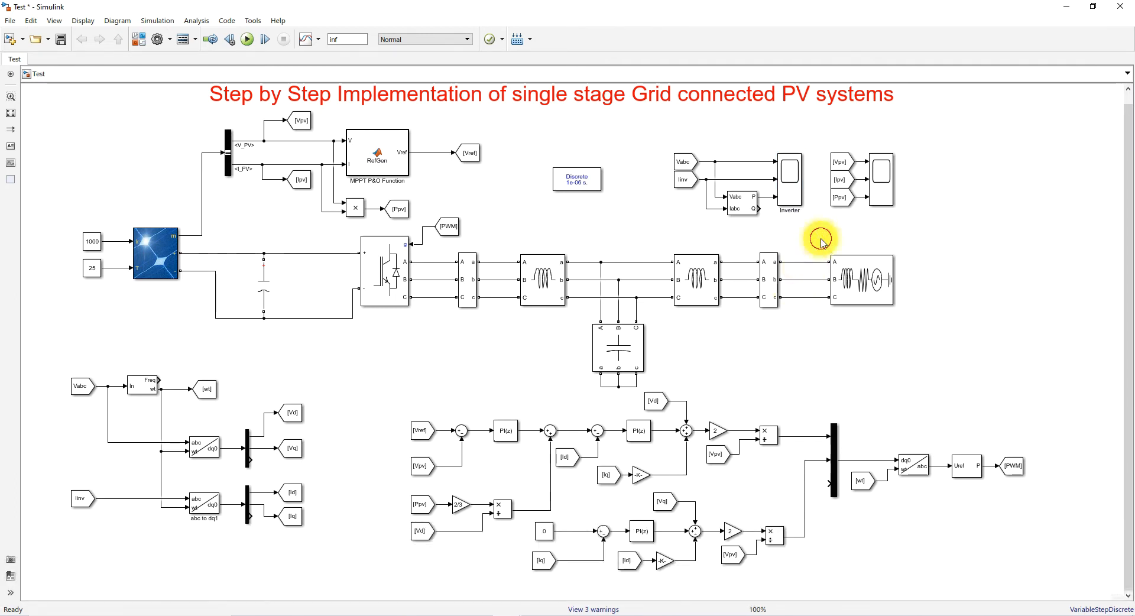
click(880, 198)
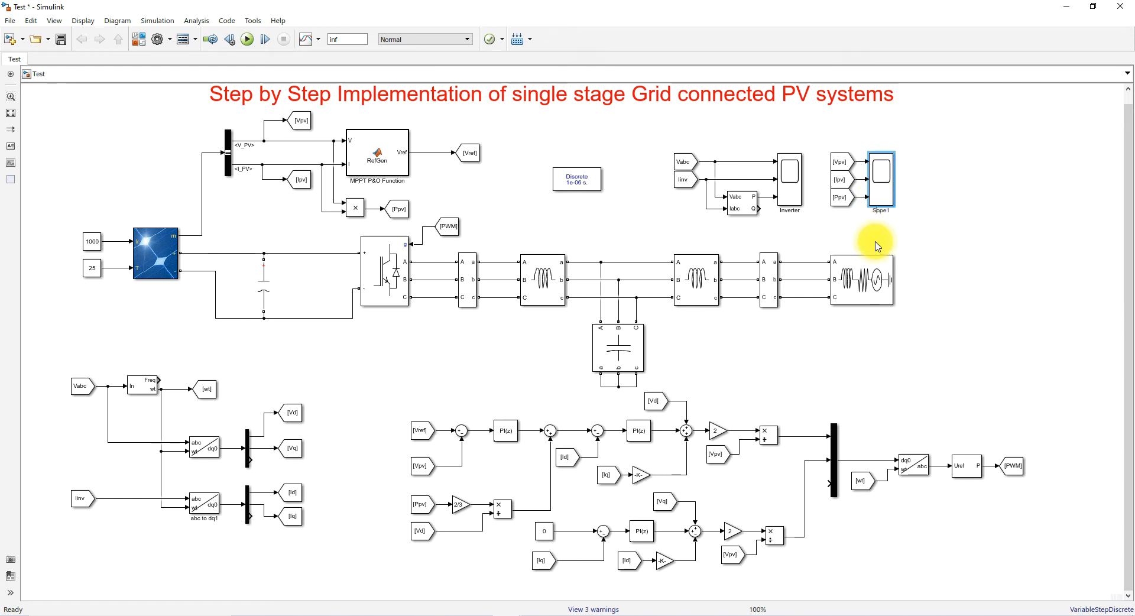
key(Delete)
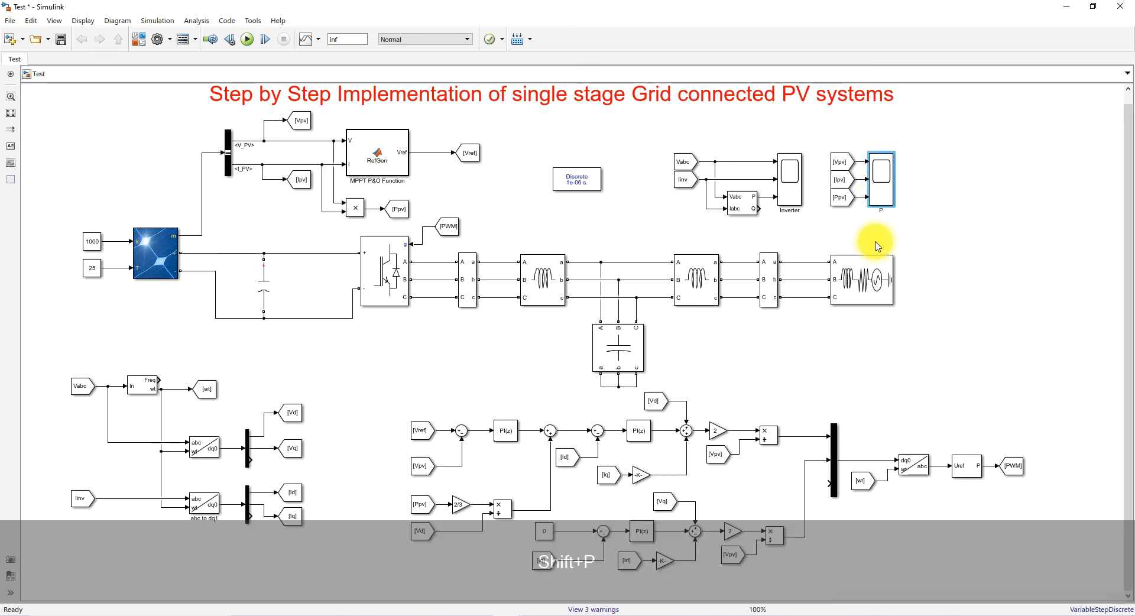
text(PV)
Step: Copy the whole Inverter measurement group to the free area beyond the PV scope and rename the copied scope Grid
drag(674, 147, 797, 222)
key(ctrl+v)
drag(1033, 182, 1043, 196)
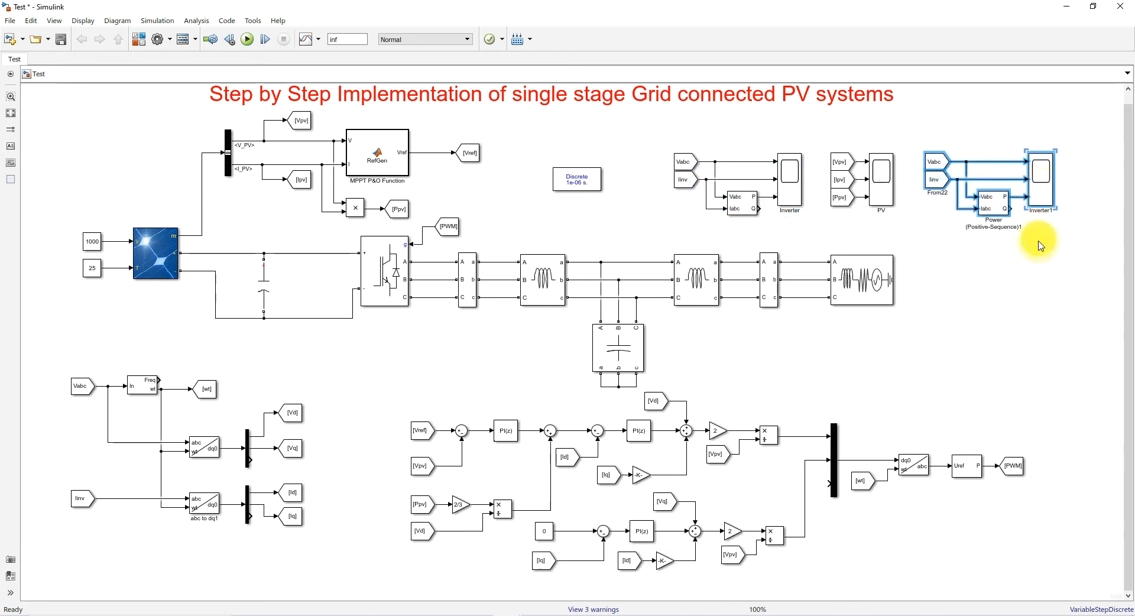
click(1039, 242)
click(1036, 205)
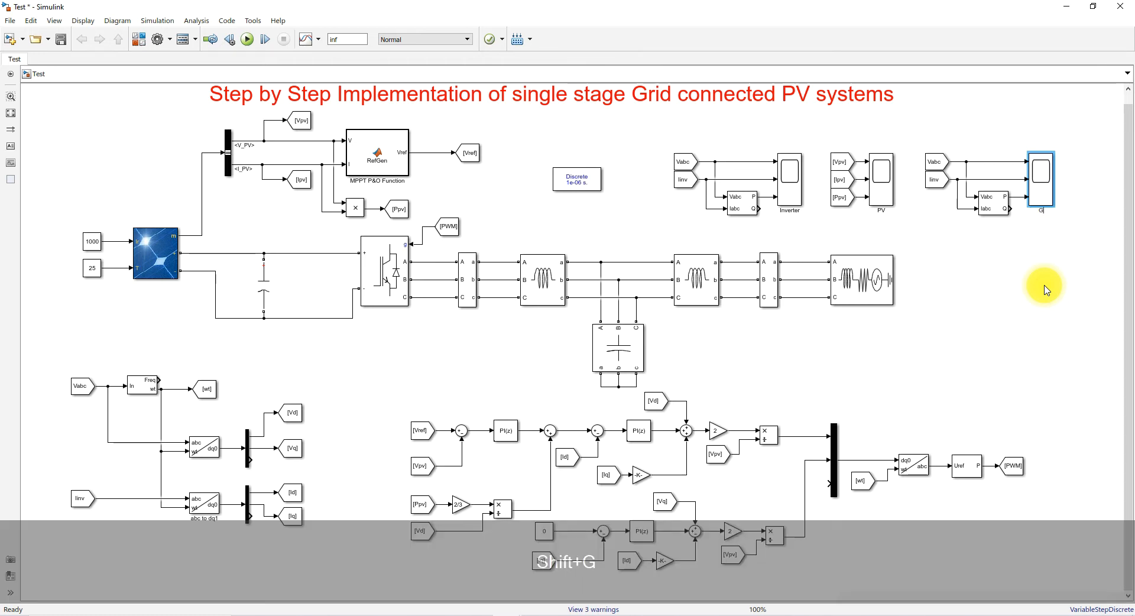
Step: Change the Goto tag of the Grid group's Iinv From block to Iabc
double_click(935, 179)
double_click(761, 205)
text(O)
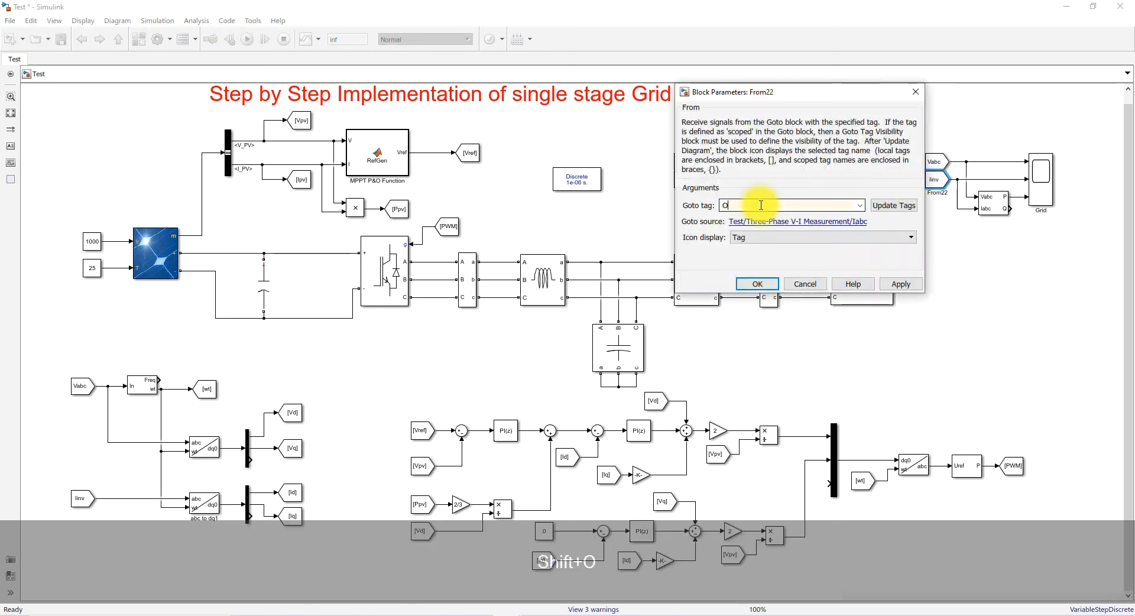
text(Iabe)
key(BackSpace)
text(c)
click(890, 206)
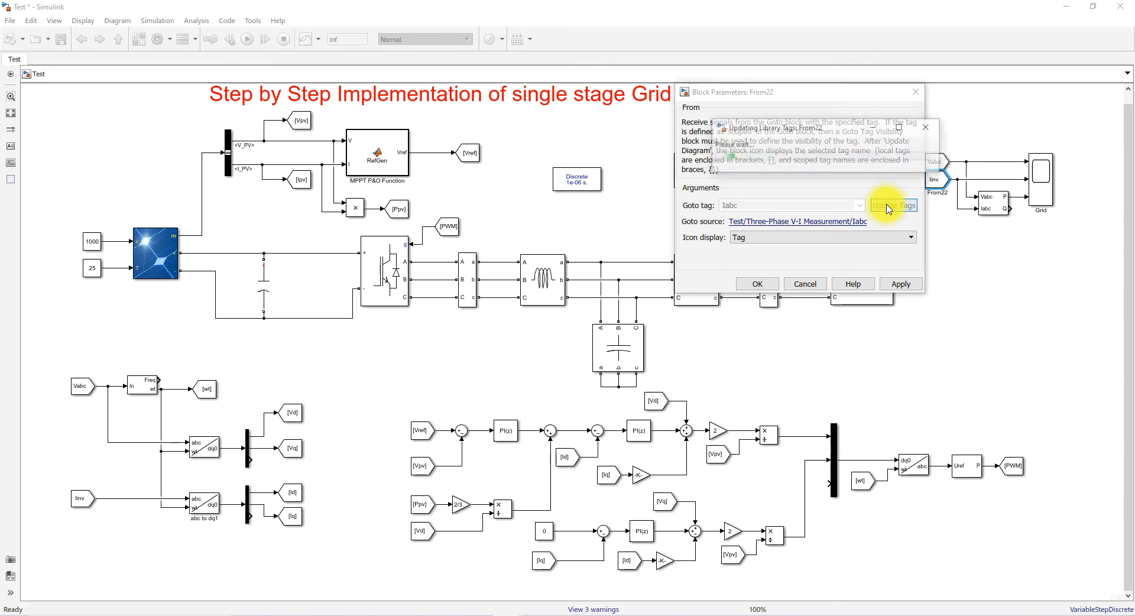
click(902, 284)
click(755, 284)
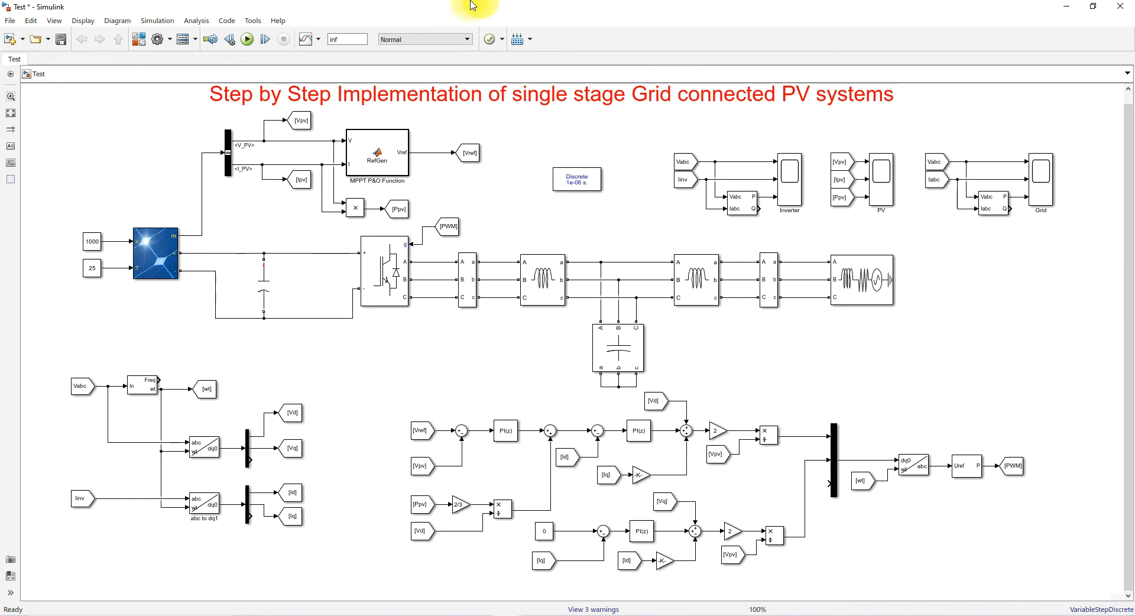
Step: Set the simulation stop time to 1, fit the diagram to the view and save the model
double_click(343, 41)
text(1)
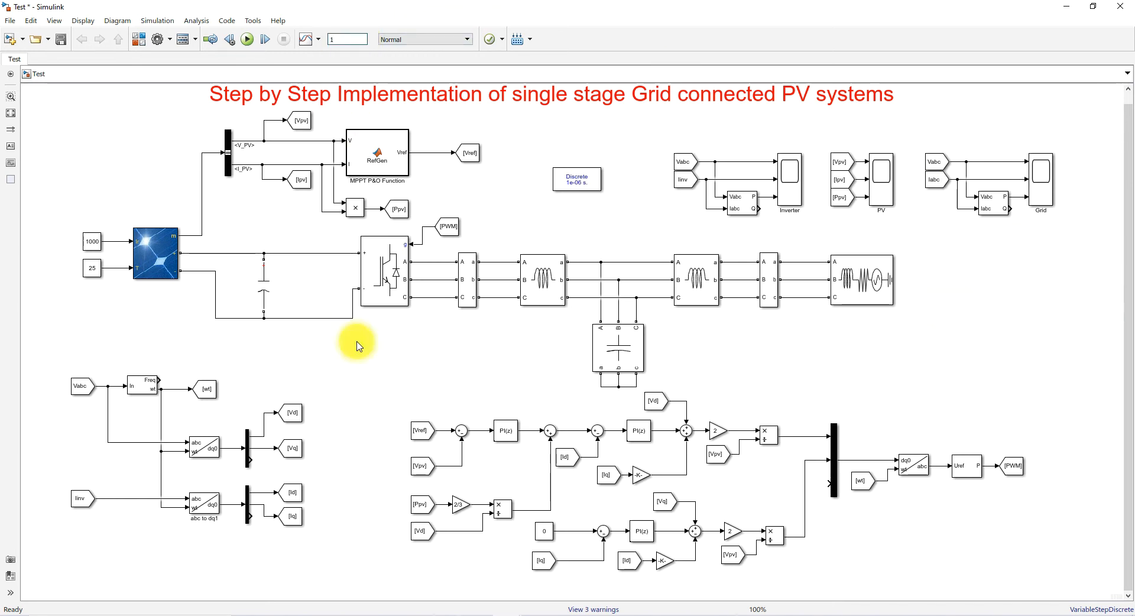
click(14, 115)
click(61, 40)
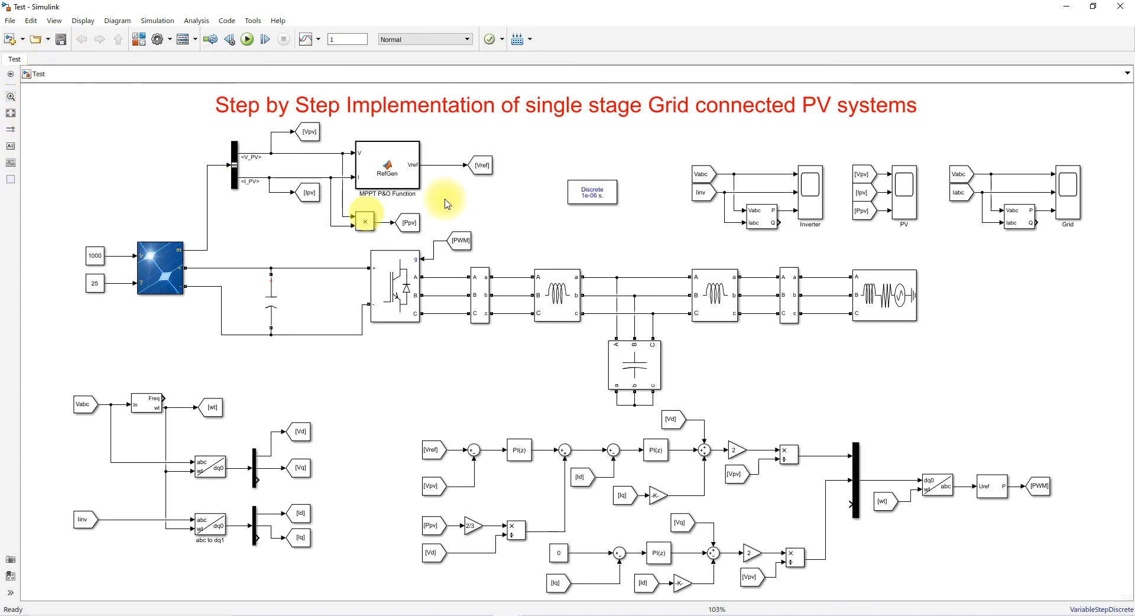
Step: Open the display windows of the PV, Inverter and Grid scopes
click(903, 219)
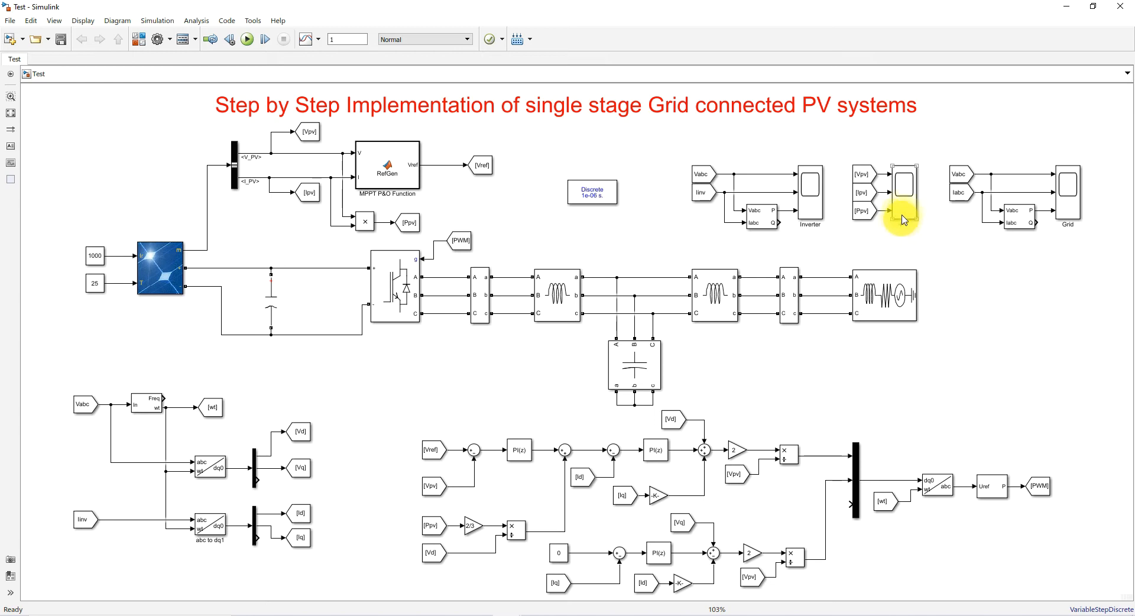
double_click(904, 214)
double_click(806, 203)
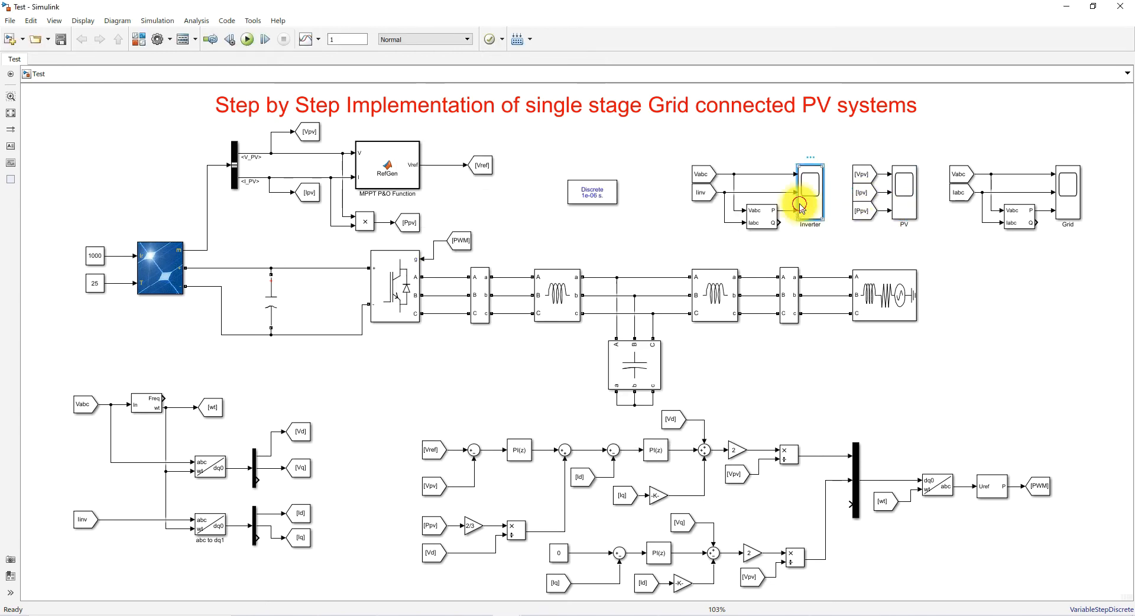
double_click(1068, 201)
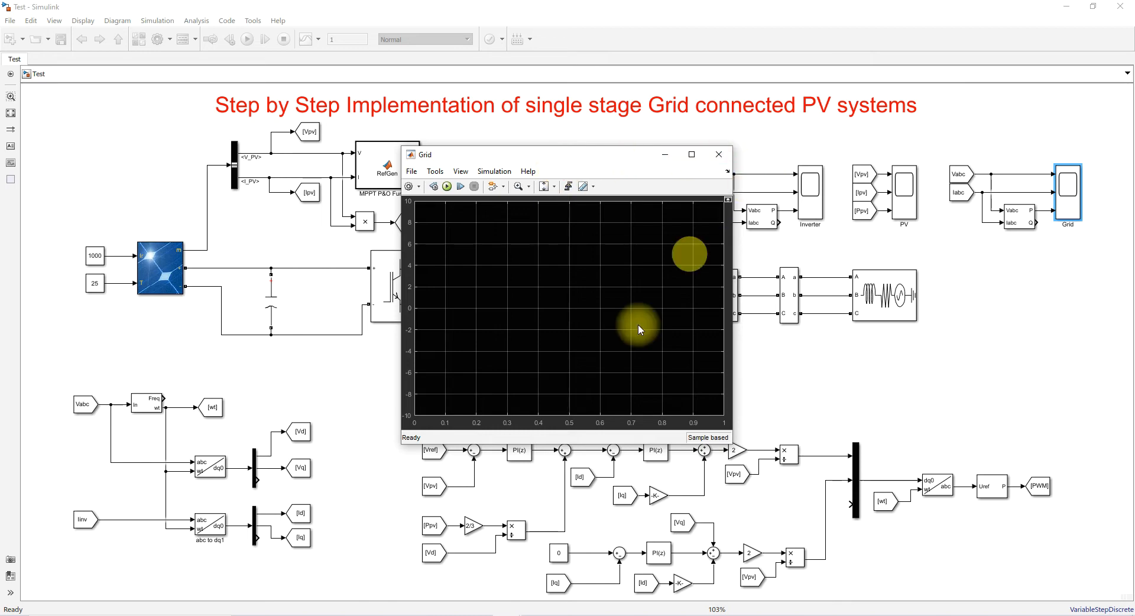
Step: Spread out the overlapping PV, Inverter and Grid scope windows so each one is accessible
click(504, 611)
click(629, 591)
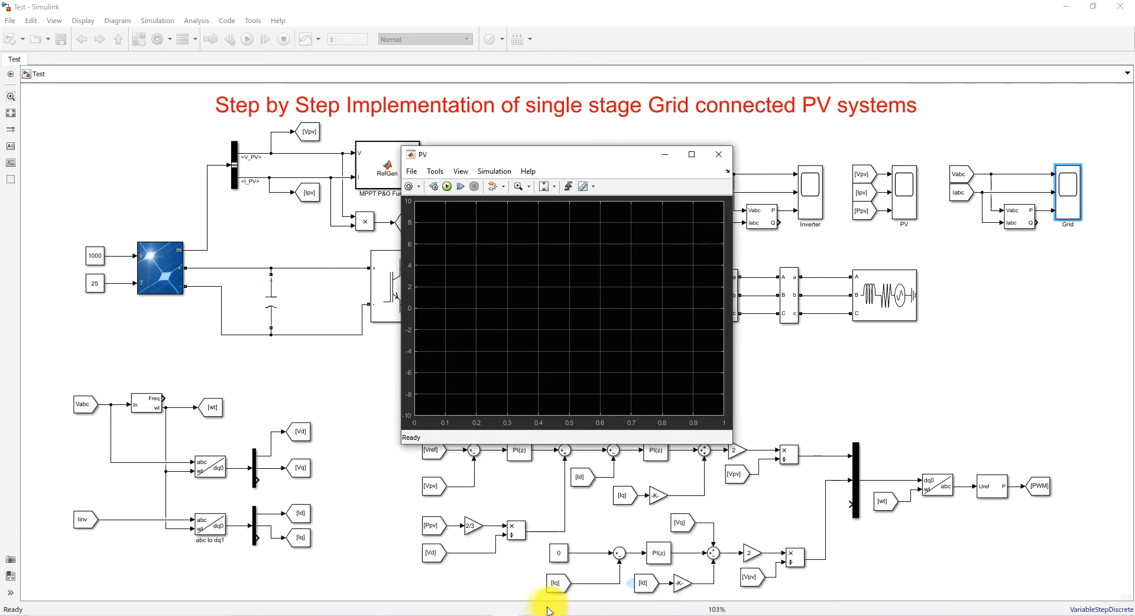
click(512, 612)
click(736, 582)
click(507, 611)
click(834, 576)
drag(553, 157, 937, 135)
drag(608, 157, 758, 154)
drag(495, 157, 200, 96)
Step: Set the PV scope's layout to three displays stacked vertically in its configuration properties
click(155, 110)
click(155, 141)
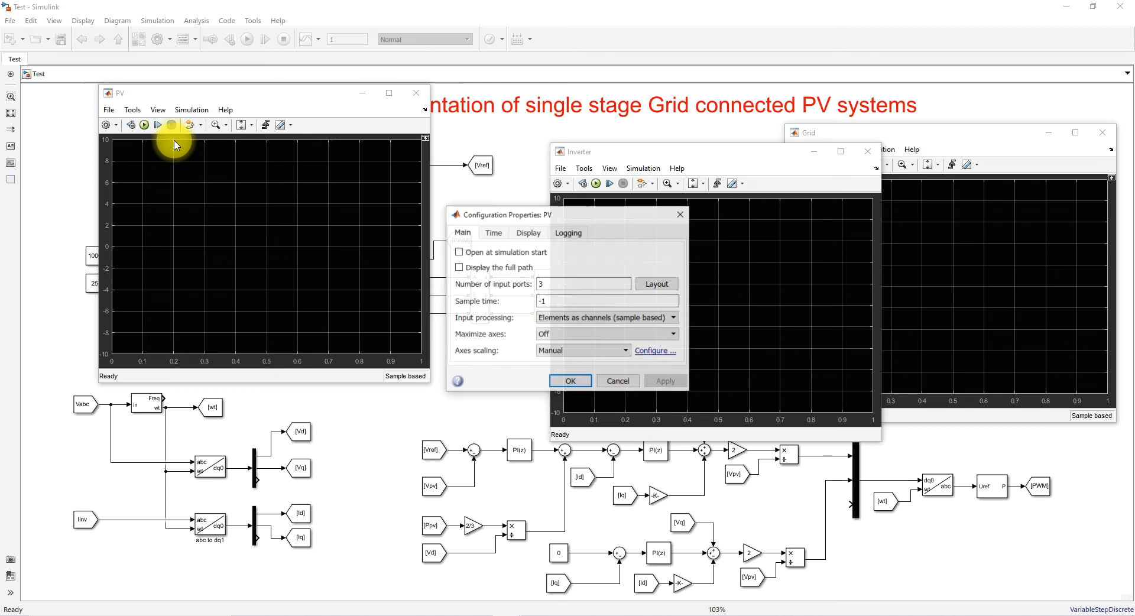
click(497, 233)
click(528, 233)
click(462, 232)
click(656, 284)
click(706, 334)
click(661, 384)
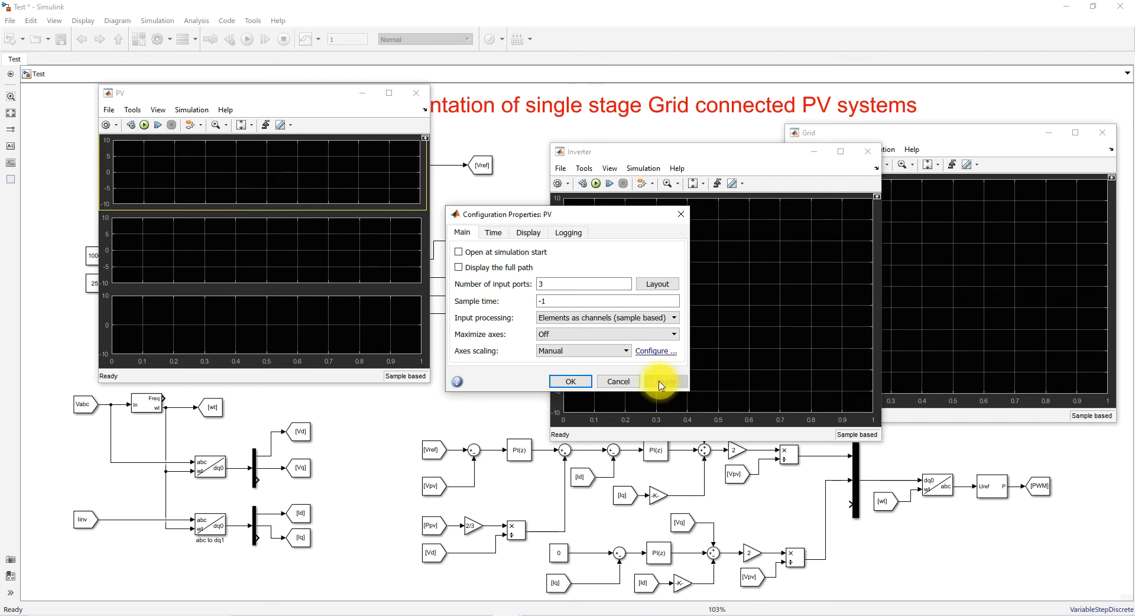
click(571, 381)
Step: Set the Inverter scope's layout to three displays stacked vertically in its configuration properties
click(610, 169)
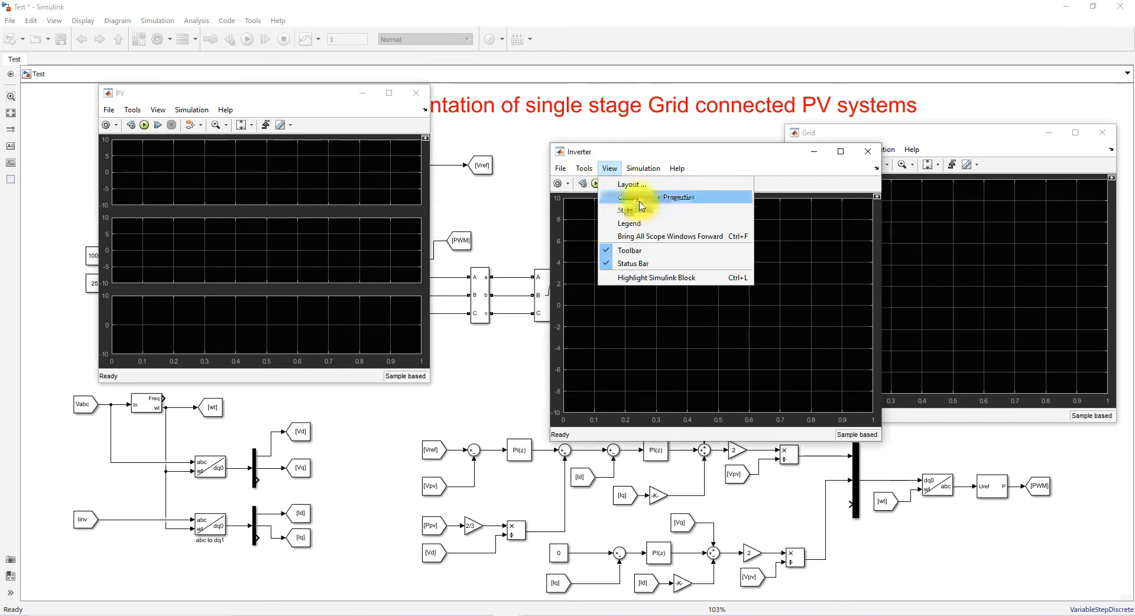
click(645, 197)
click(670, 287)
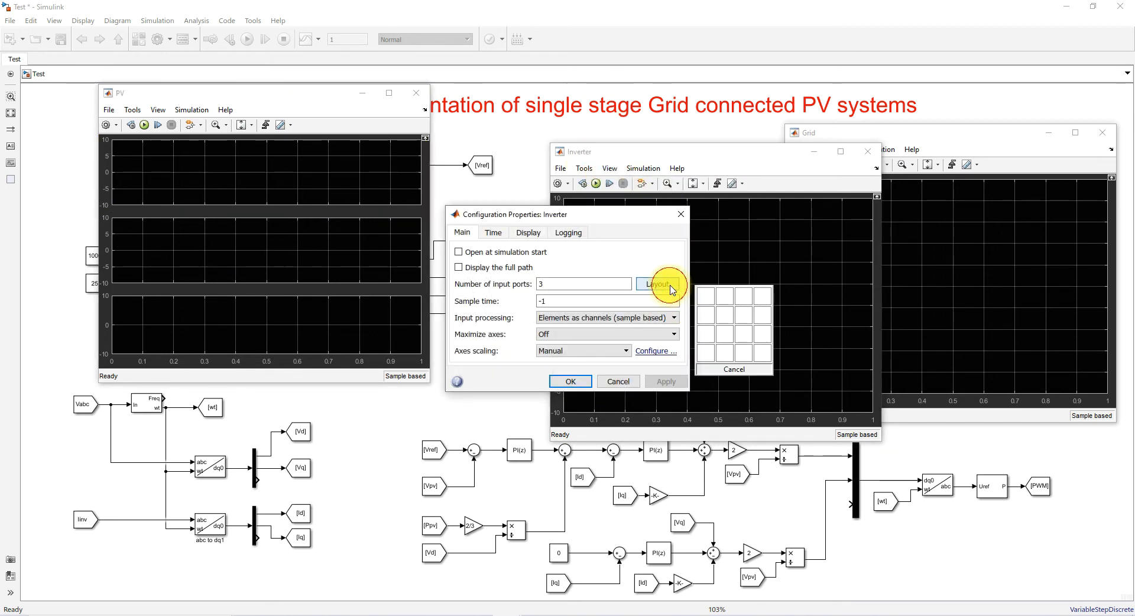
click(706, 334)
click(571, 382)
Step: Set the Grid scope's layout to three displays stacked vertically in its configuration properties
click(930, 133)
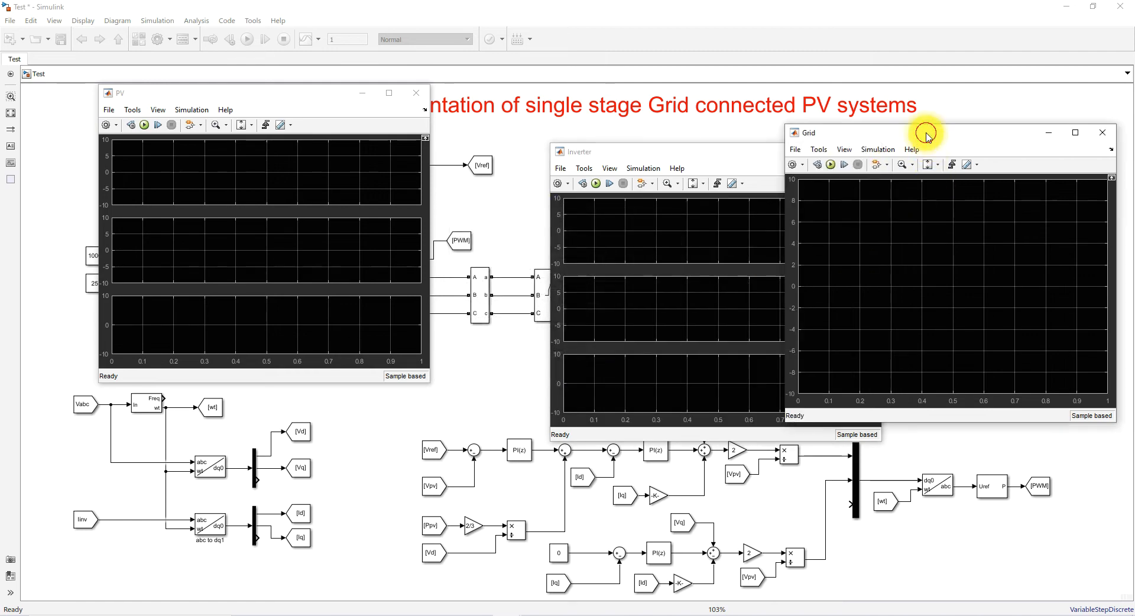
click(845, 149)
click(860, 184)
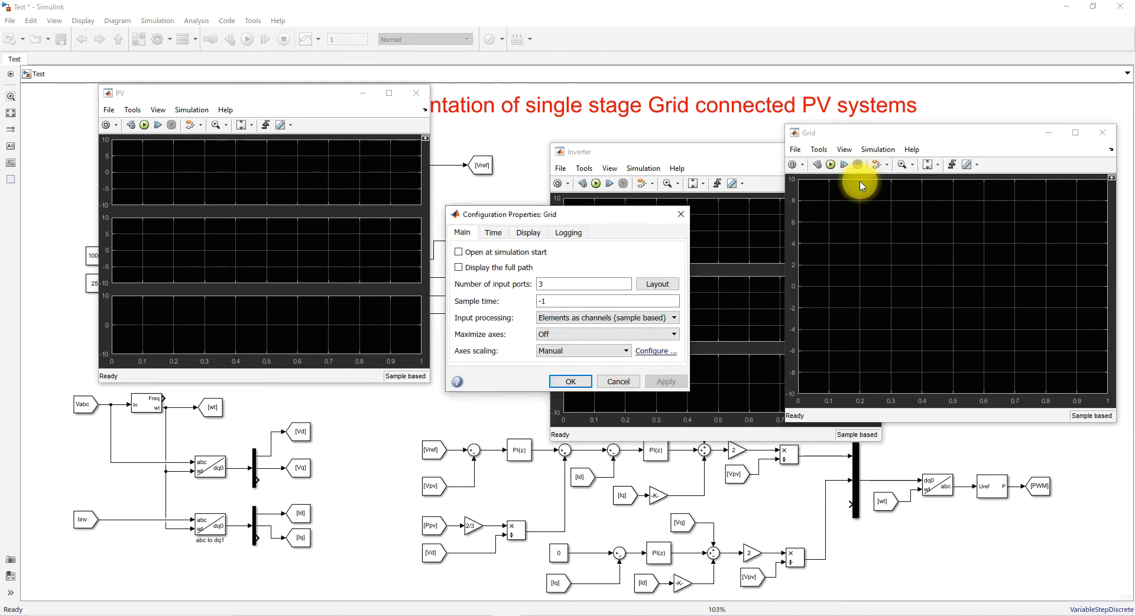
click(645, 285)
click(709, 329)
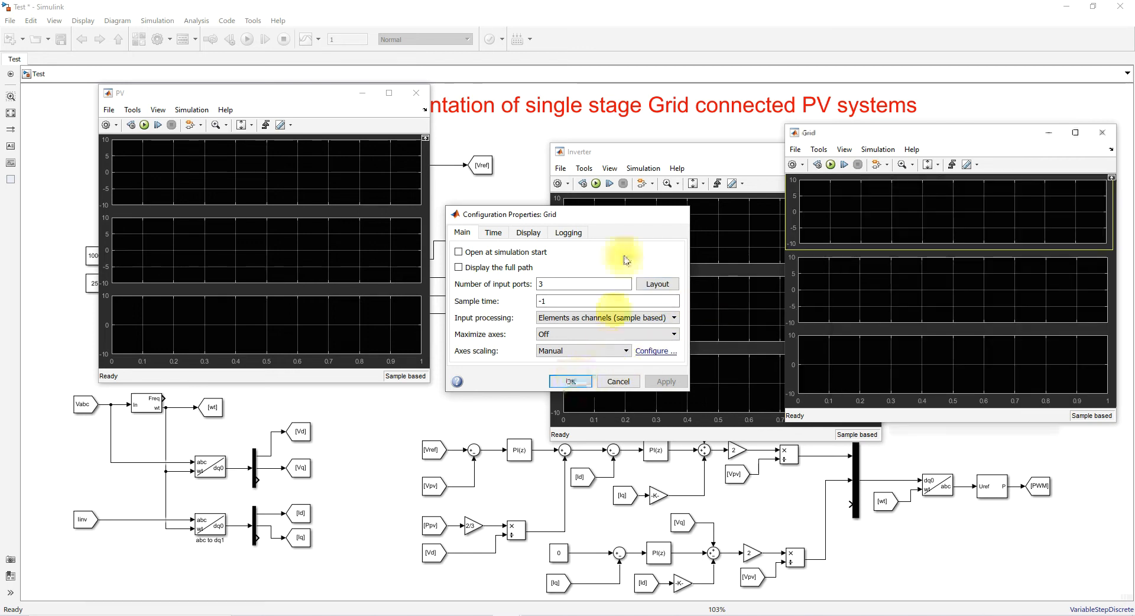
click(571, 381)
Step: Move the Inverter scope window beside the PV scope and enable logging its data to the workspace
drag(648, 152, 522, 102)
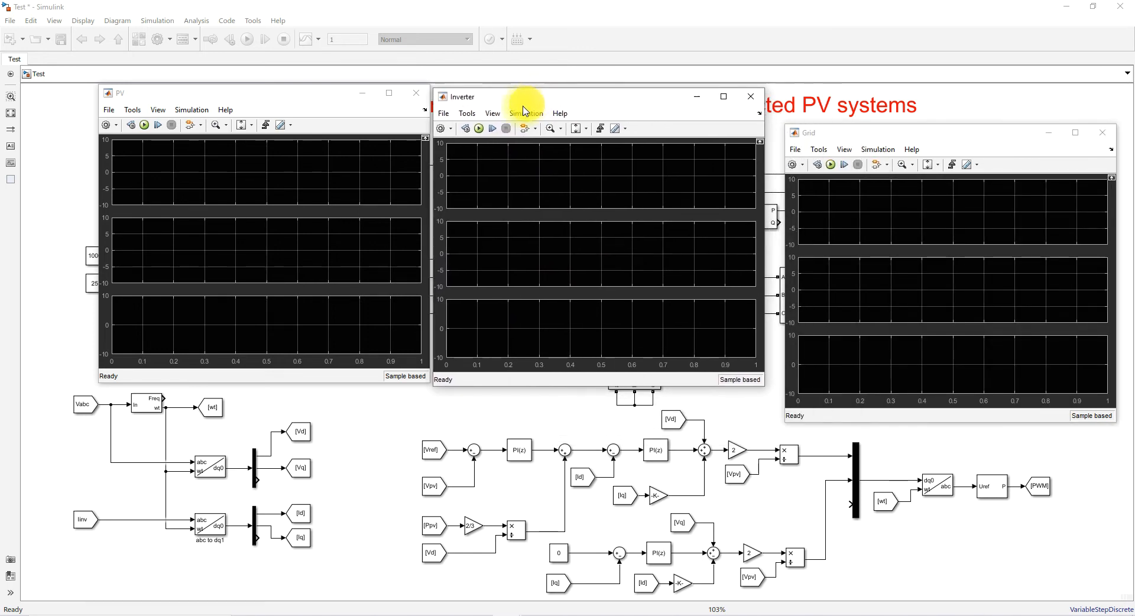
click(493, 113)
click(513, 144)
click(568, 232)
click(500, 285)
click(577, 385)
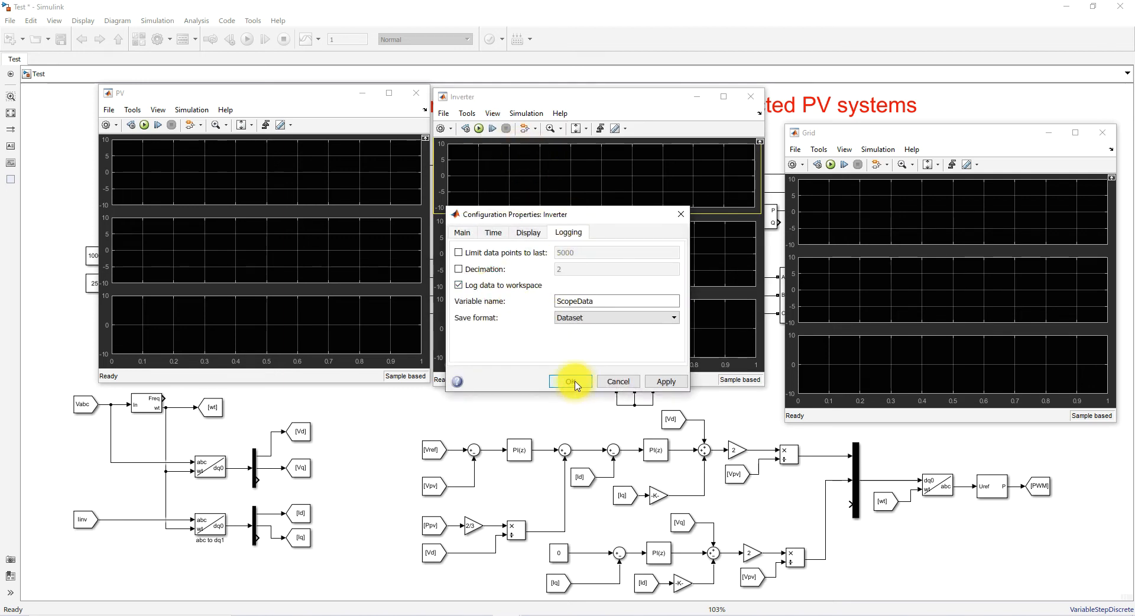
Step: Move the Grid scope window beside the Inverter scope and enable logging its data to the workspace
drag(892, 133, 874, 93)
click(826, 111)
click(844, 132)
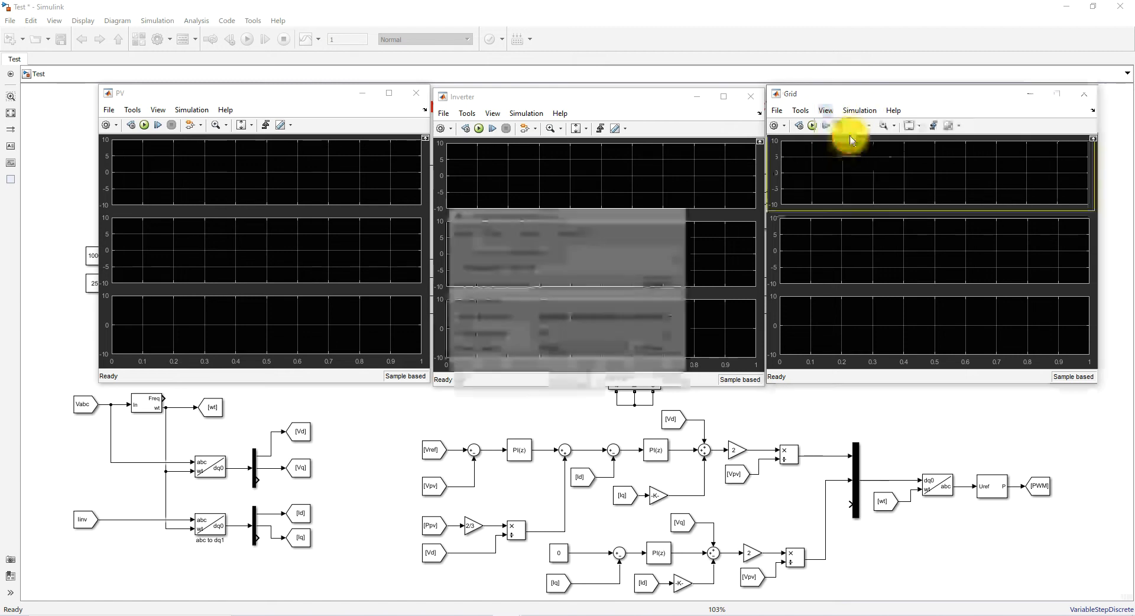
click(568, 232)
click(502, 285)
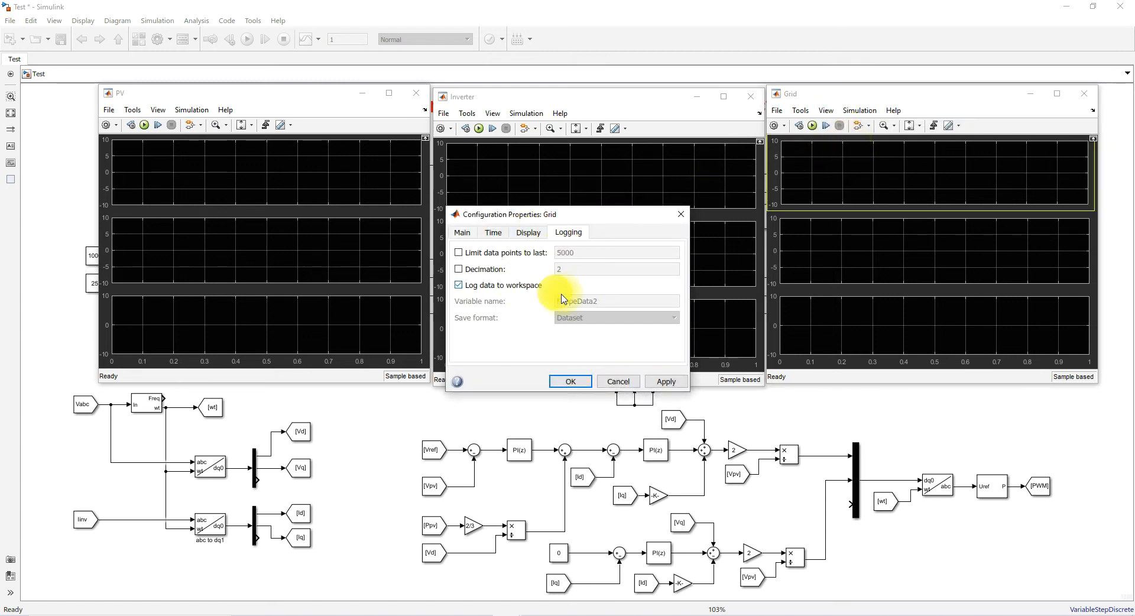
click(578, 381)
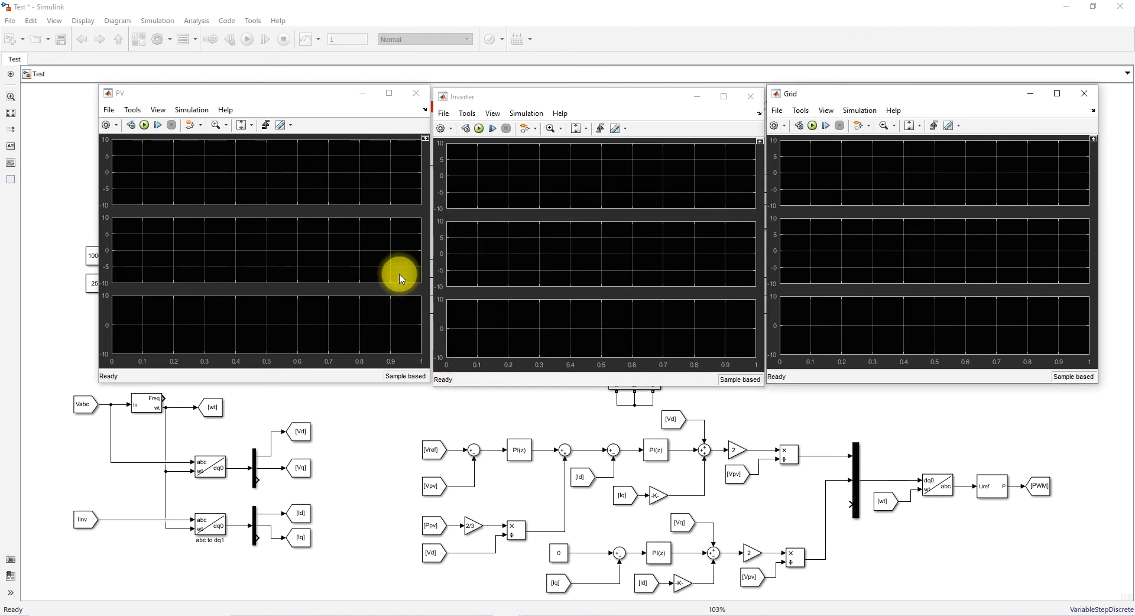
Step: Run the simulation, trace the reported port-dimension error to its source block and review the diagnostics from the top-level model
click(145, 129)
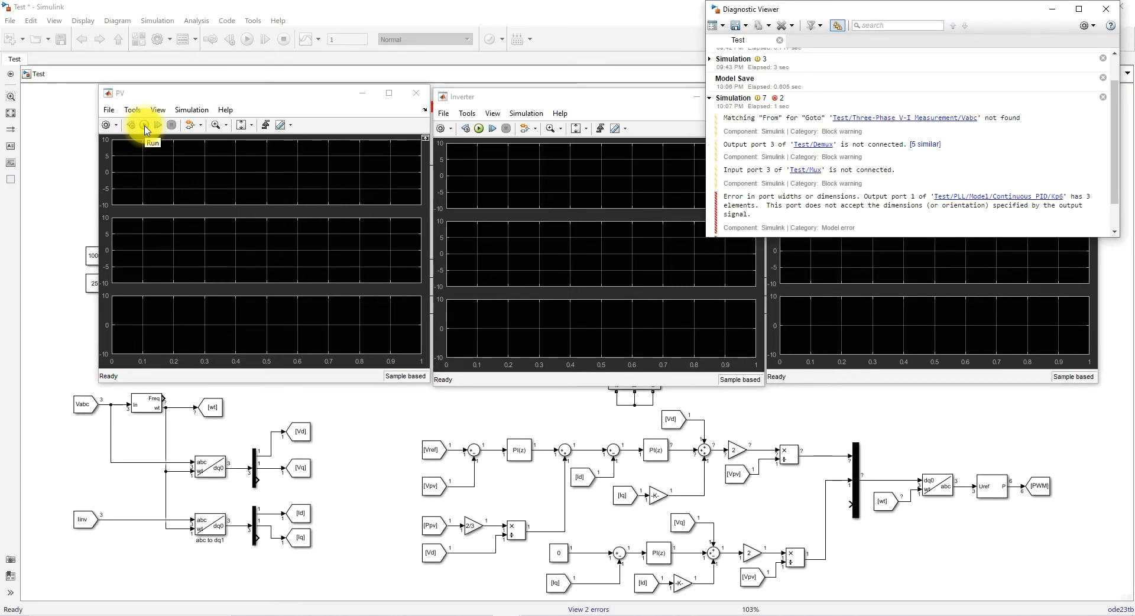
click(952, 196)
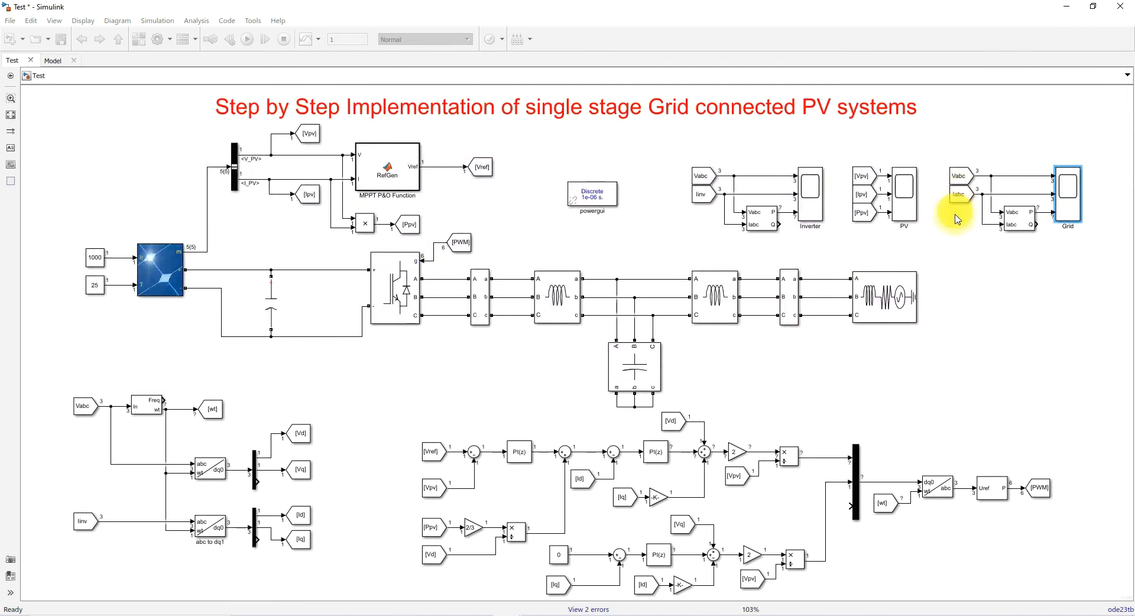
click(88, 41)
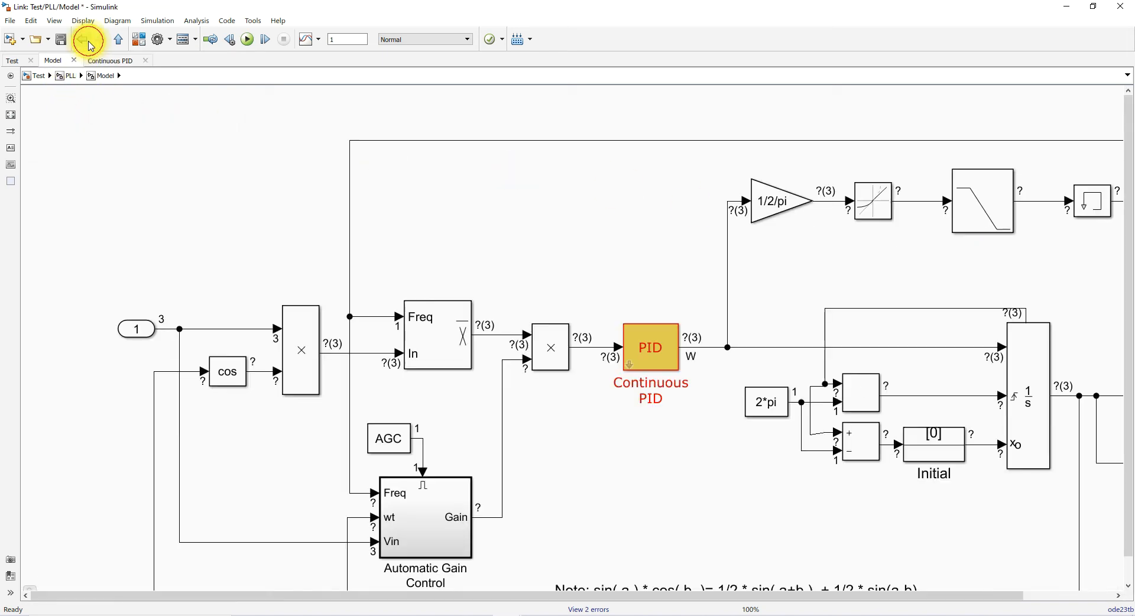
click(90, 42)
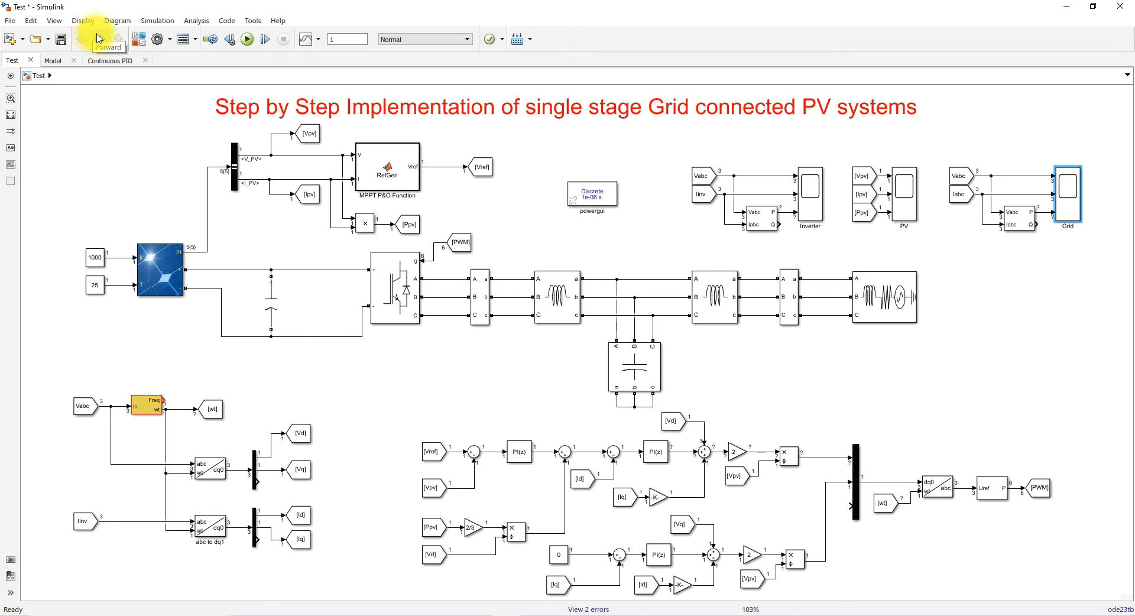
click(591, 609)
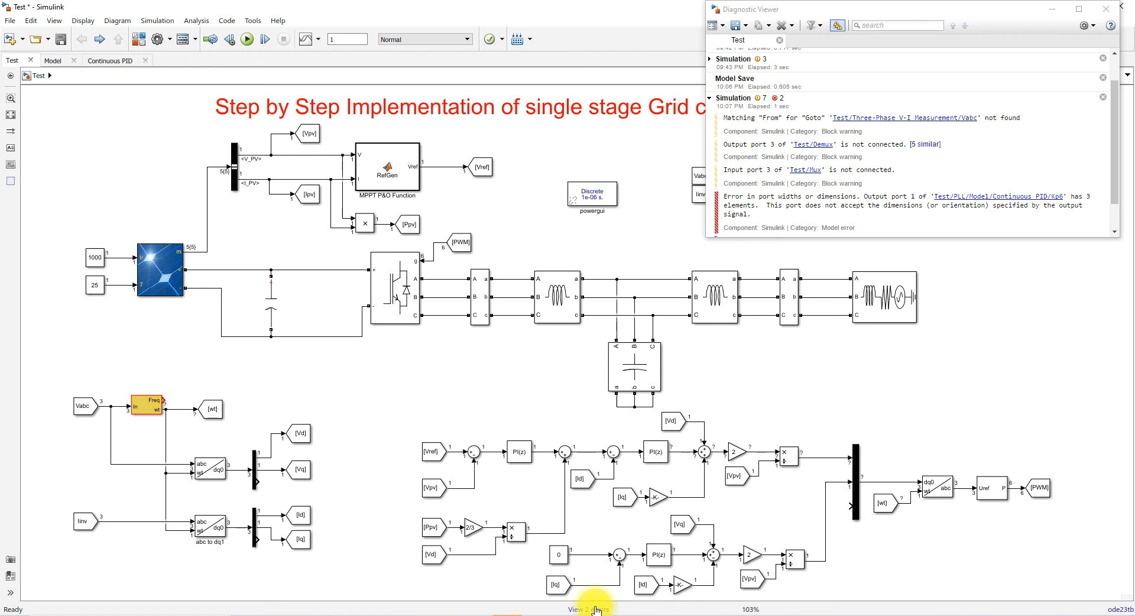
Step: Replace the single-phase PLL block fed by Vabc with a PLL (3ph) block in the same place
click(157, 405)
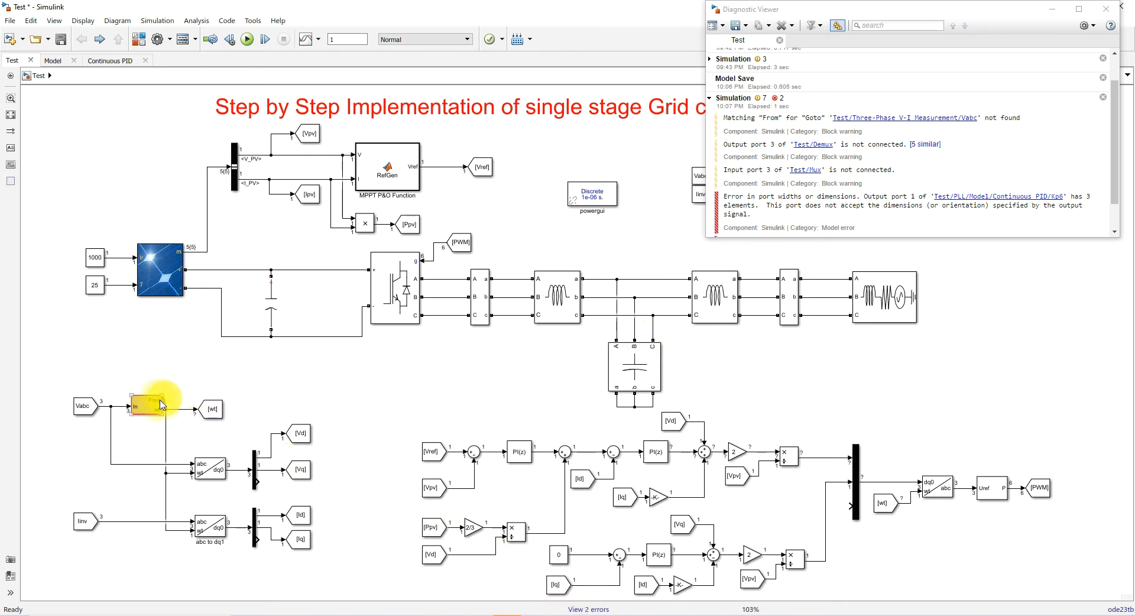
double_click(315, 400)
text(pll)
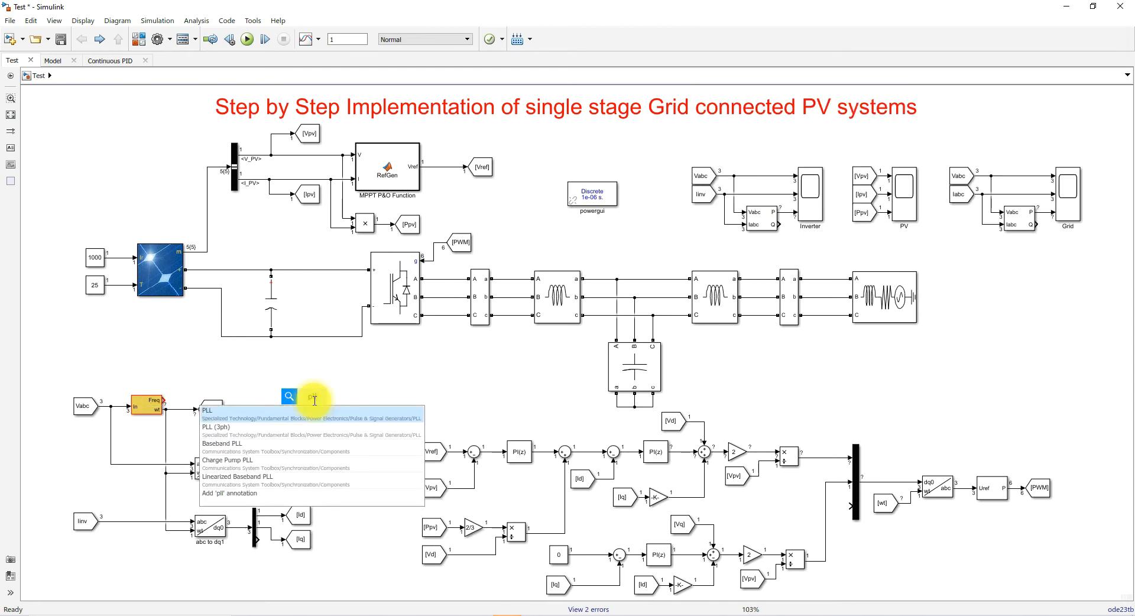
key(Return)
click(153, 407)
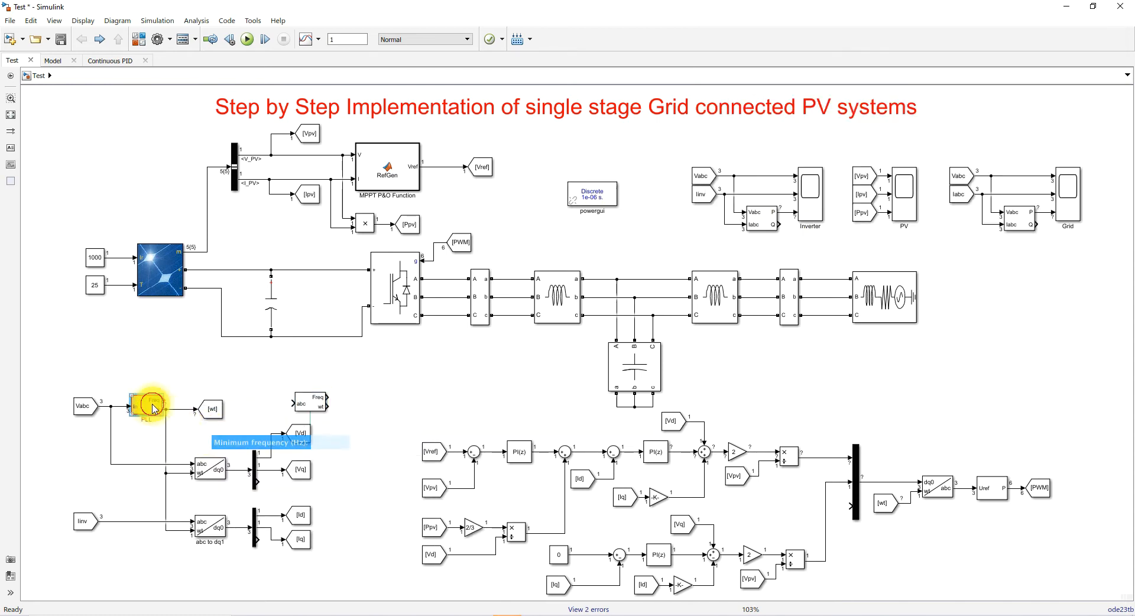
key(Delete)
drag(307, 400, 146, 407)
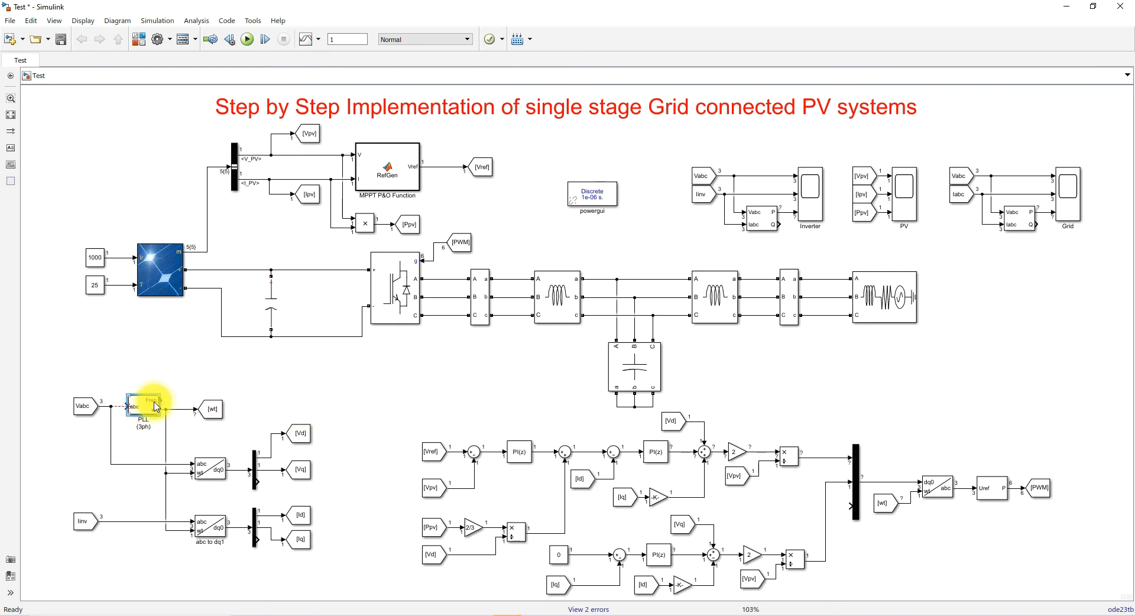
Step: Change the initial frequency in the initial inputs of the PLL (3ph) block's parameters
double_click(155, 407)
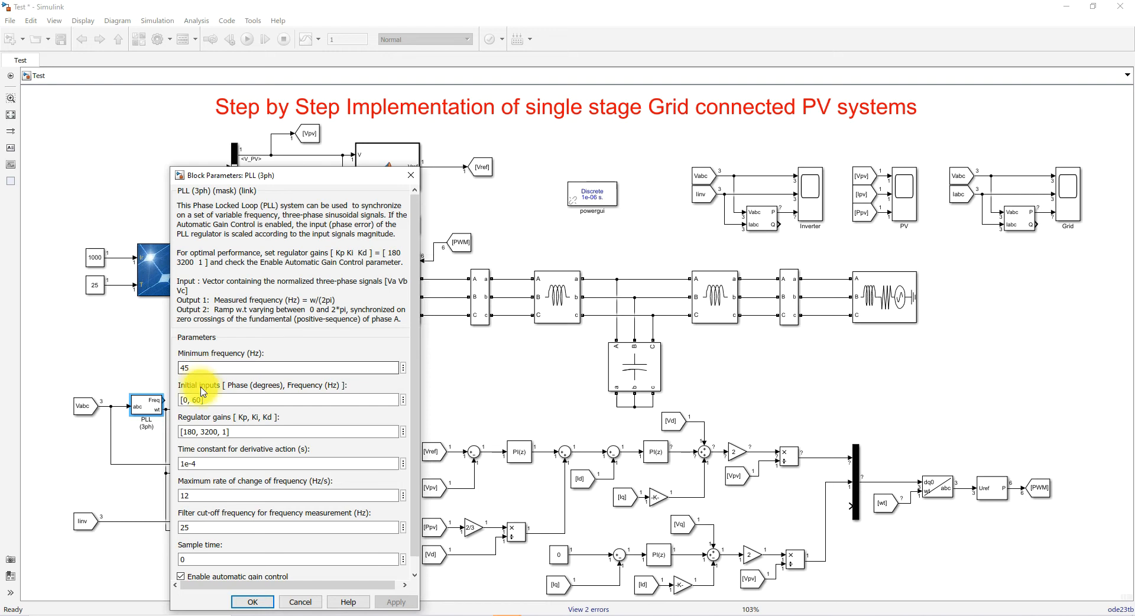
double_click(208, 396)
text(0)
key(Return)
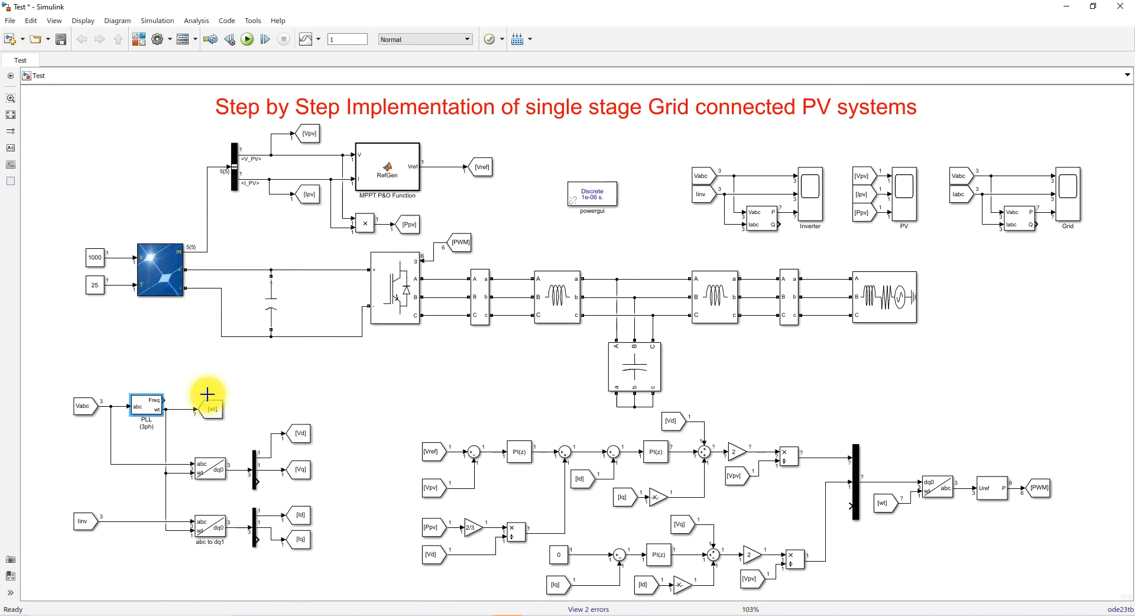
Step: Bring the PV, Inverter and Grid scope windows back to the front and run the simulation
mouse_move(583, 614)
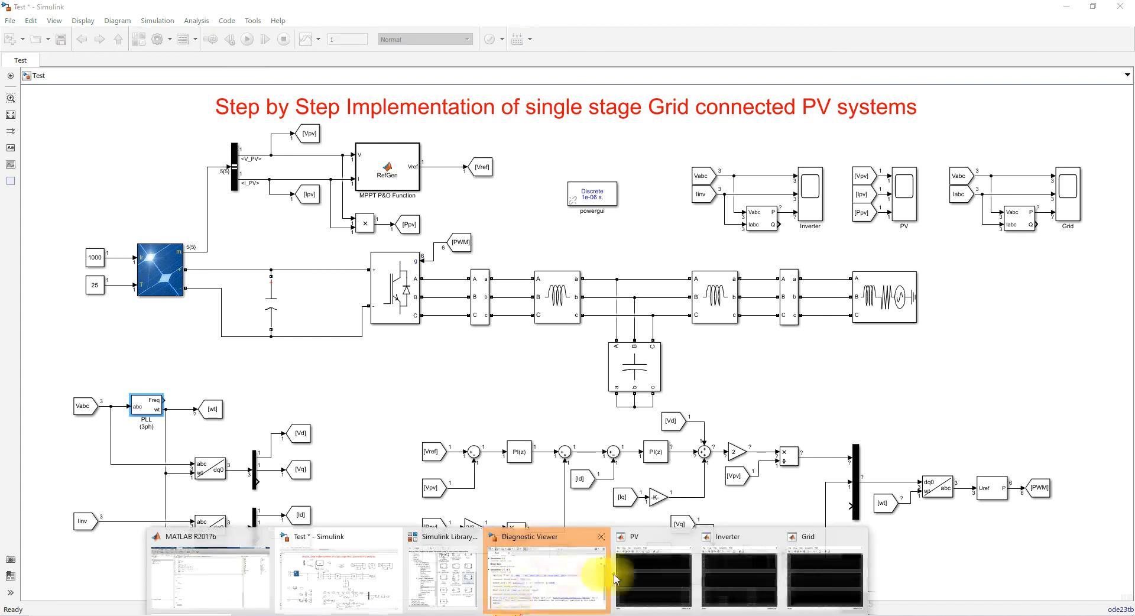
click(627, 569)
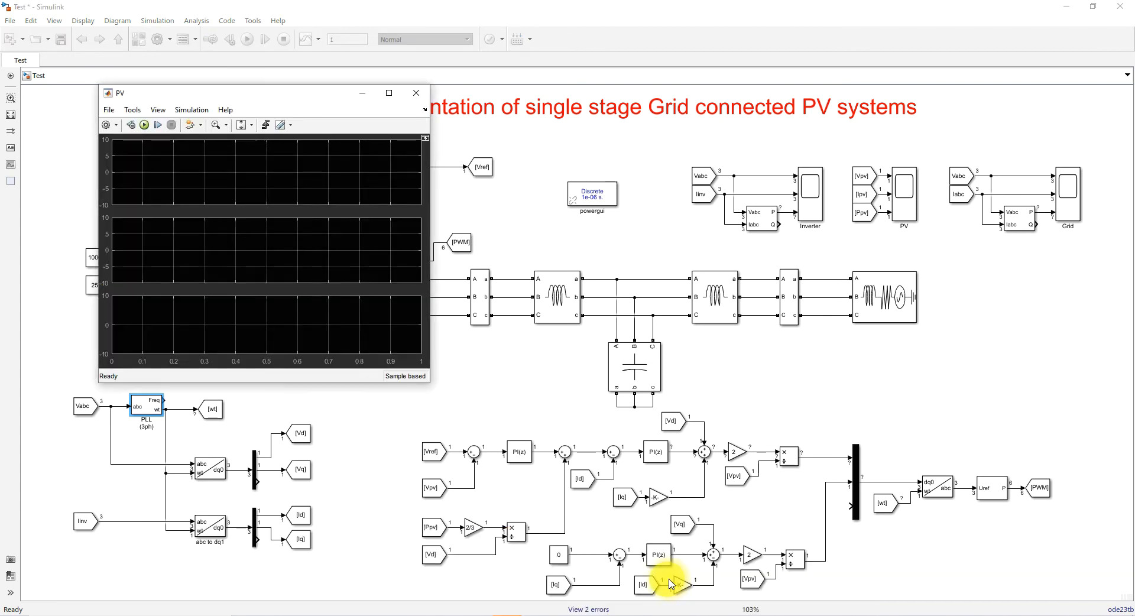
mouse_move(674, 600)
click(739, 576)
mouse_move(521, 612)
click(816, 573)
click(813, 125)
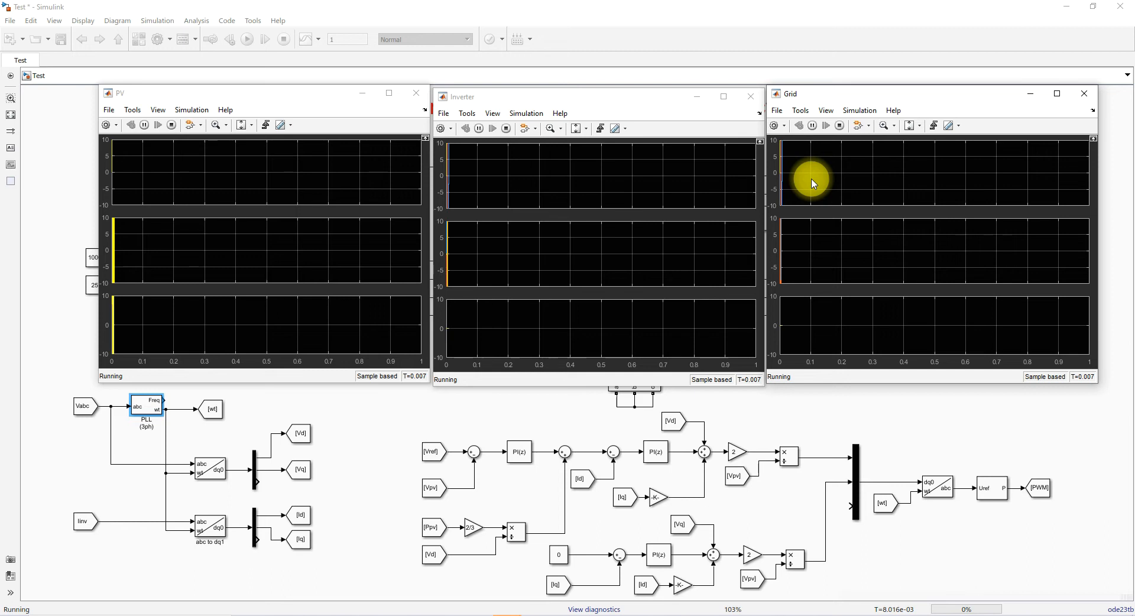
Step: Scale the axes of the PV, Inverter and Grid scopes to fit their signals, and stop the simulation
click(241, 125)
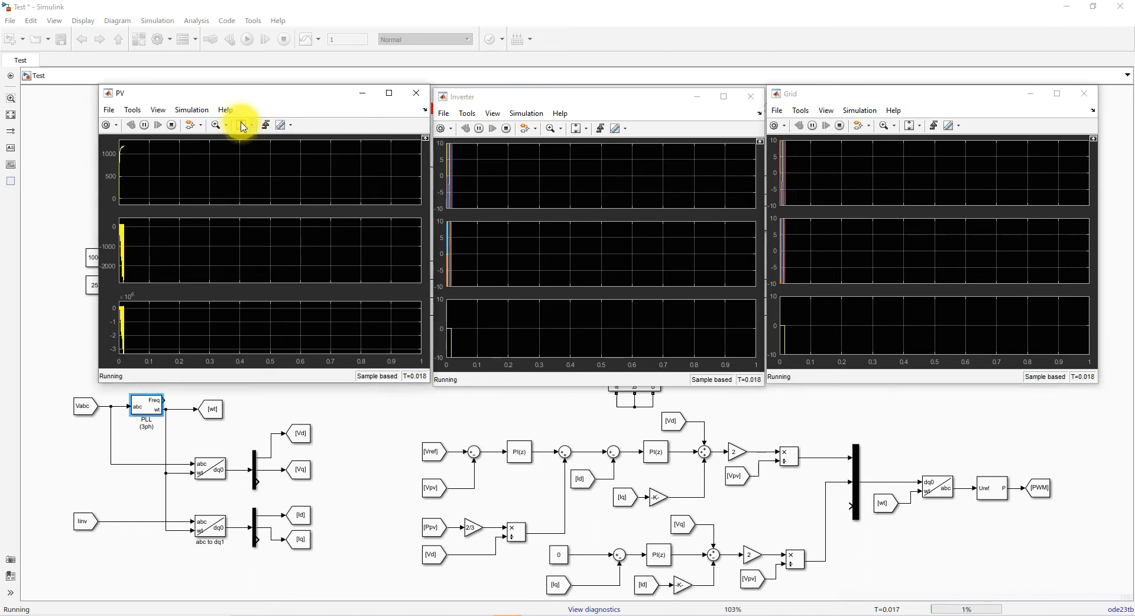
click(576, 126)
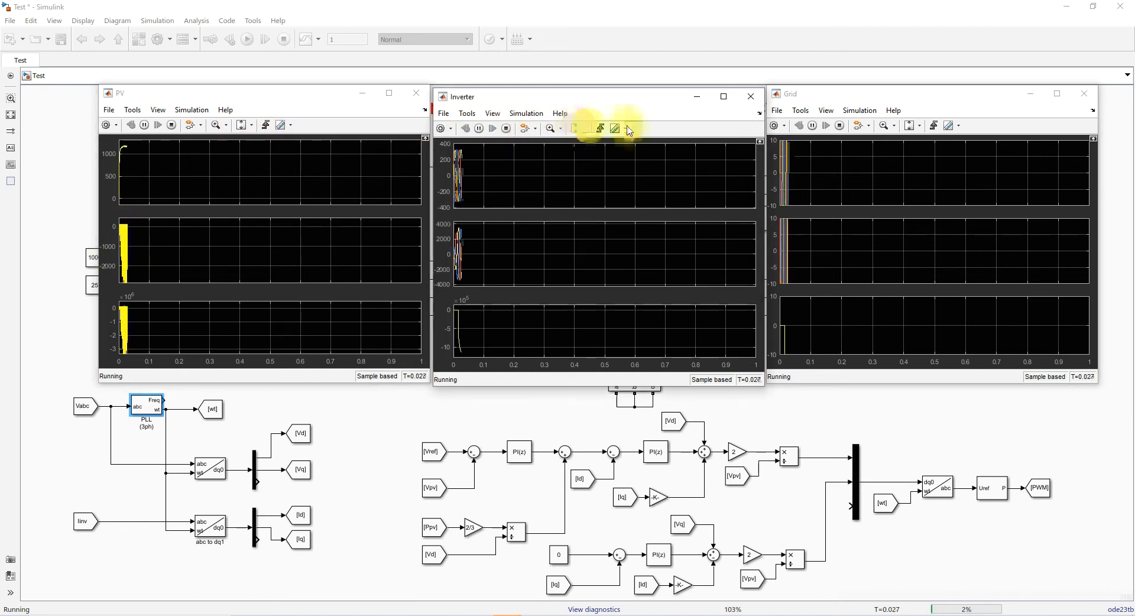
click(911, 125)
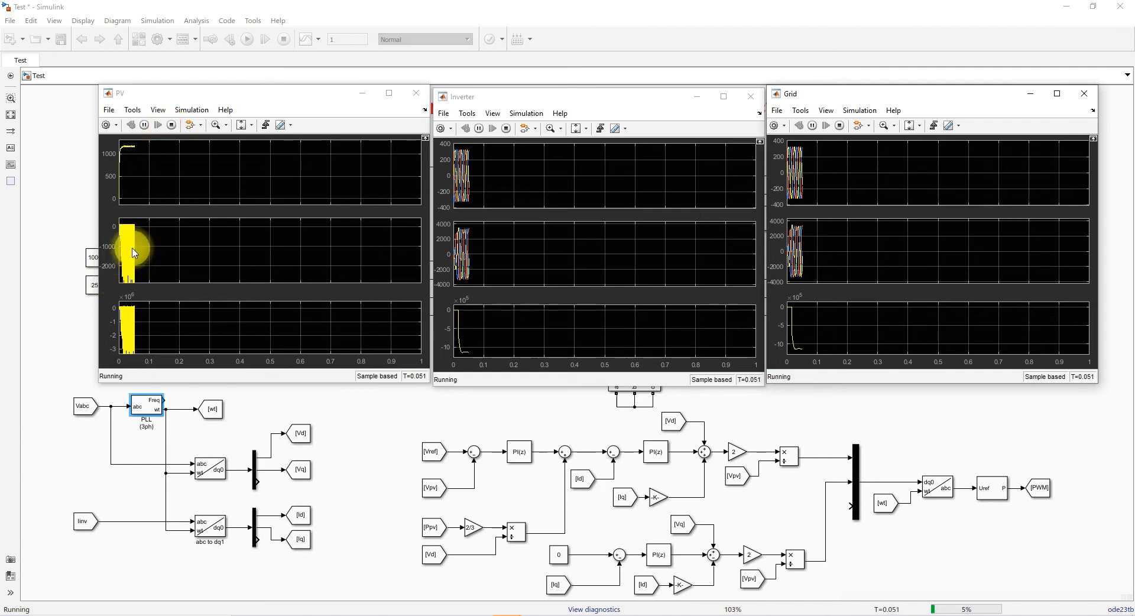
click(171, 131)
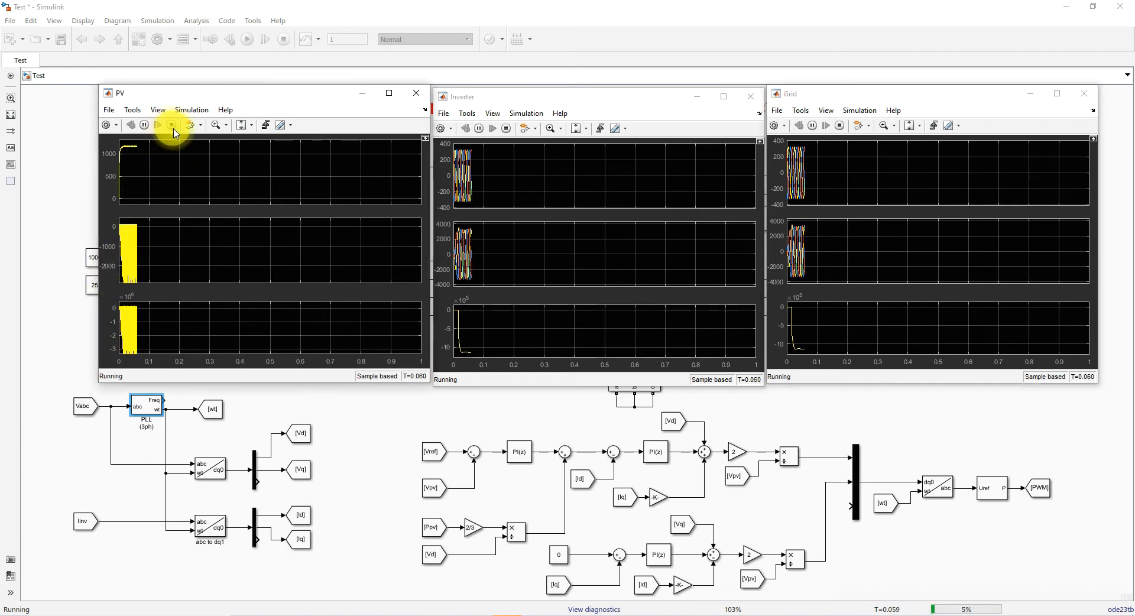
Step: Open the parameters of the PI controller acting on the Vref and Vpv difference and launch the PID Tuner
click(519, 454)
double_click(525, 460)
drag(636, 232, 462, 92)
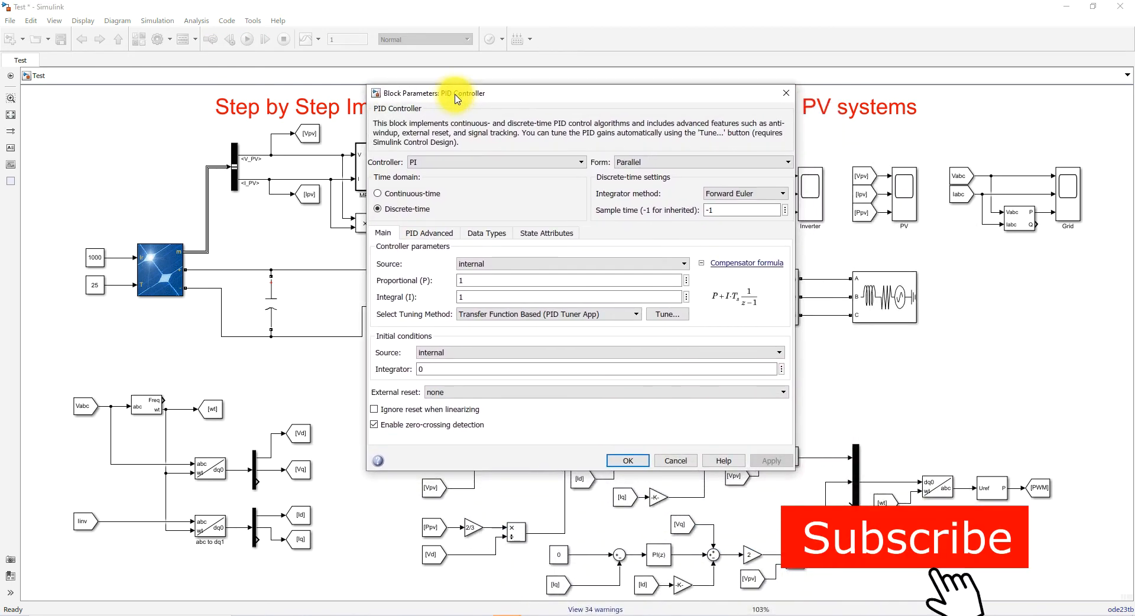
click(667, 314)
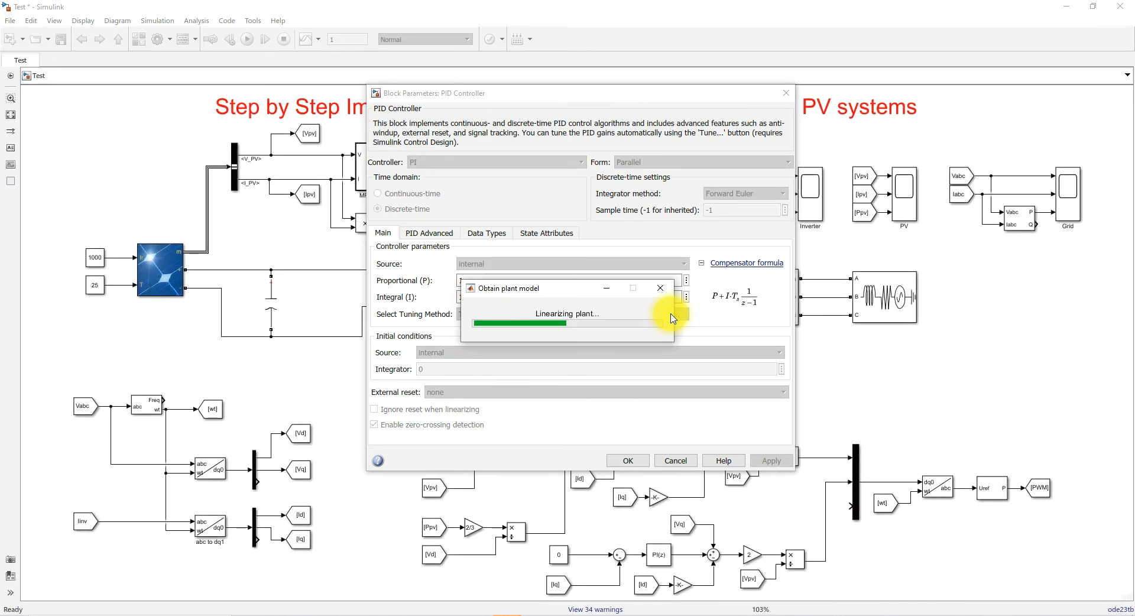
click(668, 314)
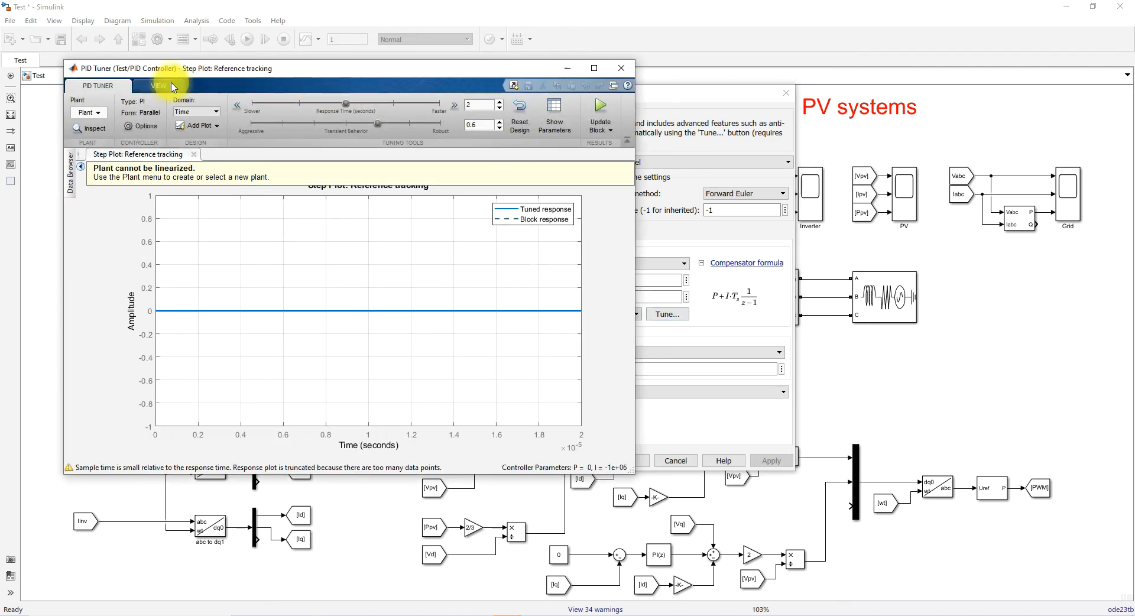
Step: Start identifying a new plant in the PID Tuner, using simulated input/output data
click(89, 112)
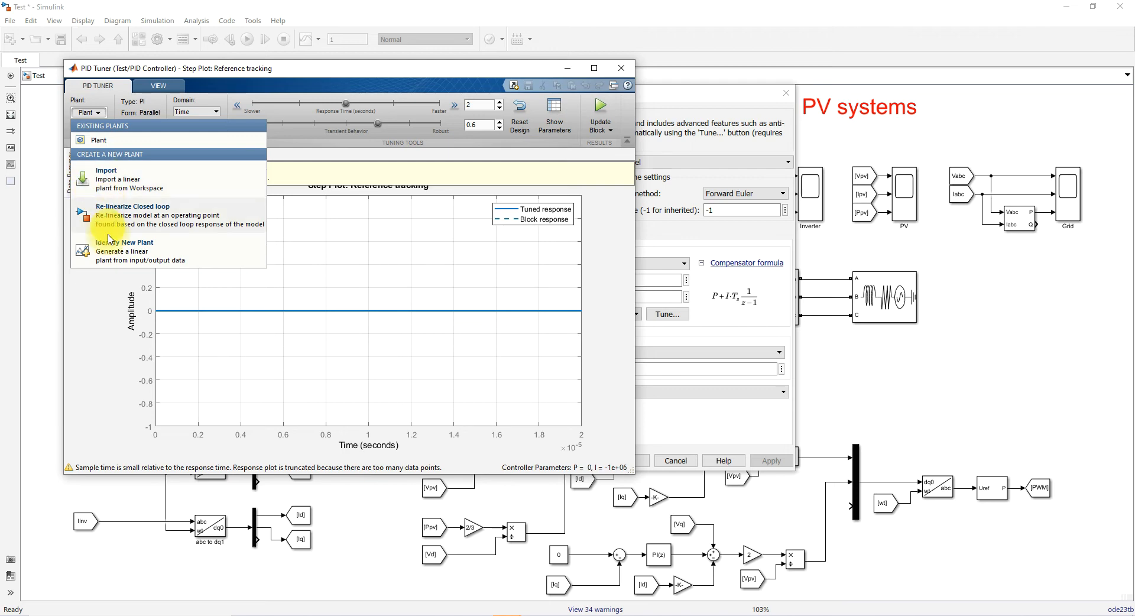
click(113, 253)
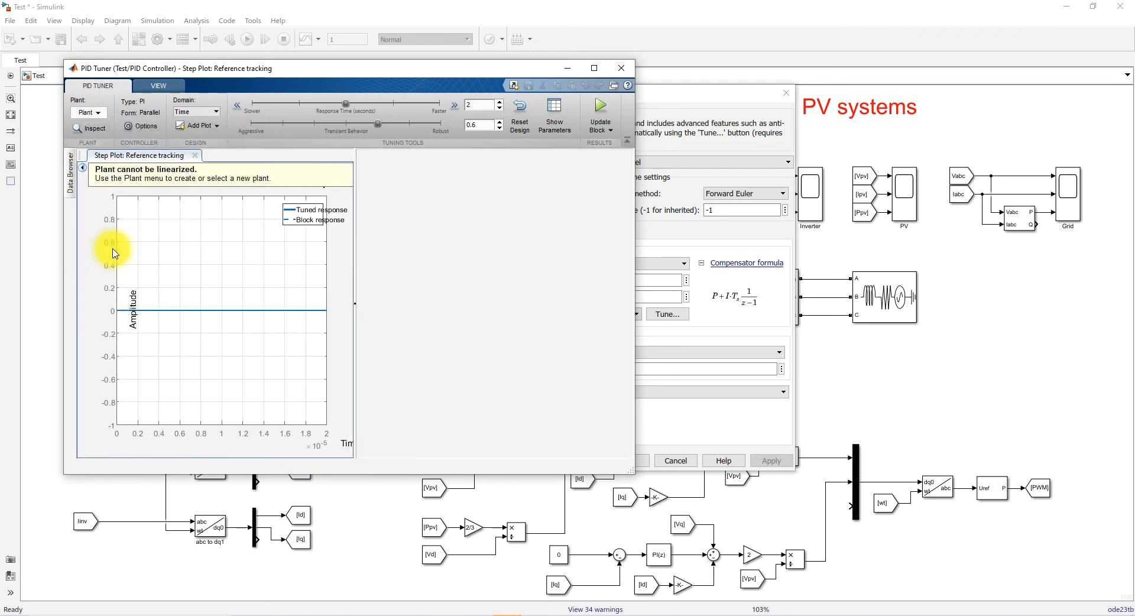
click(96, 131)
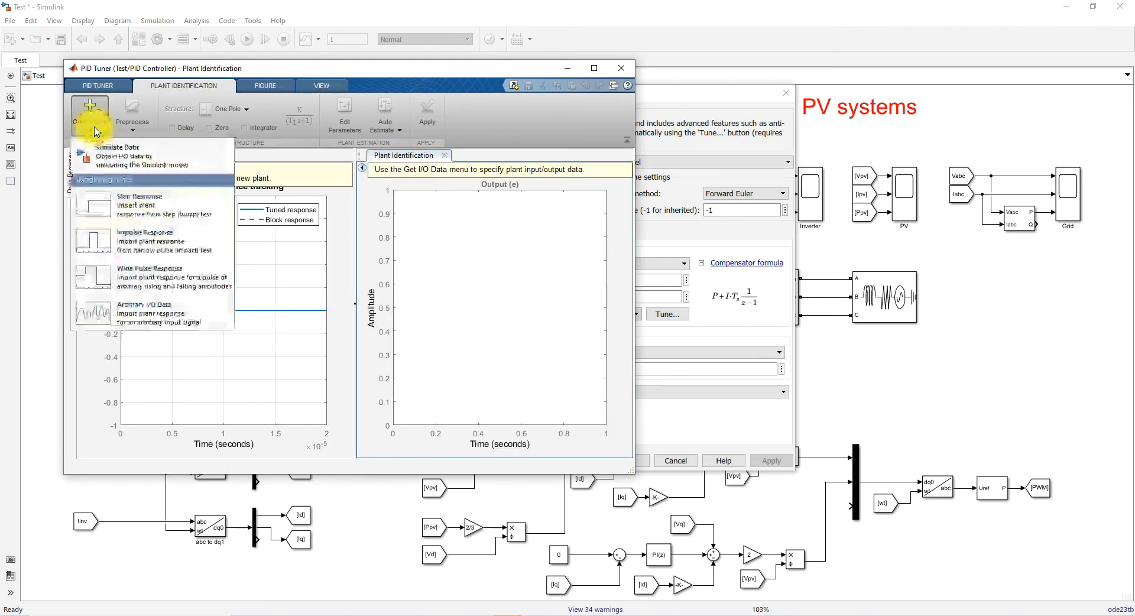
click(99, 161)
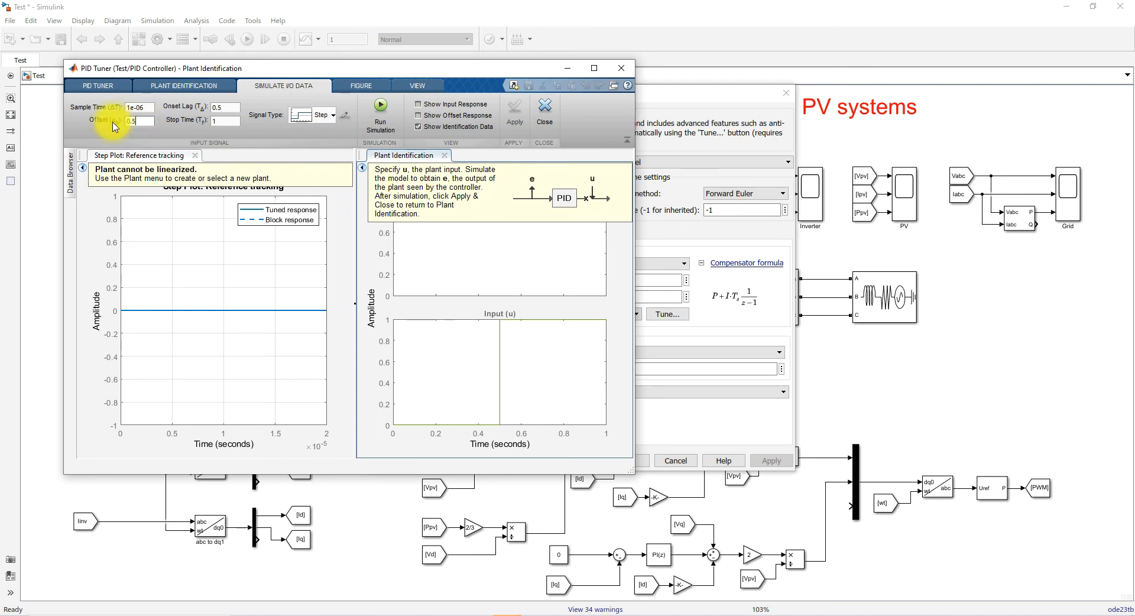
Step: Set the step input amplitude to 0.3 and run the plant identification simulation, with the PV scope displayed beside the tuner
click(344, 116)
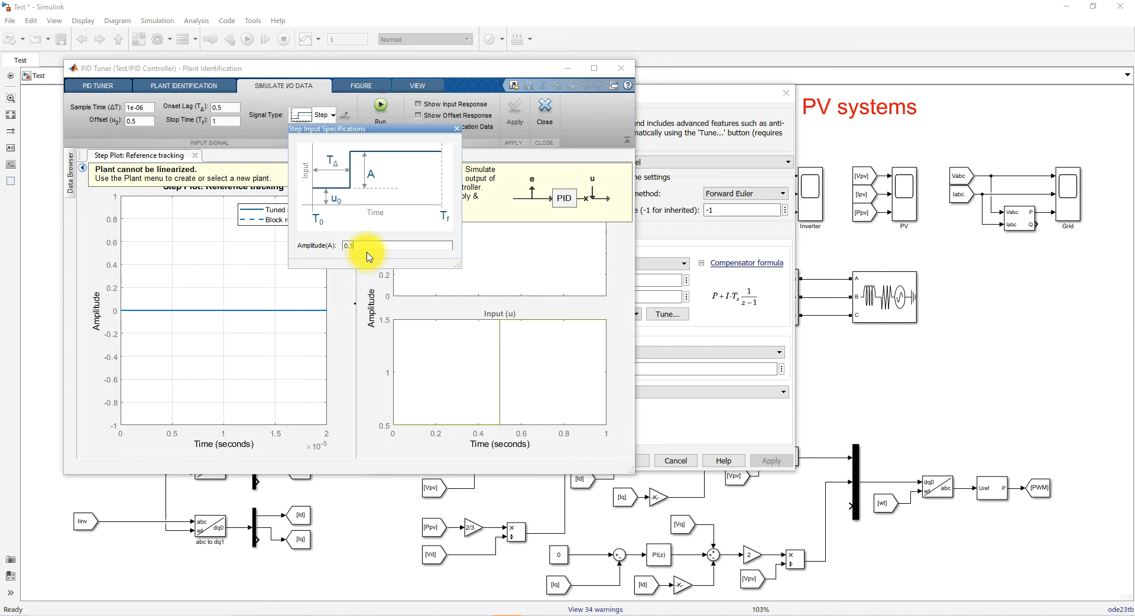
click(457, 129)
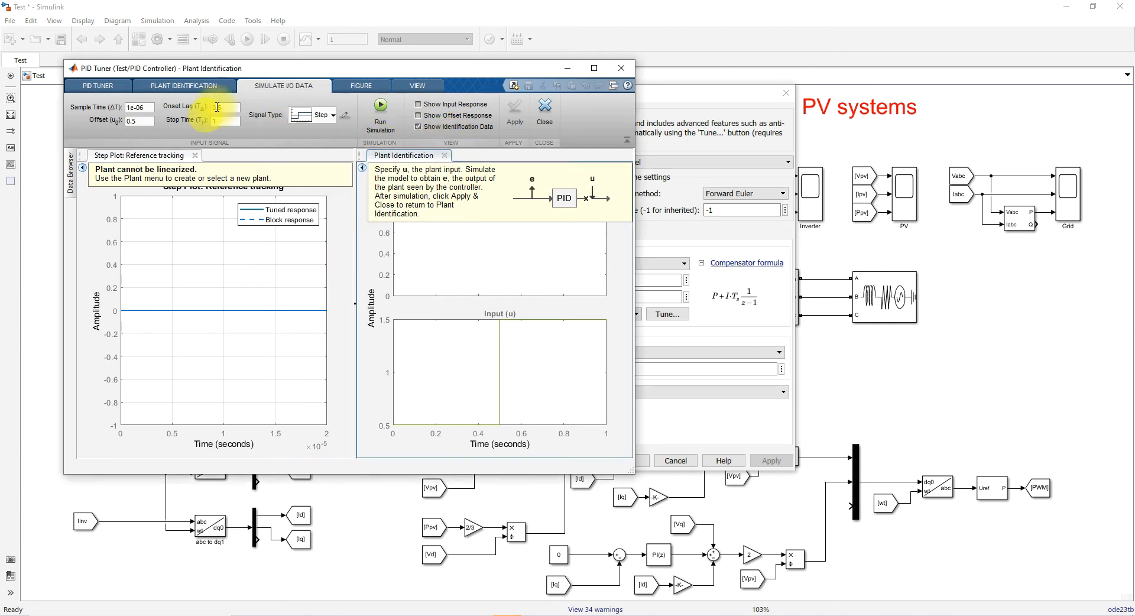
click(381, 106)
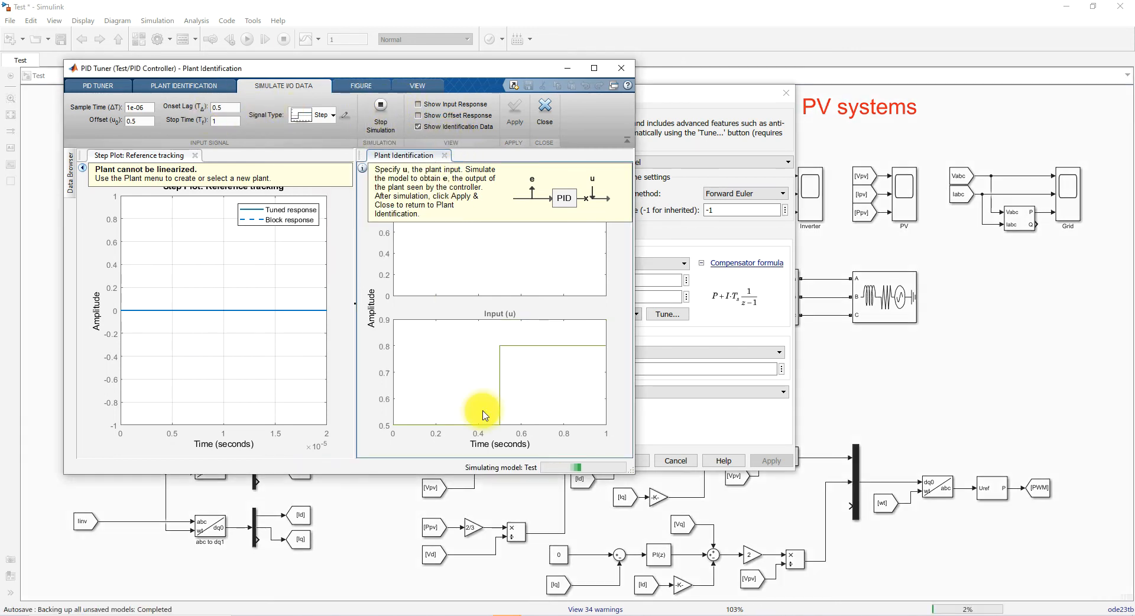
click(538, 586)
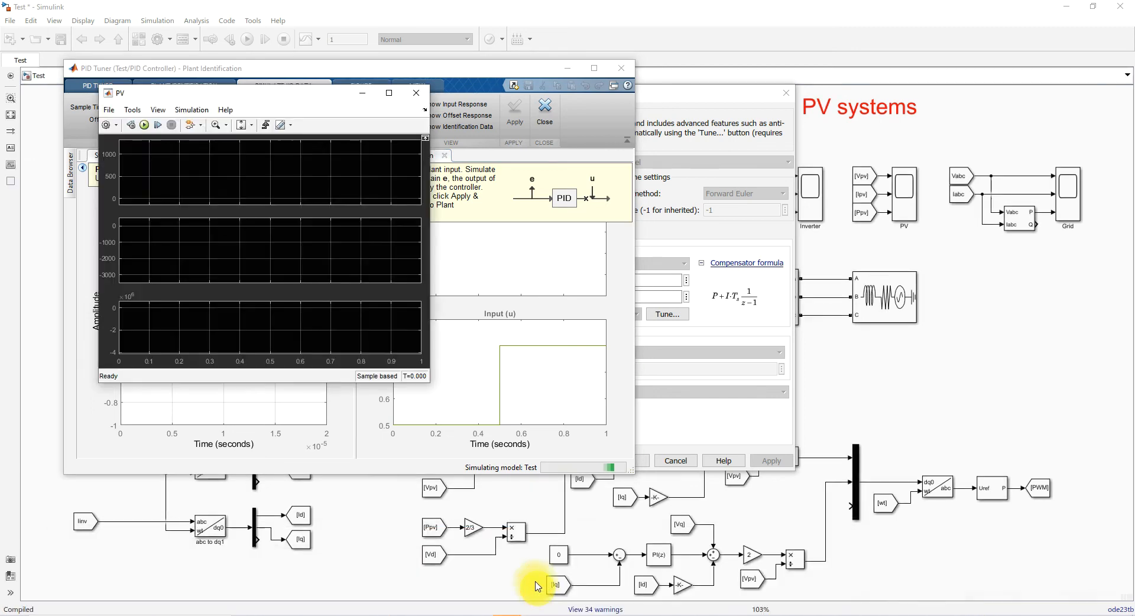
drag(304, 101, 851, 103)
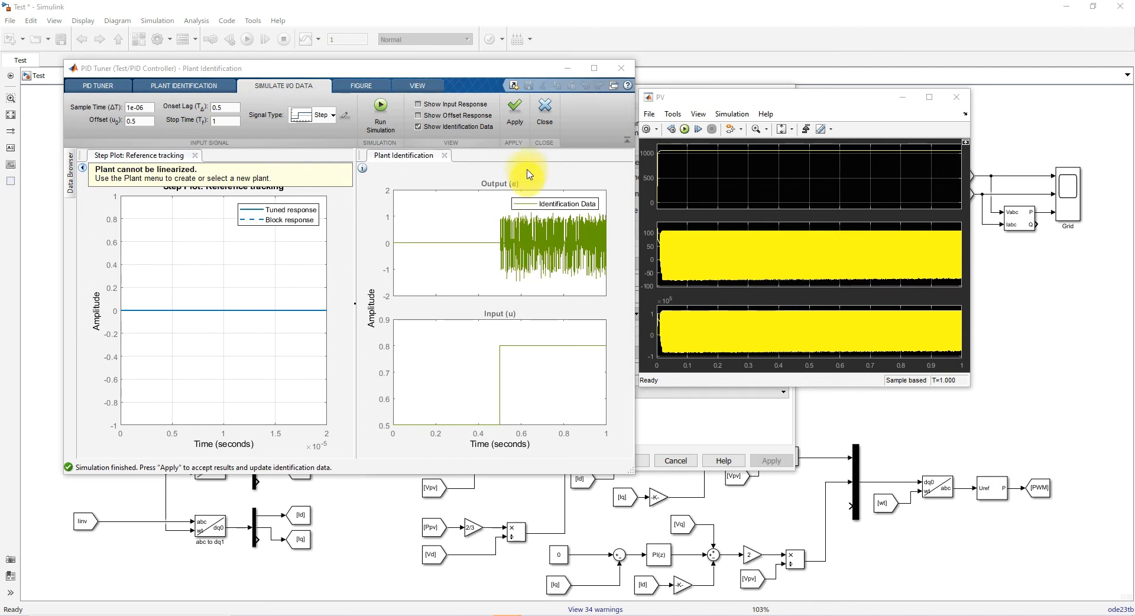
Step: Accept the simulated identification data, then auto-estimate the One Pole plant and apply it to the PID Tuner
click(516, 112)
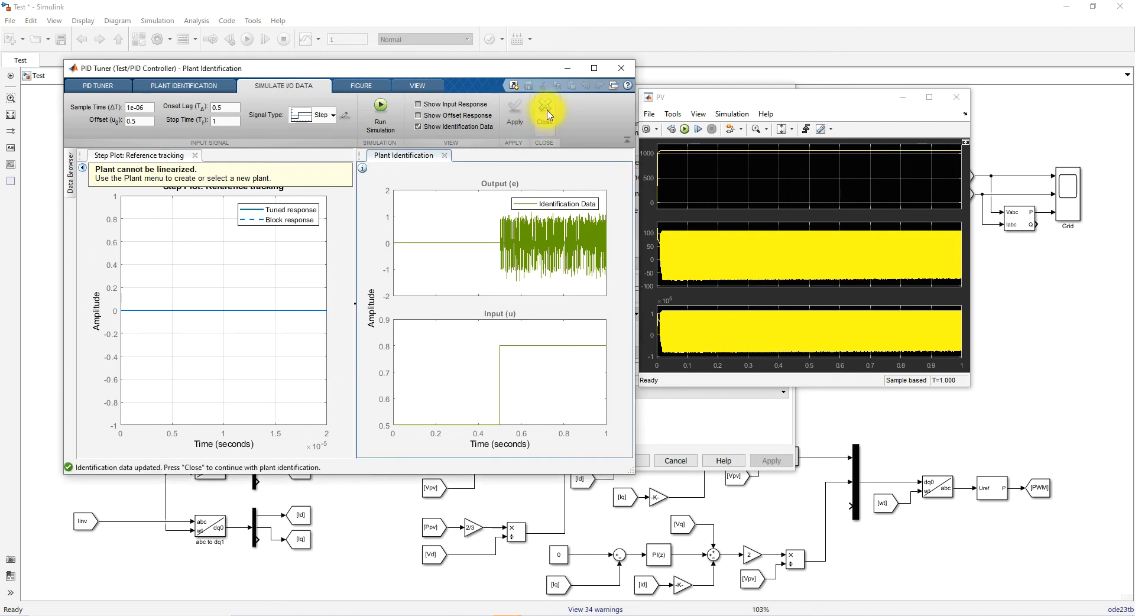
click(545, 131)
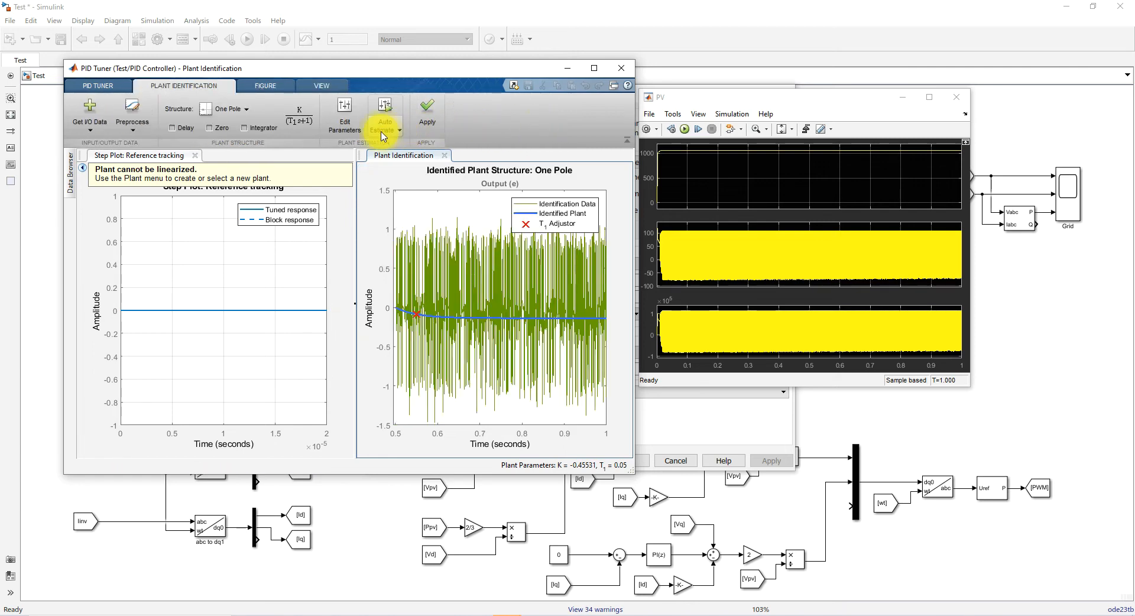
click(387, 130)
click(408, 153)
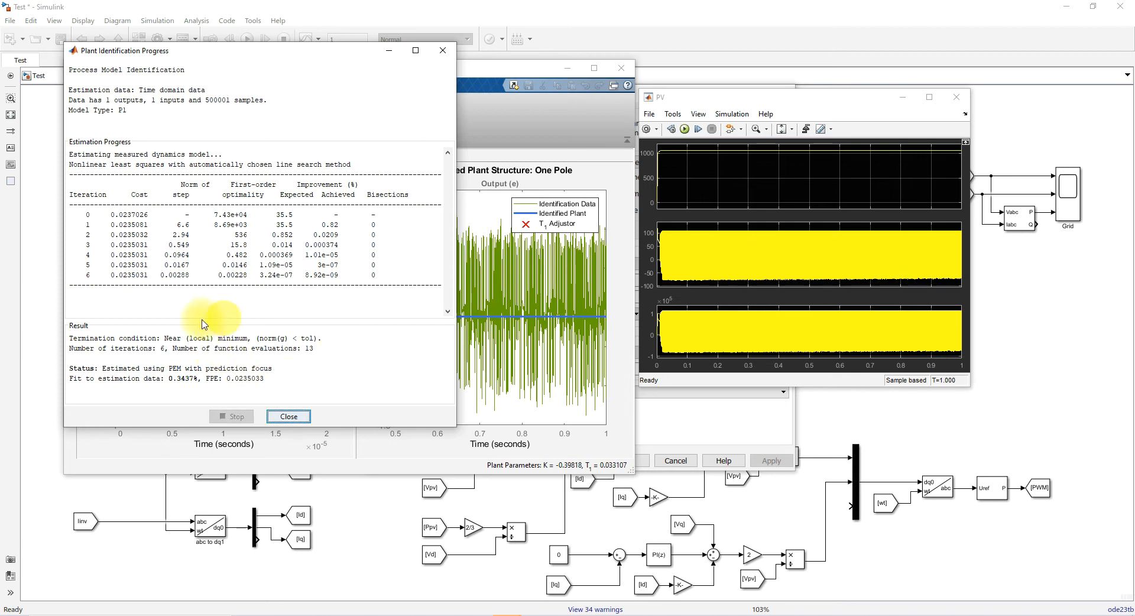
click(287, 417)
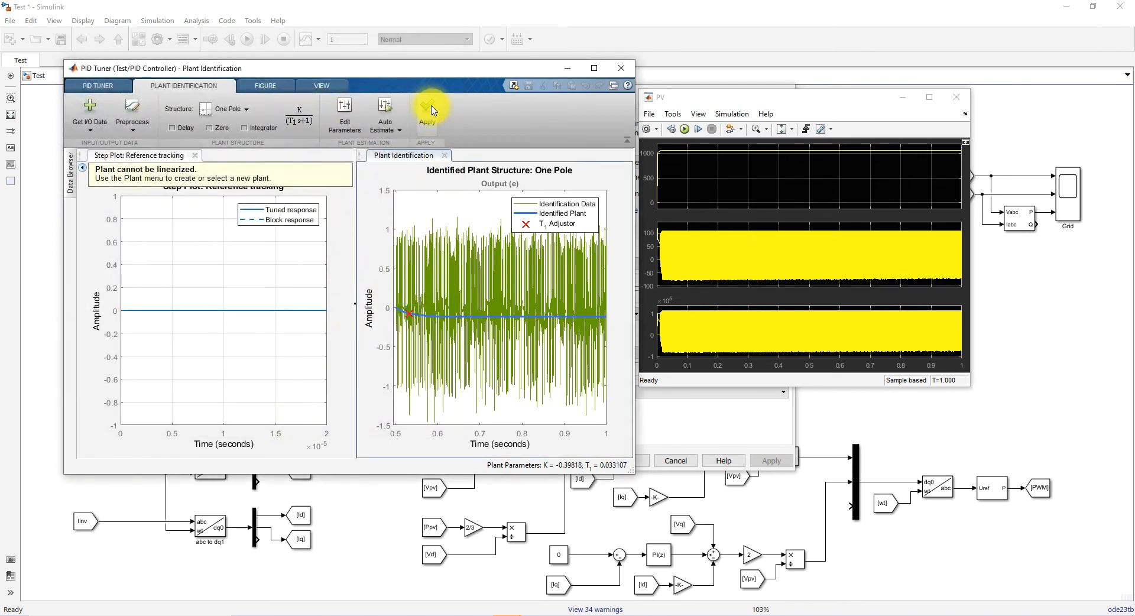
click(429, 108)
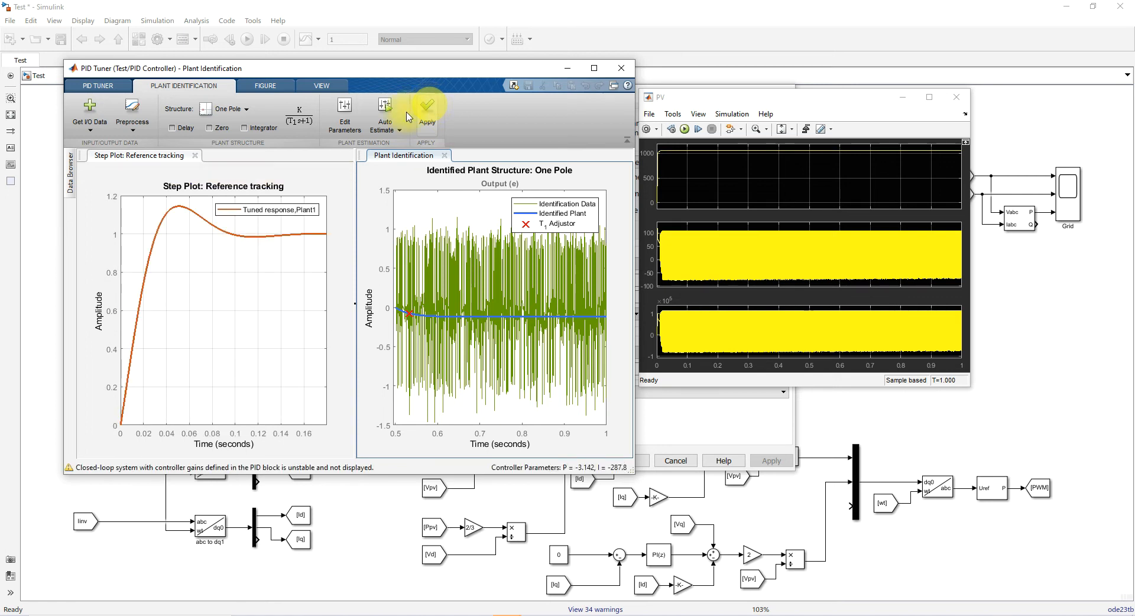
Step: Slow the PI controller's response time to 0.2987 seconds and update the block with the tuned gains
click(118, 87)
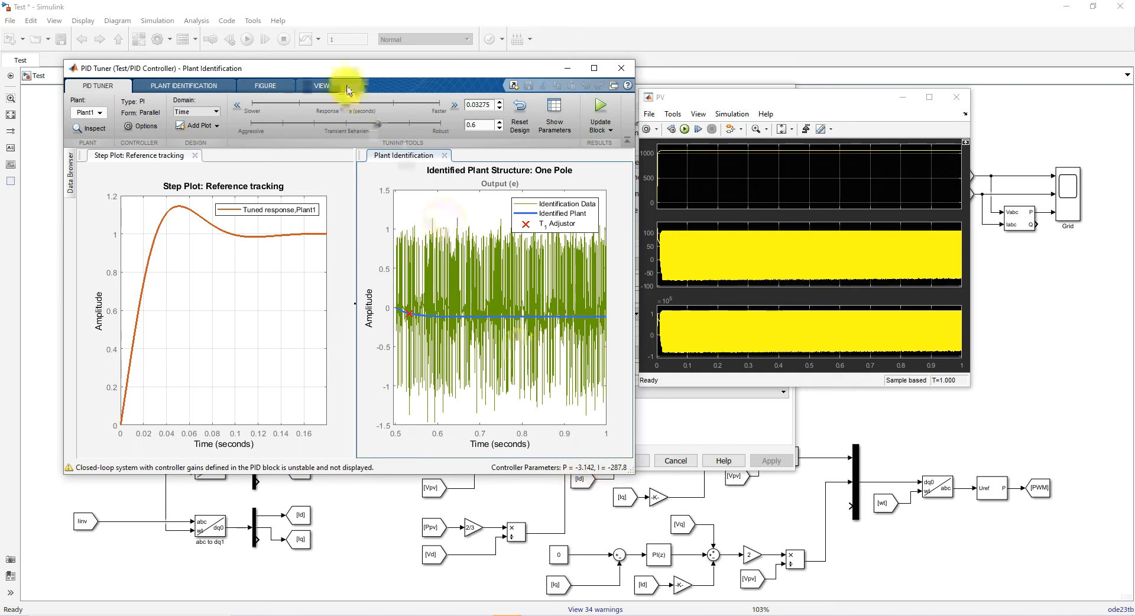
drag(341, 106, 258, 111)
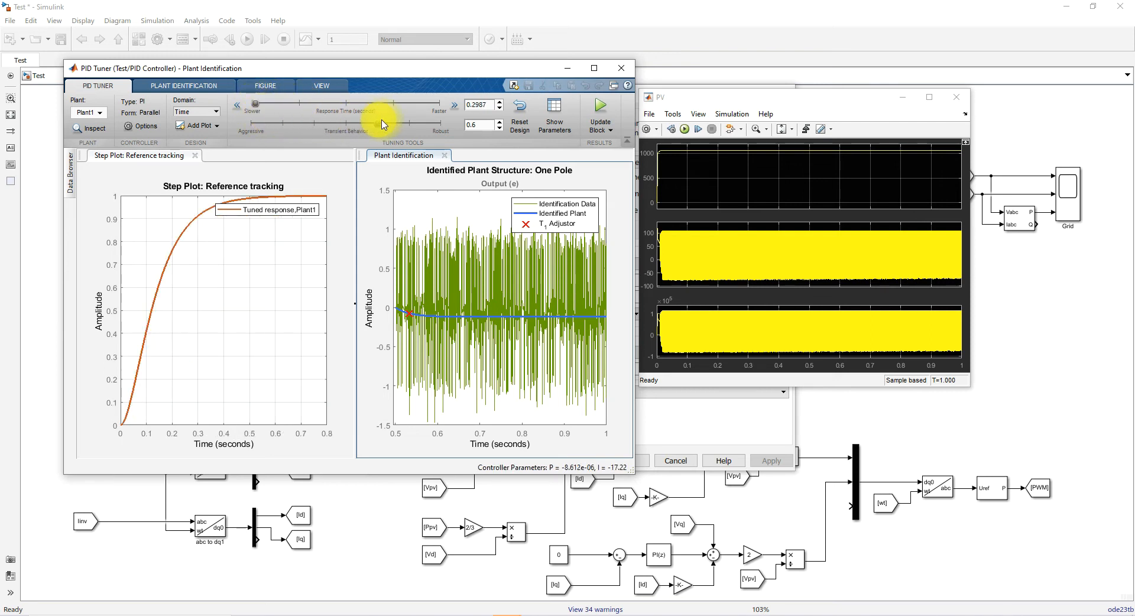
click(601, 110)
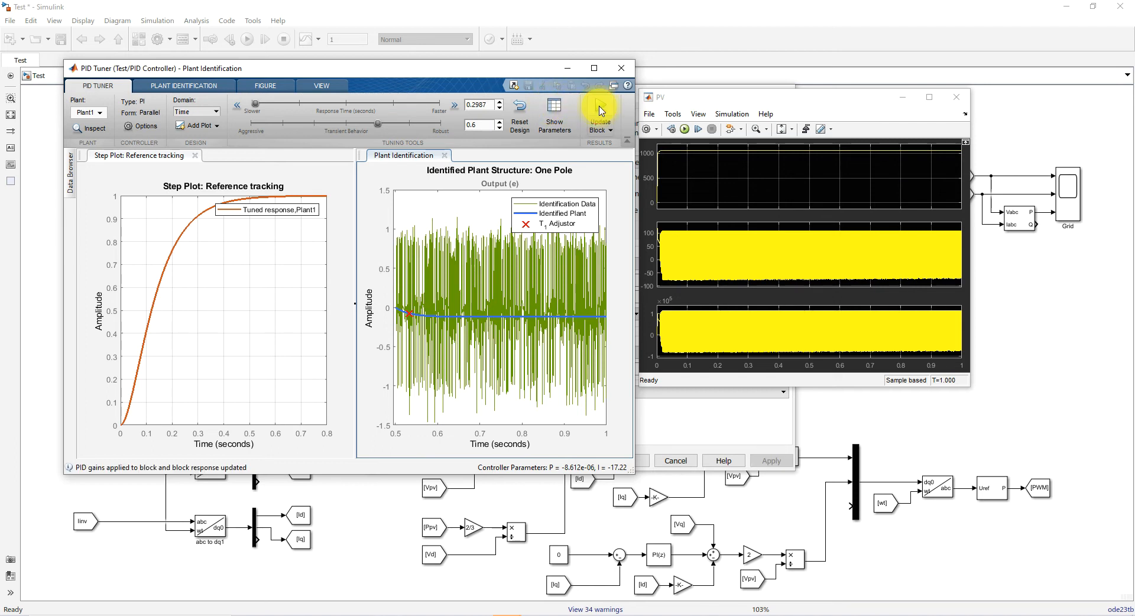
Step: Run the simulation with the updated gains, examine the PV scope signals, and stop the simulation
click(685, 130)
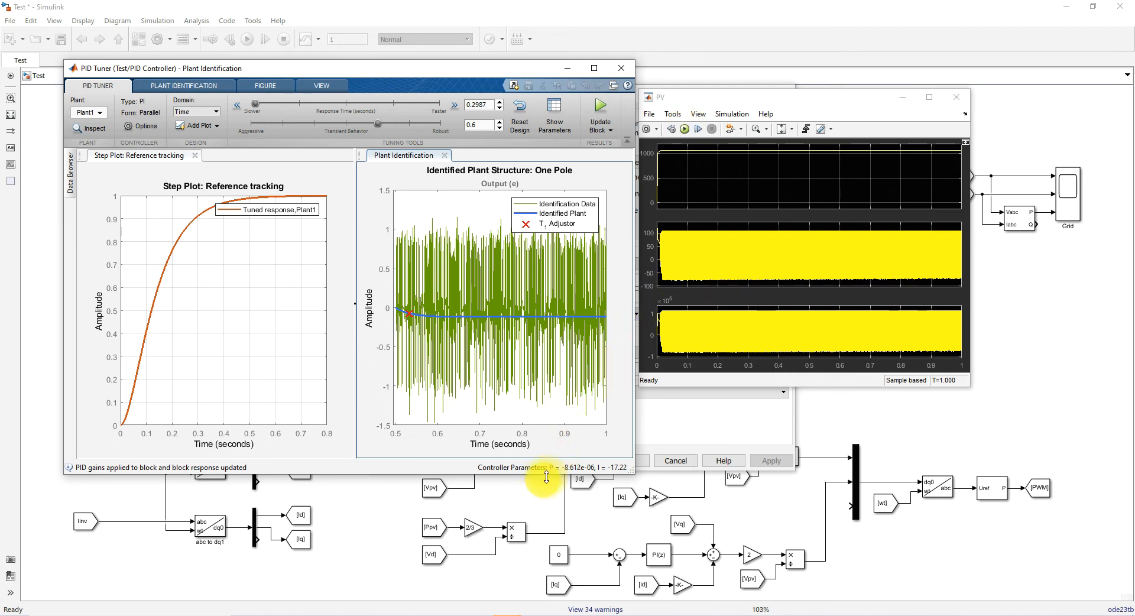
click(685, 129)
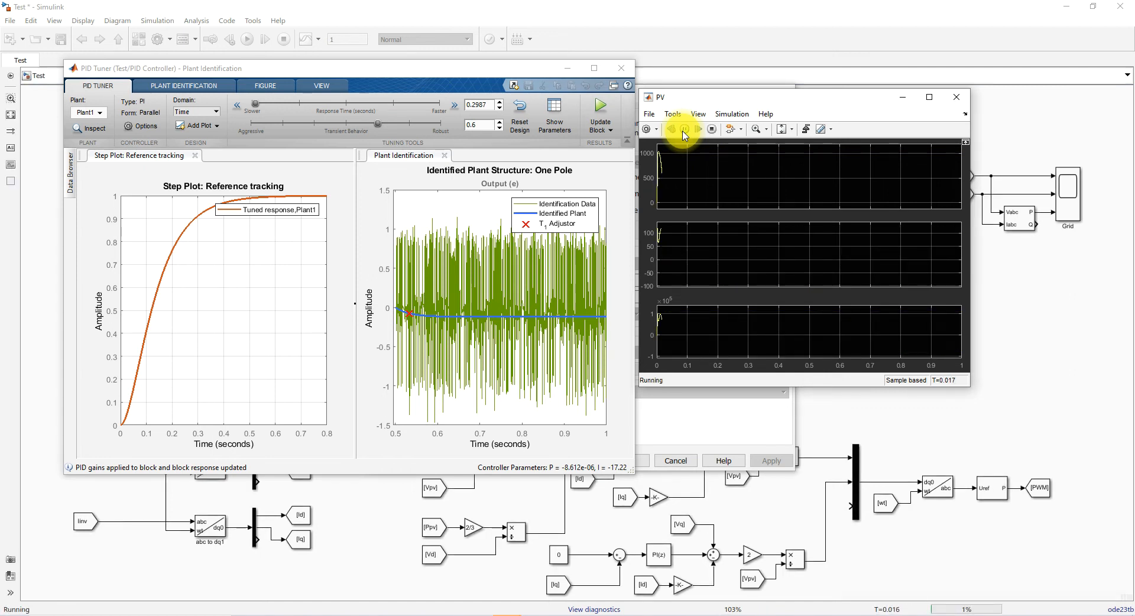
drag(697, 104, 218, 94)
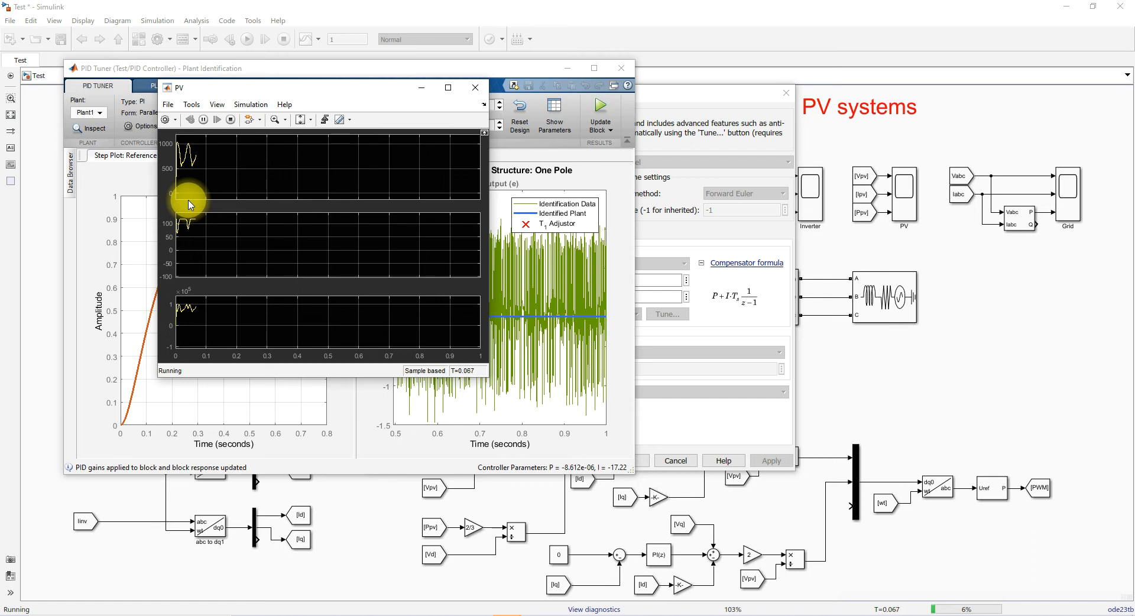
drag(255, 93, 615, 94)
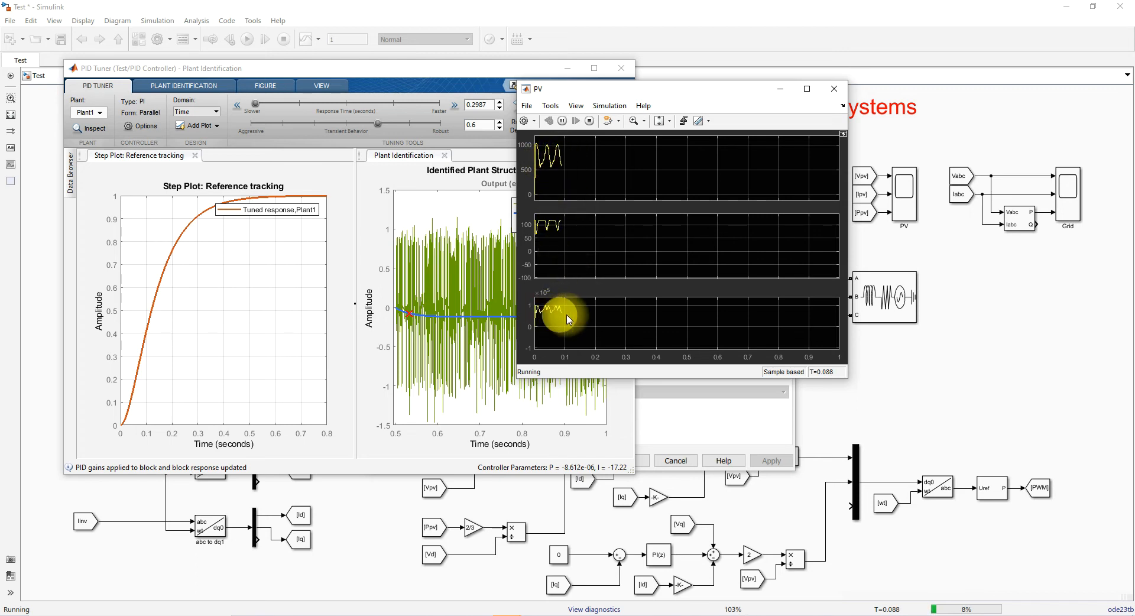
click(590, 123)
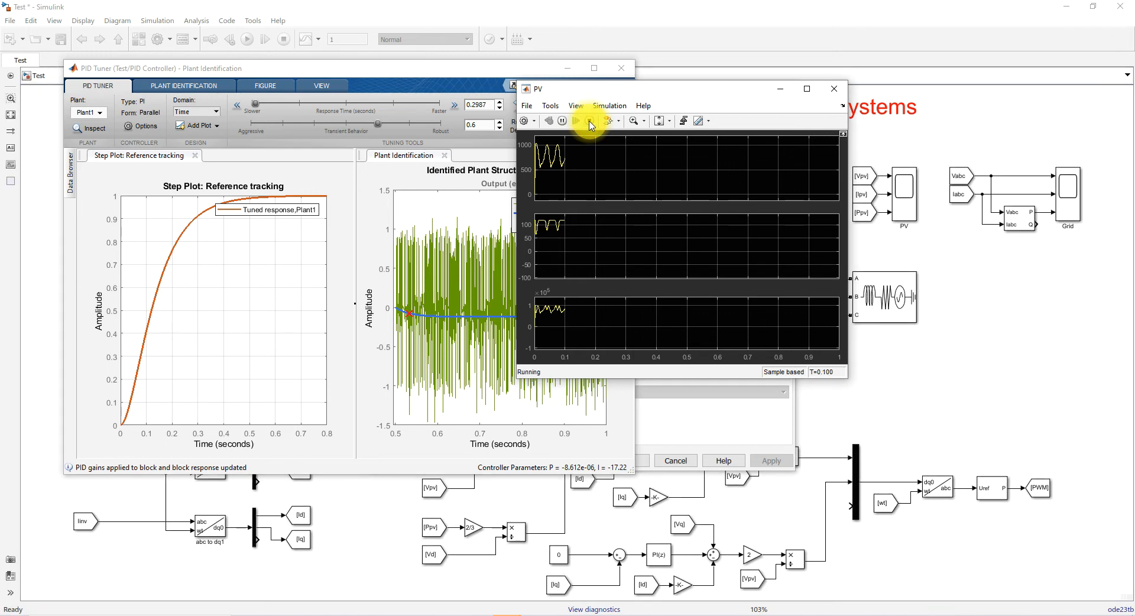
Step: Increase the response time to 2.987 seconds, update the PI block, and run a short simulation to check the PV scope
click(238, 110)
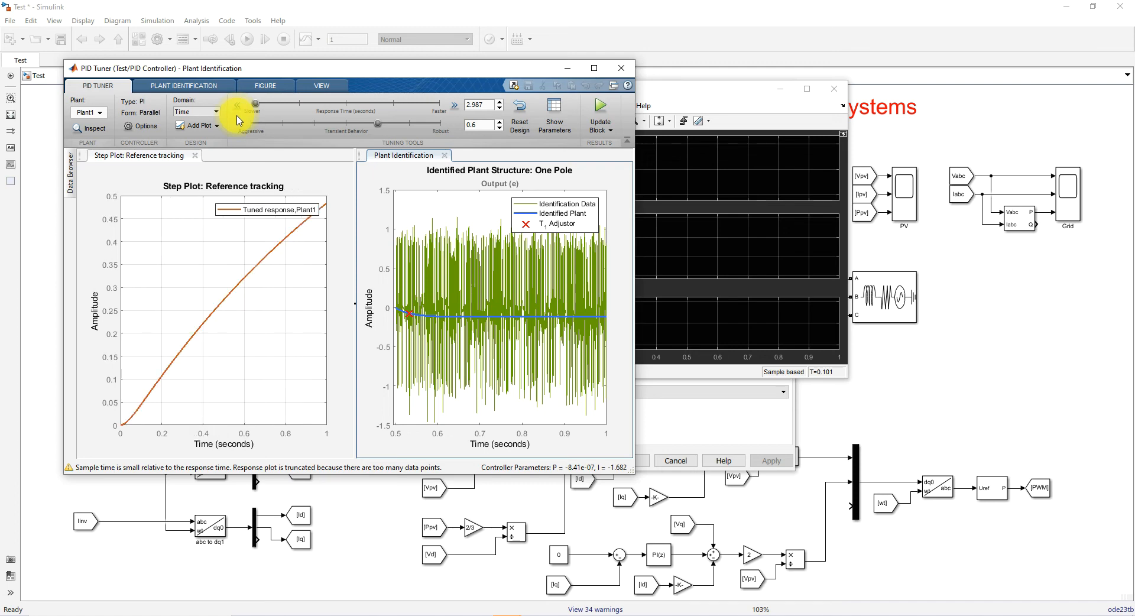
click(599, 112)
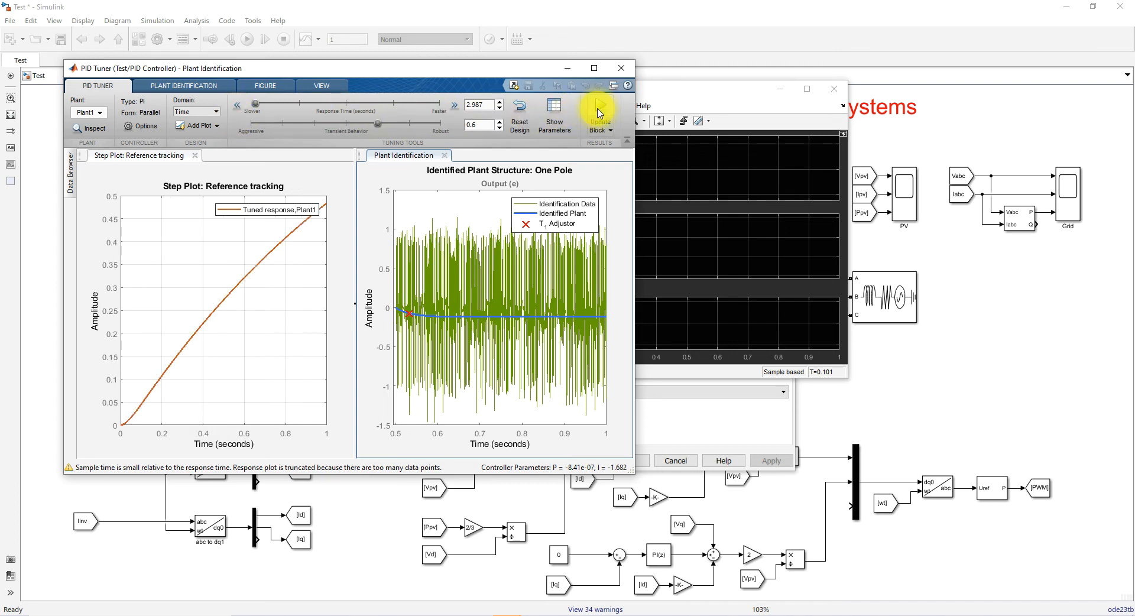
click(662, 103)
click(562, 121)
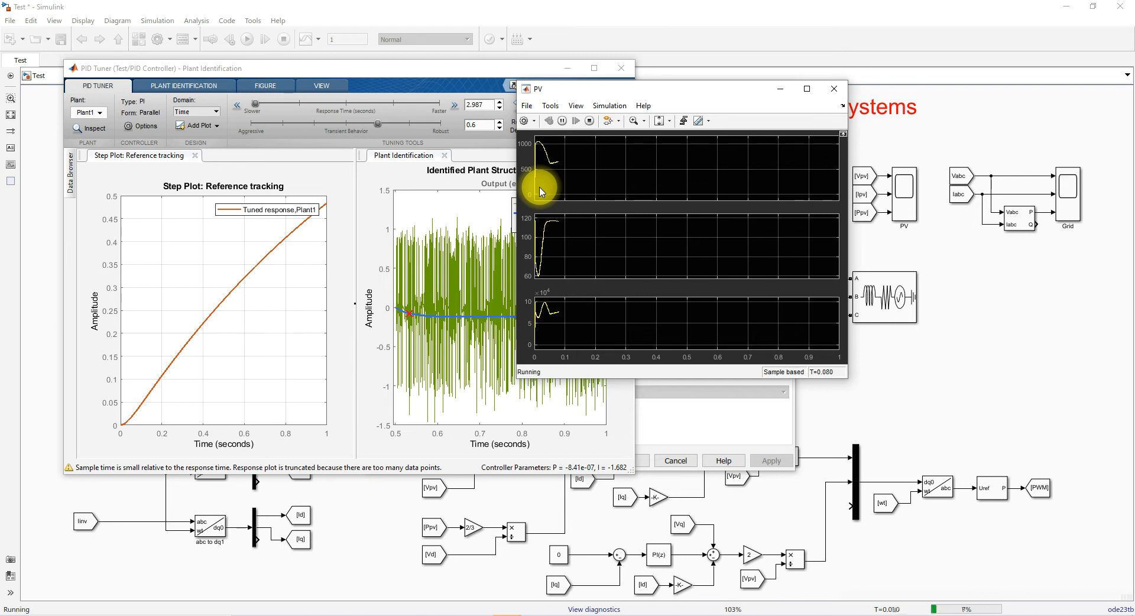
click(588, 123)
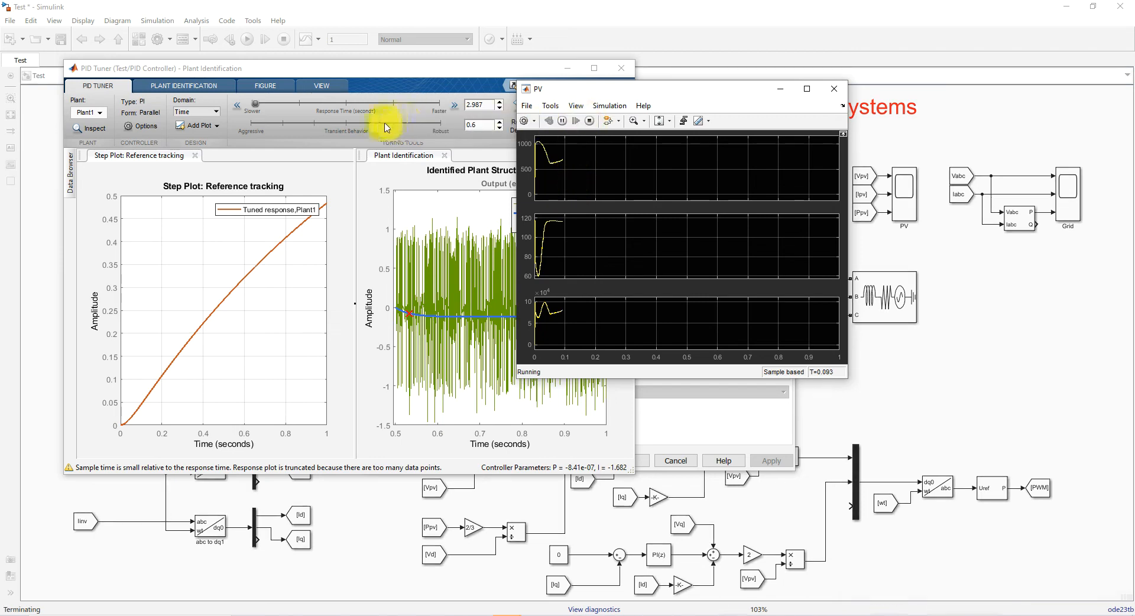
Step: Set the transient behavior to 0.89 and the response time to 1.036 seconds, update the PI block and run the simulation
drag(376, 123, 439, 127)
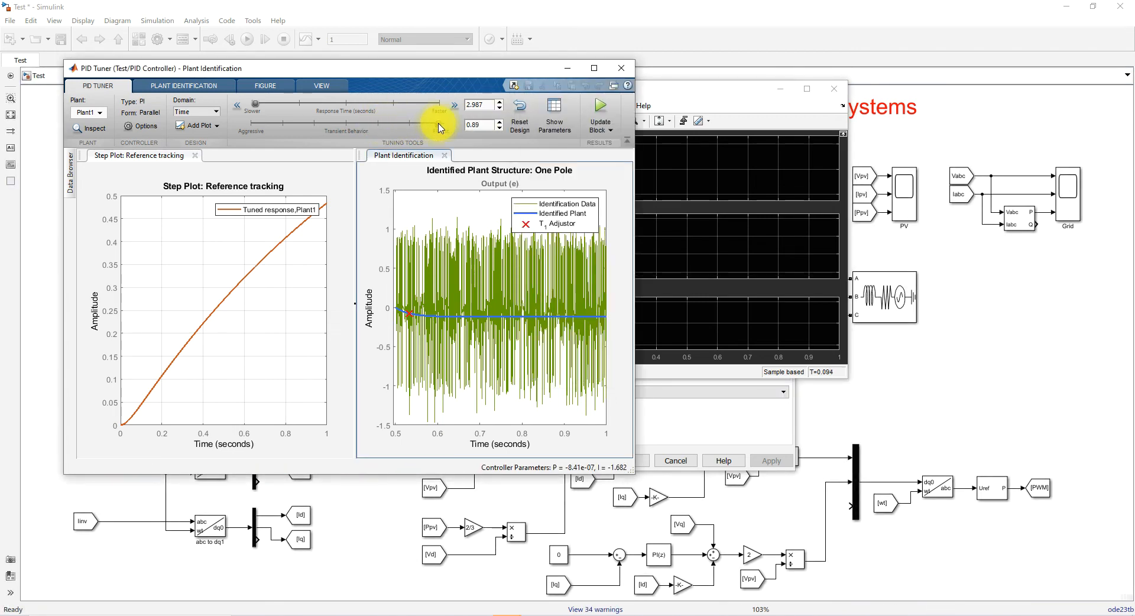
drag(255, 104, 300, 105)
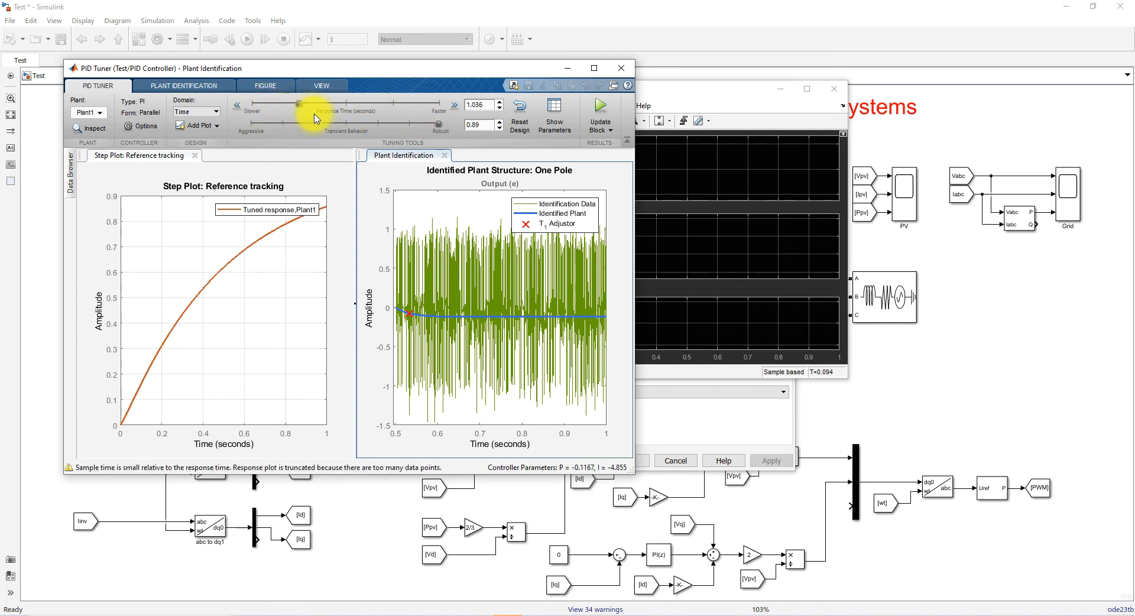
click(601, 109)
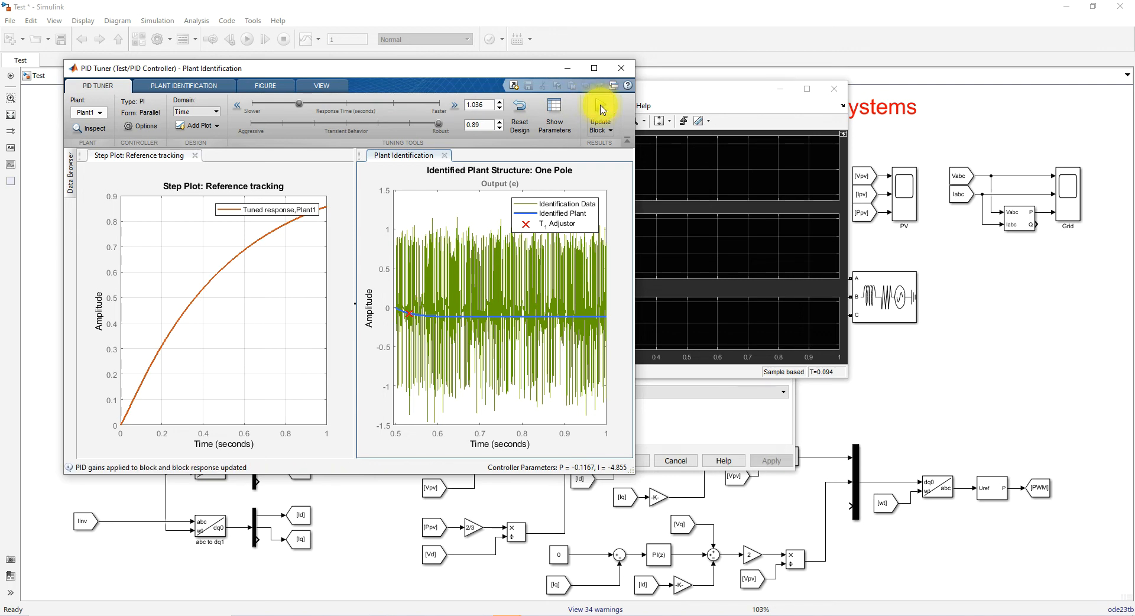
click(664, 96)
click(562, 122)
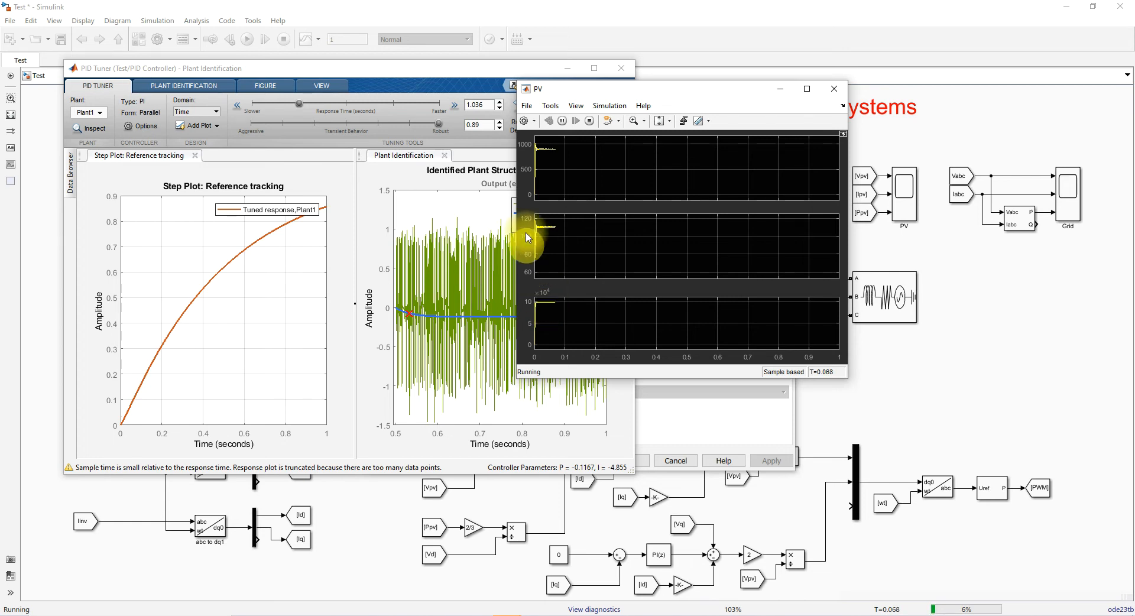
Step: Bring up the Inverter and Grid scopes and arrange them side by side with the PV scope during the simulation
drag(609, 84, 307, 61)
mouse_move(507, 614)
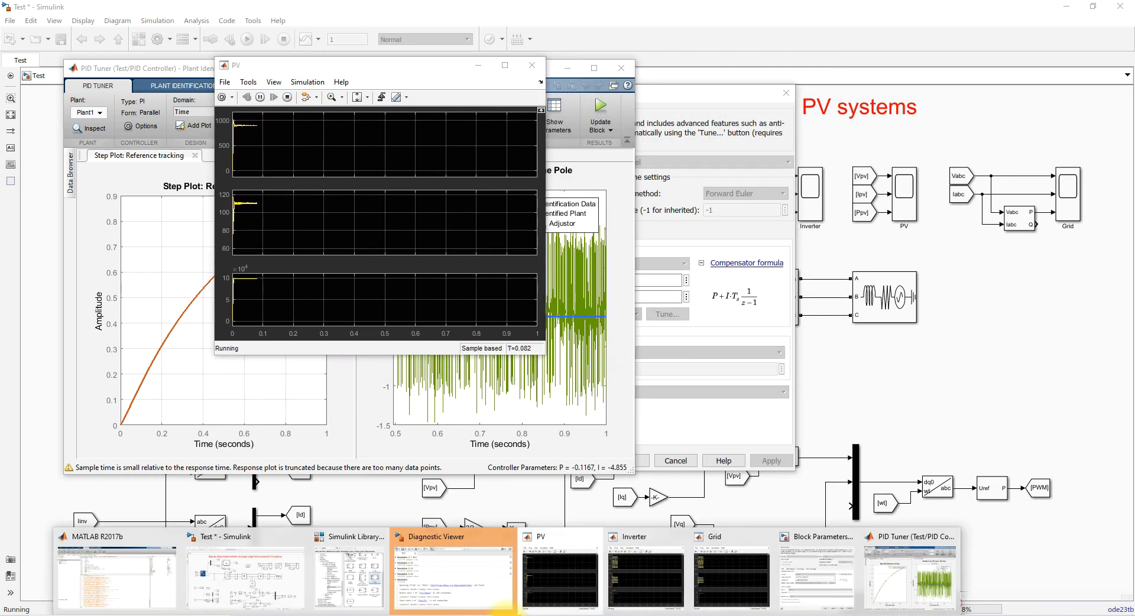
click(630, 577)
mouse_move(514, 609)
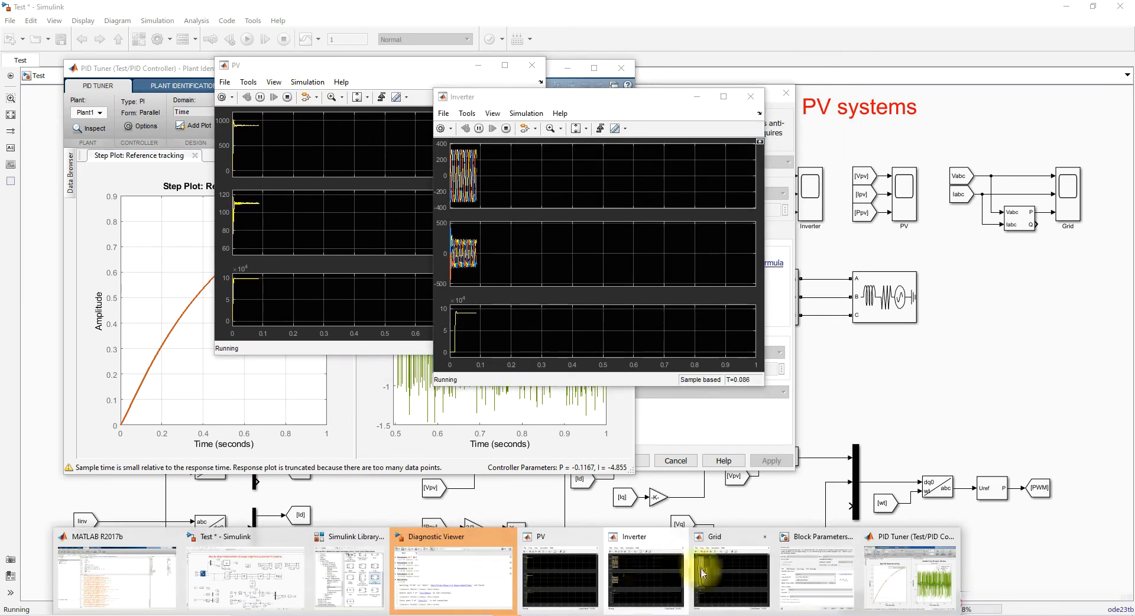
click(735, 565)
drag(390, 79, 276, 77)
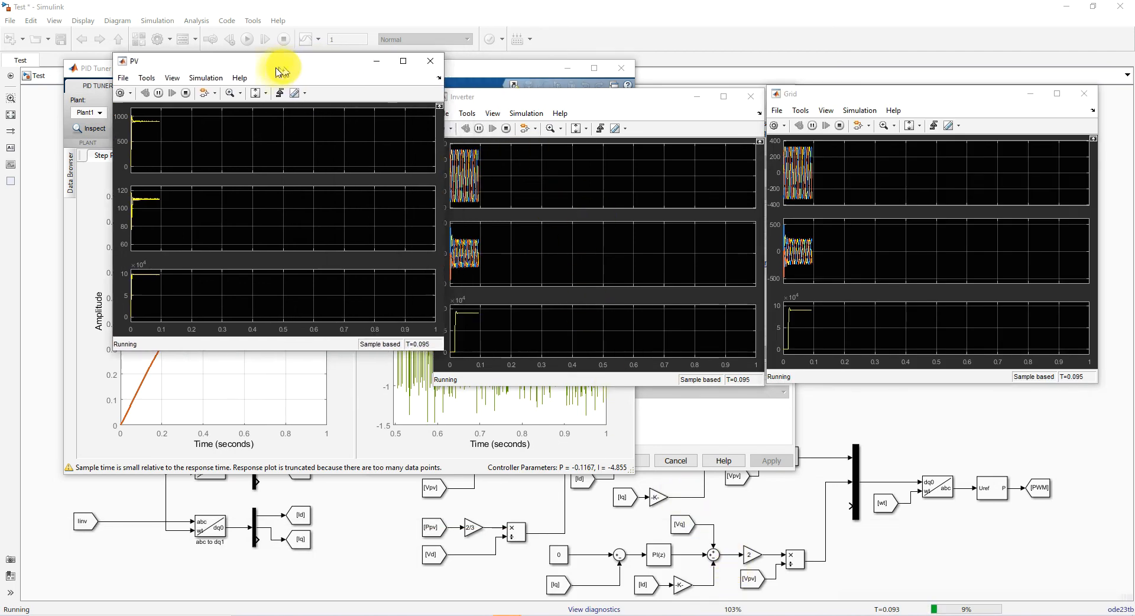
drag(483, 100, 482, 66)
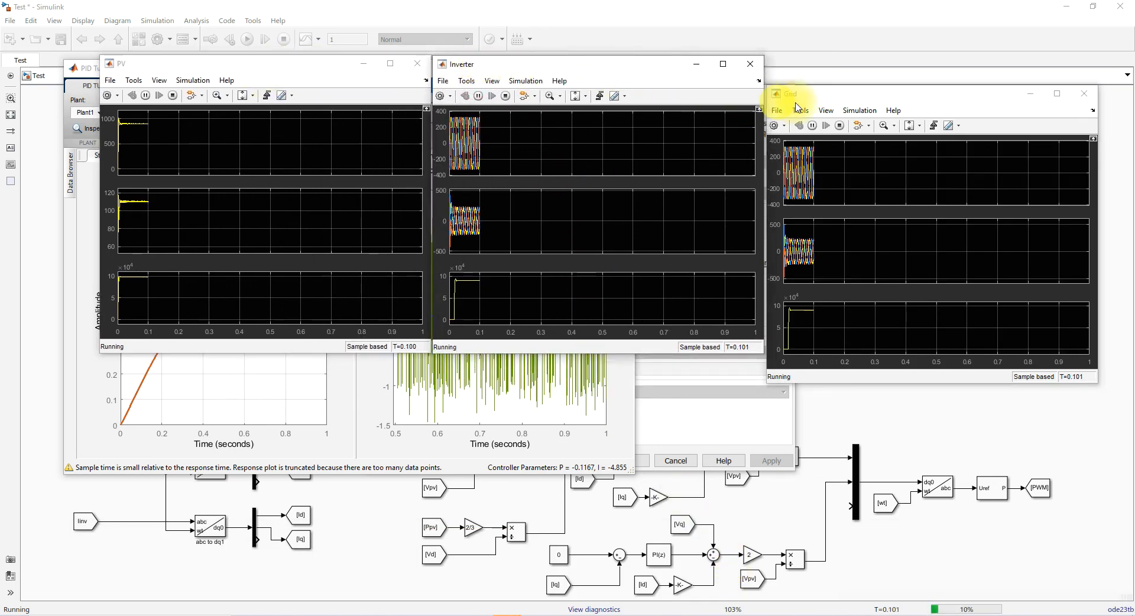
drag(804, 93, 796, 80)
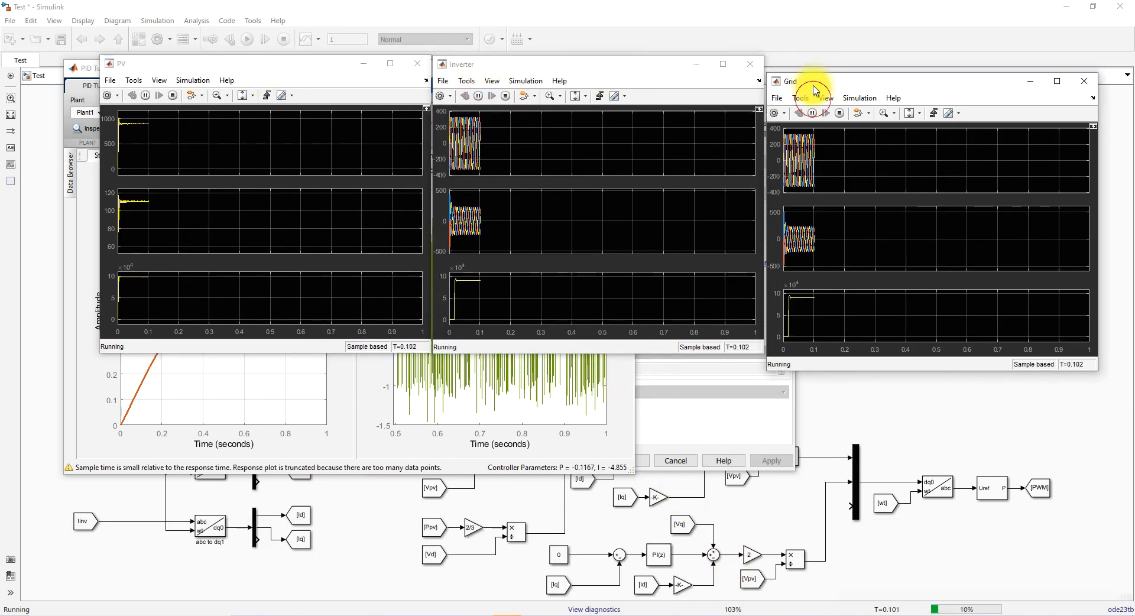
Step: Zoom in on the time axes of the Inverter and Grid scopes to examine their voltage and current waveforms, and stop the simulation
click(562, 101)
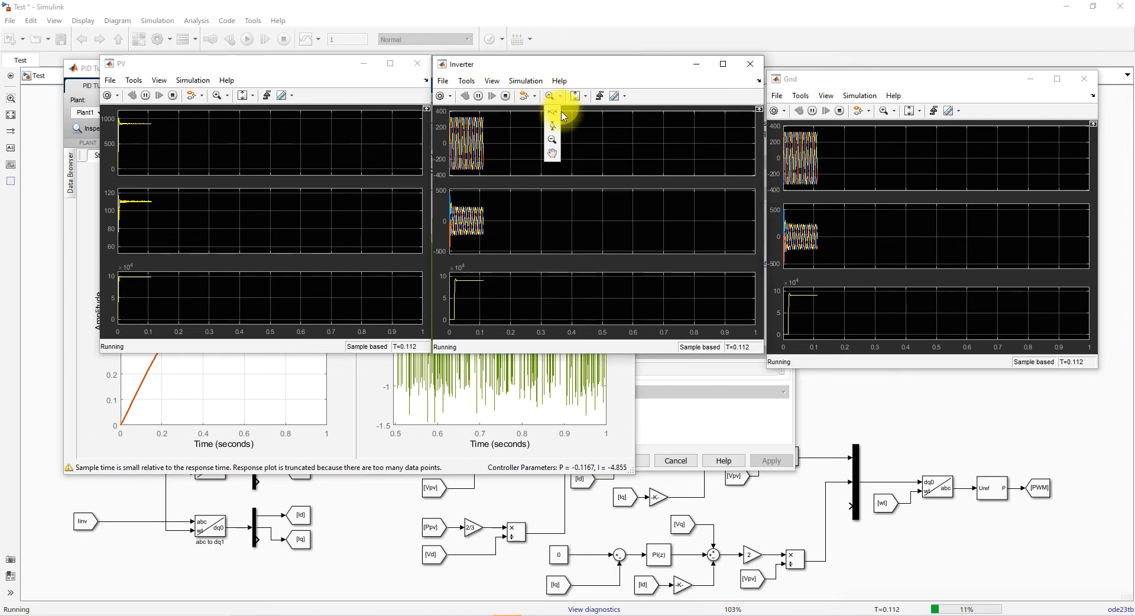
click(554, 115)
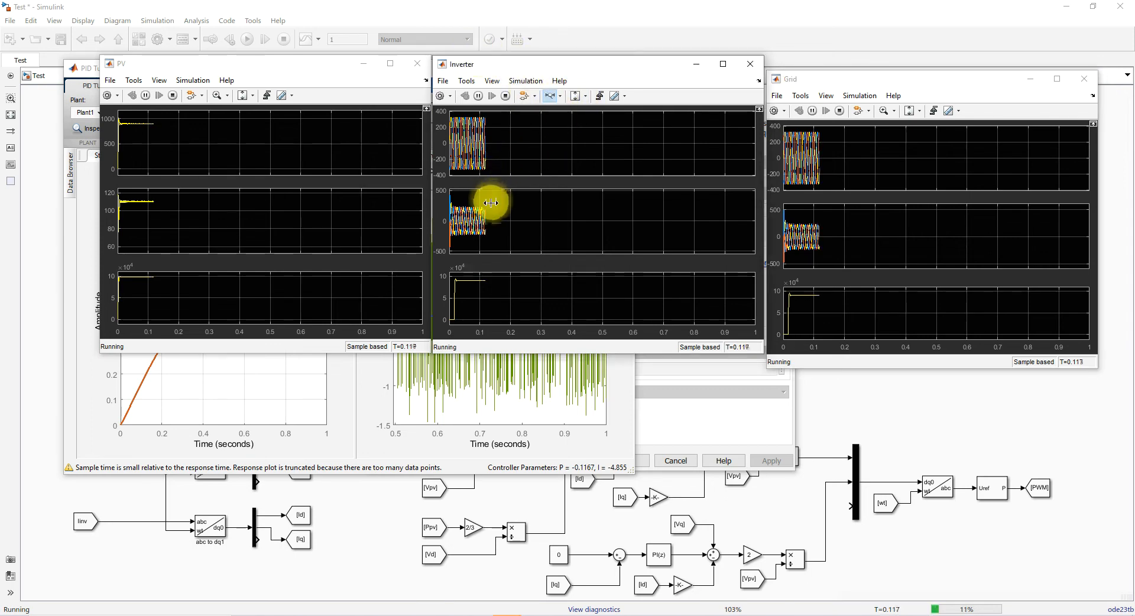
drag(491, 201, 451, 201)
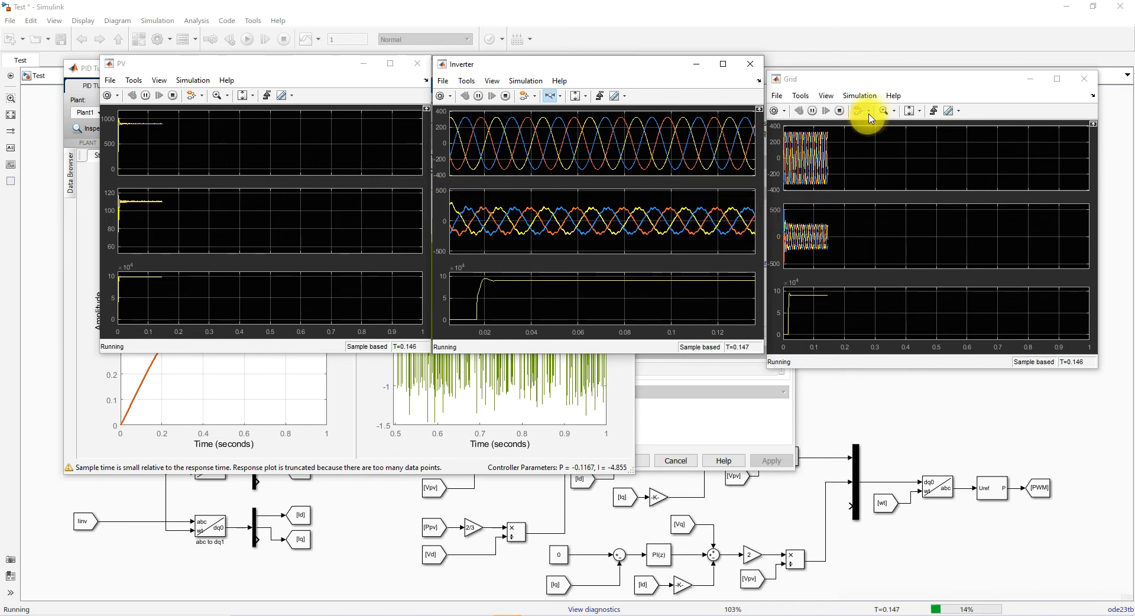
click(895, 111)
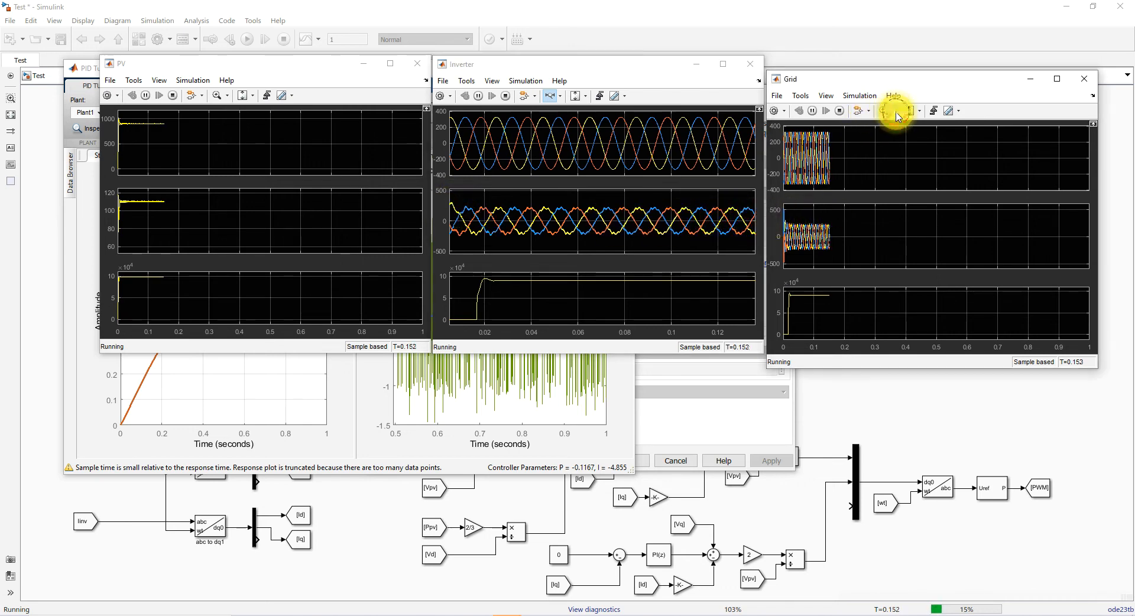
click(887, 138)
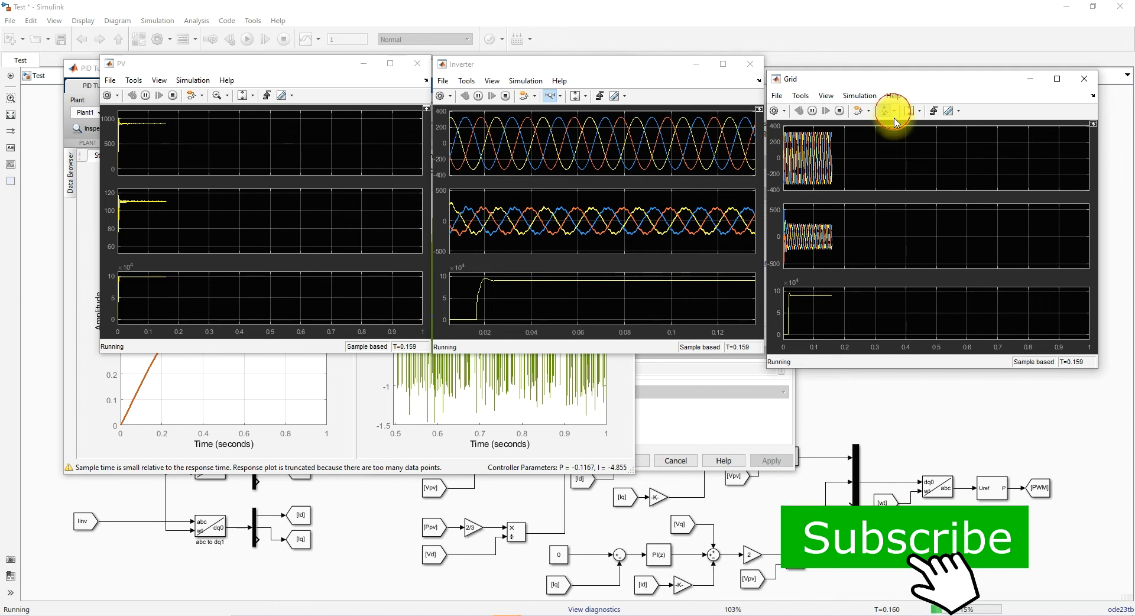
click(886, 128)
drag(829, 220, 798, 223)
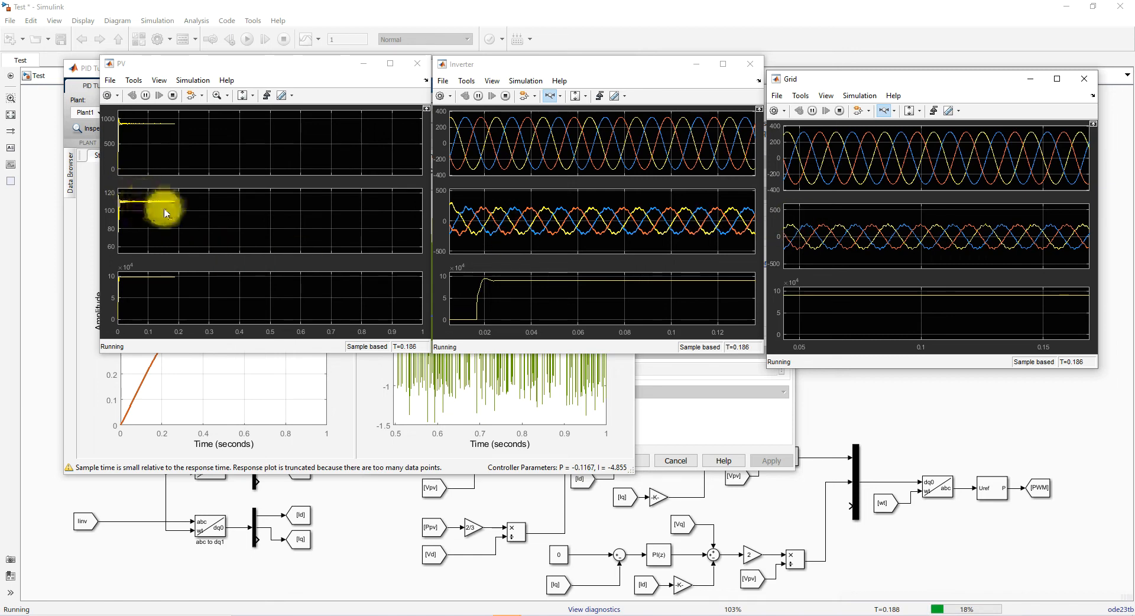
click(173, 96)
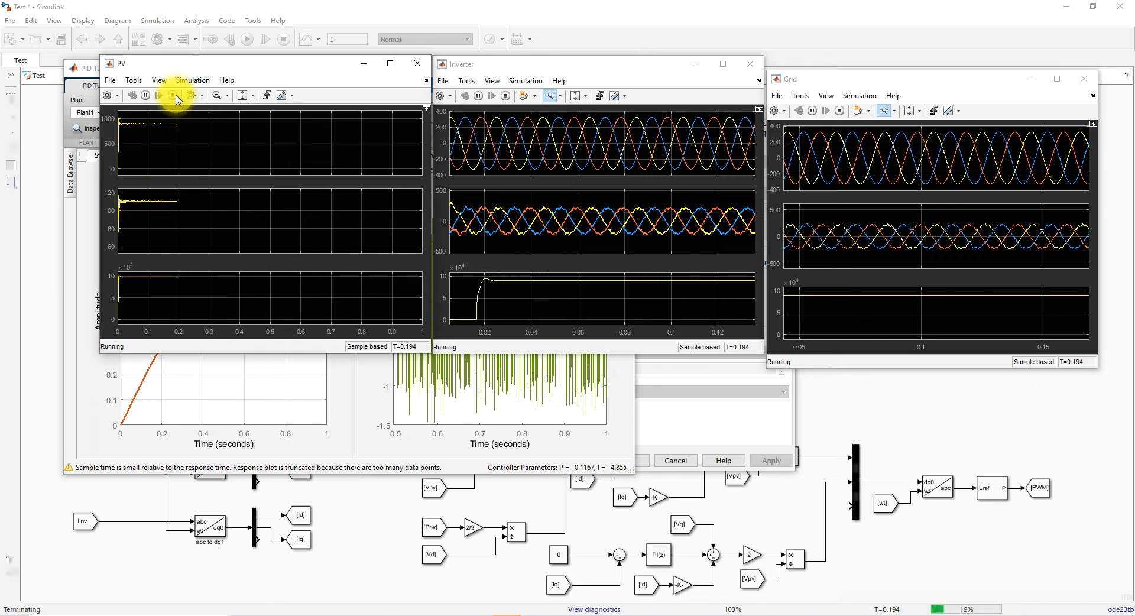
Step: Move the three scope windows aside, set the PID Tuner response time to 1.8 seconds, and update the PI block
drag(584, 65, 657, 66)
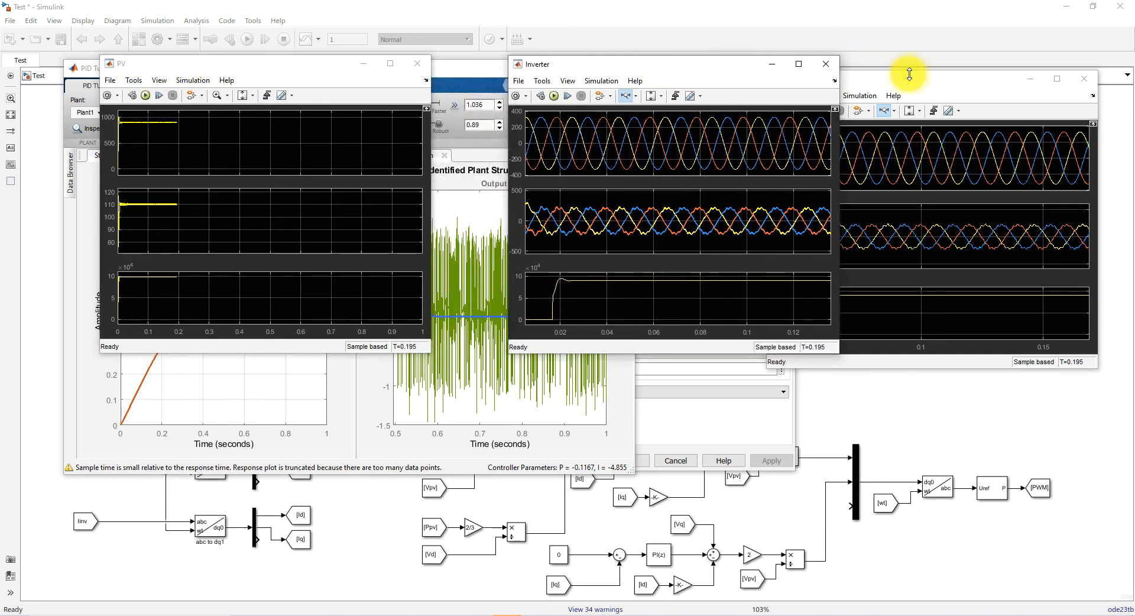
drag(902, 81, 944, 78)
drag(304, 64, 367, 70)
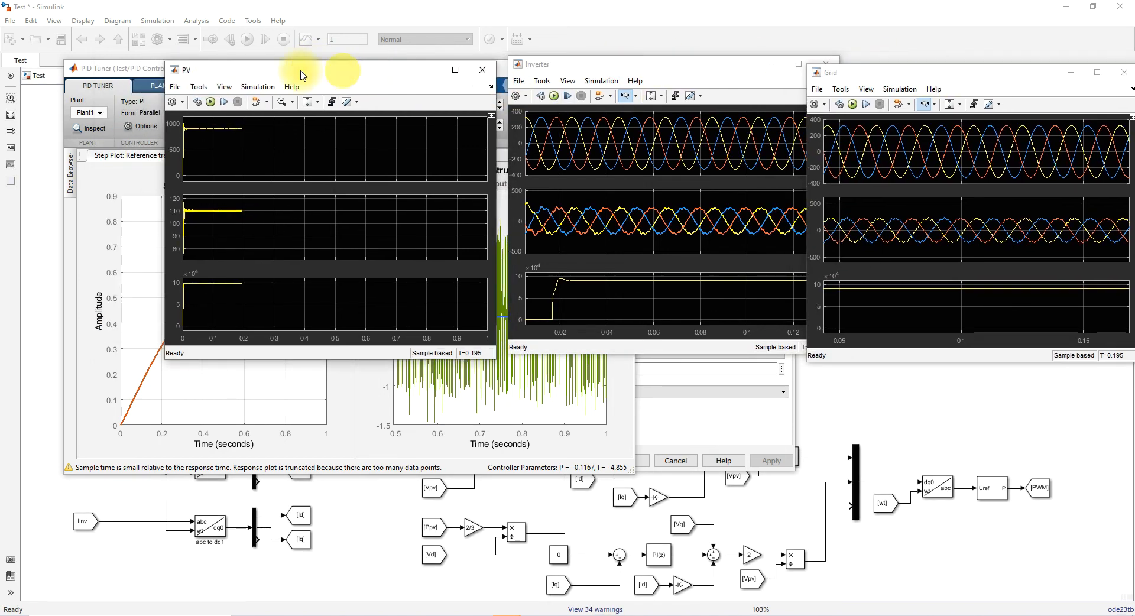
click(152, 73)
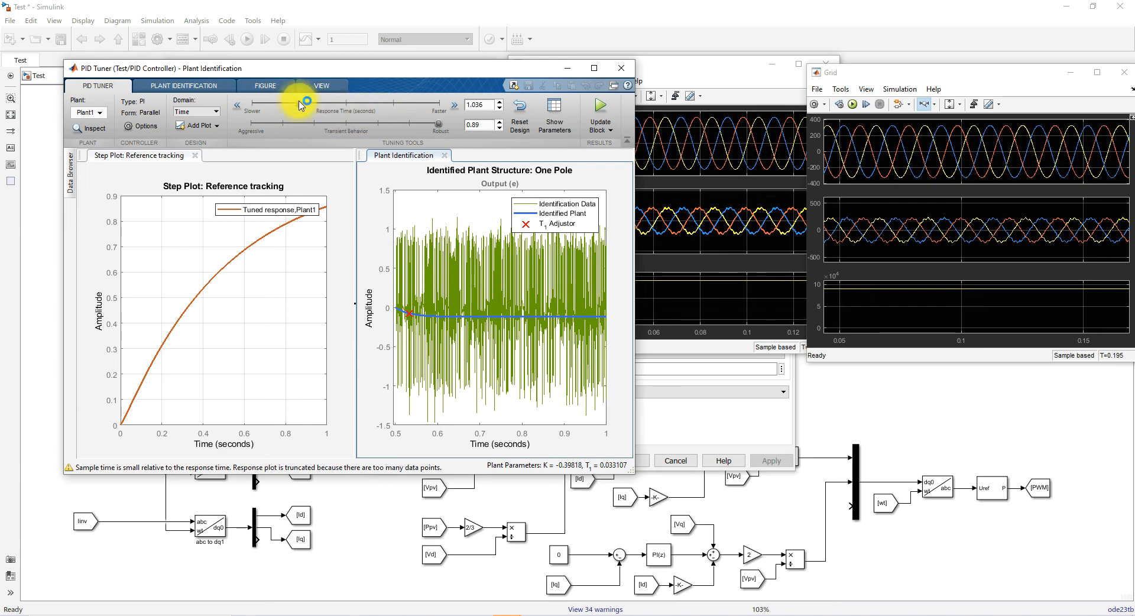
drag(300, 105, 286, 107)
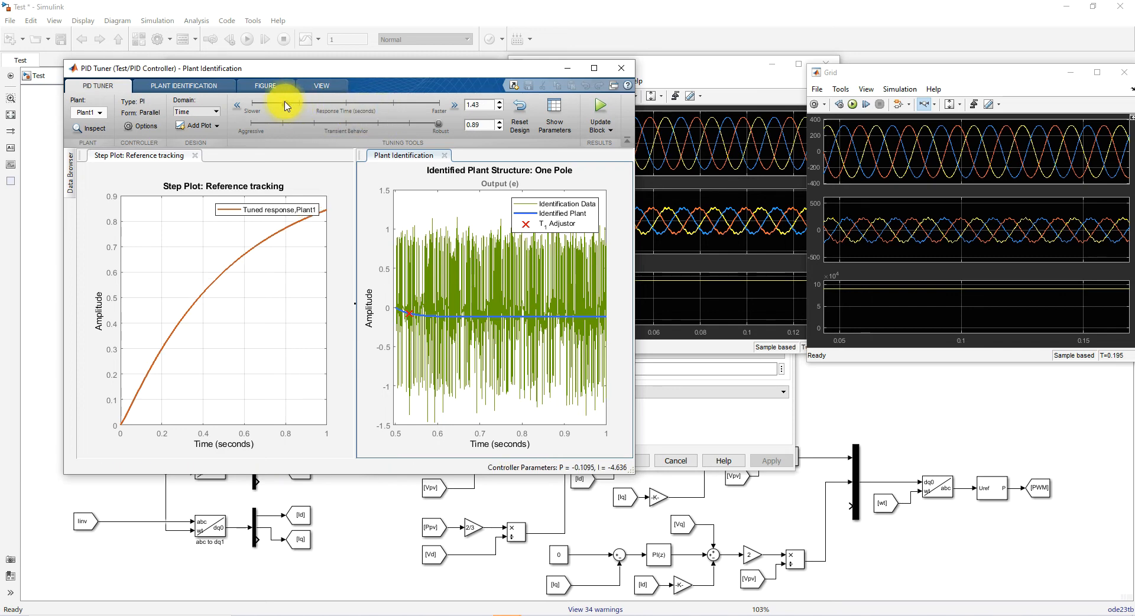
drag(285, 106, 276, 106)
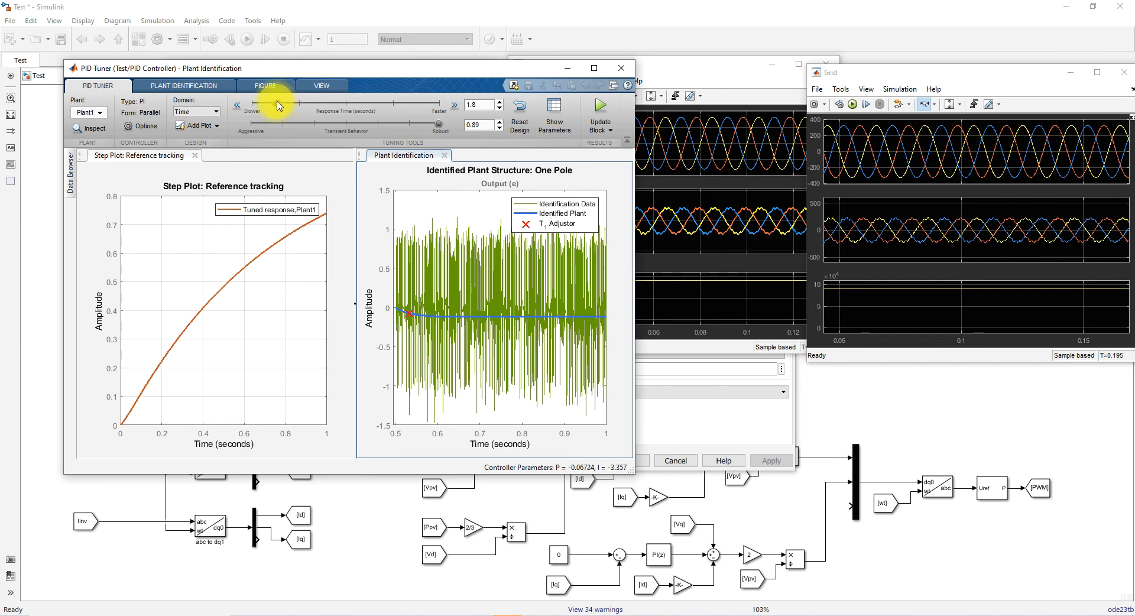
click(601, 106)
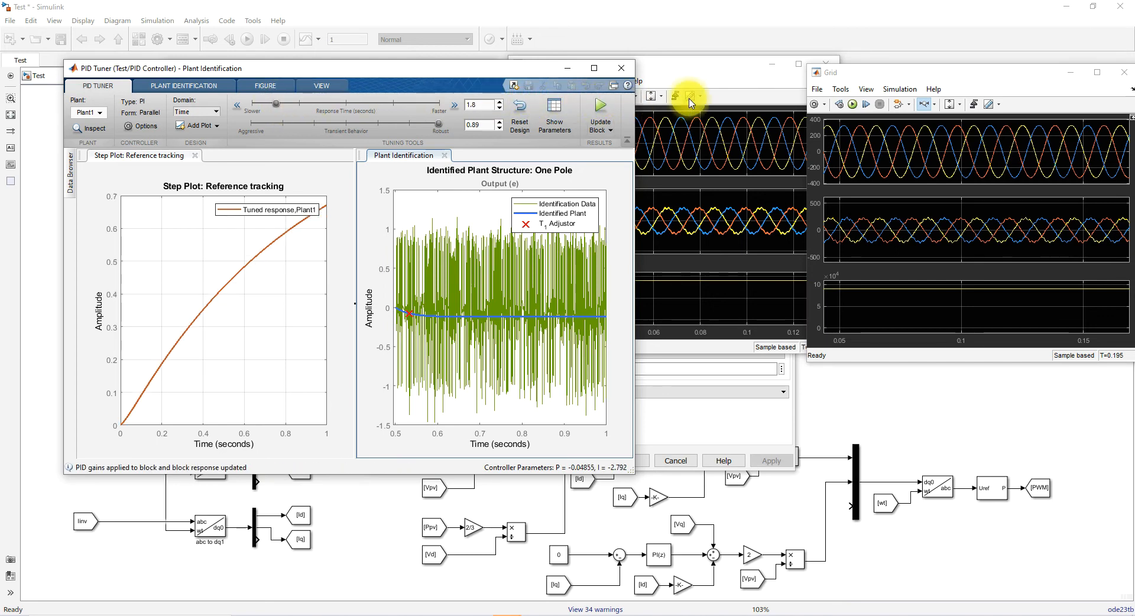
Step: Bring the scope windows back to the front and rerun the simulation with the updated PI gains
click(691, 76)
mouse_move(502, 612)
click(558, 572)
click(209, 103)
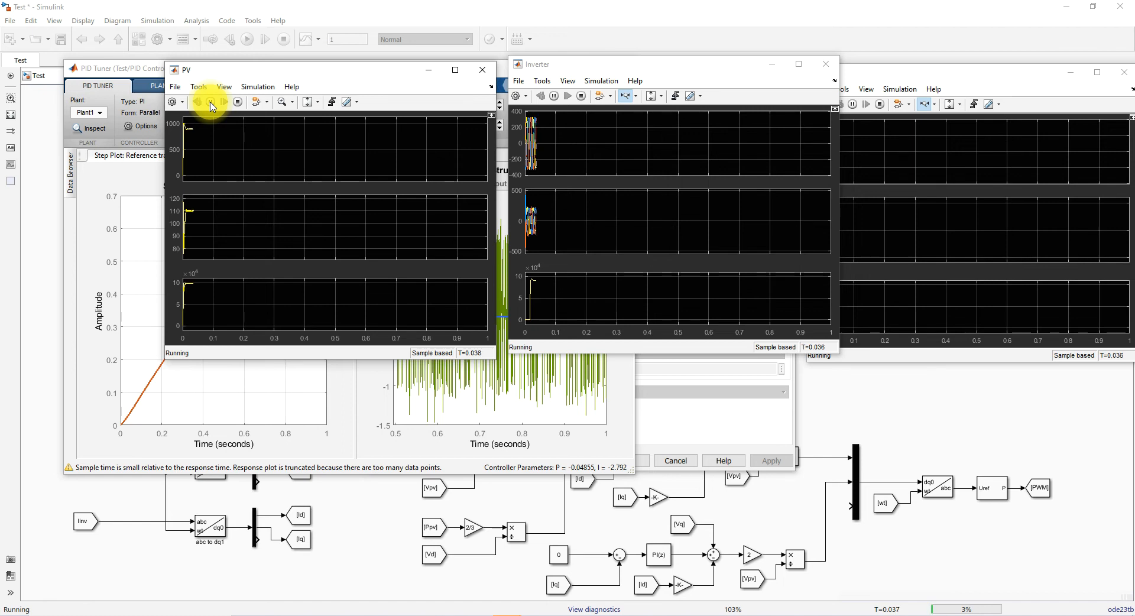
Step: Examine the Inverter scope waveforms by zooming along the time axis, fitting the view, and zooming in on the steady-state portion
click(521, 208)
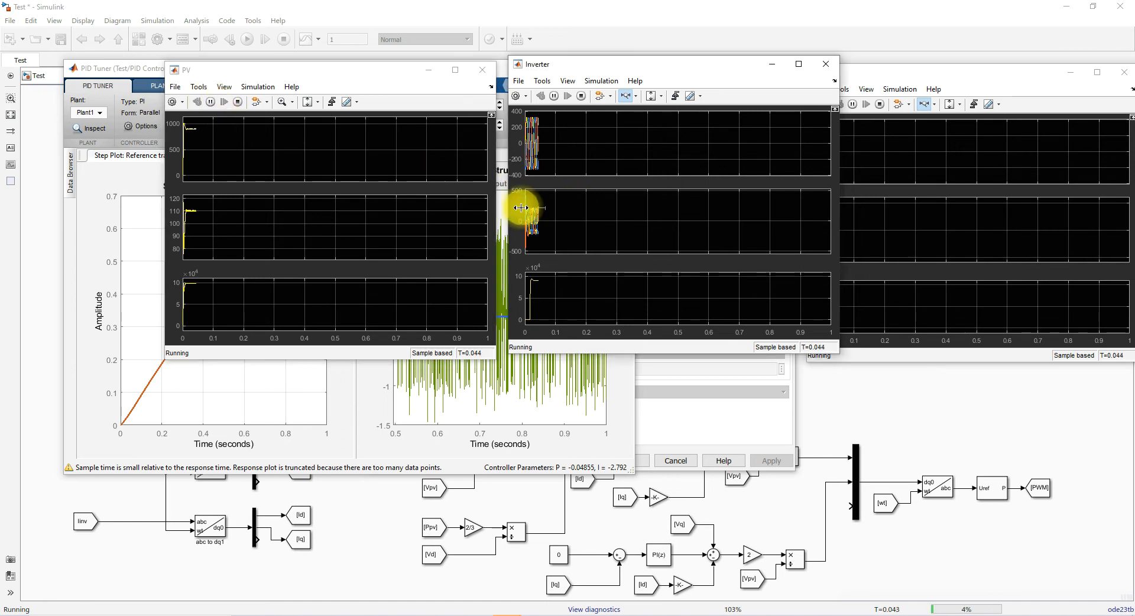
drag(521, 207, 520, 208)
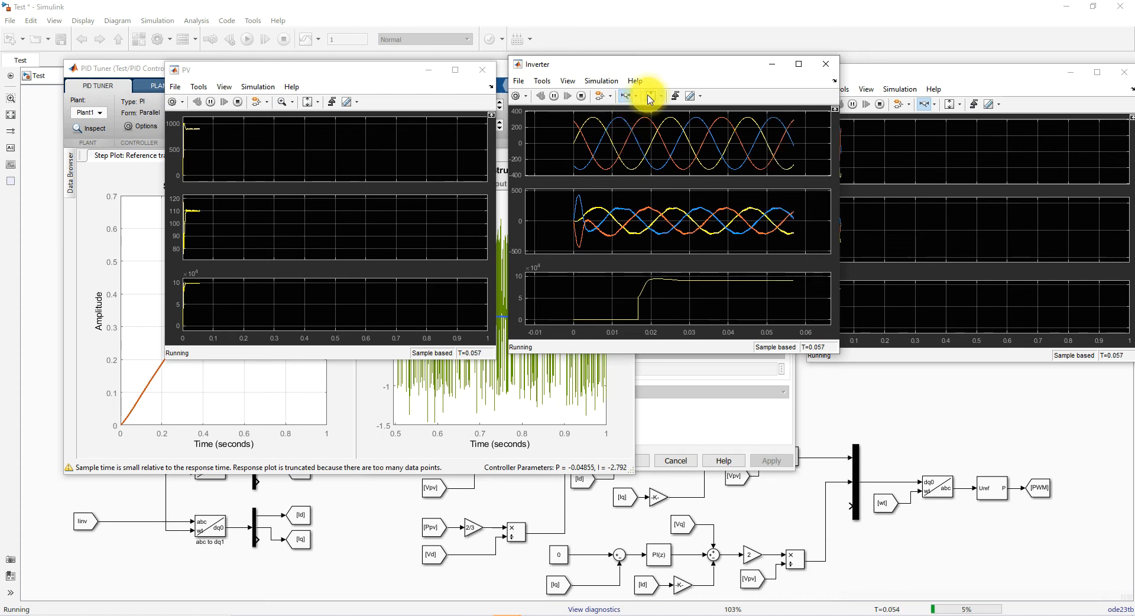
click(660, 98)
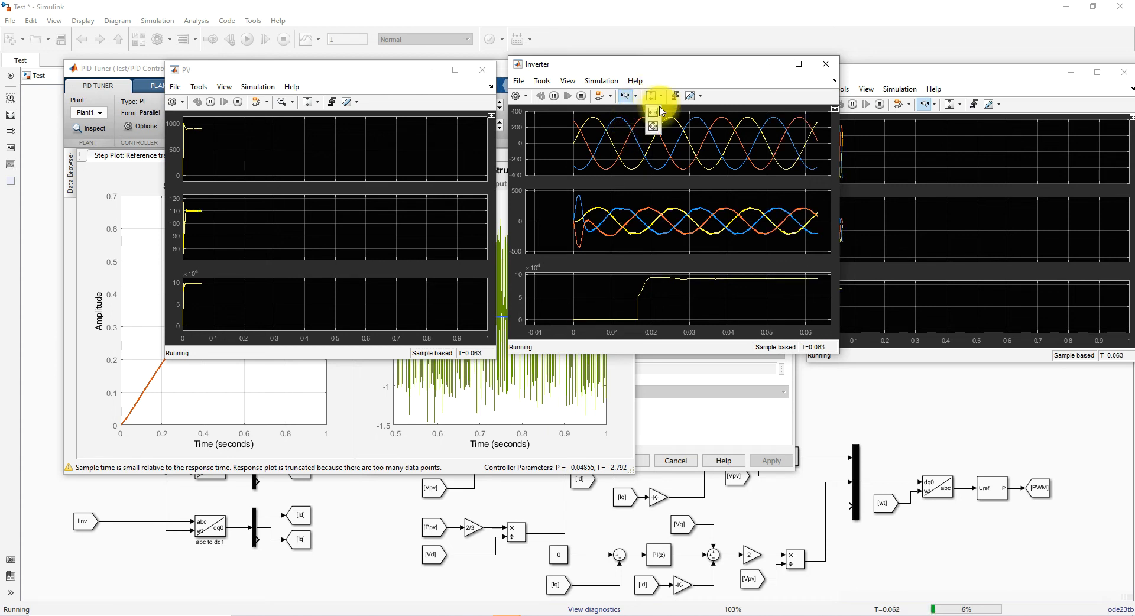
click(655, 127)
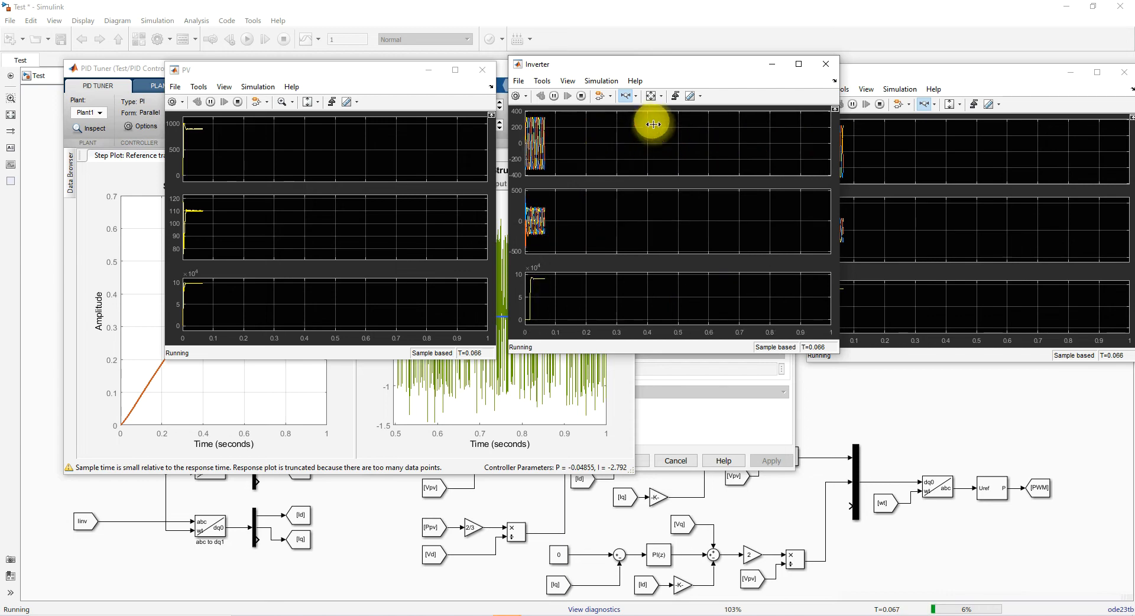
click(538, 210)
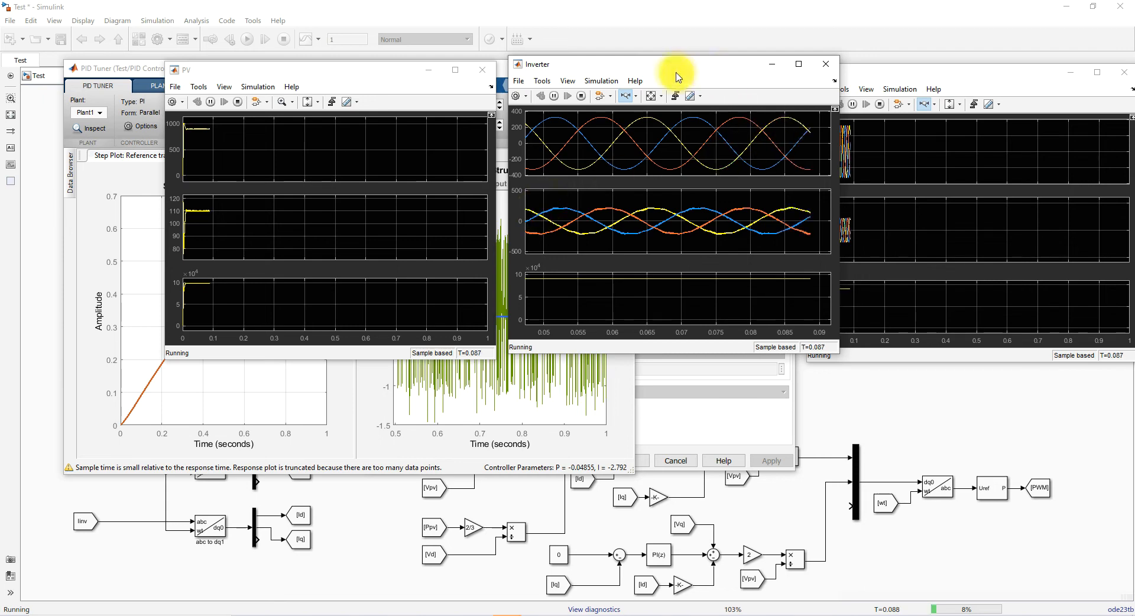
Step: Place the Inverter and Grid scopes side by side, zoom in on the Grid waveforms over time, and stop the simulation
drag(678, 65, 654, 64)
drag(852, 79, 857, 77)
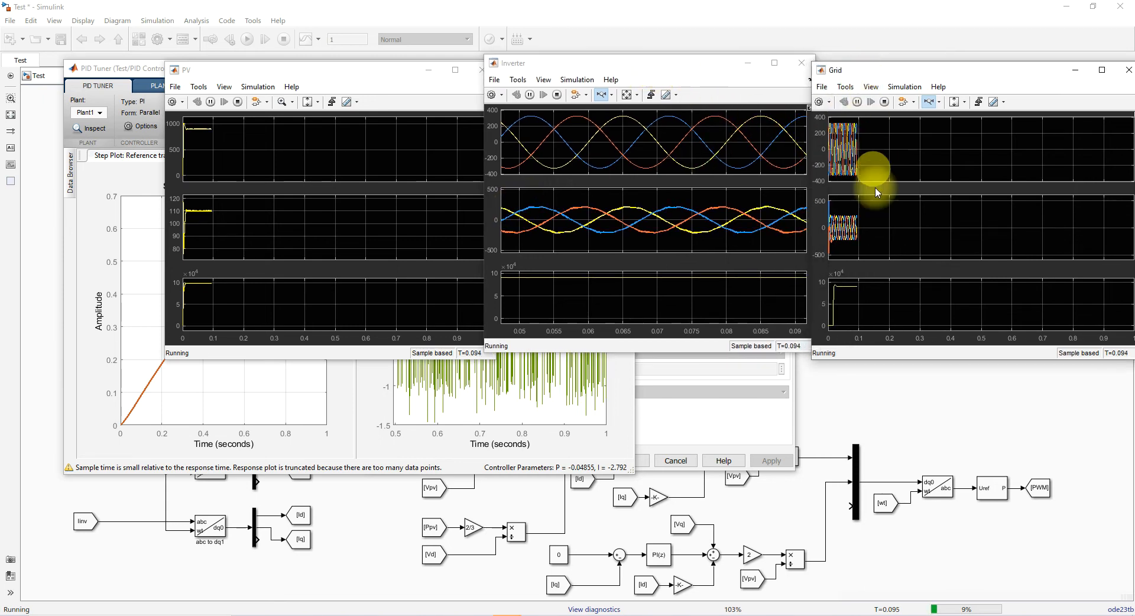
click(841, 214)
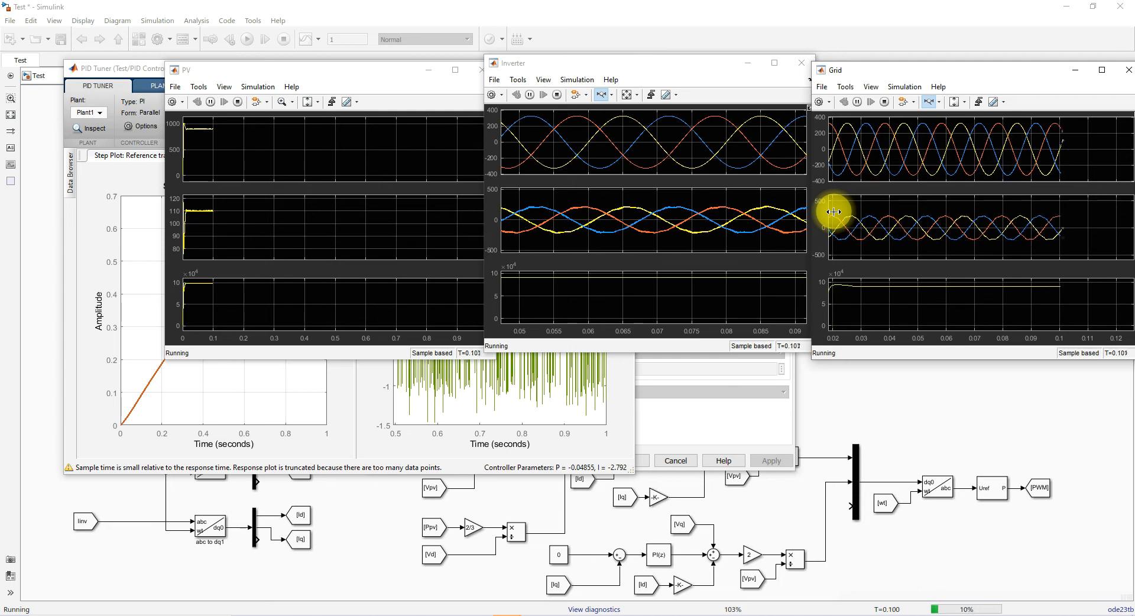
click(559, 94)
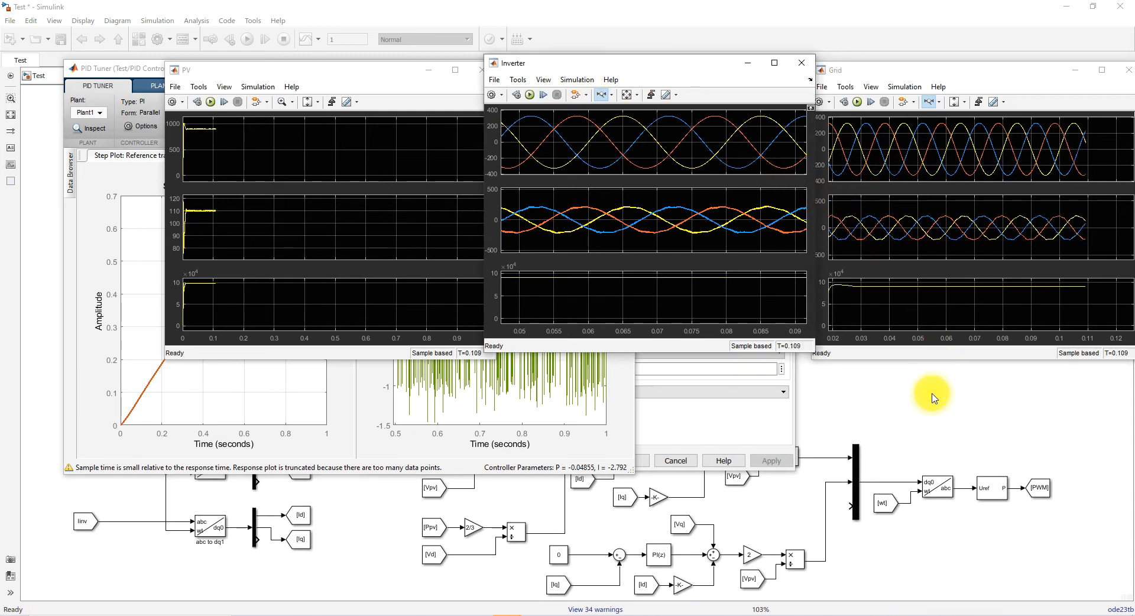
Step: Open the FFT analysis tool of the powergui block and select input 2 of ScopeData2 as the signal
click(933, 398)
double_click(597, 201)
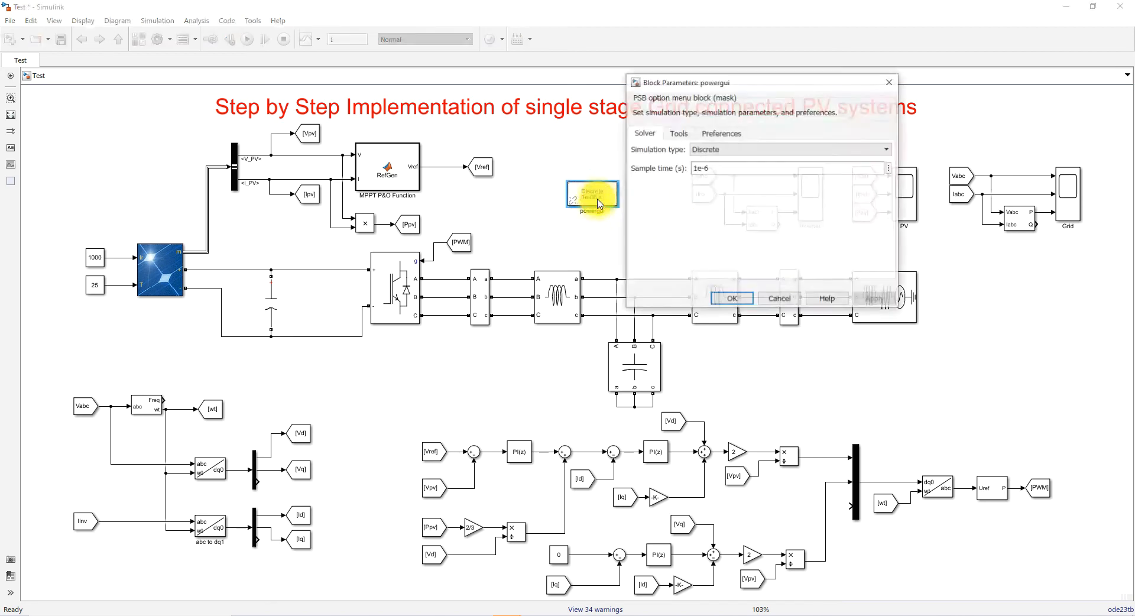
click(679, 133)
click(689, 198)
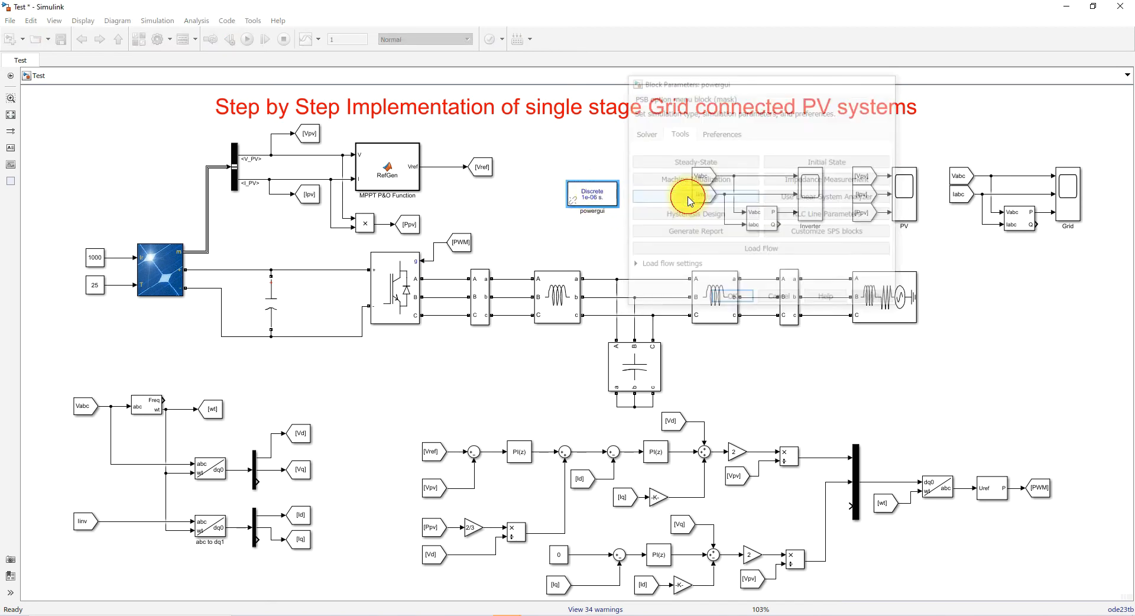
click(467, 164)
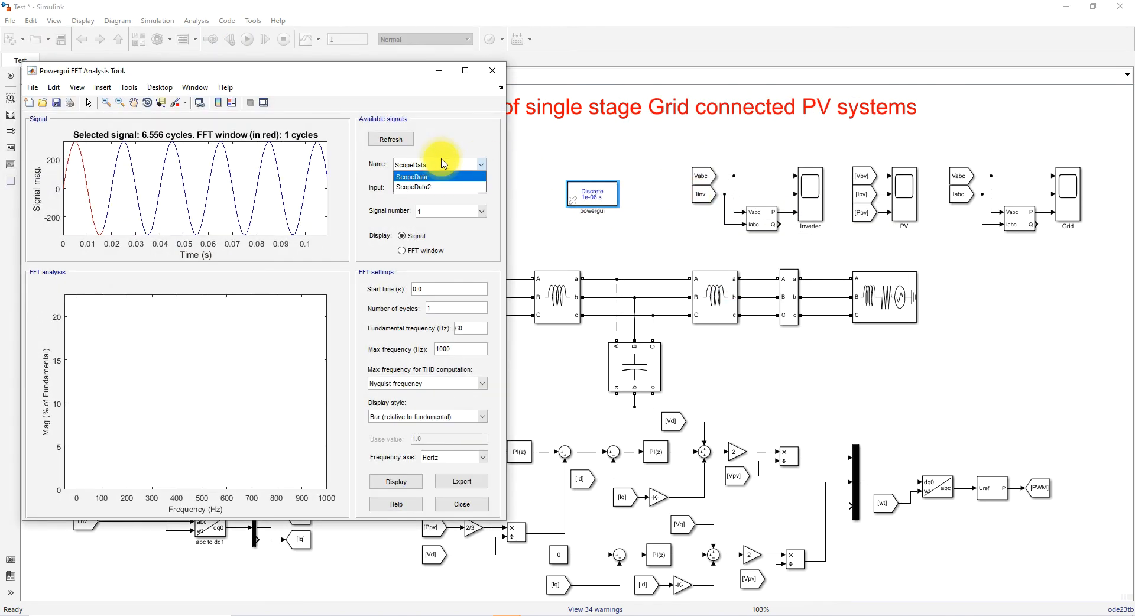
click(430, 186)
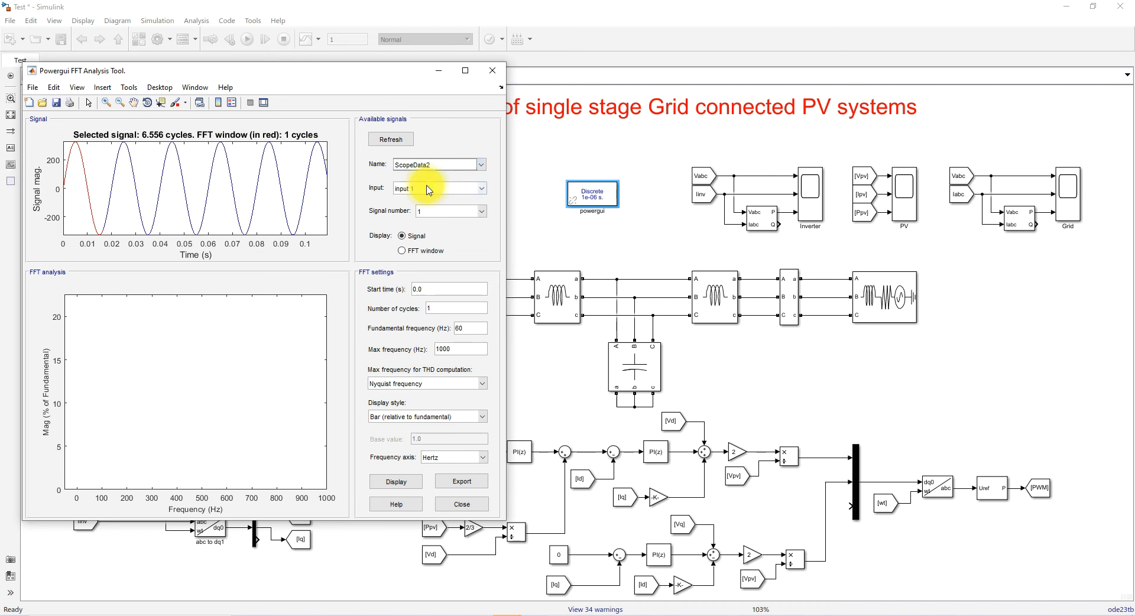
click(429, 188)
click(419, 207)
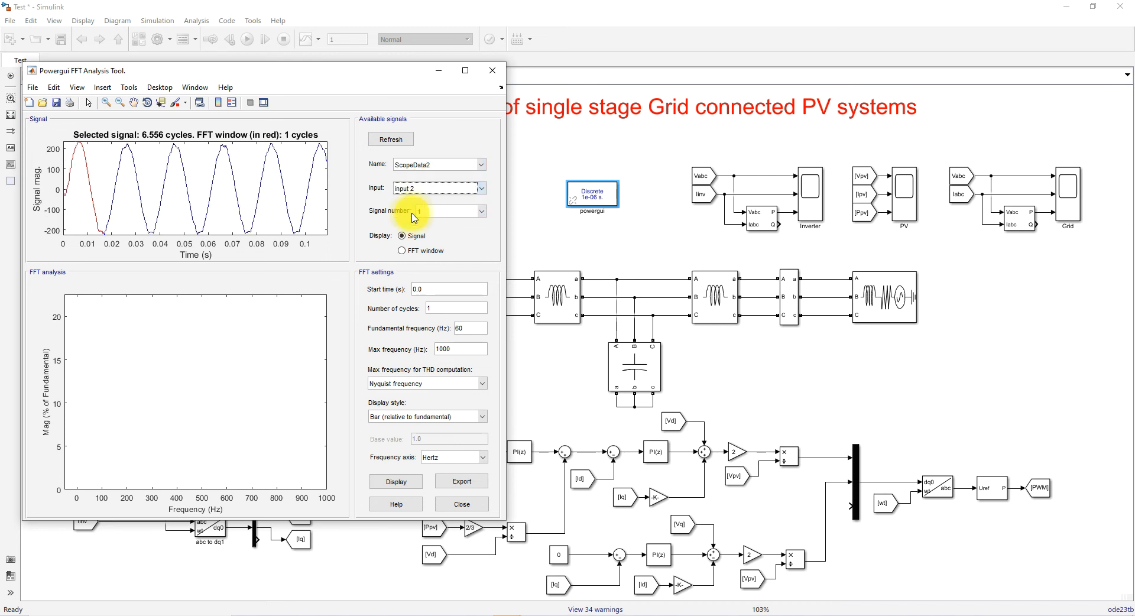
Step: Try the FFT with 0.08 cycles, a 50 Hz fundamental frequency, and the THD maximum frequency set to Same as Max frequency
double_click(431, 308)
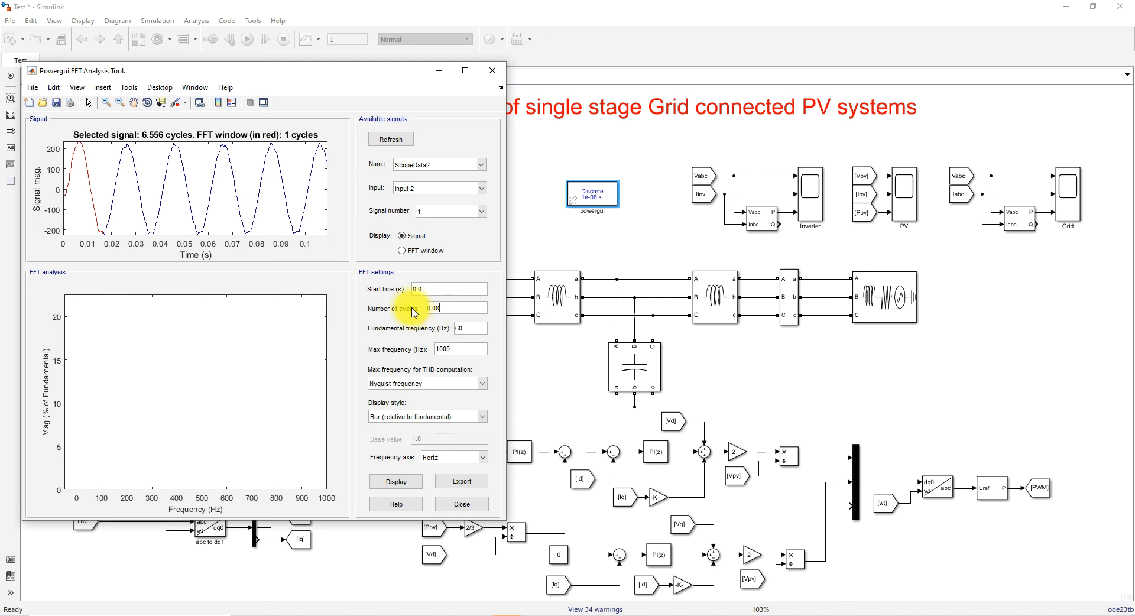
click(463, 326)
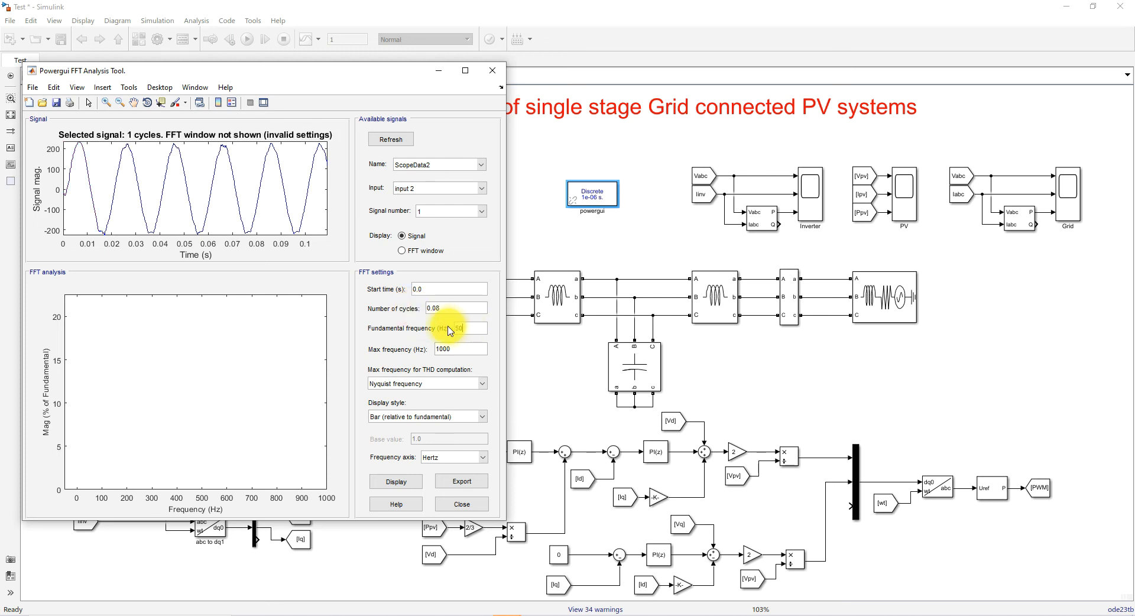
click(395, 384)
click(404, 397)
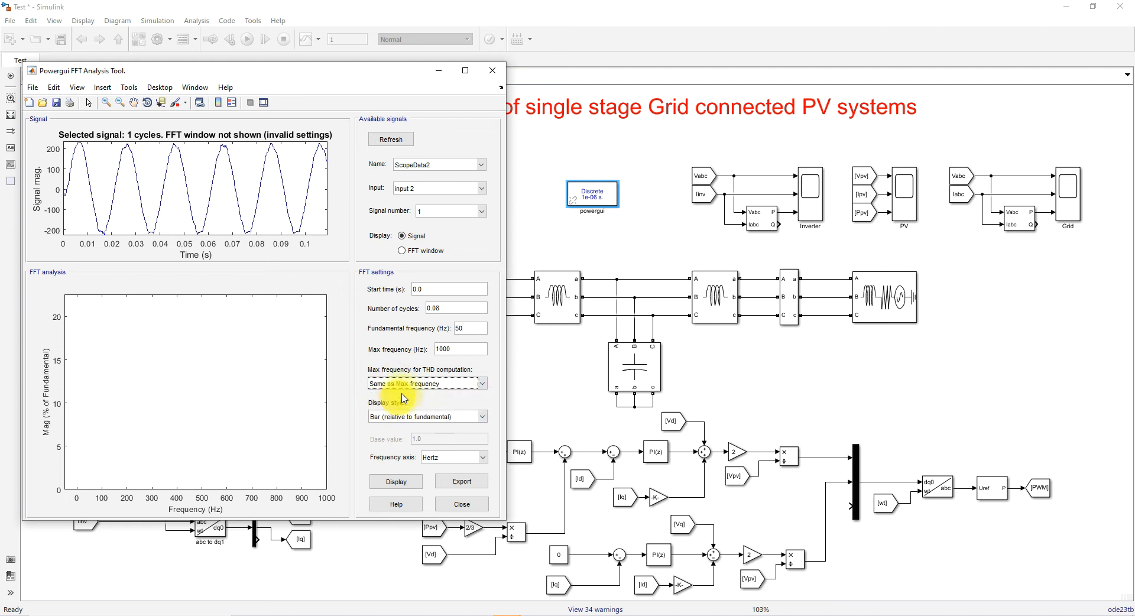
click(396, 481)
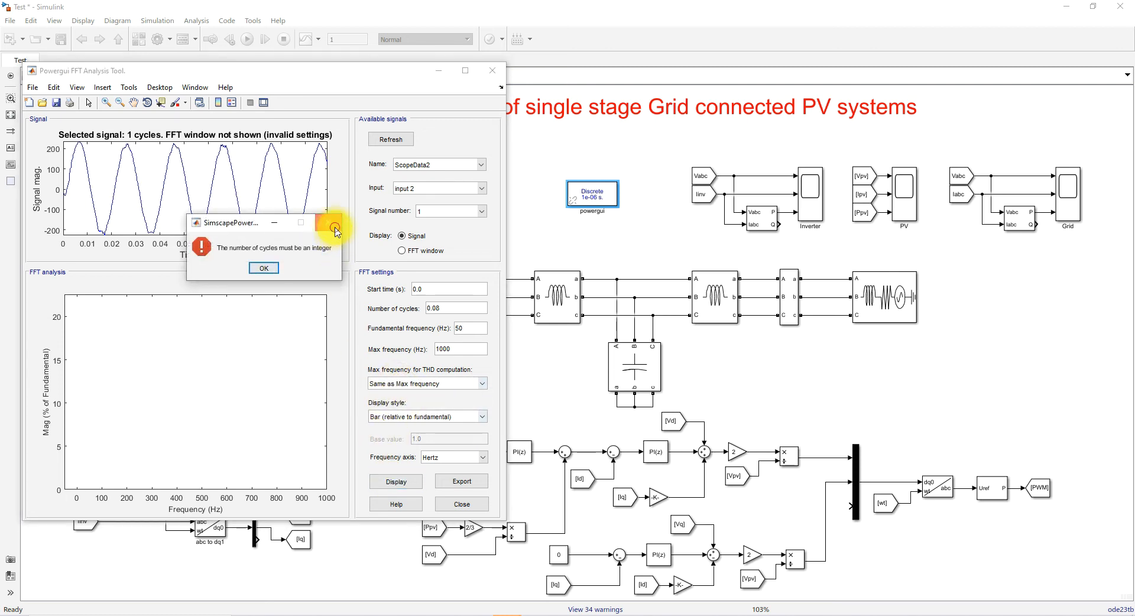
click(335, 229)
Step: Set the FFT window to 1 cycle starting at 0.08 s and display the current's harmonic spectrum
drag(457, 308, 412, 309)
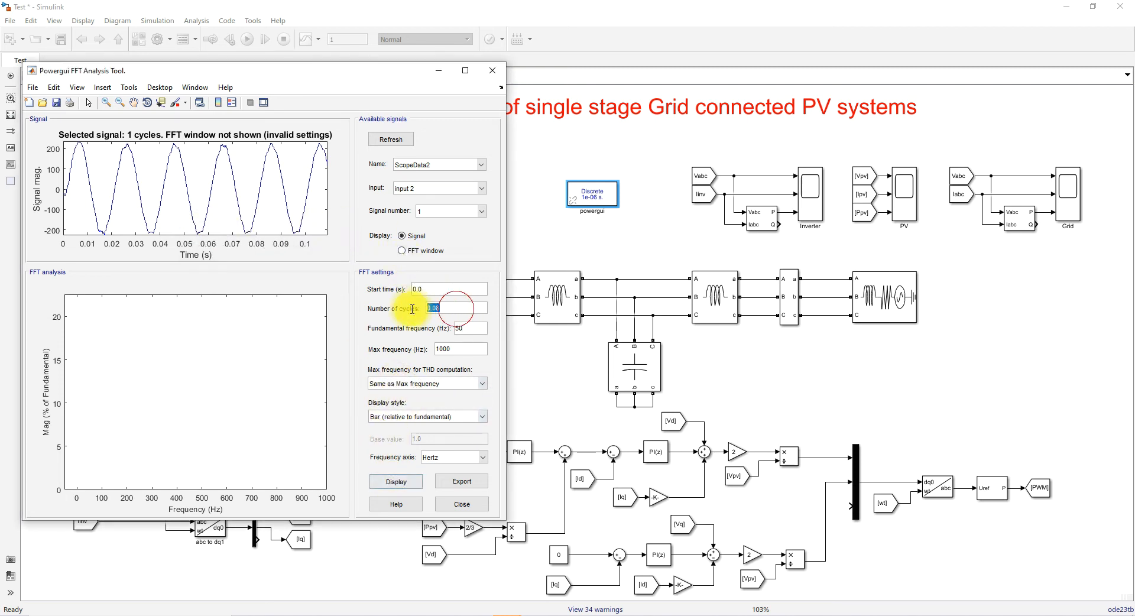
text(1)
double_click(419, 289)
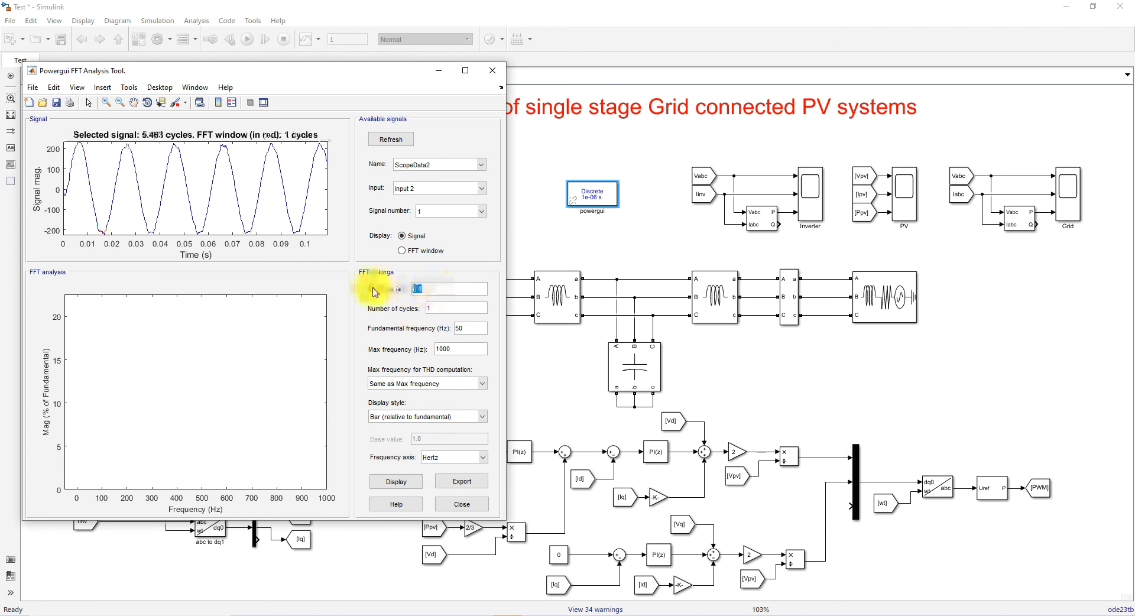
key(Return)
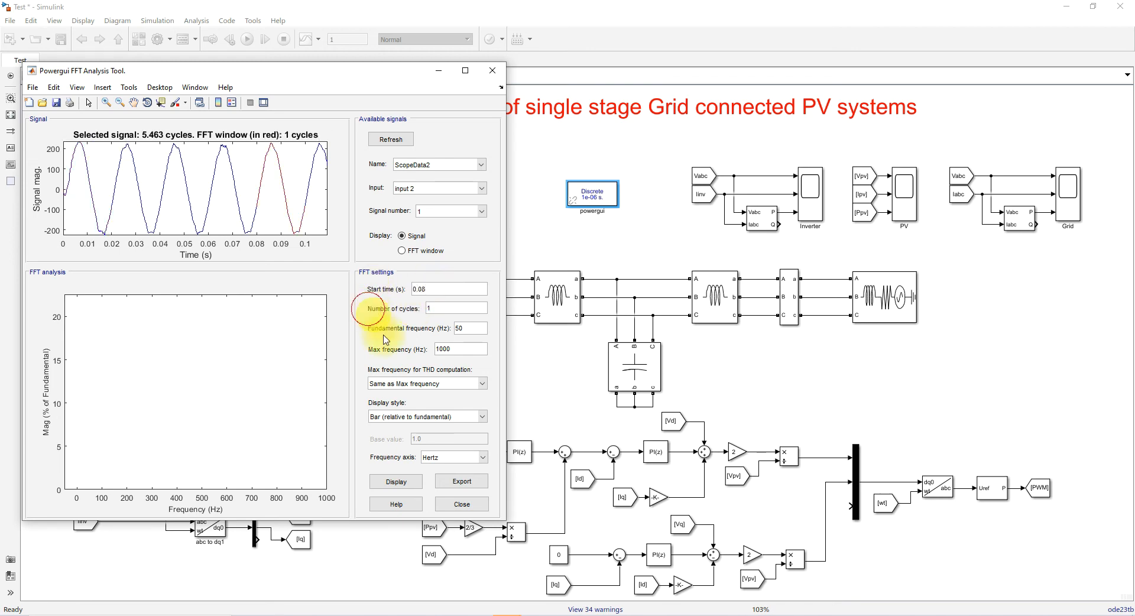
click(402, 489)
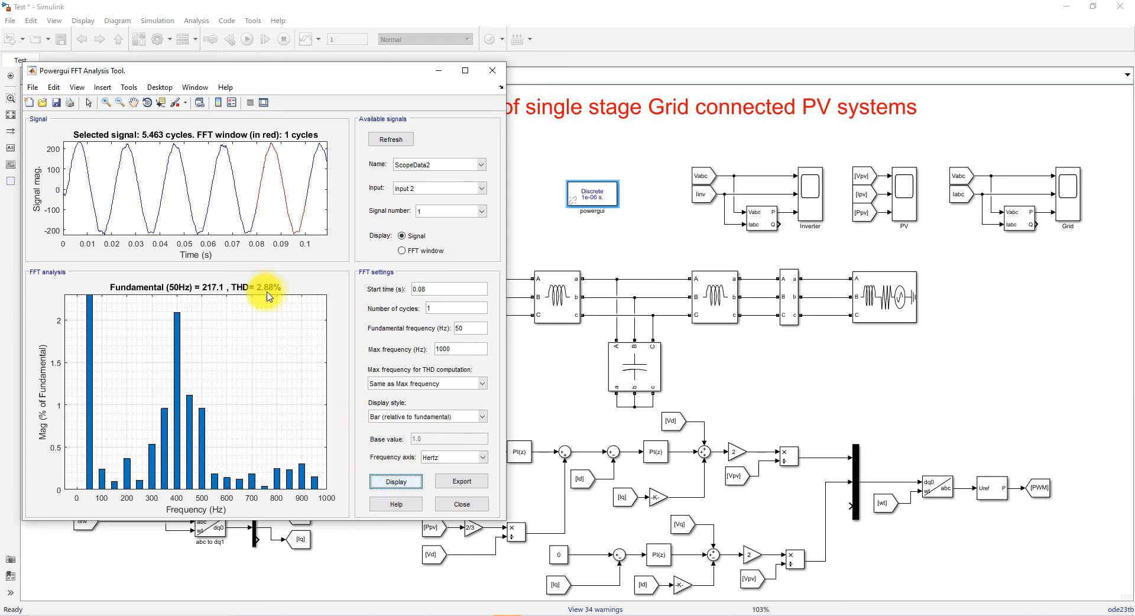
Step: Minimize the FFT analysis tool and bring the PV, Inverter and Grid scopes to the front side by side
click(439, 71)
click(505, 614)
click(519, 576)
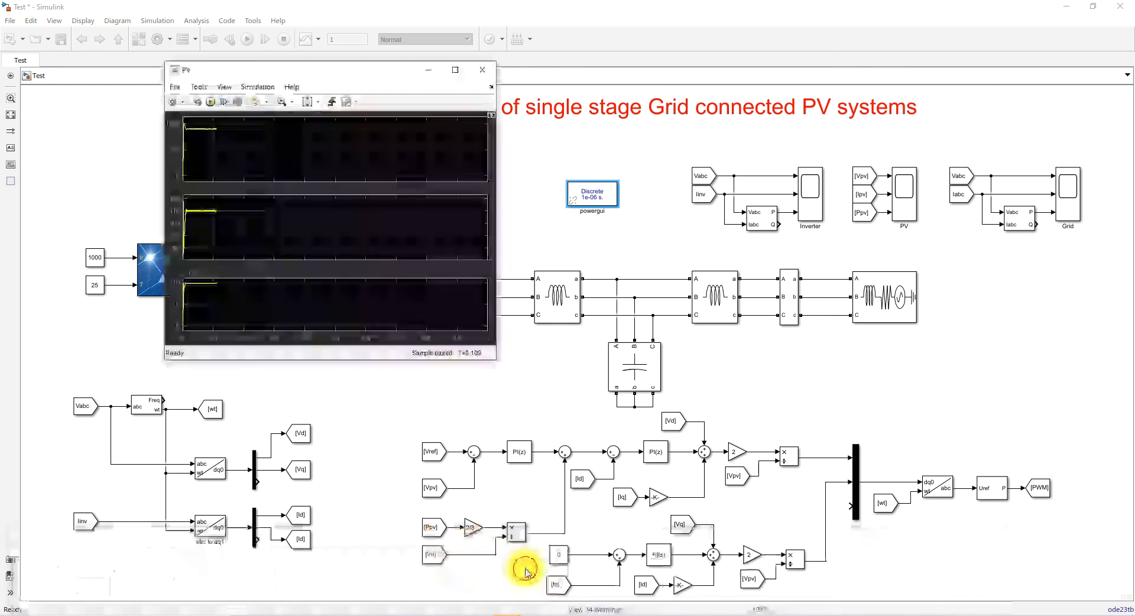
click(506, 614)
click(640, 581)
click(515, 613)
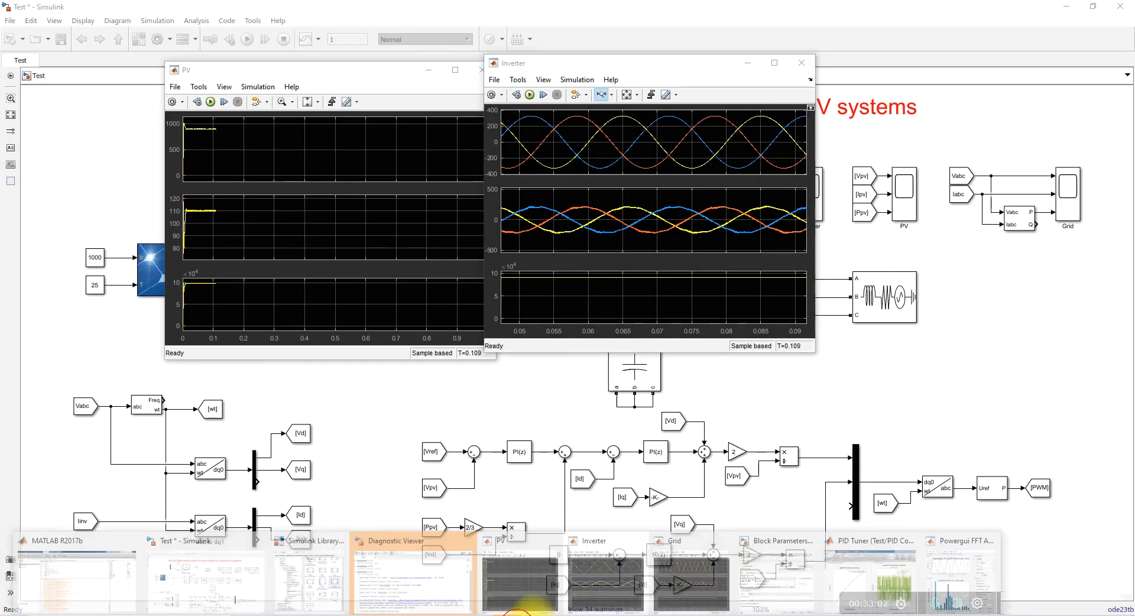
click(692, 577)
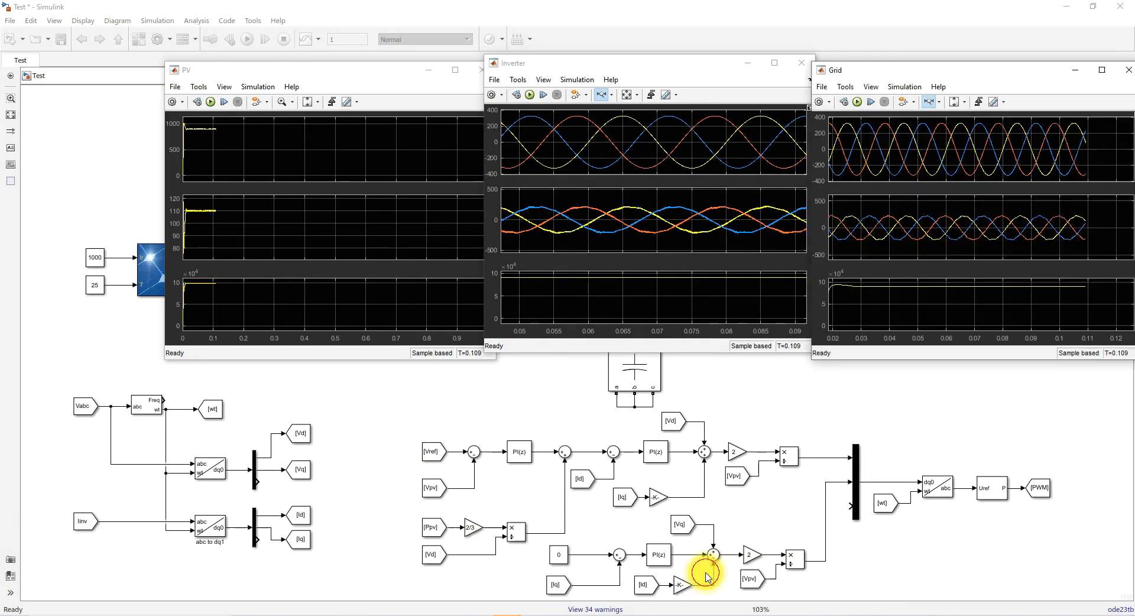
Step: Fit the Inverter and Grid scope axes to show the complete waveforms over the simulated time
click(627, 95)
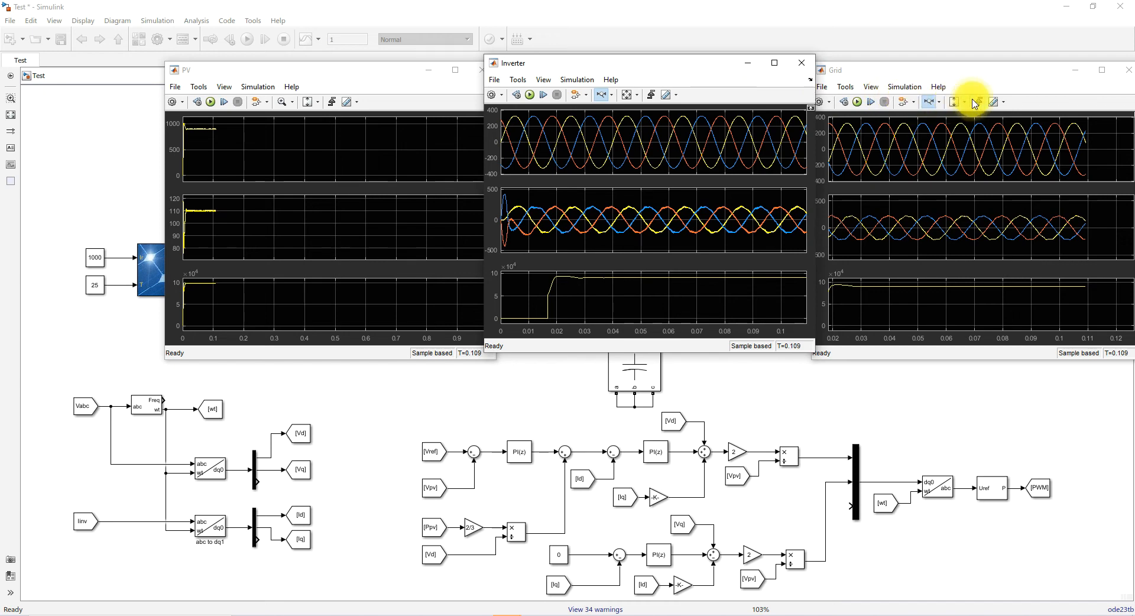
click(955, 103)
click(958, 135)
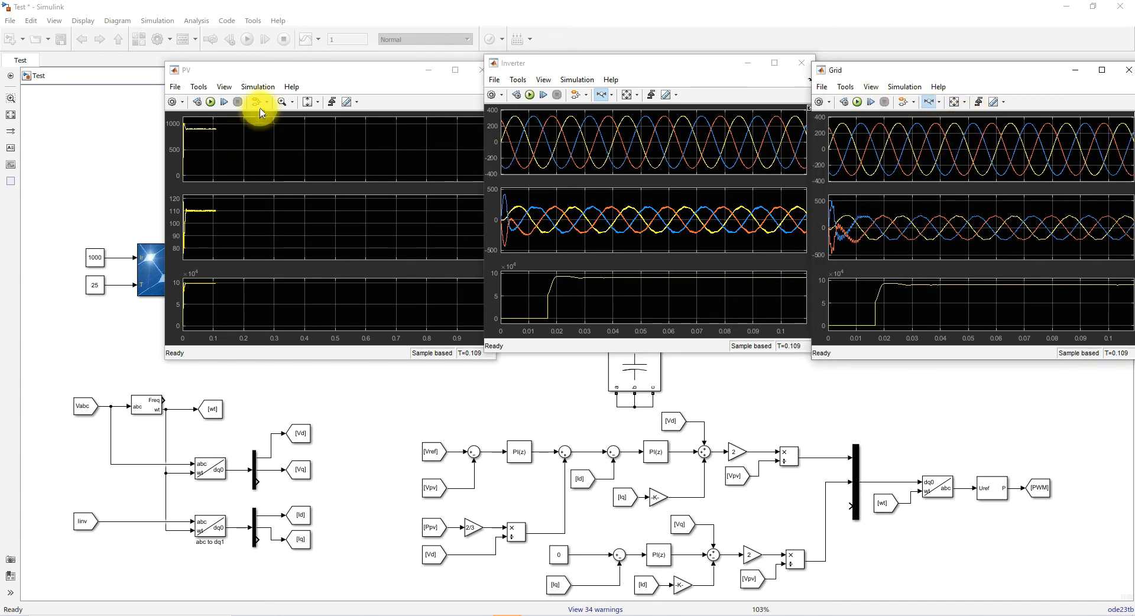
Step: Bring up the PID Controller's block parameters and its PID Tuner with the identified plant
click(512, 615)
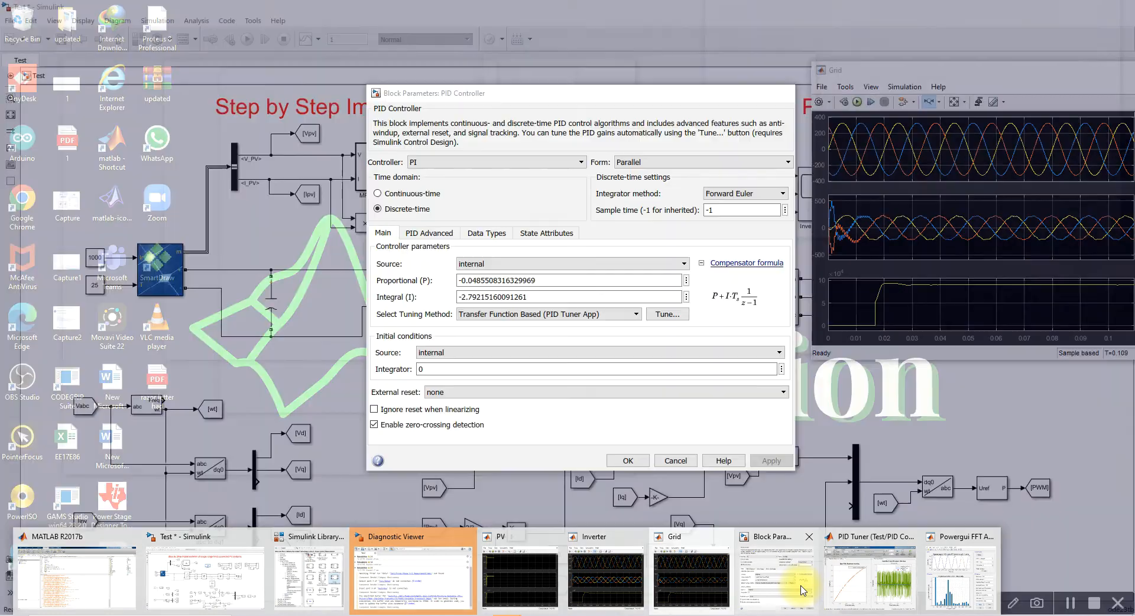
click(798, 584)
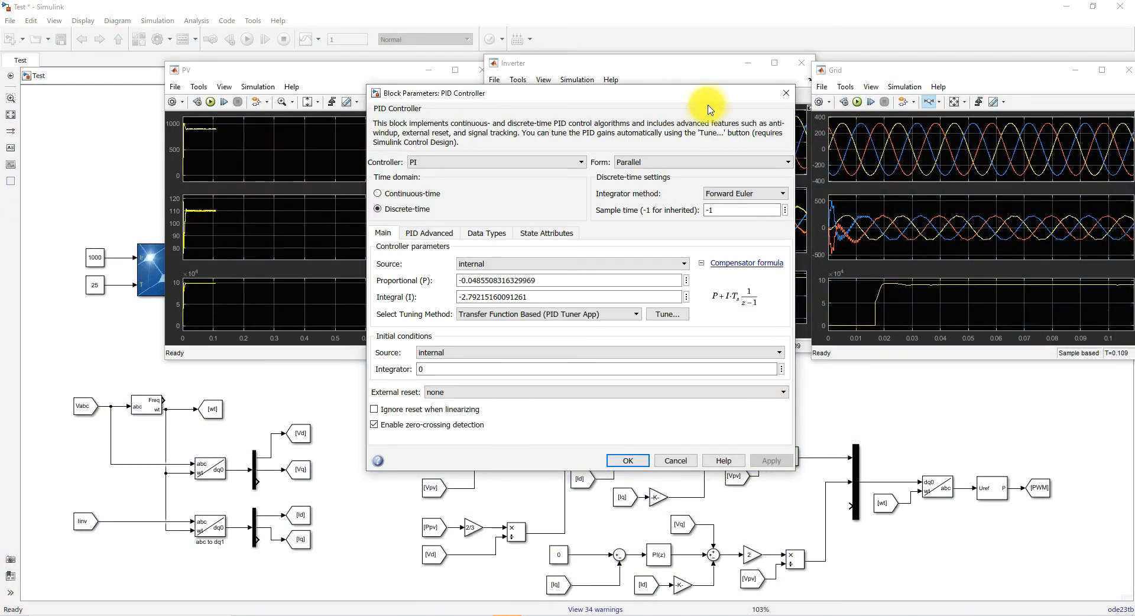
click(518, 612)
click(866, 579)
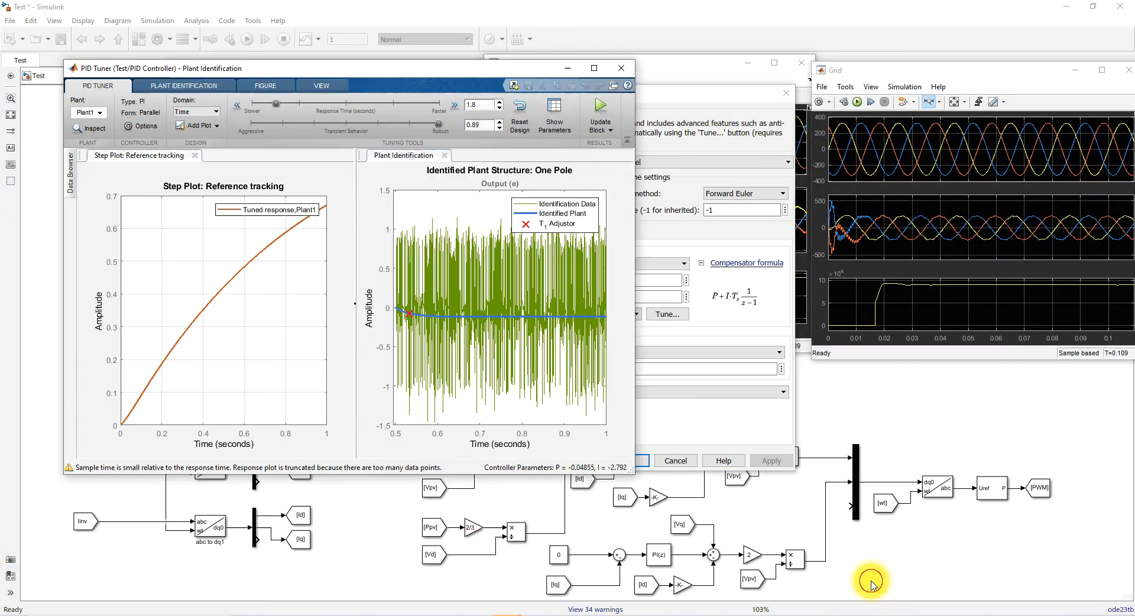
Step: Try a faster PID Tuner response time of 0.3275 seconds and update the PID Controller block with those gains
mouse_move(275, 107)
mouse_down()
mouse_move(256, 104)
mouse_move(257, 118)
mouse_up()
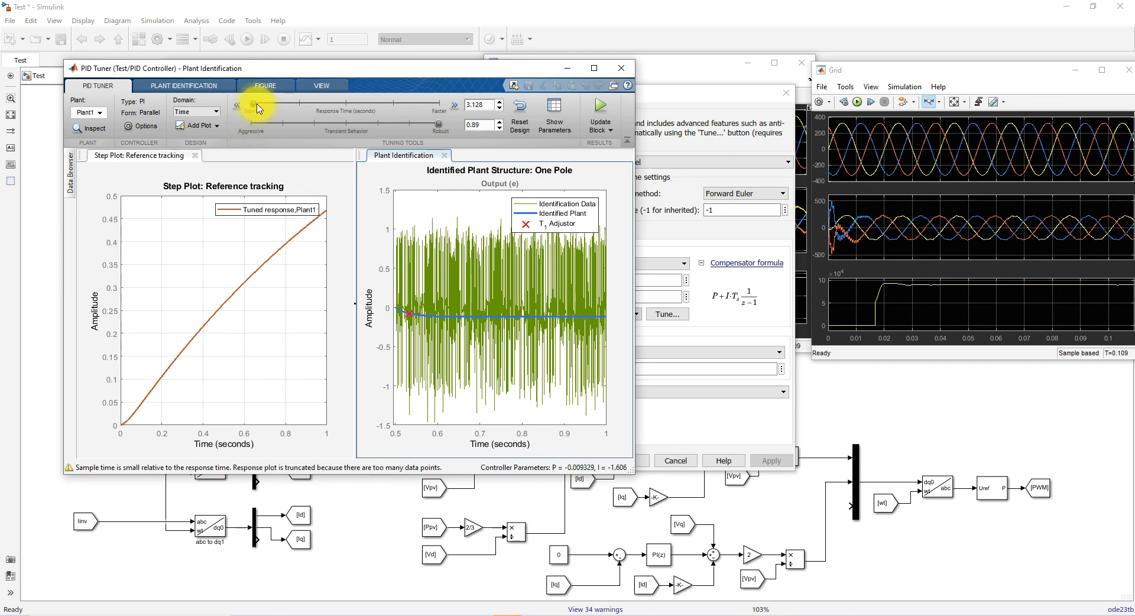
drag(256, 107, 264, 108)
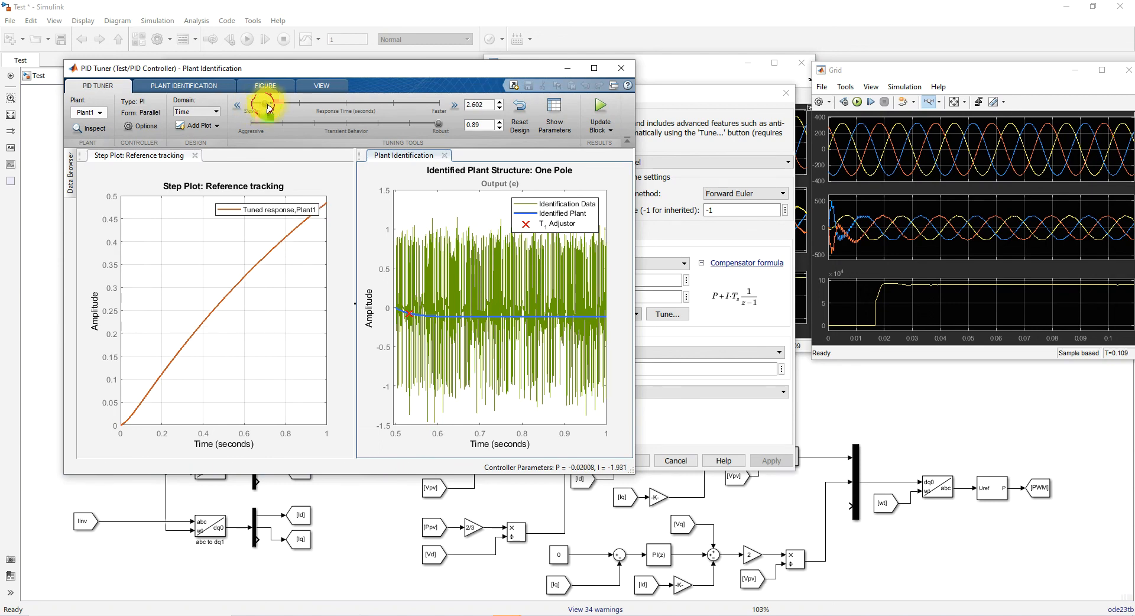
drag(269, 107, 347, 105)
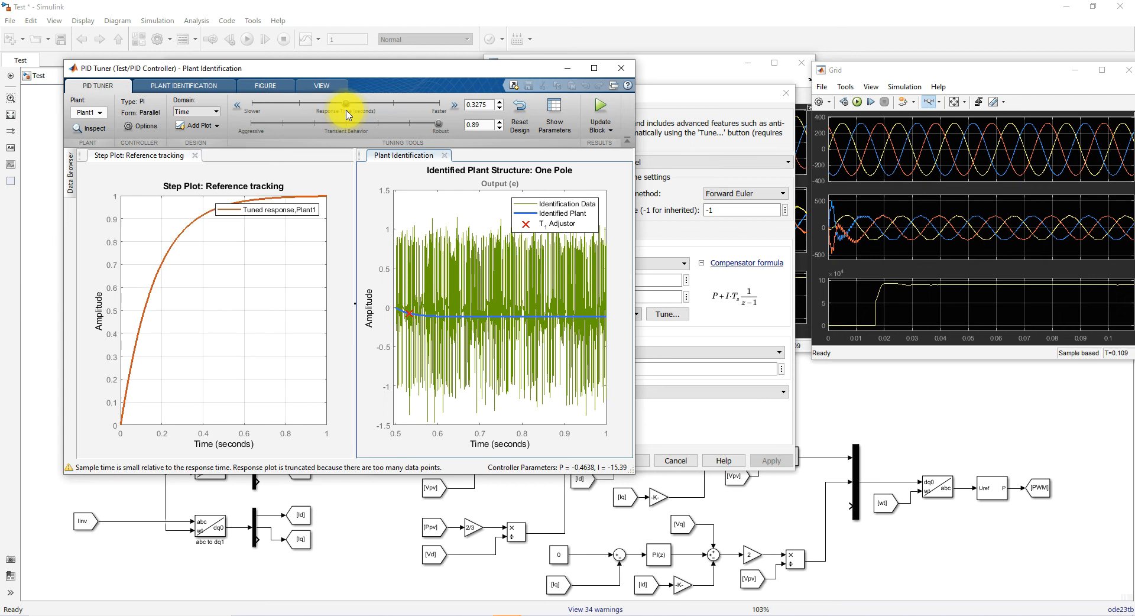
click(603, 107)
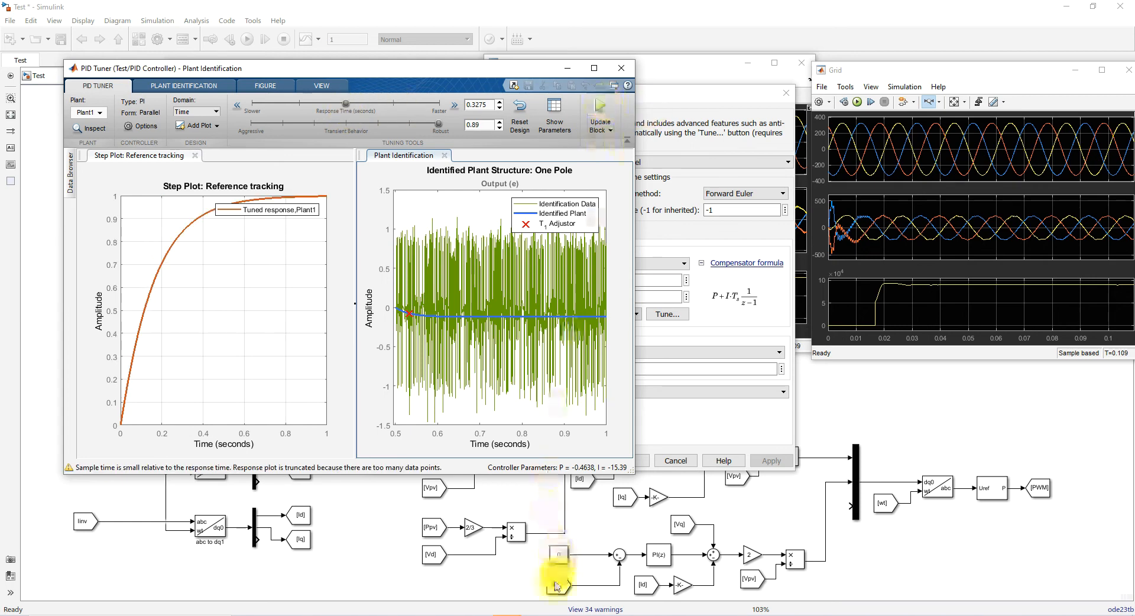
Step: Run the simulation with the PV, Inverter and Grid scopes in view, zoom in on the Inverter waveforms over time, and stop it
mouse_move(514, 612)
click(516, 592)
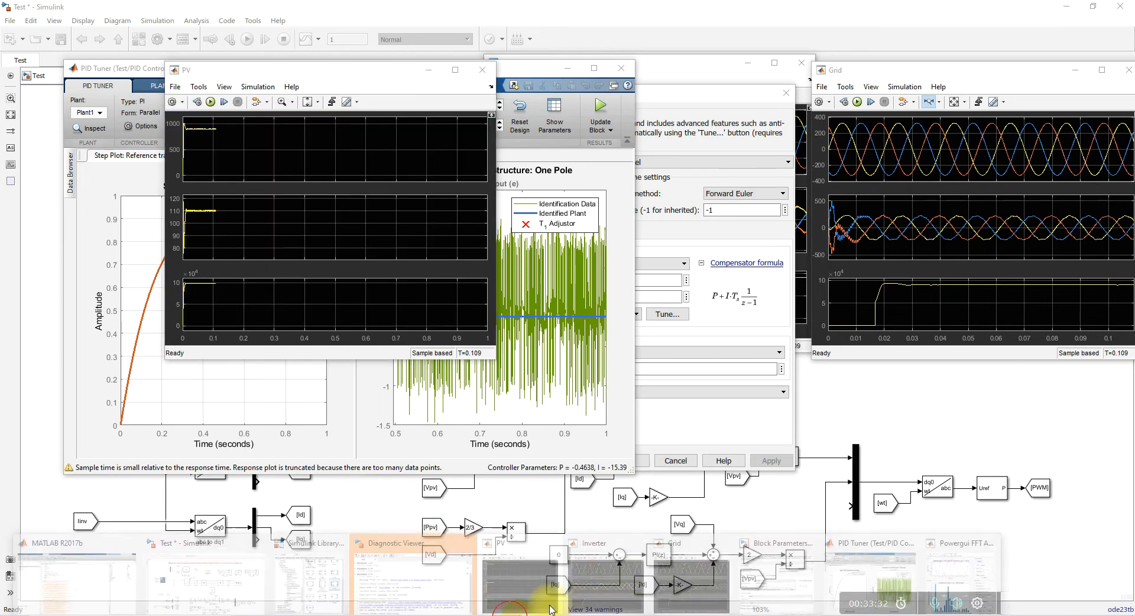
click(582, 588)
click(516, 591)
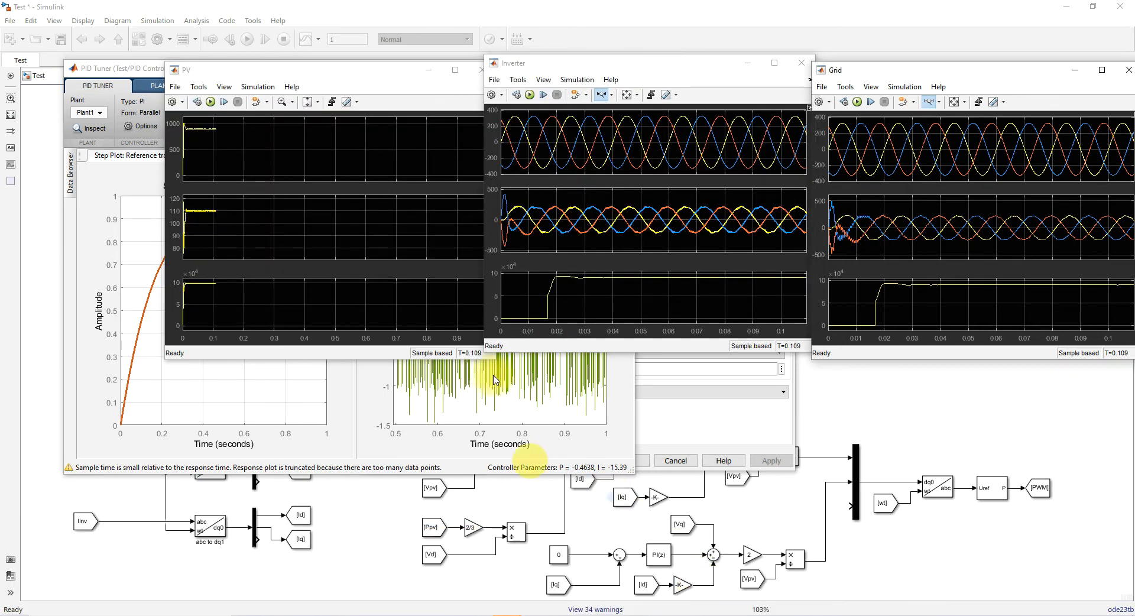
click(213, 103)
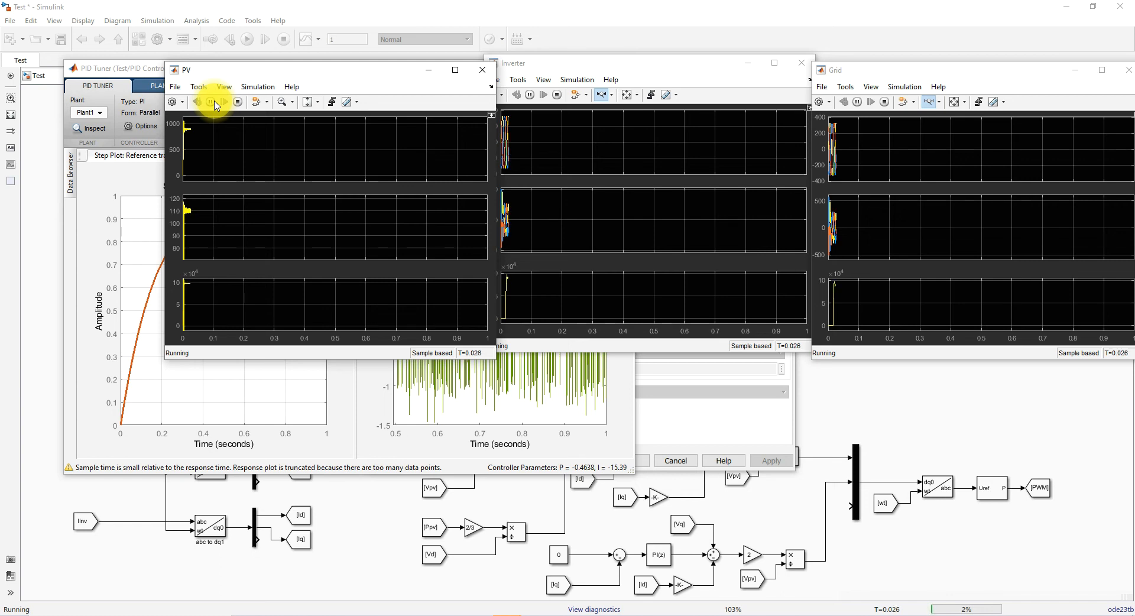
drag(520, 206, 502, 207)
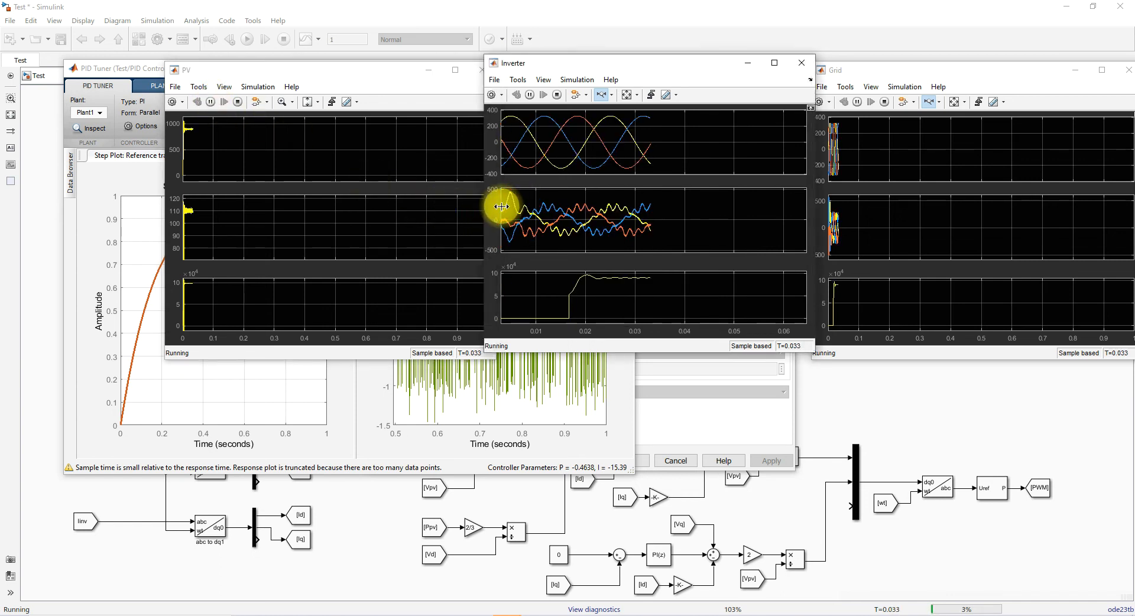
click(556, 95)
Step: Try a PID Tuner response time of 1.036 seconds and update the PID Controller block with the resulting gains
click(158, 68)
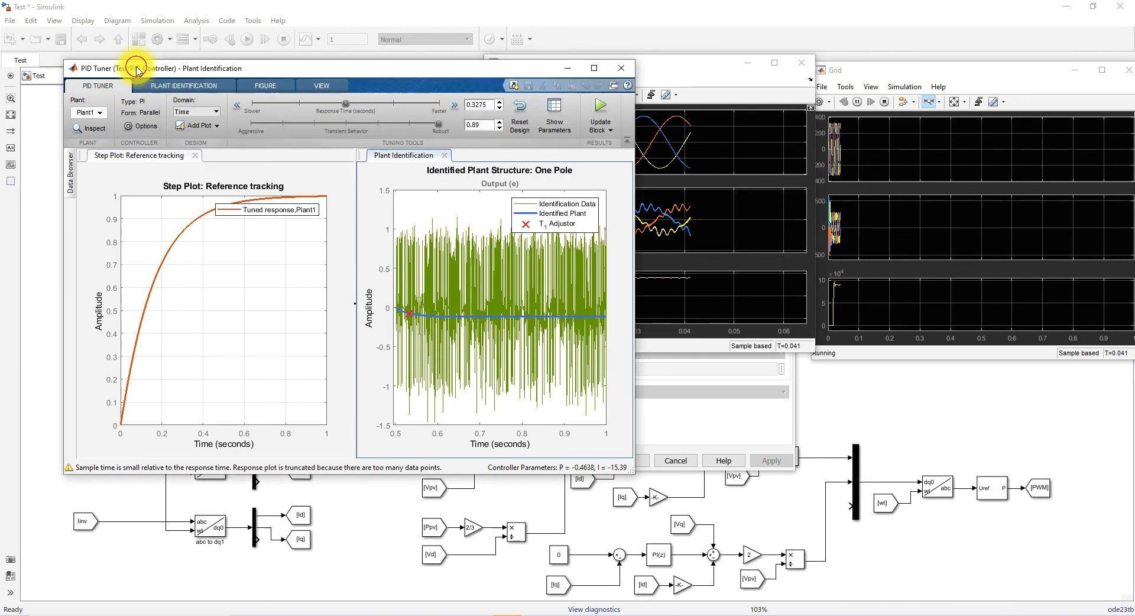
drag(346, 106, 299, 104)
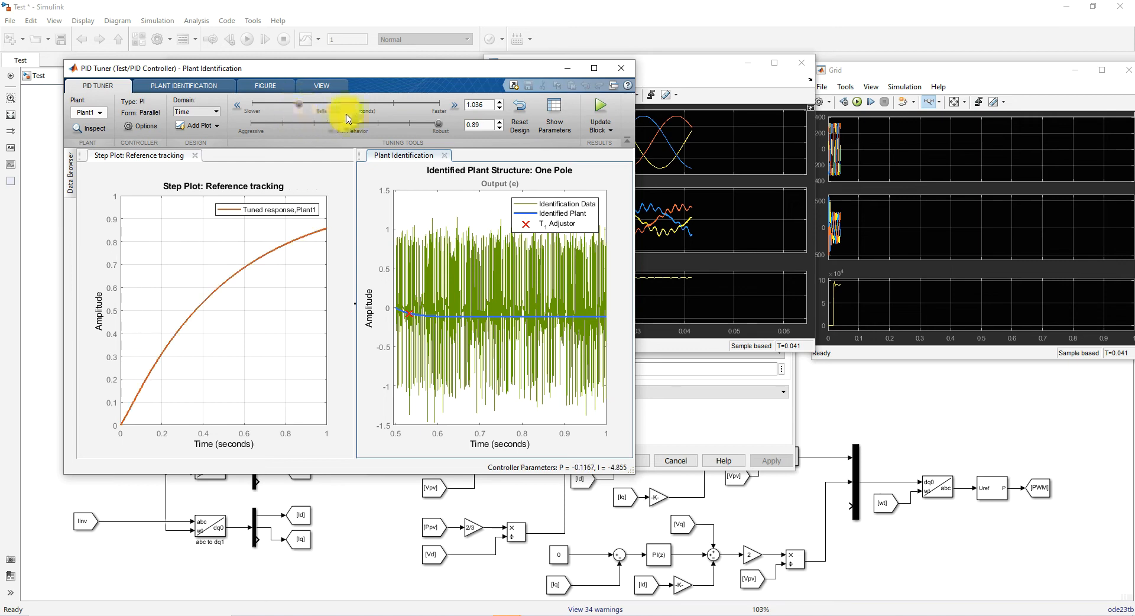
click(601, 107)
Step: Rerun the simulation with the PV scope moved beside the Inverter scope, and zoom in on the Inverter's initial waveforms
click(685, 82)
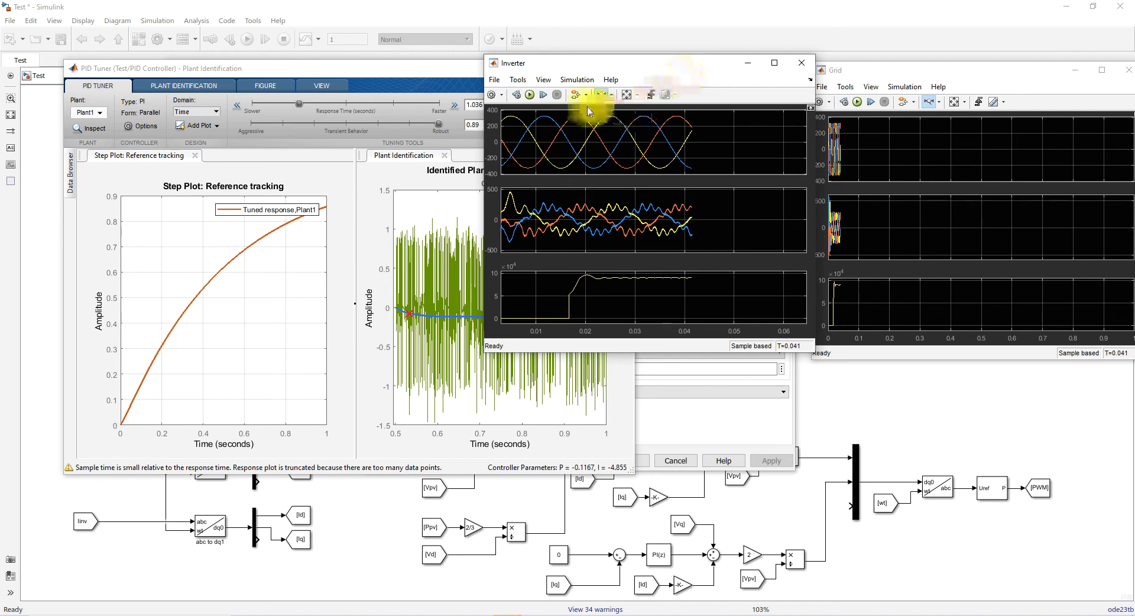
mouse_move(520, 606)
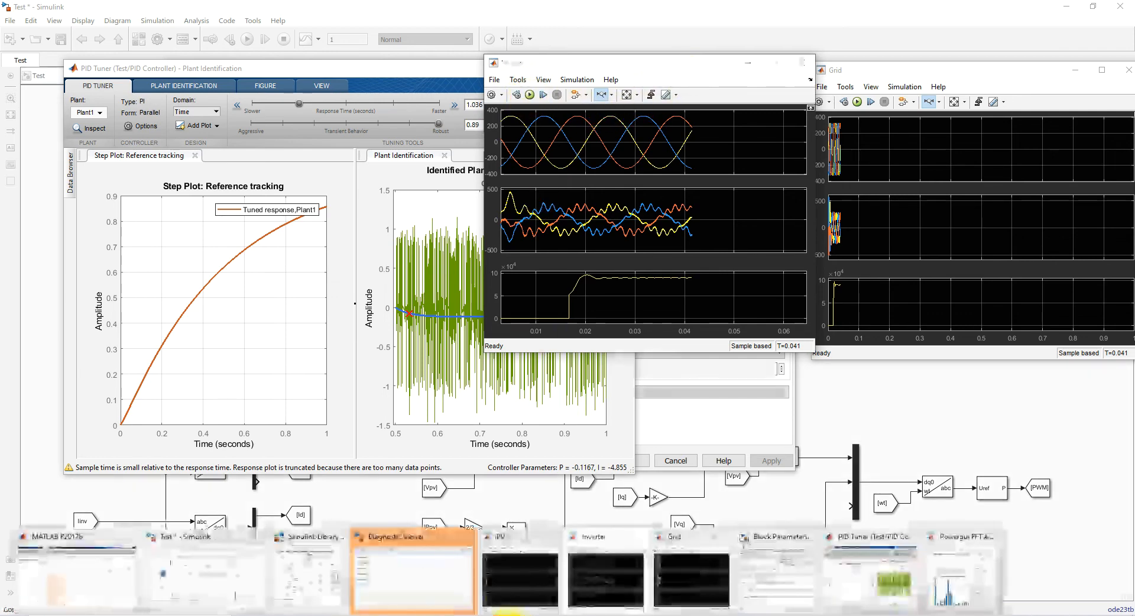
click(511, 587)
drag(376, 80, 360, 68)
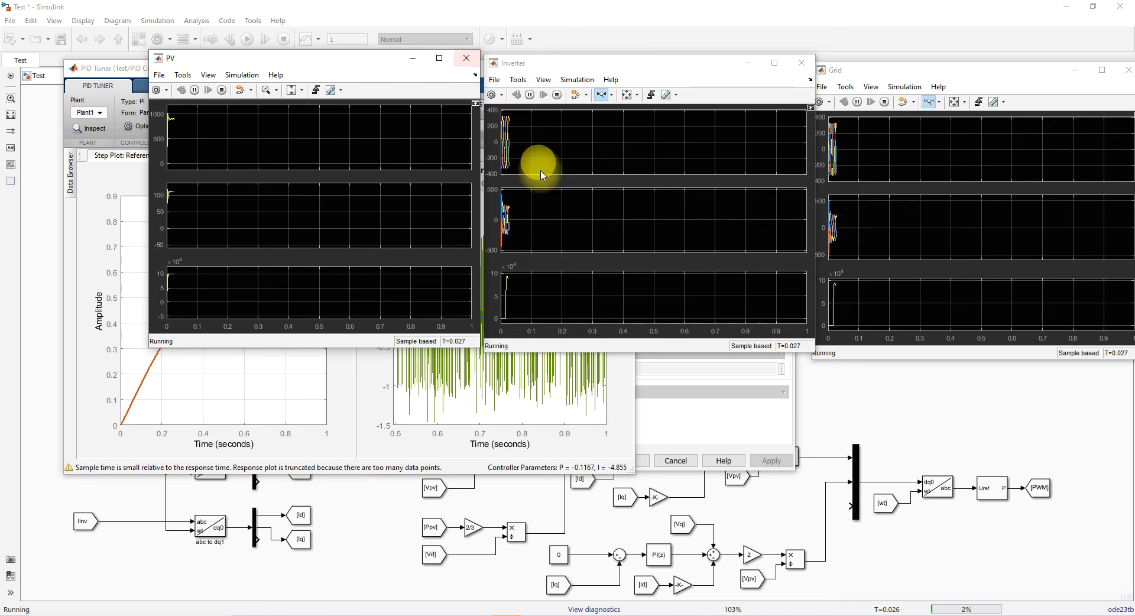
click(503, 205)
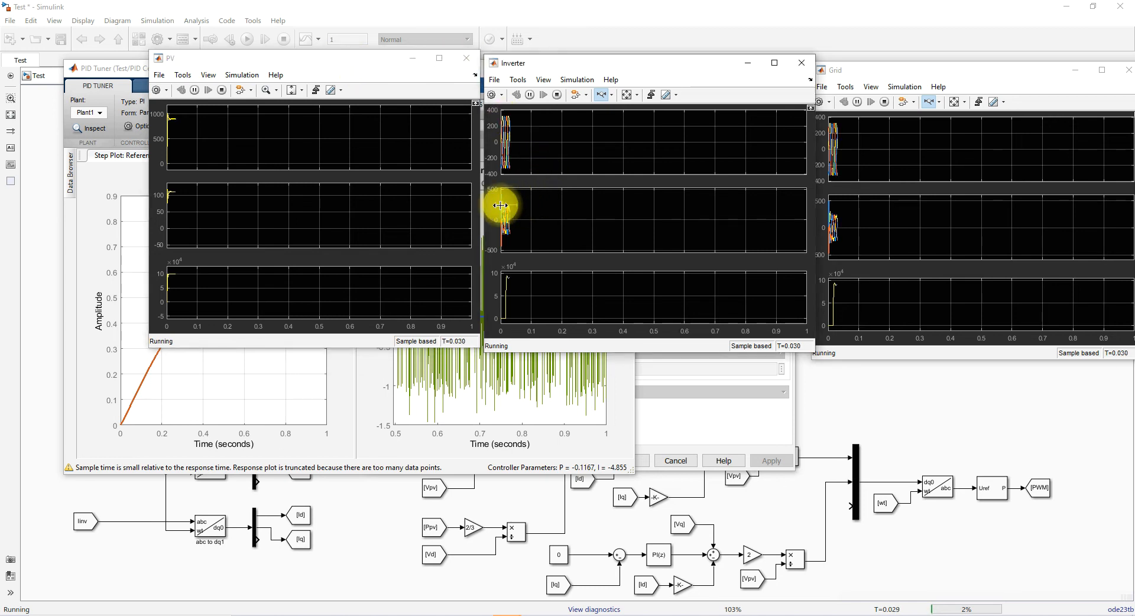
drag(517, 205, 500, 205)
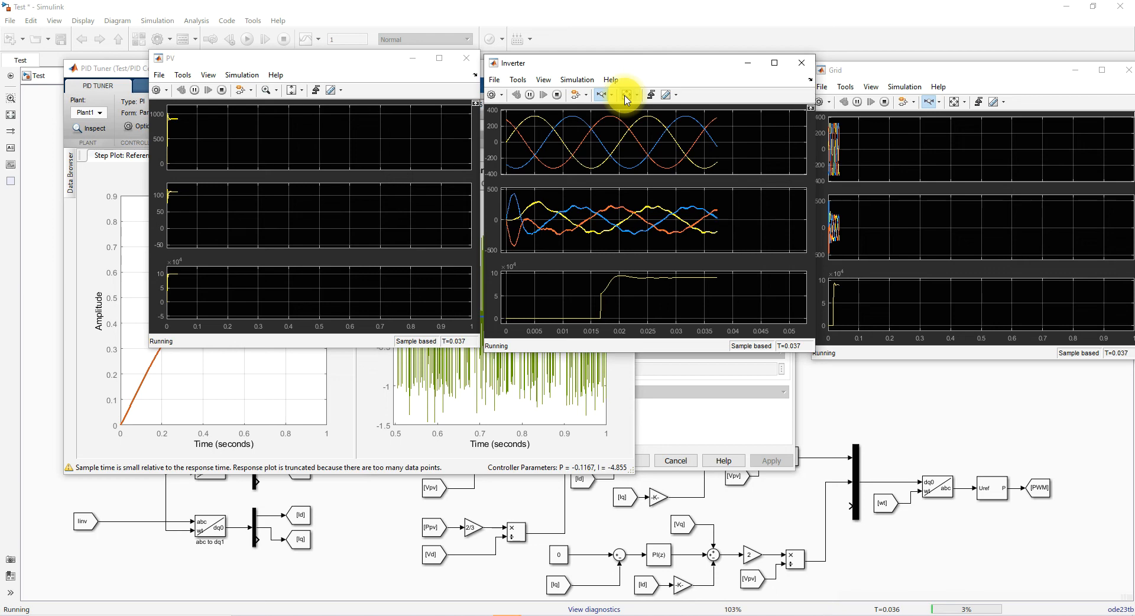
Step: Try a PID Tuner response time of 0.8614 seconds and update the PID Controller block with the new gains
click(137, 69)
drag(299, 104, 268, 104)
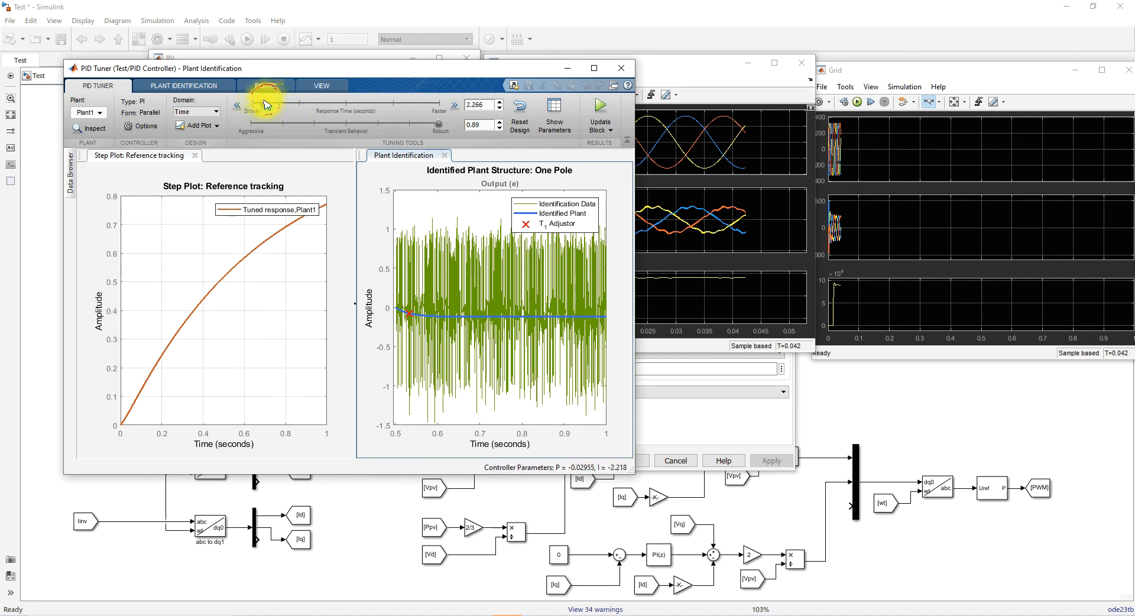
drag(265, 105, 306, 107)
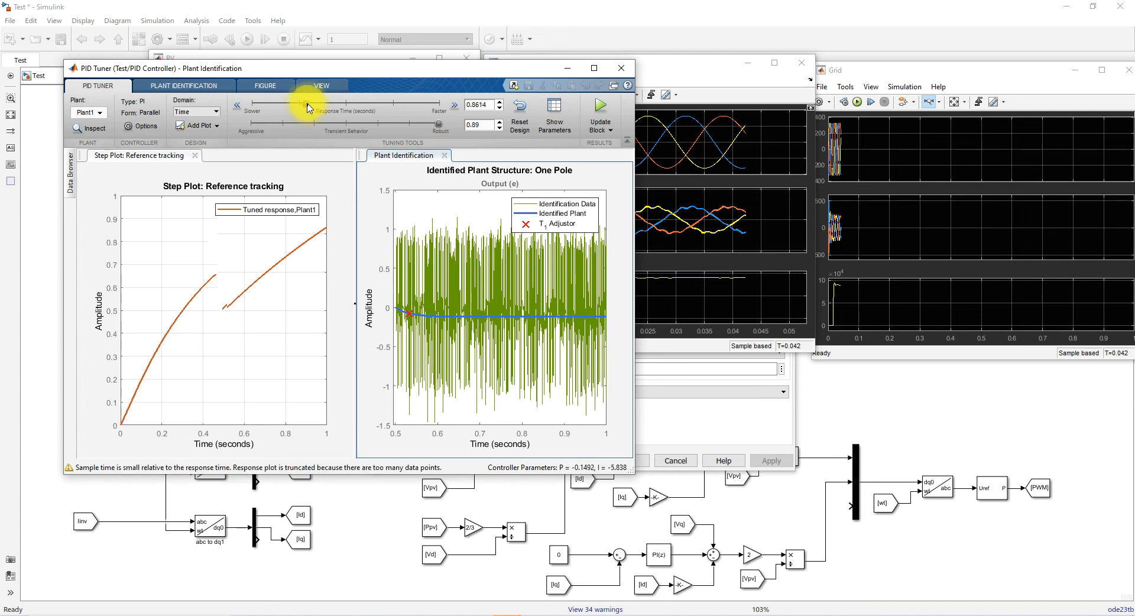
click(600, 108)
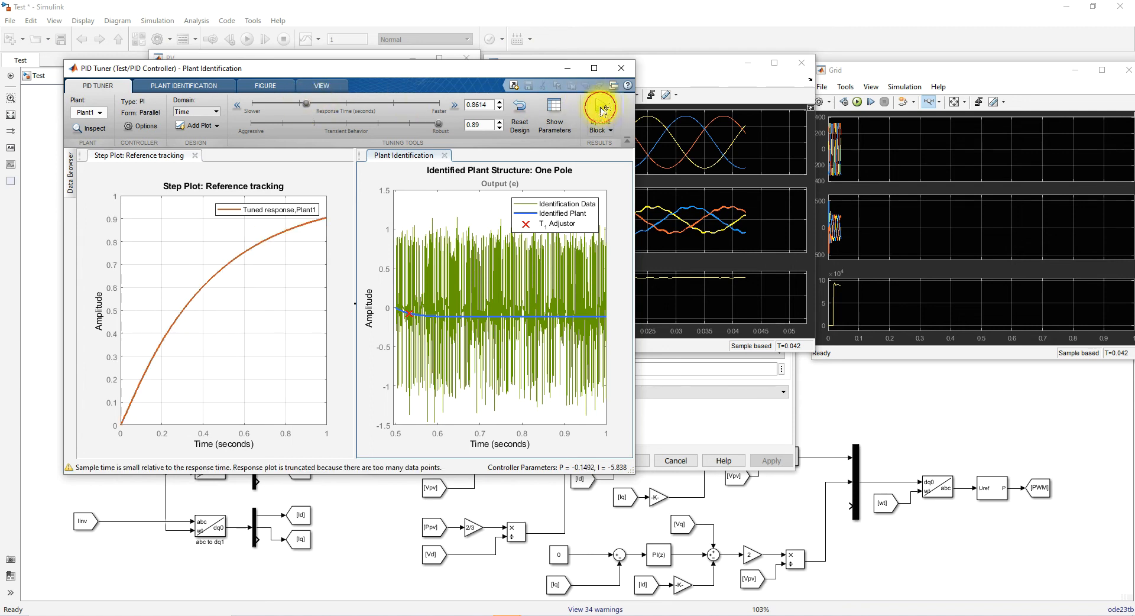
Step: Run the simulation again, zoom in on the initial Grid waveforms over time, and stop the run
click(517, 615)
click(521, 585)
click(195, 90)
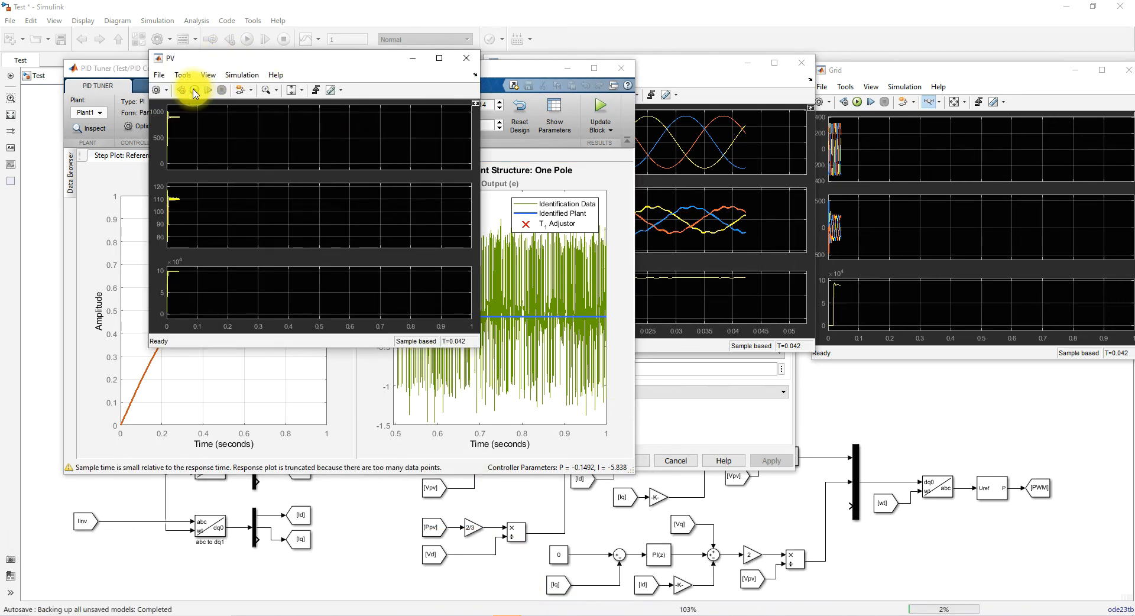
click(675, 70)
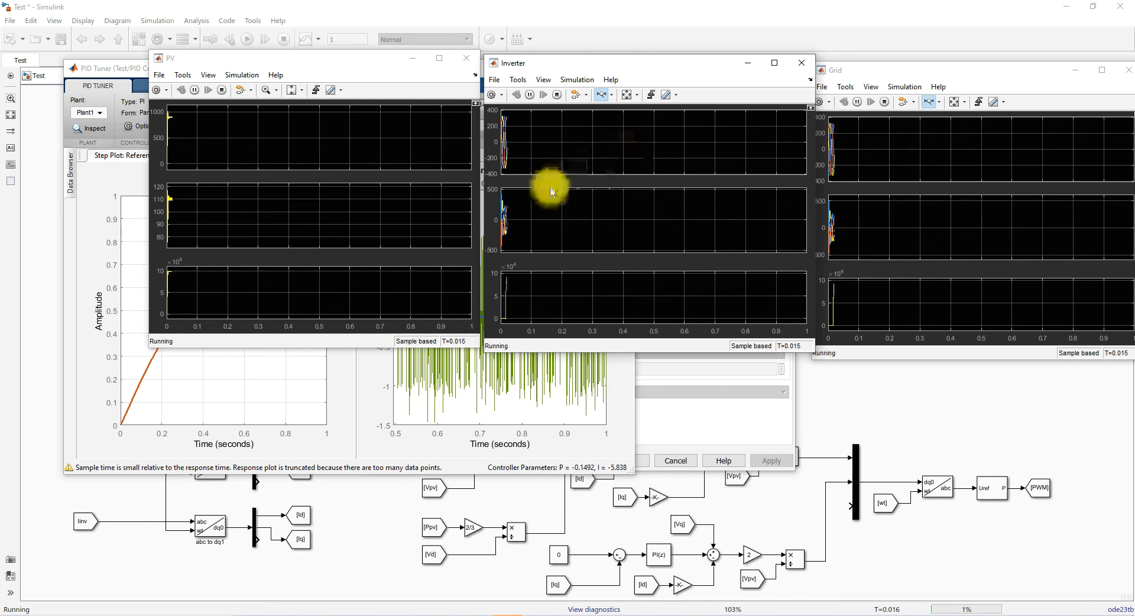
click(843, 226)
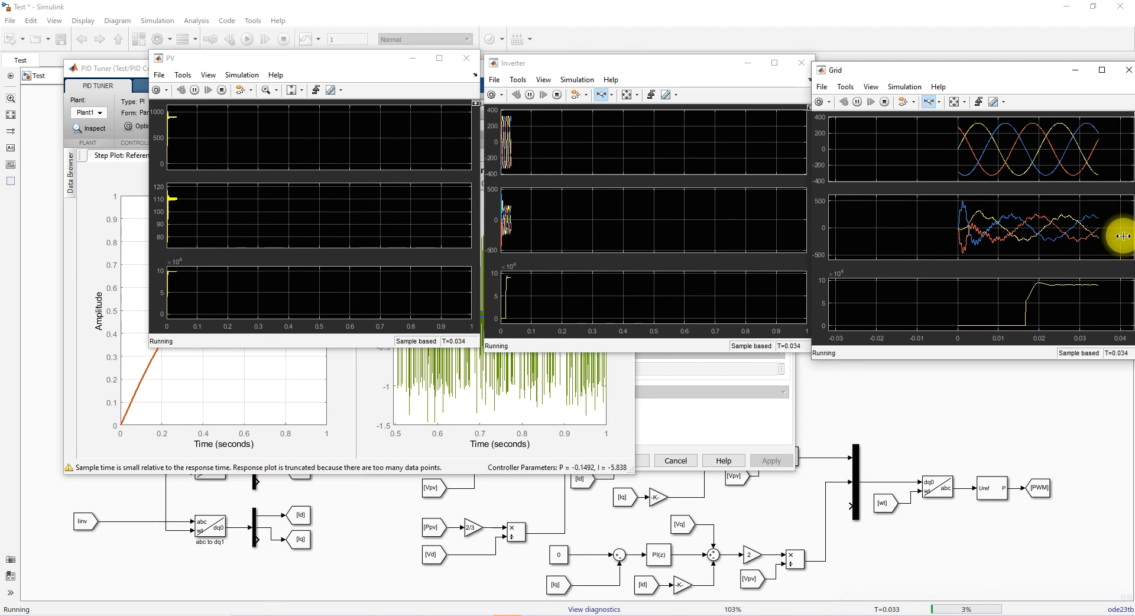
click(555, 93)
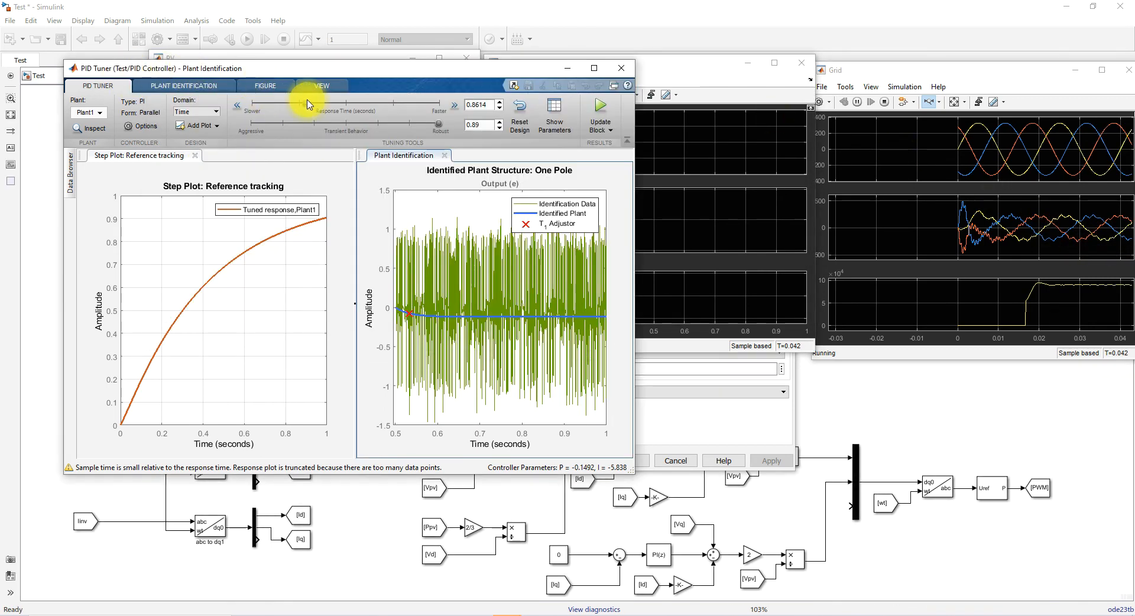
Step: Set the PID Tuner response time to 1.189 seconds and apply the gains to the PID Controller block
drag(305, 106, 297, 104)
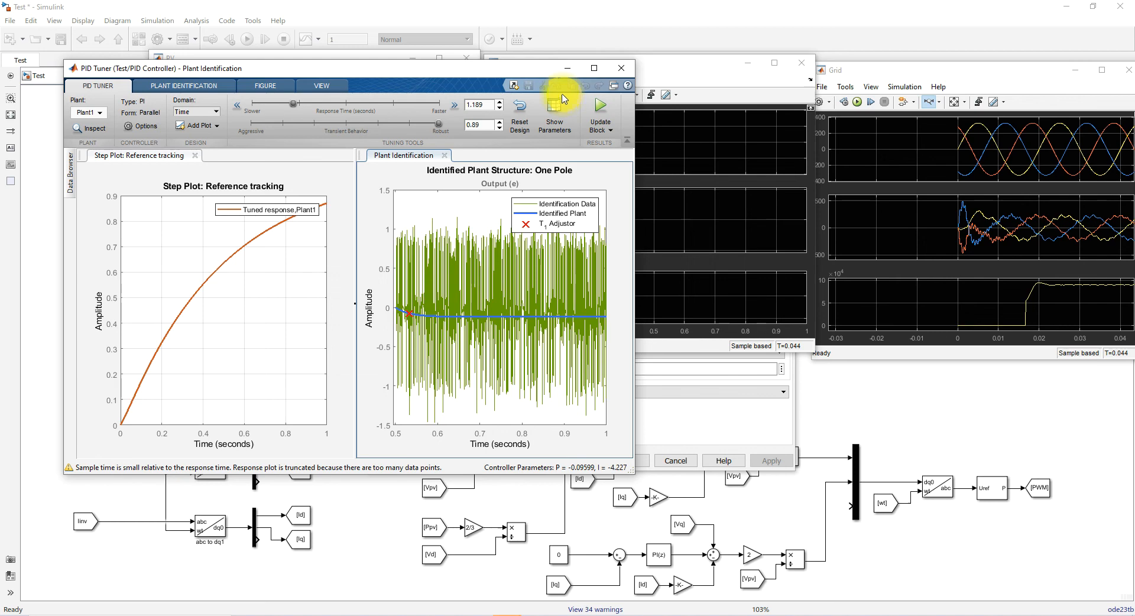
click(600, 110)
Step: Start the simulation with all three scopes in view and zoom in on the Inverter waveforms around the start time
click(662, 79)
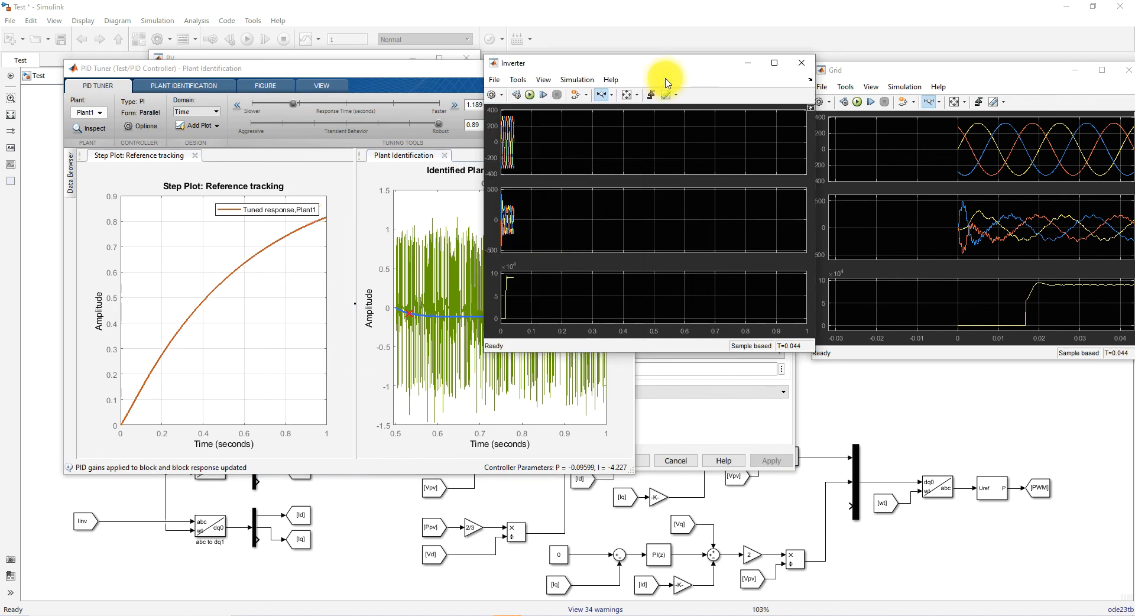
click(531, 95)
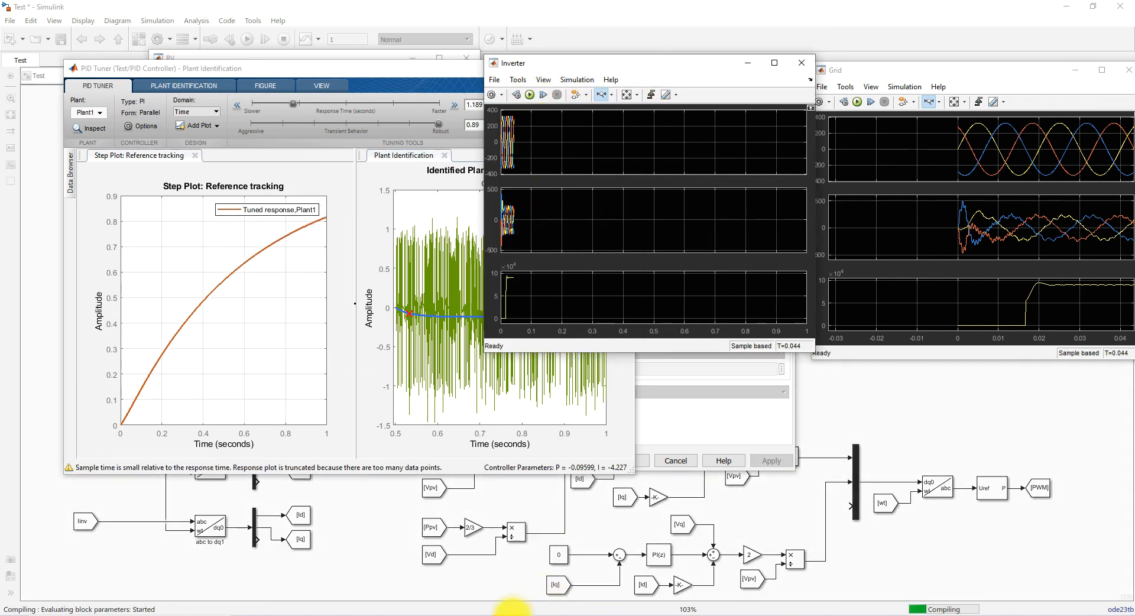
click(511, 612)
click(492, 564)
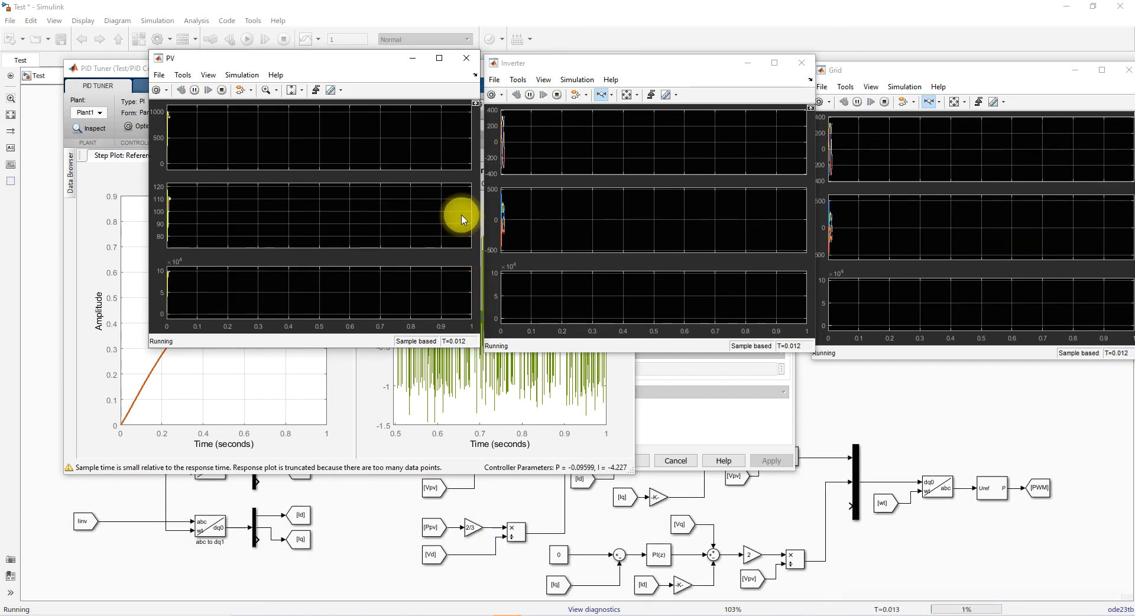
click(507, 213)
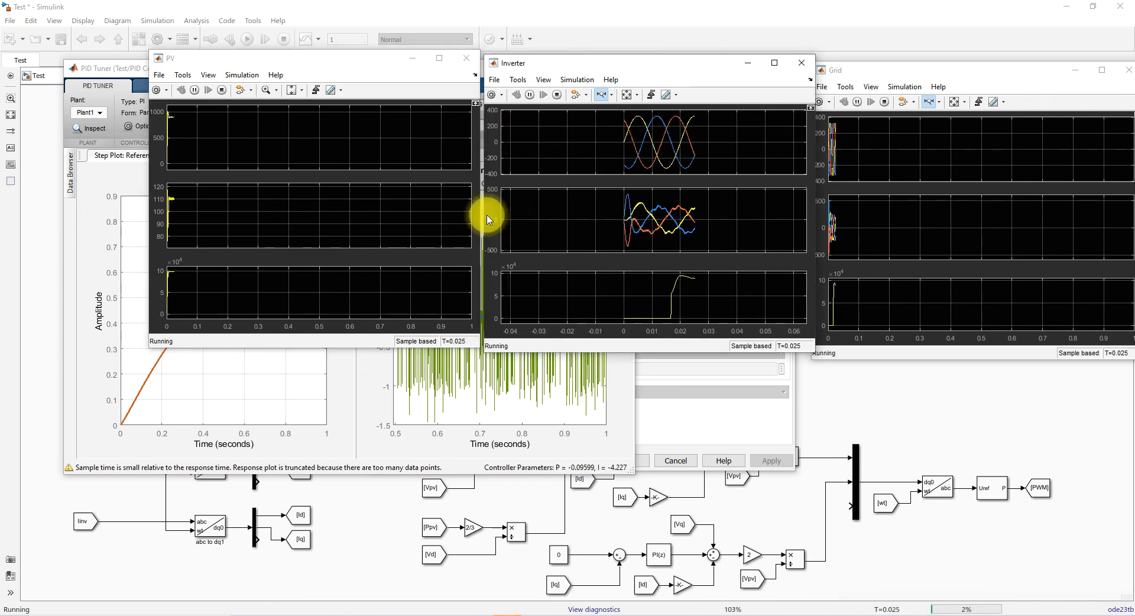
Step: Stop the run, set the PID Tuner response time to 0.8227 seconds, and update the PID Controller block
click(558, 95)
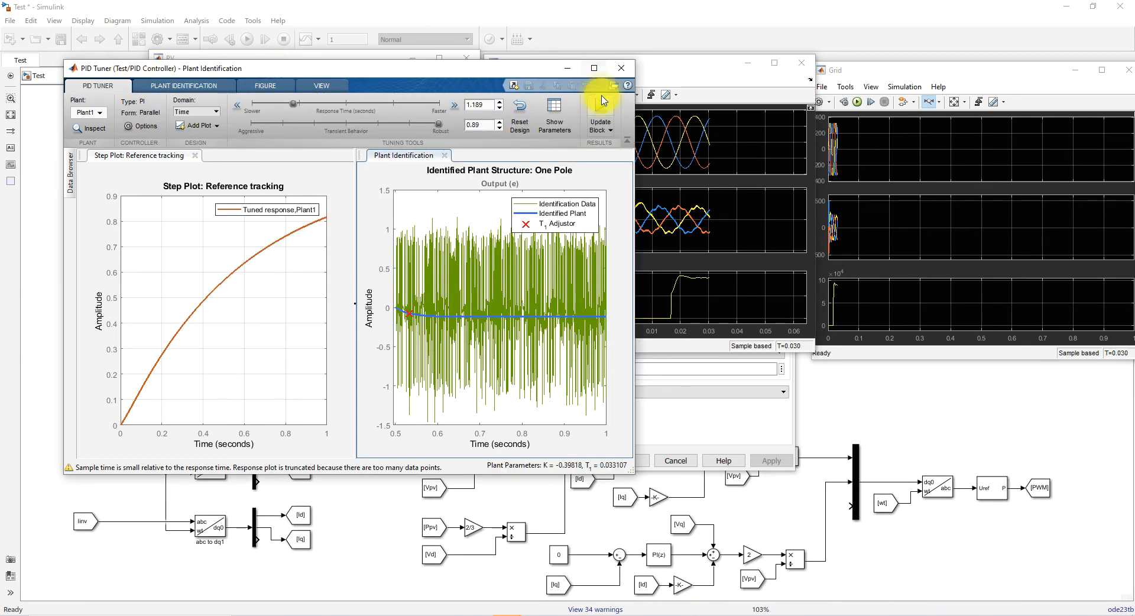
click(602, 106)
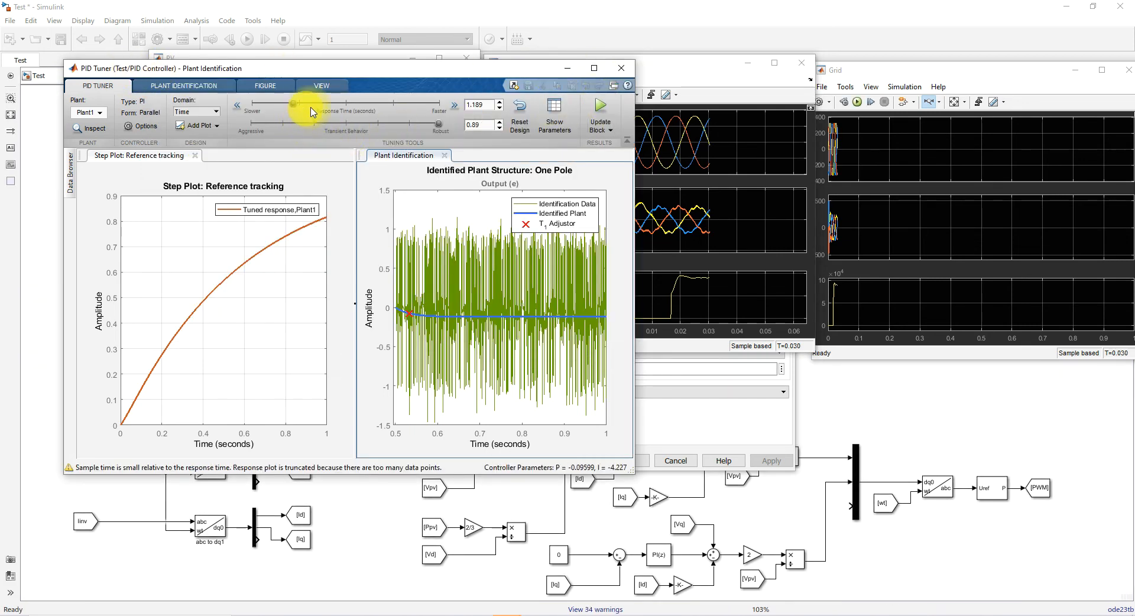
drag(293, 103, 346, 103)
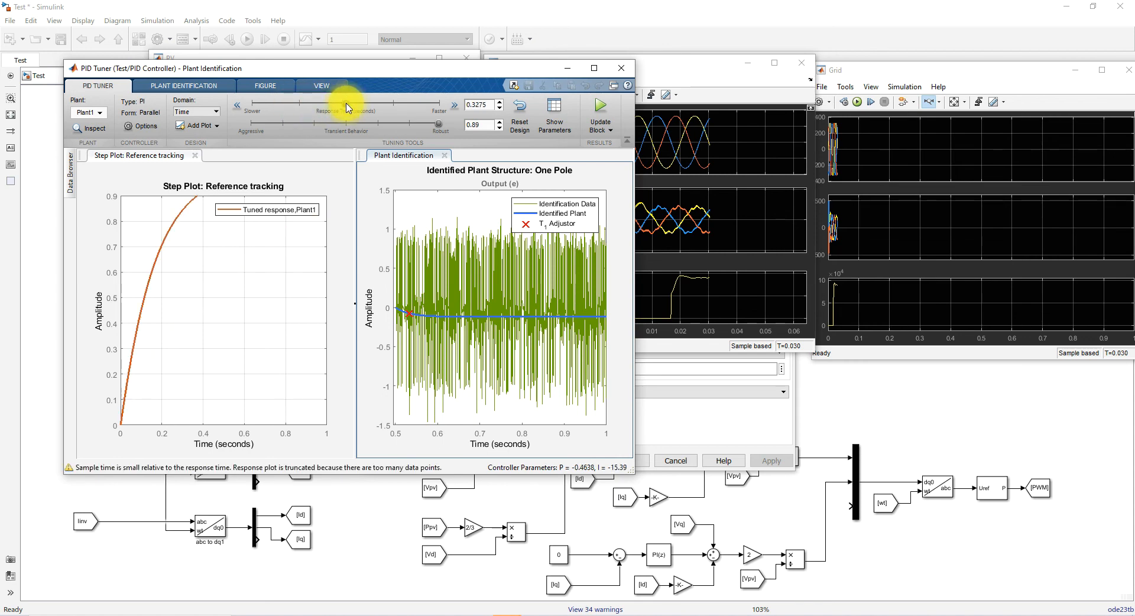
drag(348, 108, 308, 108)
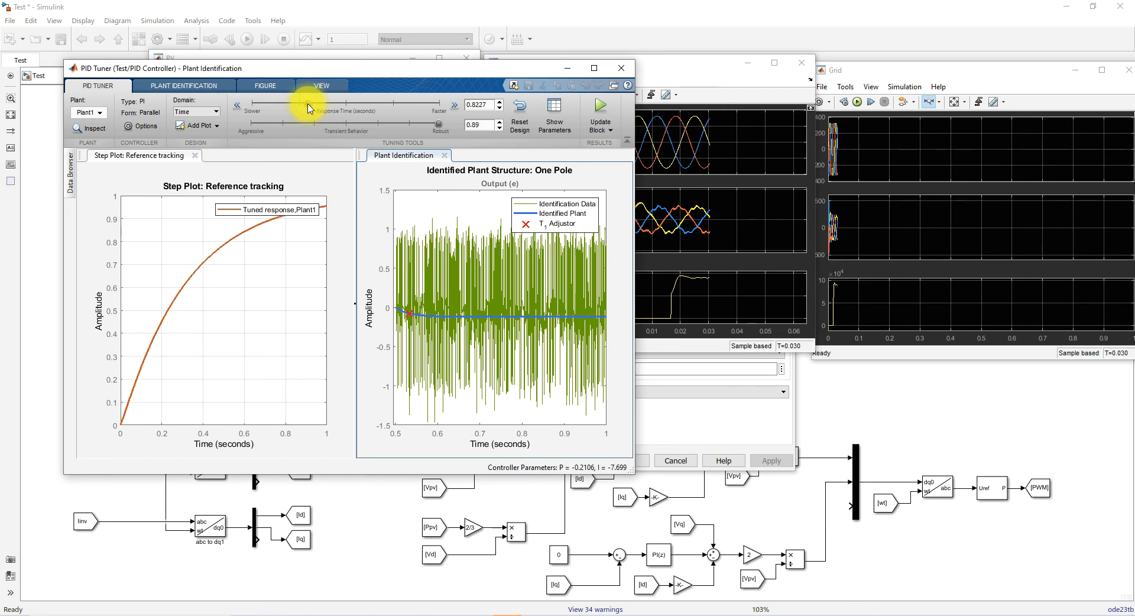
click(607, 110)
Step: Run the simulation with all three scopes in view, zoom in on the initial Inverter and Grid waveforms, and stop the run
click(658, 77)
click(528, 94)
mouse_move(509, 612)
click(523, 591)
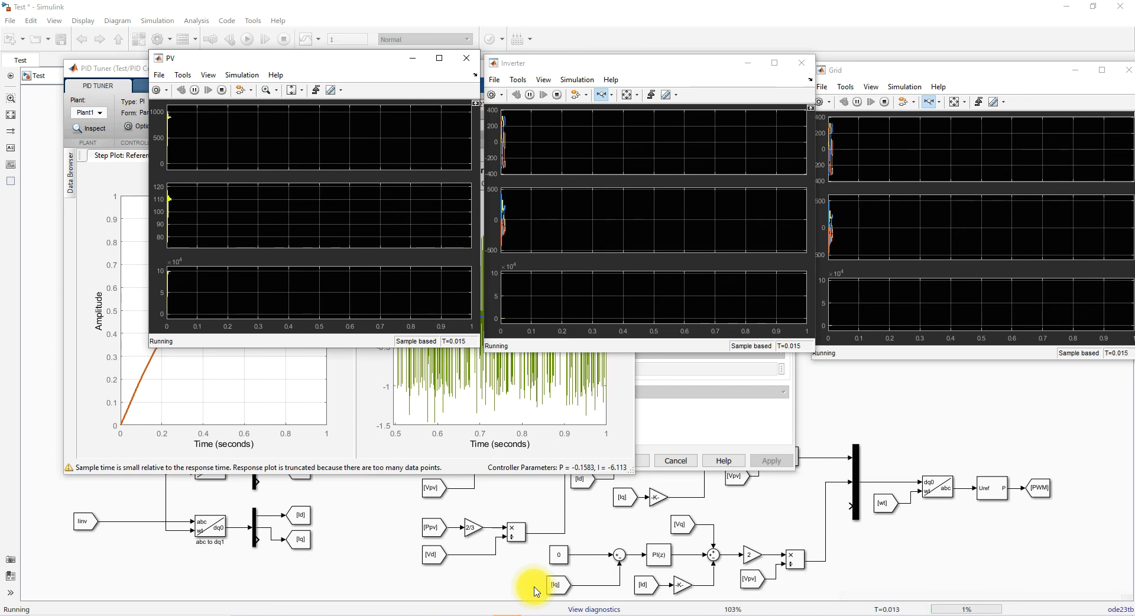
drag(518, 210, 500, 210)
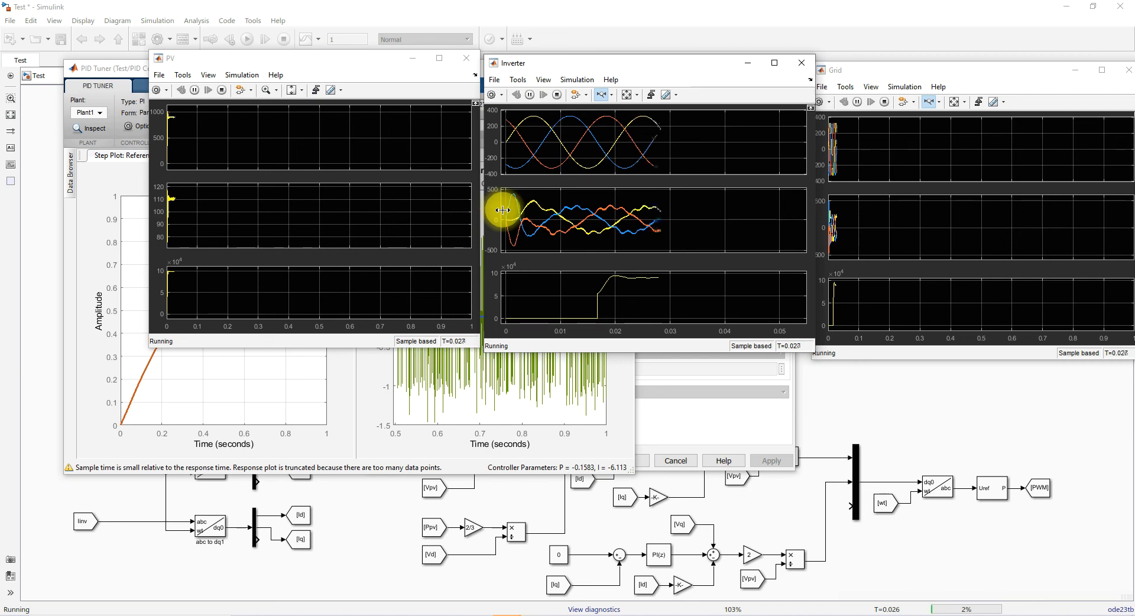
drag(844, 223, 820, 217)
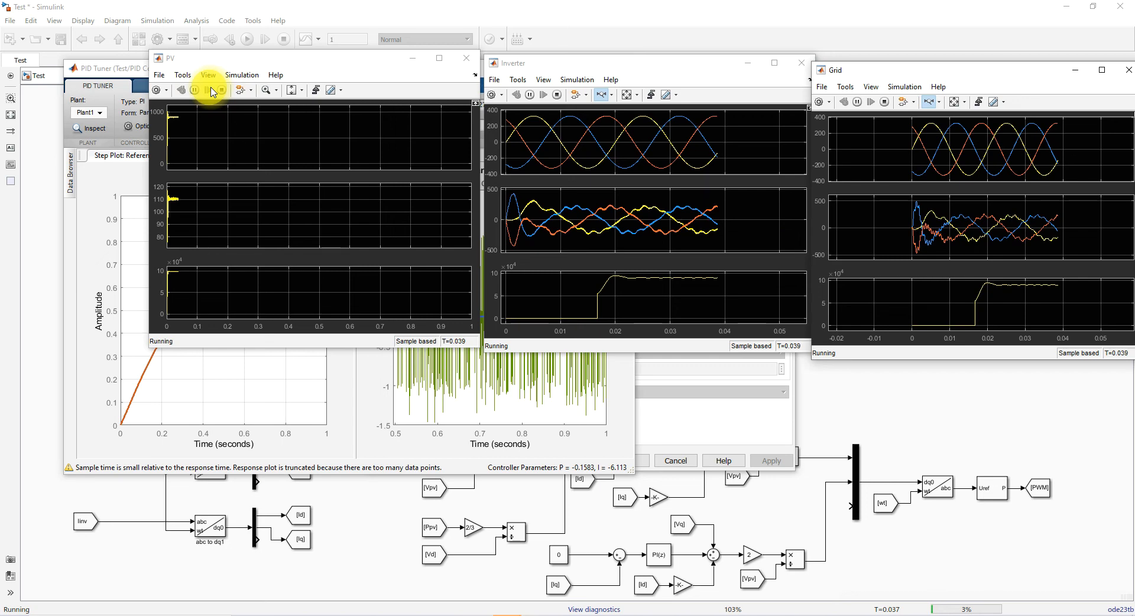
click(142, 69)
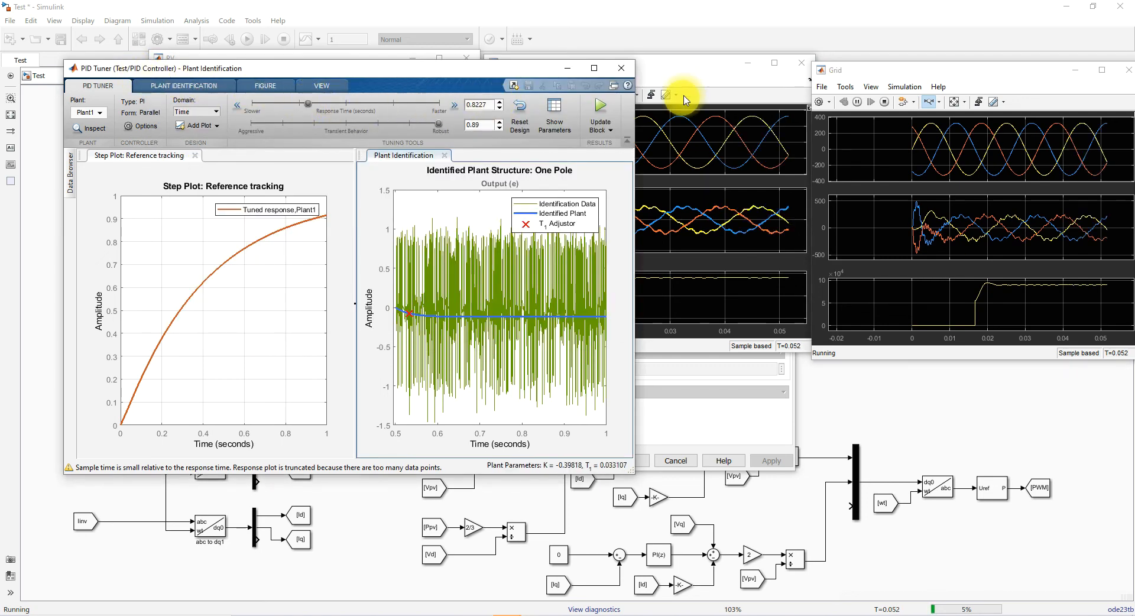
click(690, 66)
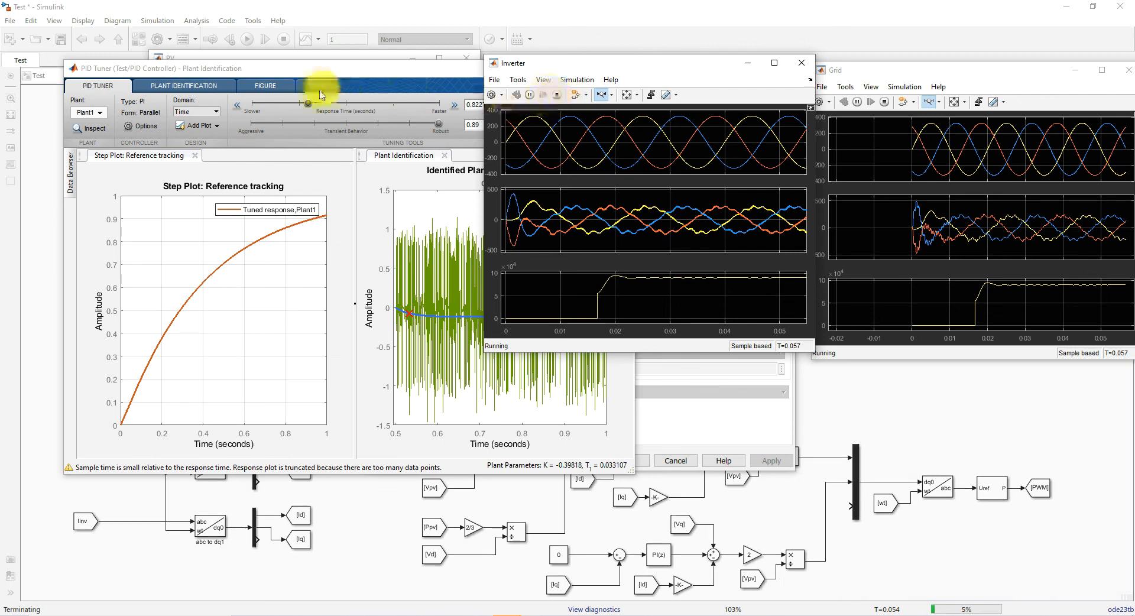
Step: Set the PID Tuner response time to 1.036 seconds and update the PID Controller block
drag(308, 103, 251, 109)
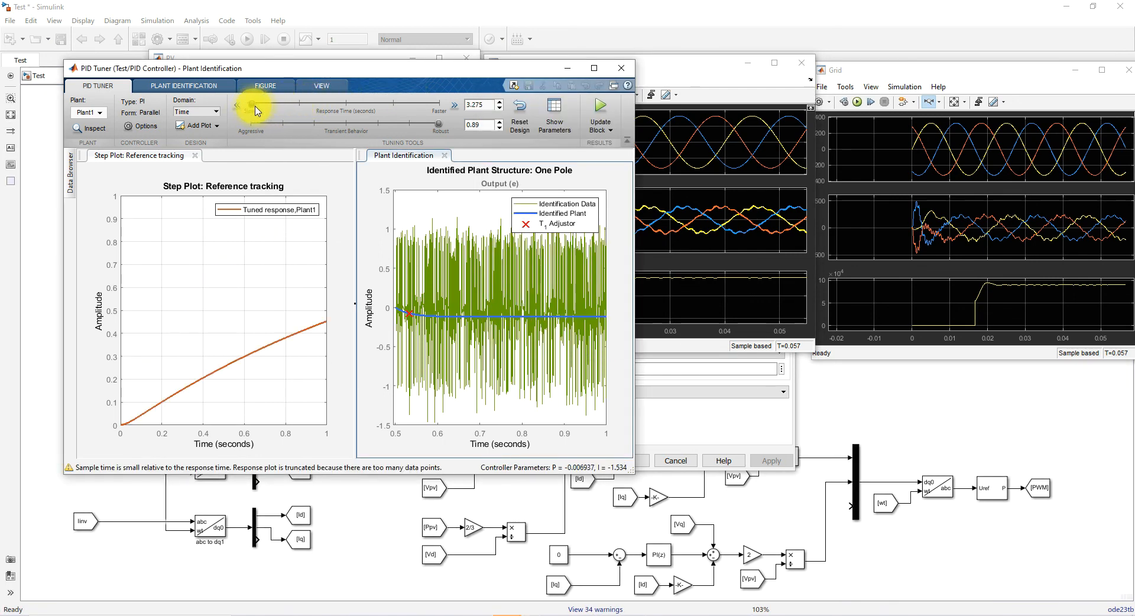
drag(253, 109, 272, 108)
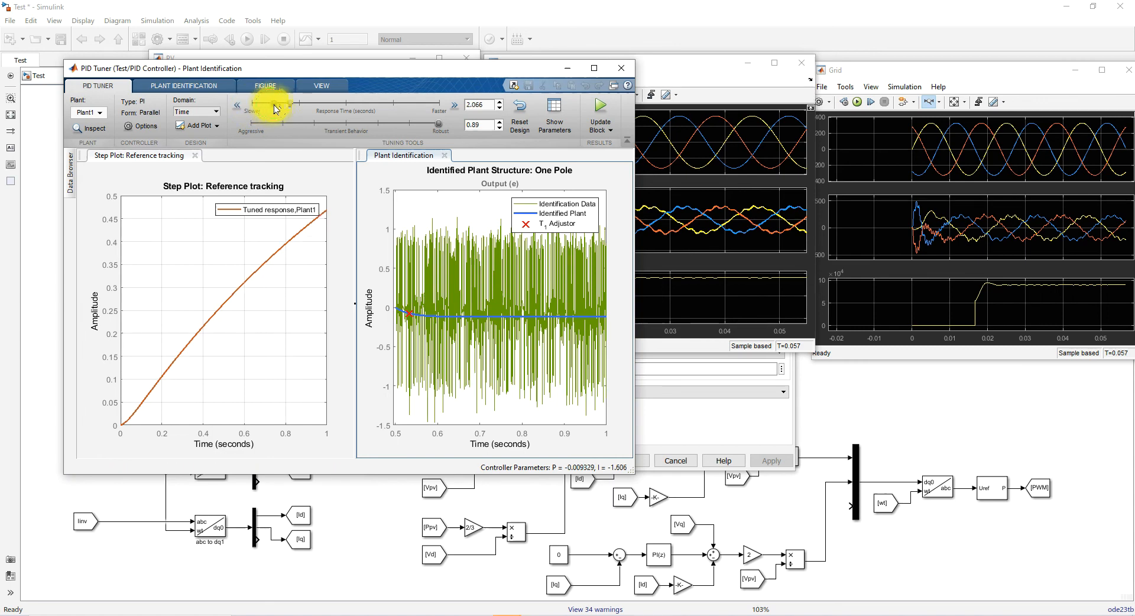
drag(274, 108, 299, 108)
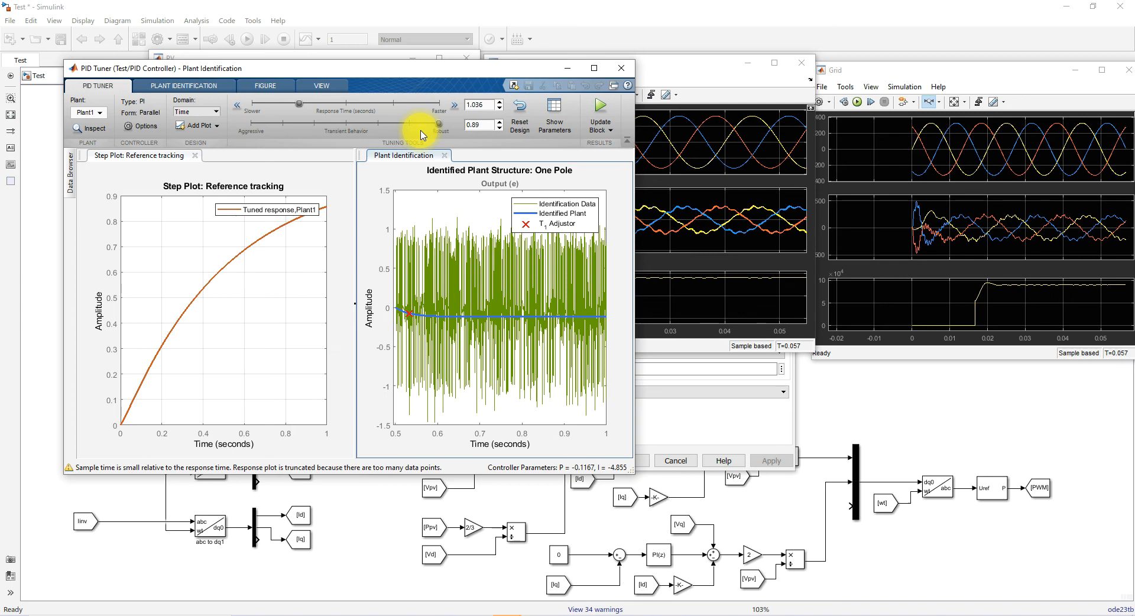
click(604, 107)
Step: Run the simulation with the PV and Inverter scopes in front, zoom in on the Inverter waveforms around the start time, and stop it
click(507, 614)
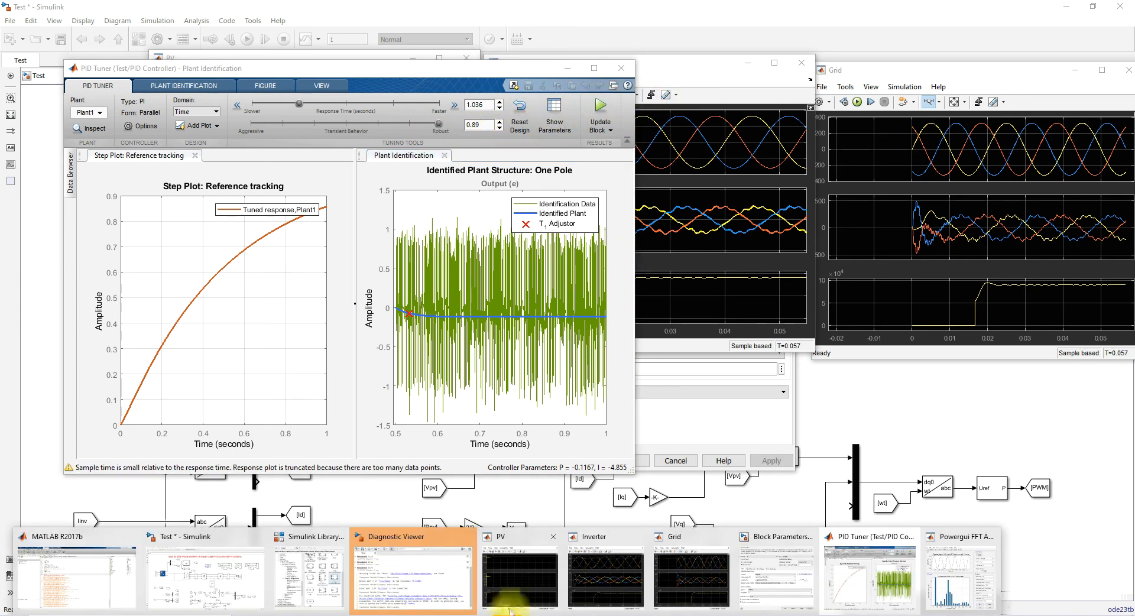
click(501, 609)
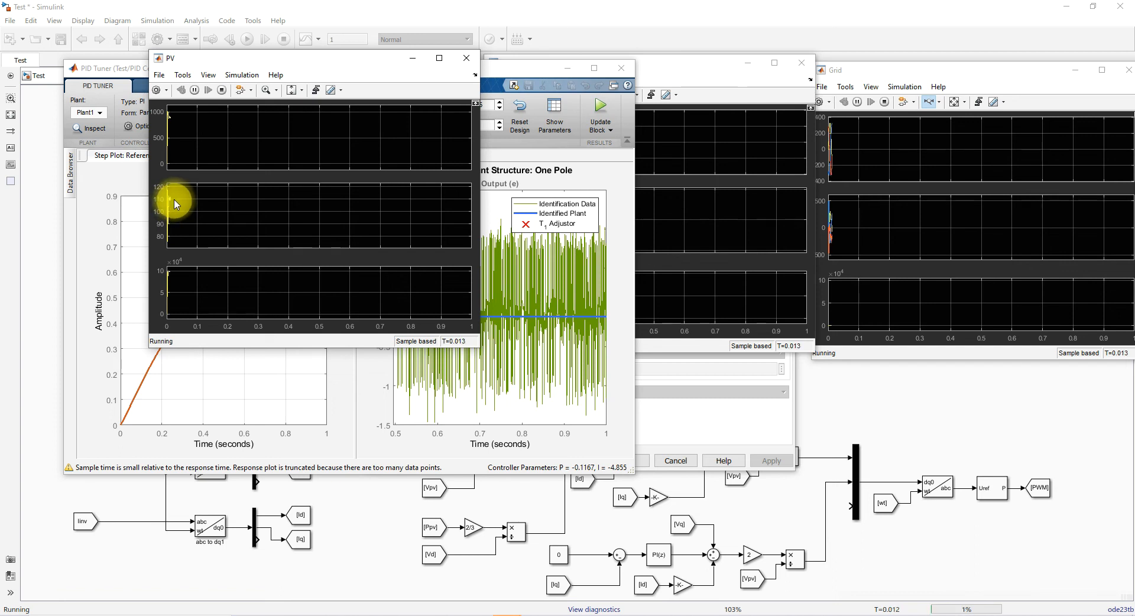
click(694, 68)
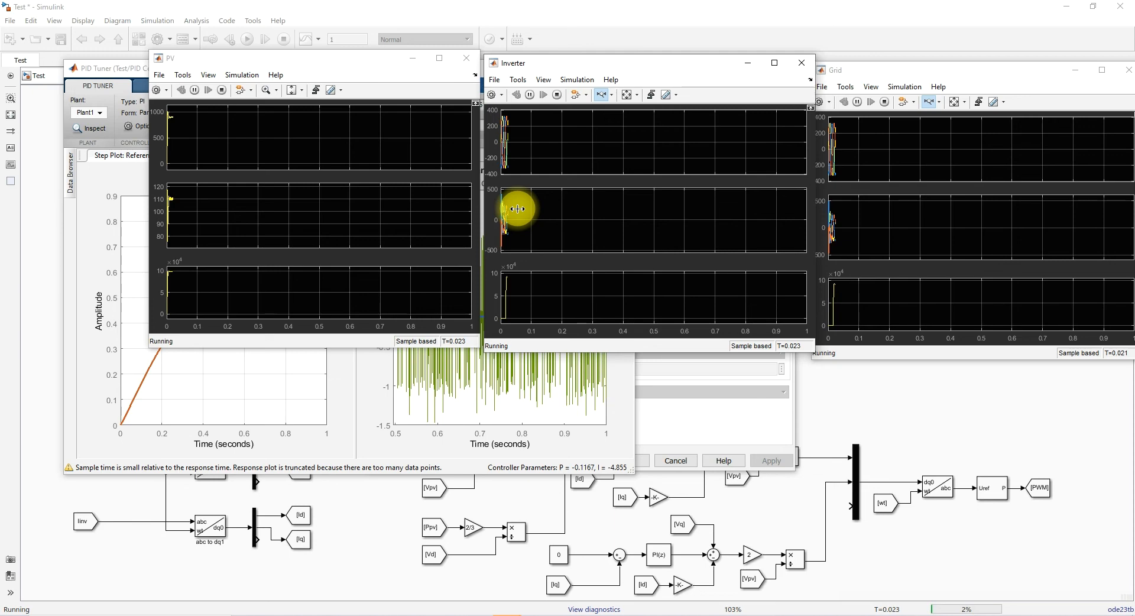
drag(514, 208, 487, 208)
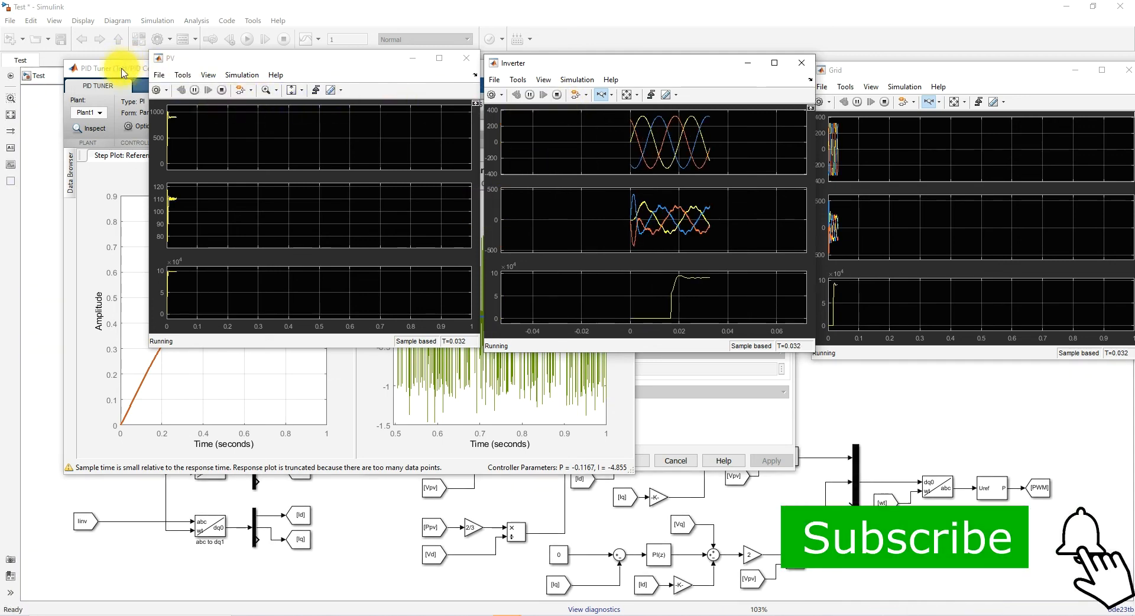
Step: Set the PID Tuner response time to 0.8227 seconds and transient behavior to 0.63, and update the PID Controller block
click(122, 72)
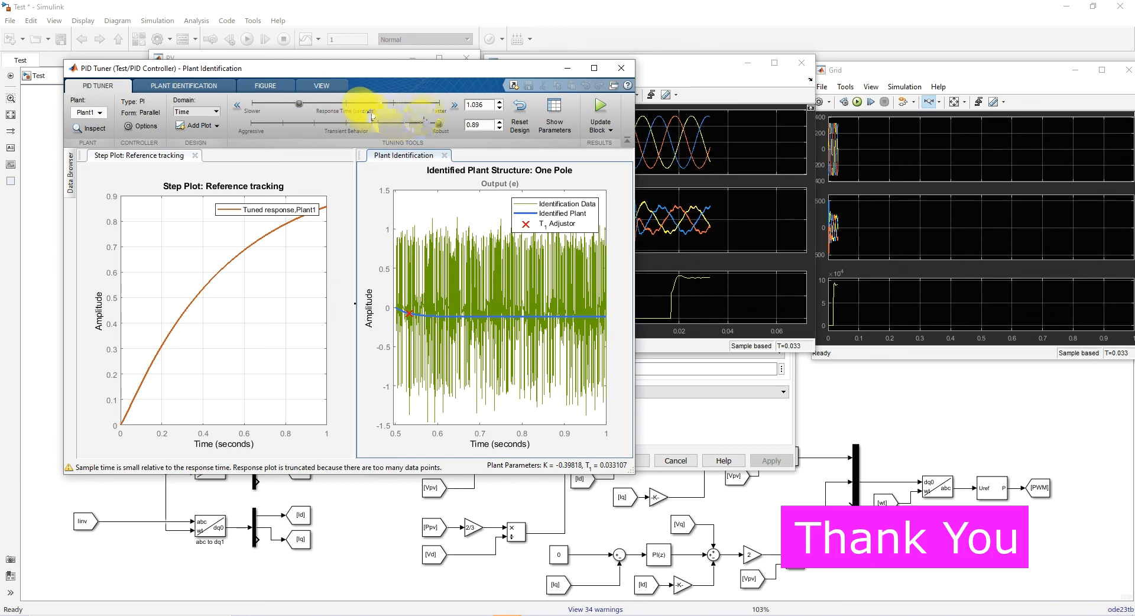
drag(302, 106, 296, 106)
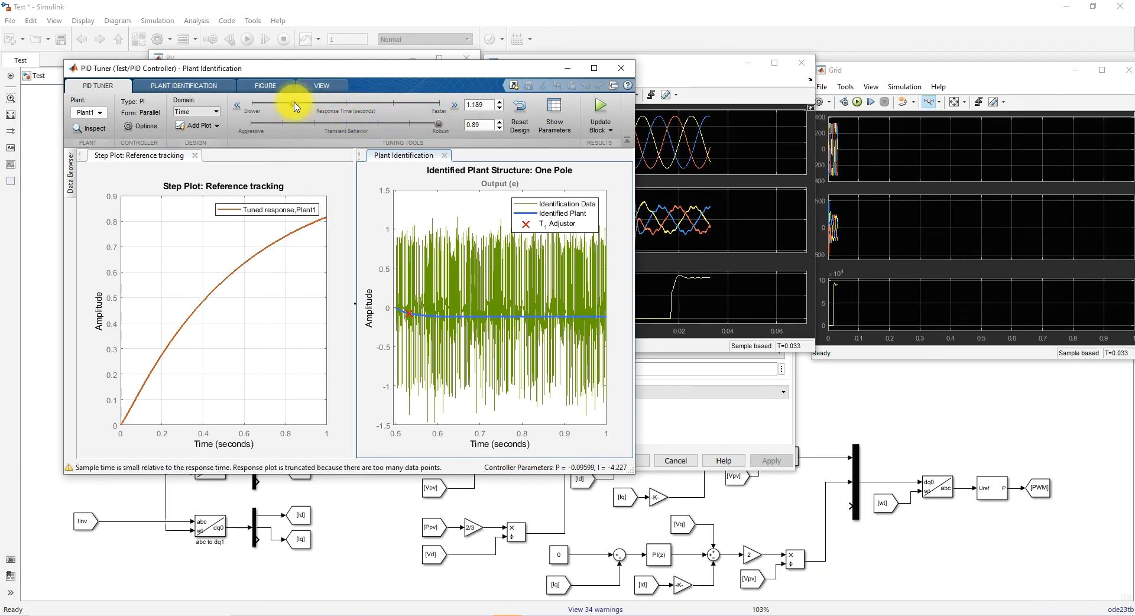
drag(297, 106, 308, 106)
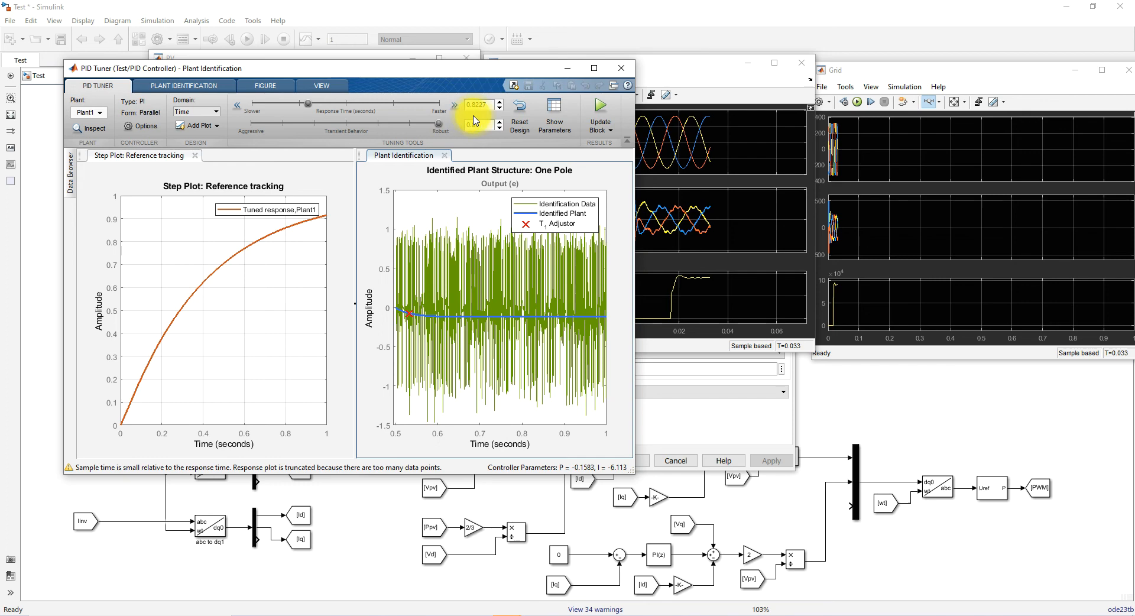
drag(439, 123, 414, 129)
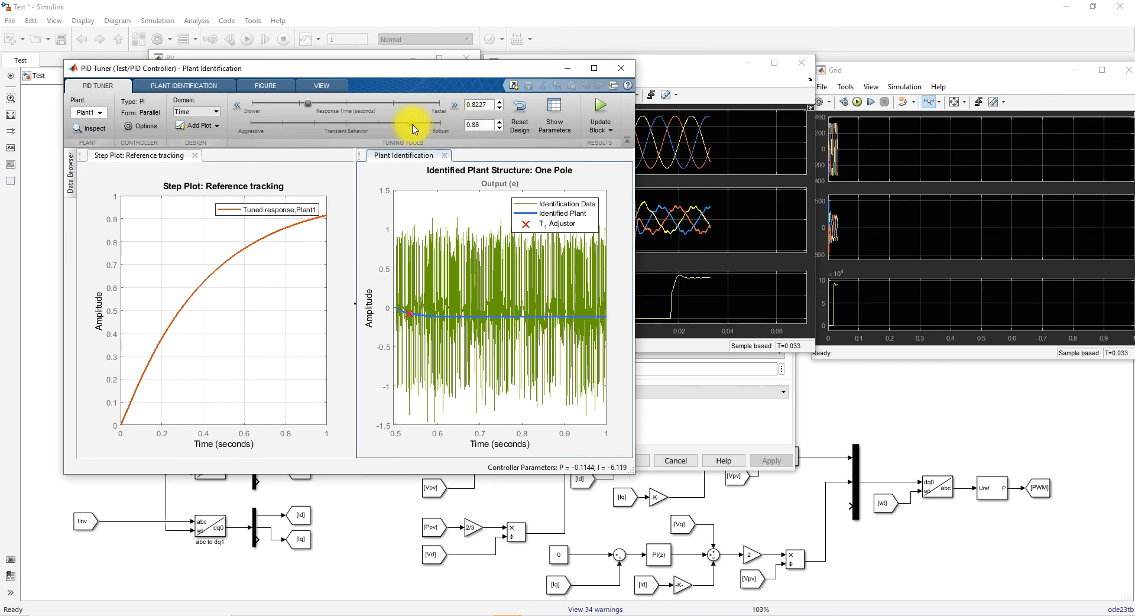
drag(412, 129, 384, 124)
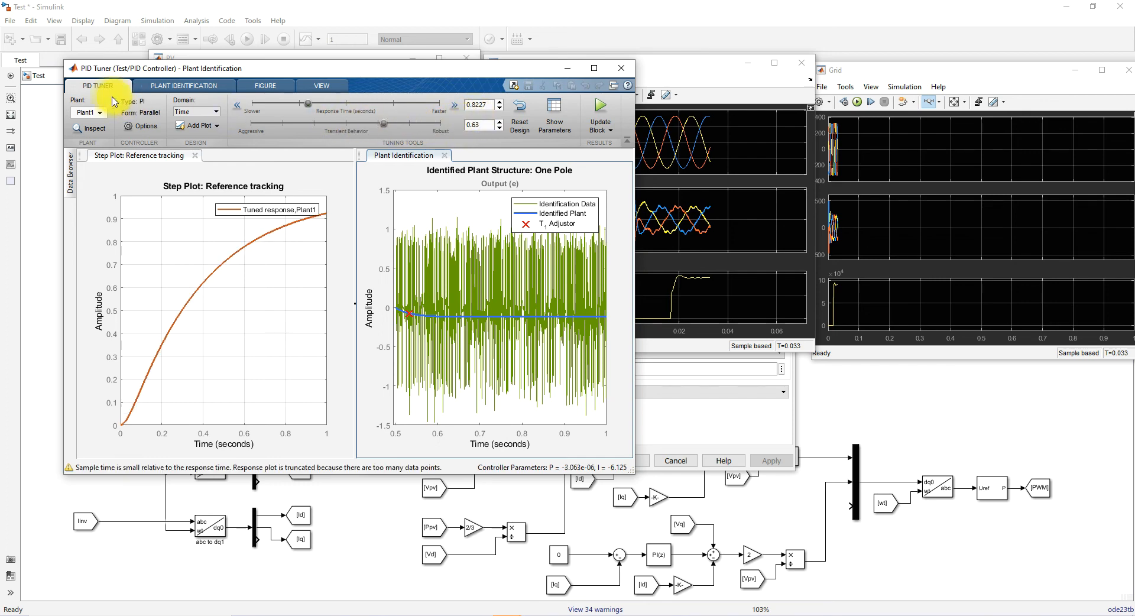
click(600, 111)
Step: Run the simulation while watching the PV, Inverter and Grid scopes, move the PV scope aside, and stop the run
click(672, 61)
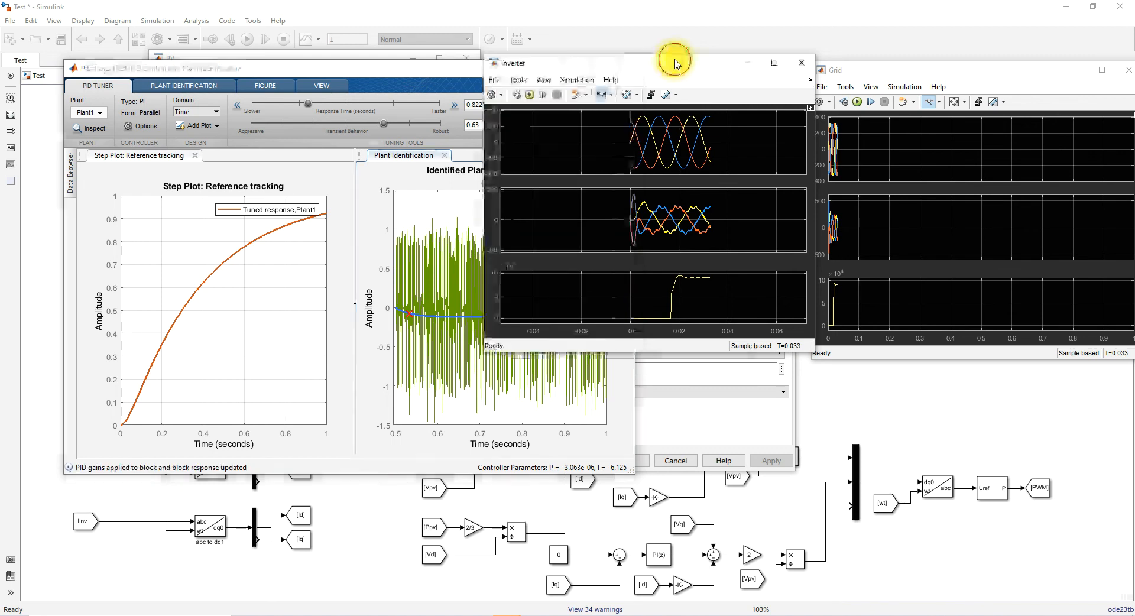
click(321, 59)
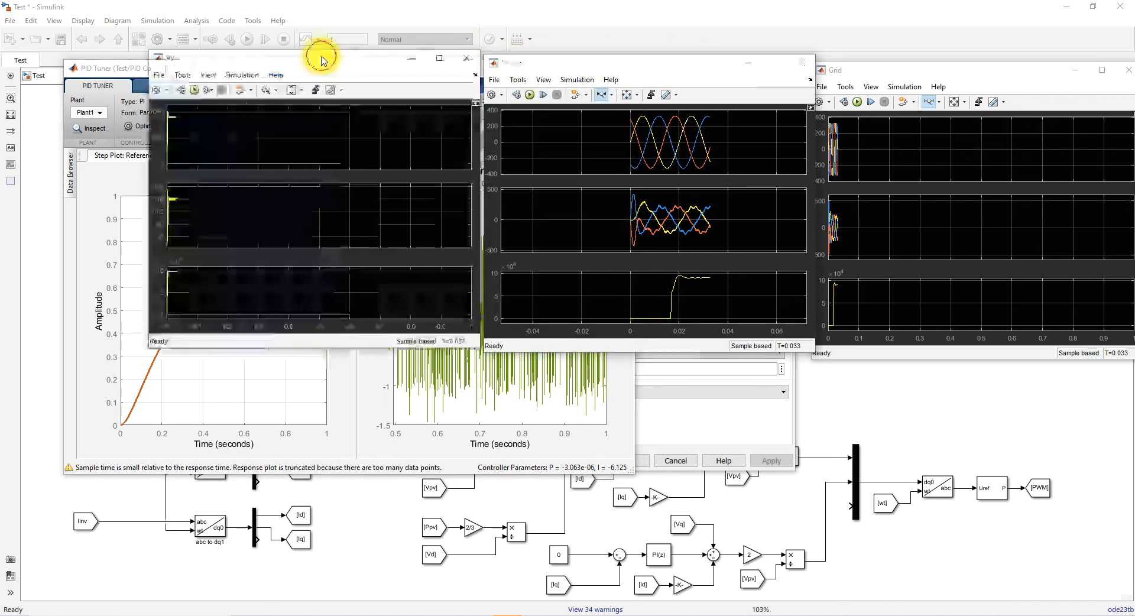
click(194, 90)
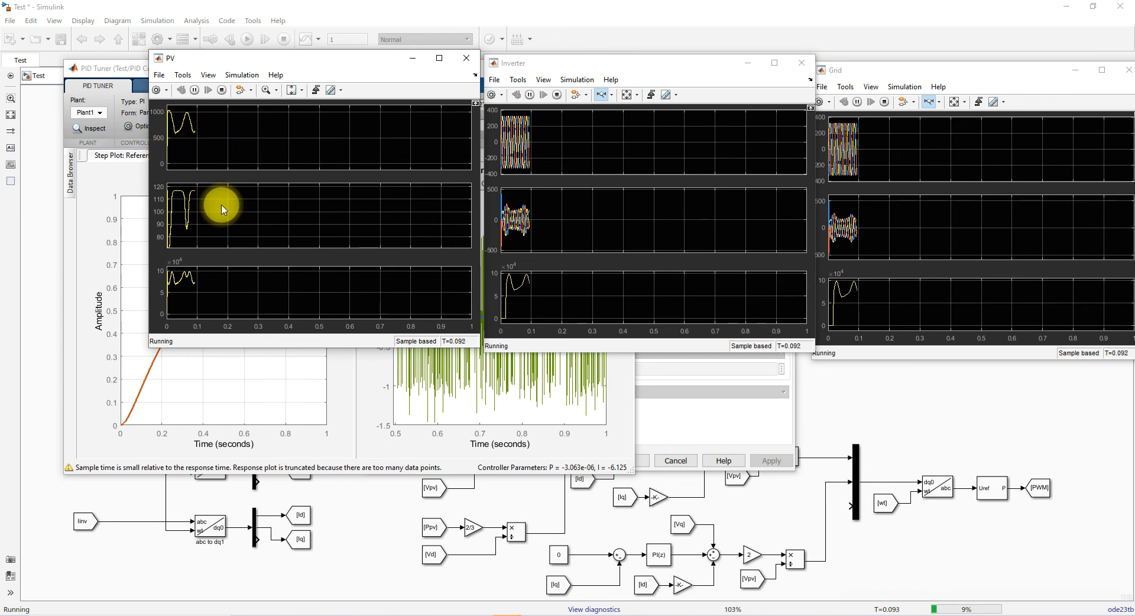
drag(226, 57, 304, 58)
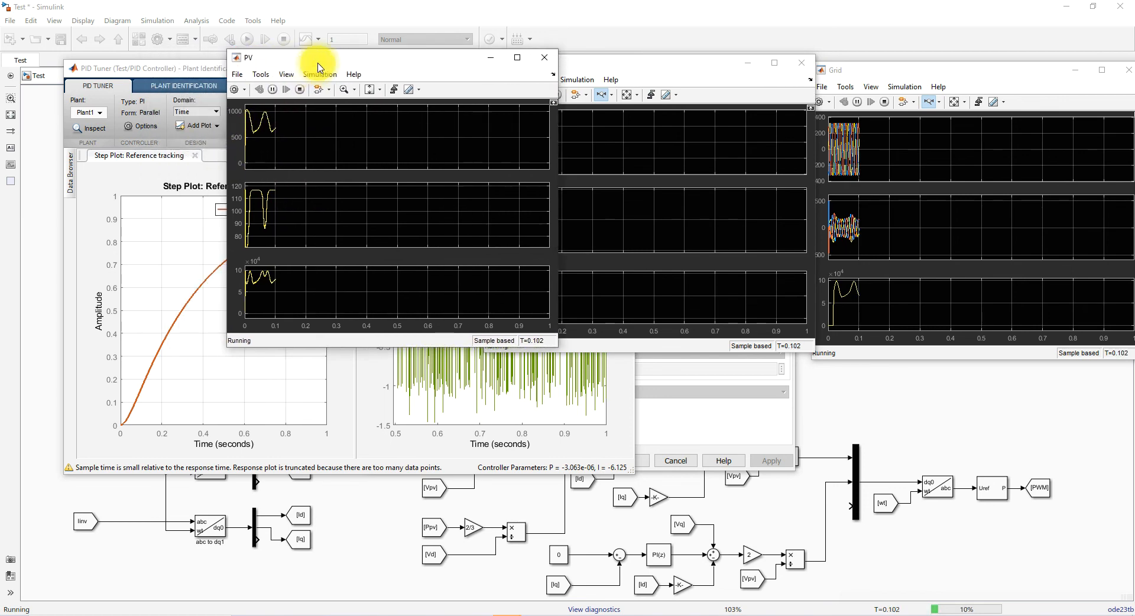
click(301, 90)
Step: Apply PID Tuner gains with a transient behavior of 0.75 and rerun the simulation briefly with the PV scope in view
click(198, 68)
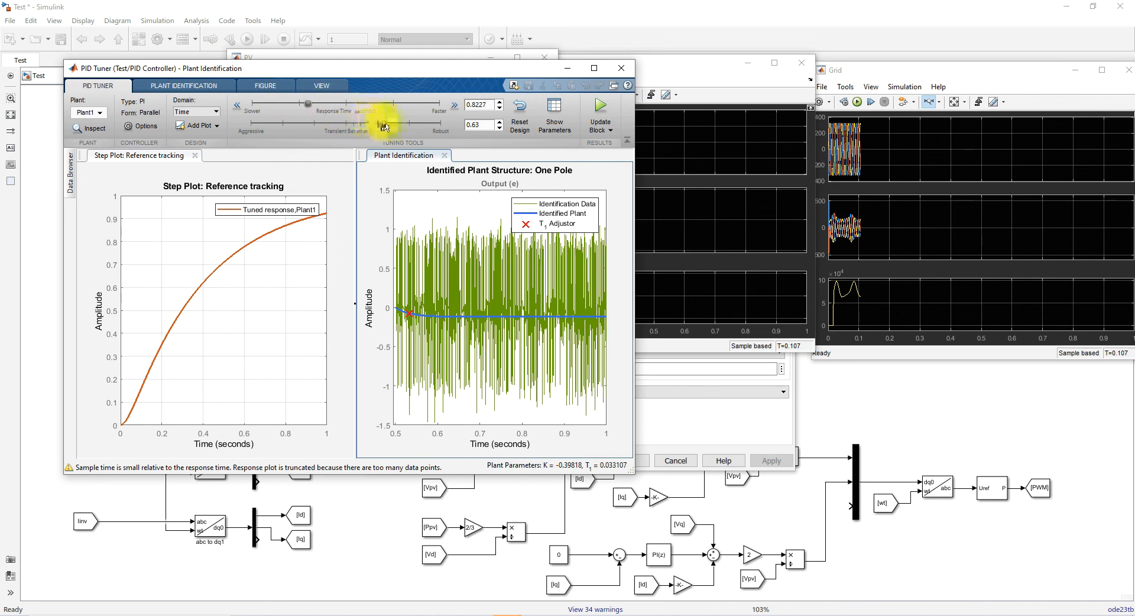
drag(383, 125, 409, 124)
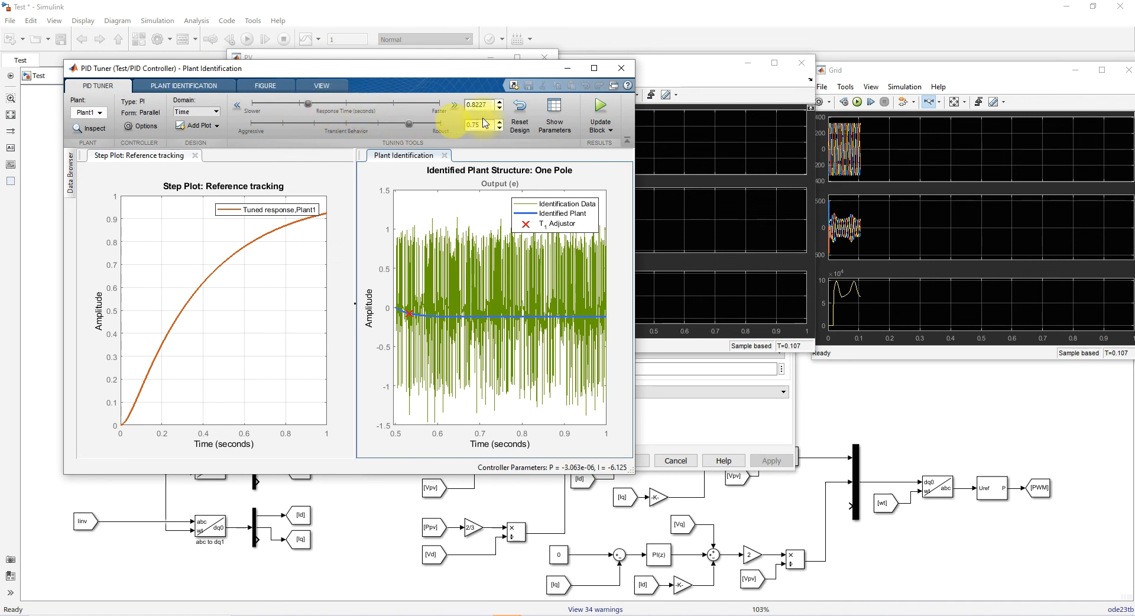
click(589, 108)
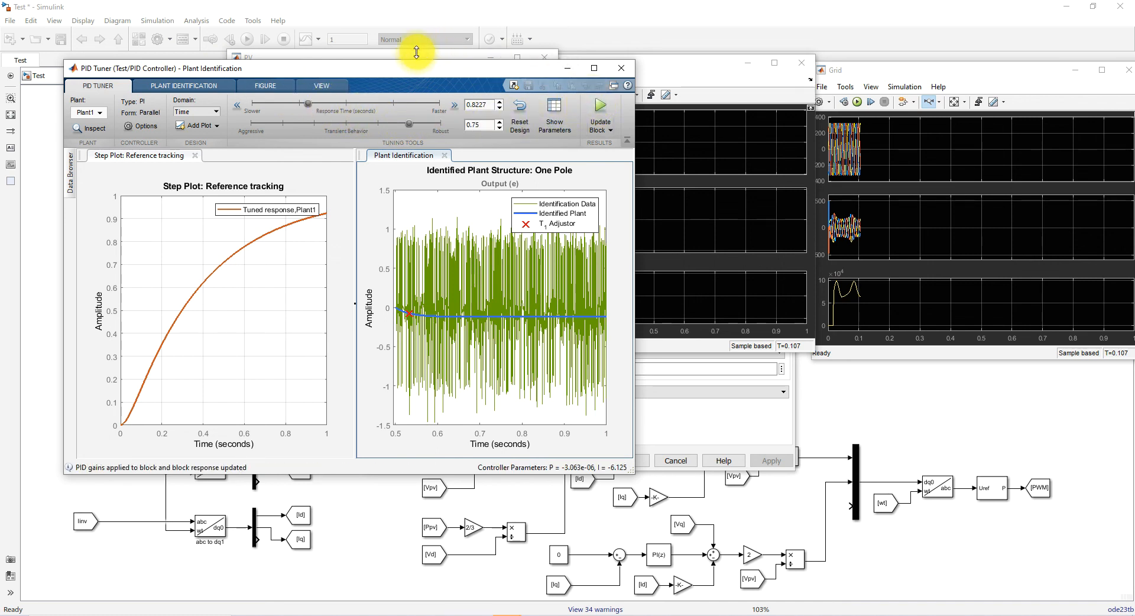
click(416, 57)
click(273, 89)
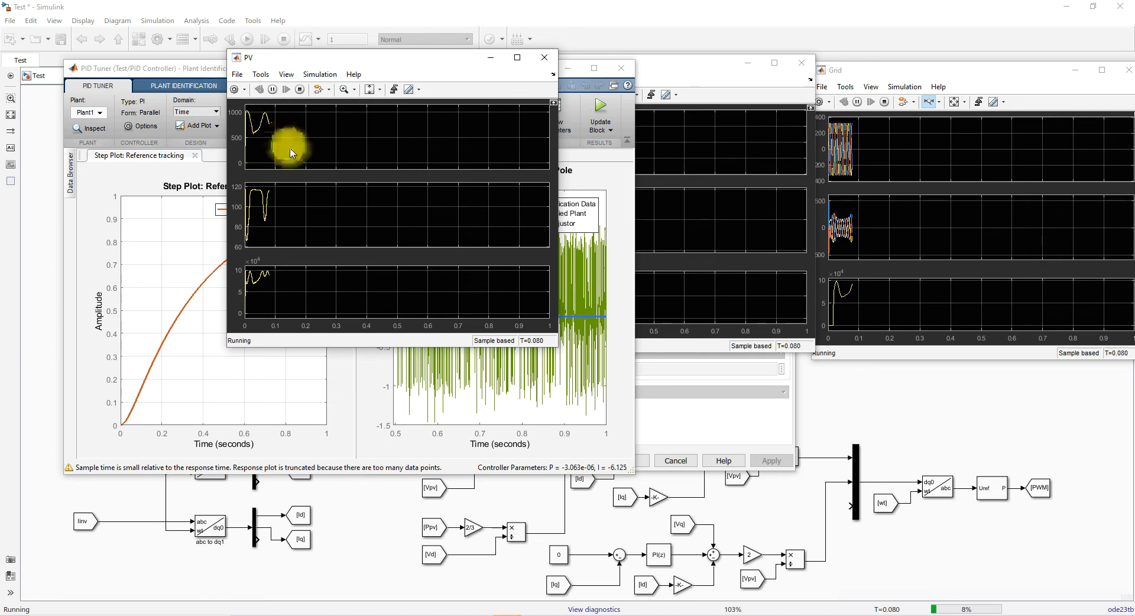
click(300, 89)
Step: Apply PID Tuner gains with a transient behavior of 0.82, rerun the simulation from the PV scope, and stop it
drag(410, 124, 424, 126)
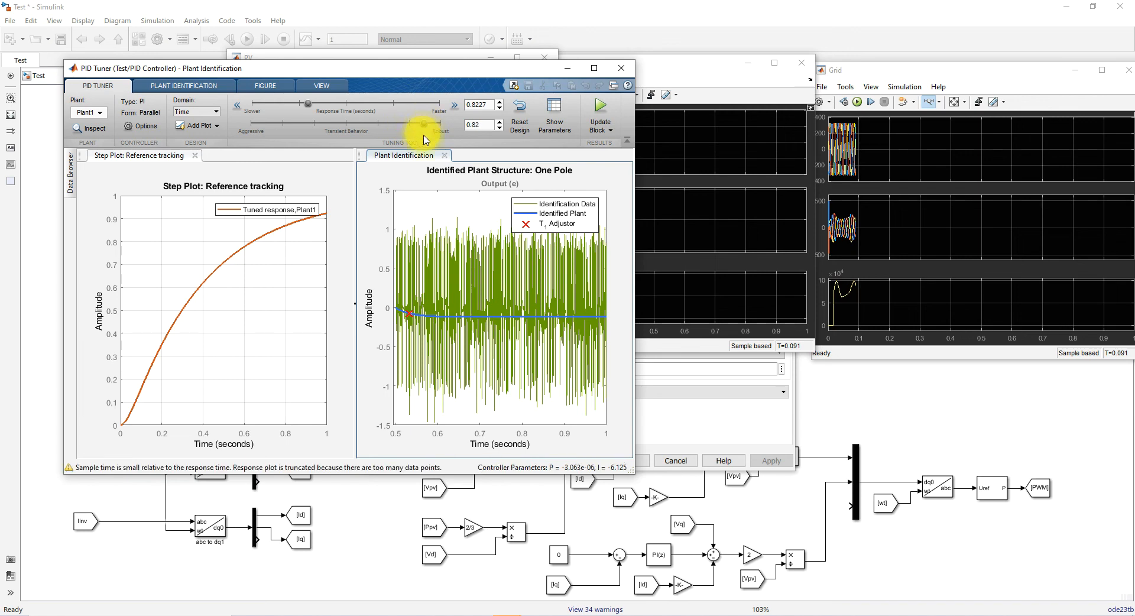
click(598, 107)
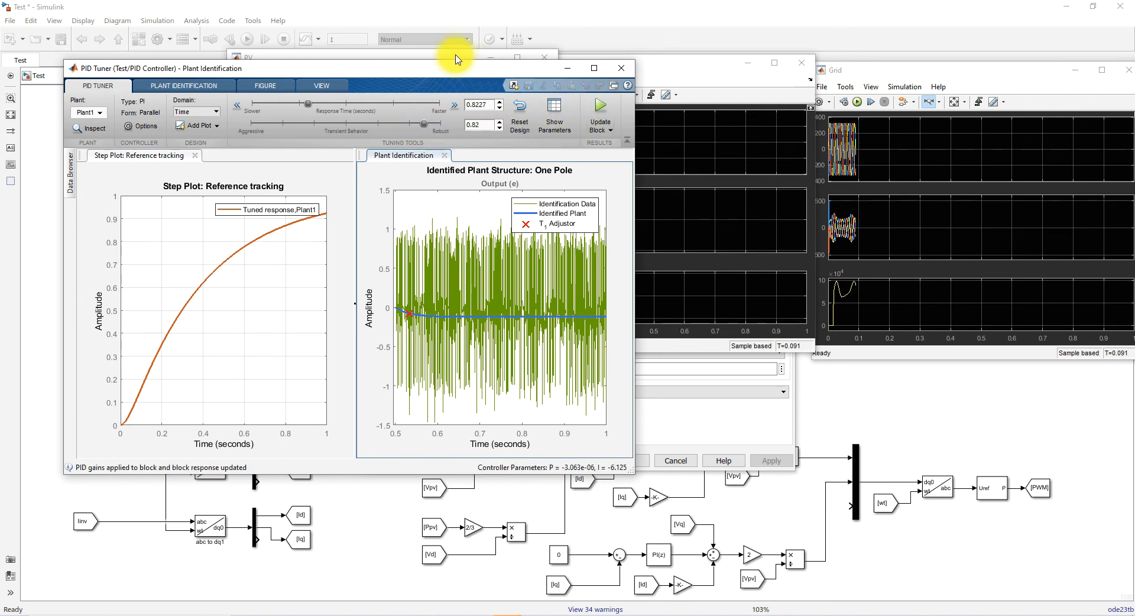
click(455, 57)
click(272, 91)
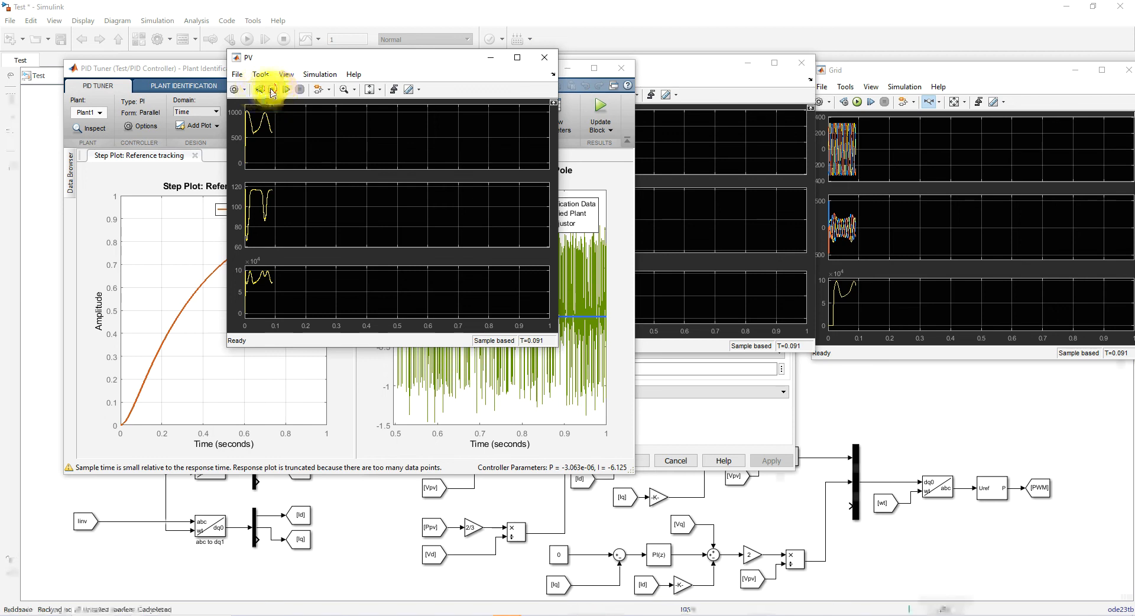
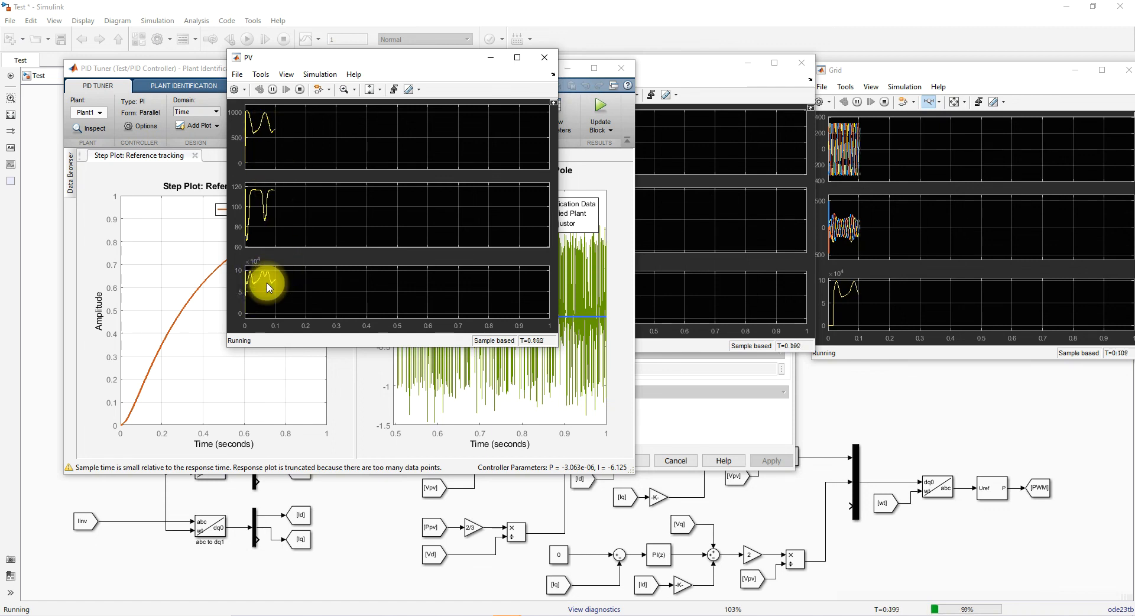
click(300, 90)
Step: Apply PID Tuner gains with a transient behavior of 0.89, and rerun the simulation briefly from the PV scope before stopping it
click(149, 67)
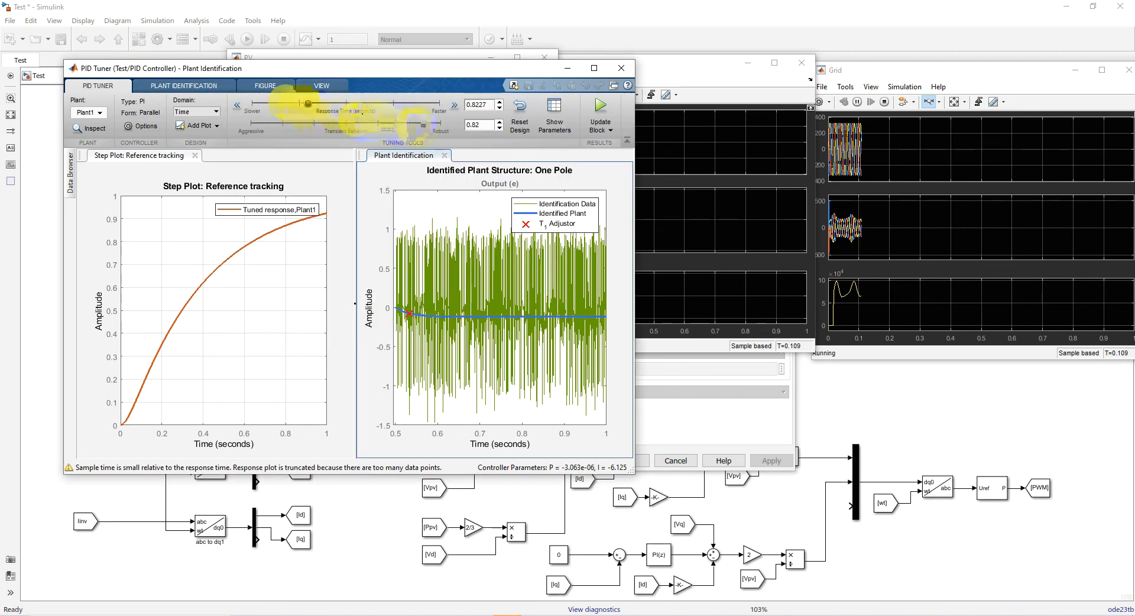
drag(423, 125, 437, 124)
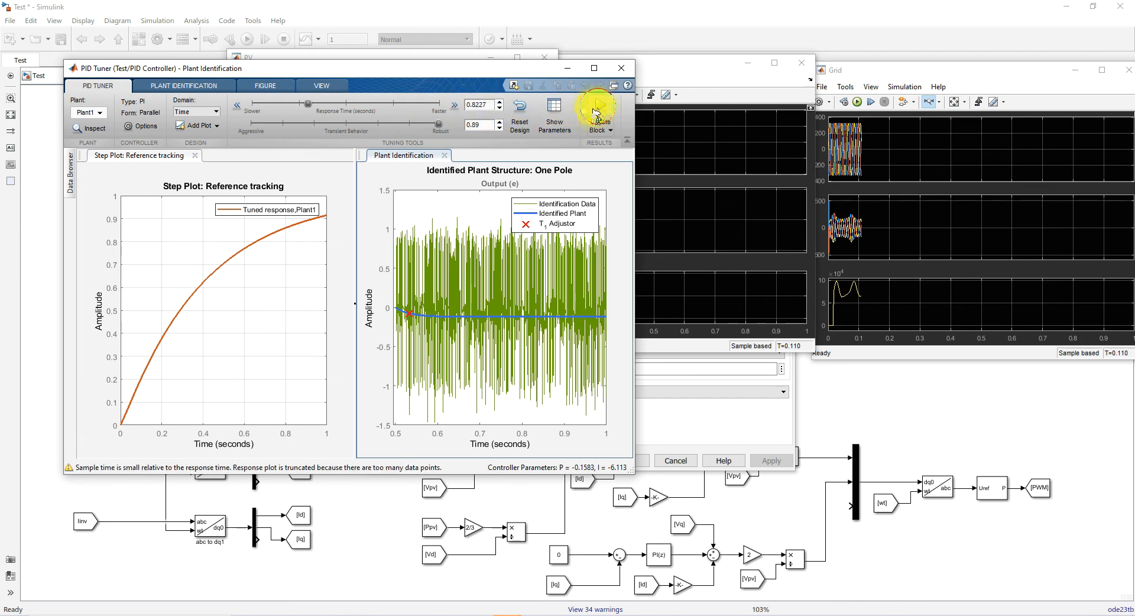
click(413, 57)
click(275, 89)
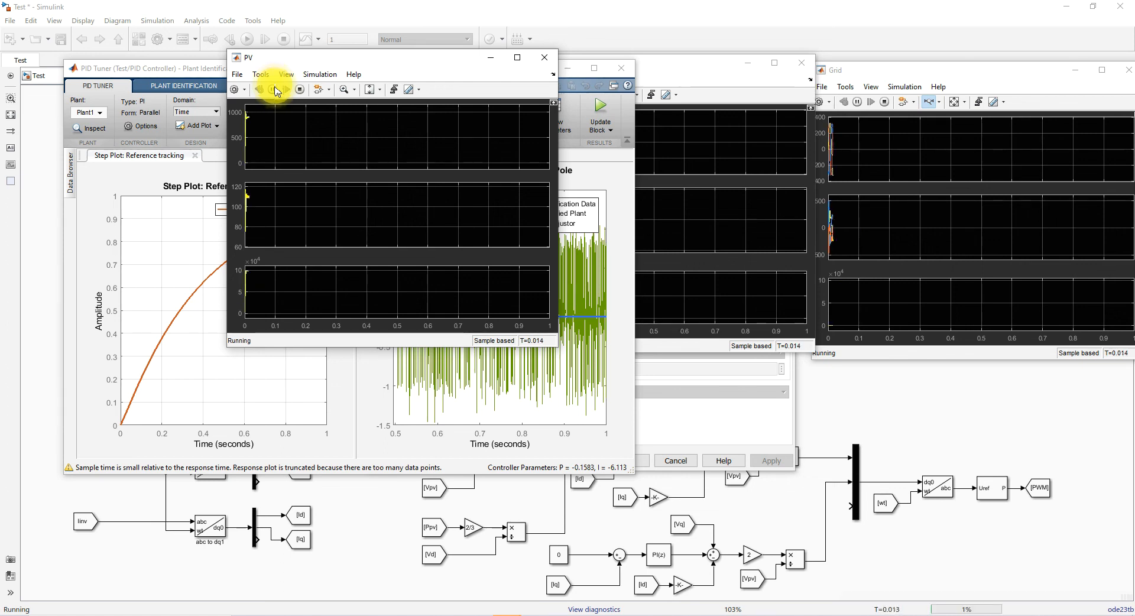
click(299, 89)
Step: Apply PID Tuner gains with a transient behavior of 0.87, and rerun the simulation to check the PV and Inverter scopes before stopping it
click(200, 72)
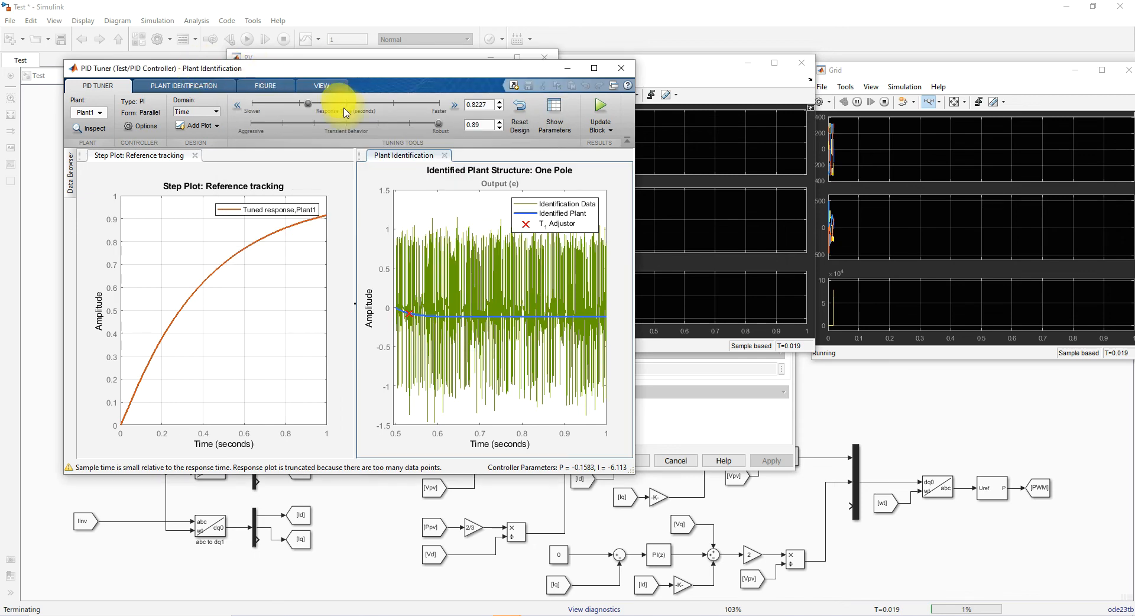
drag(433, 128, 435, 123)
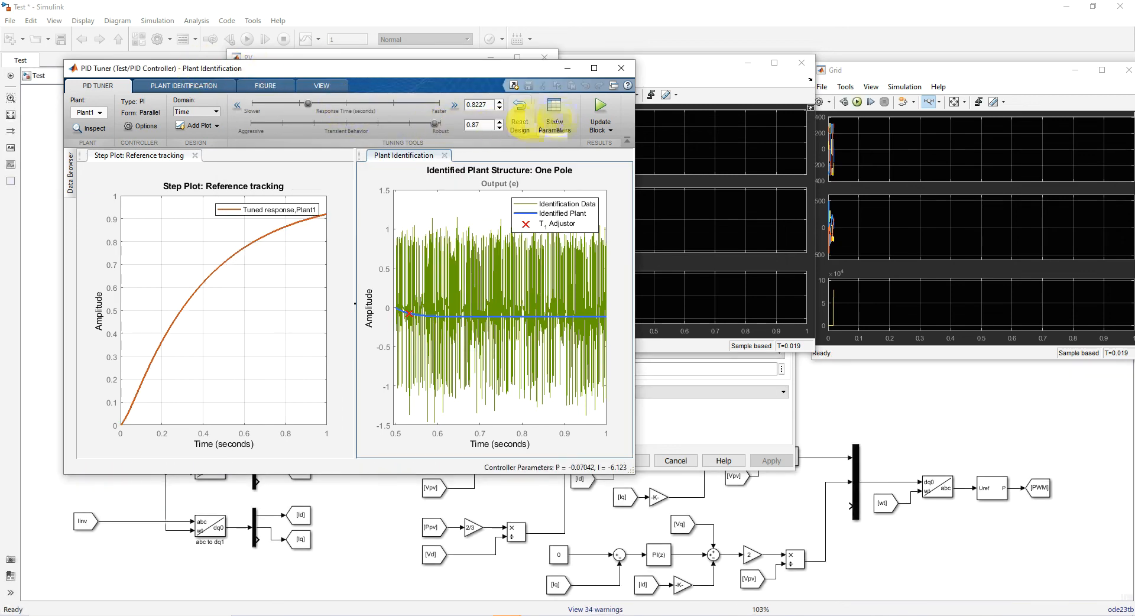
click(432, 56)
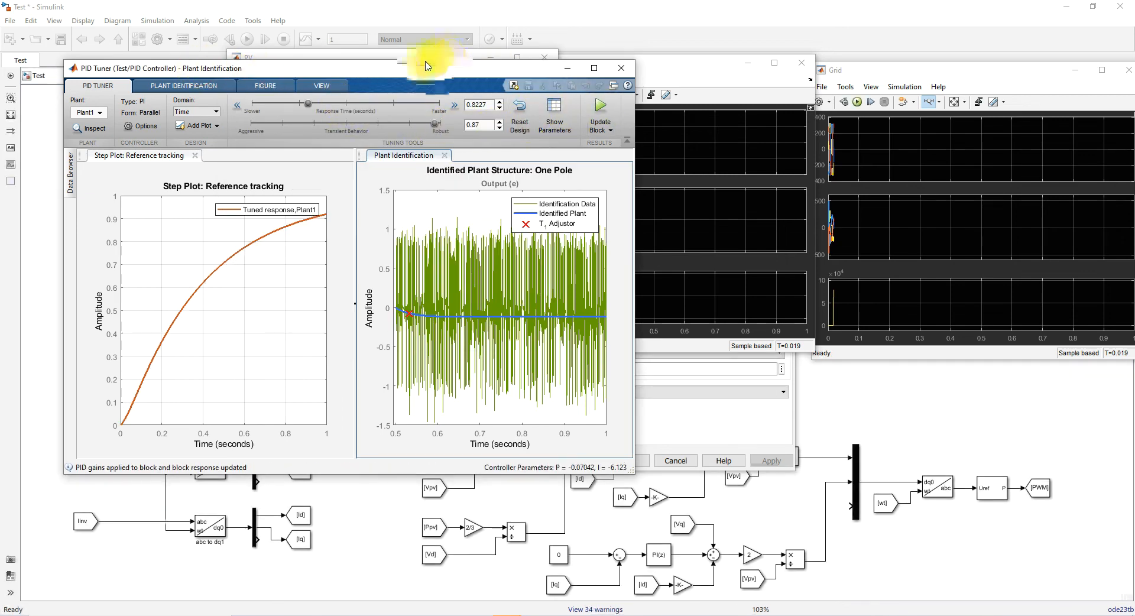
click(276, 90)
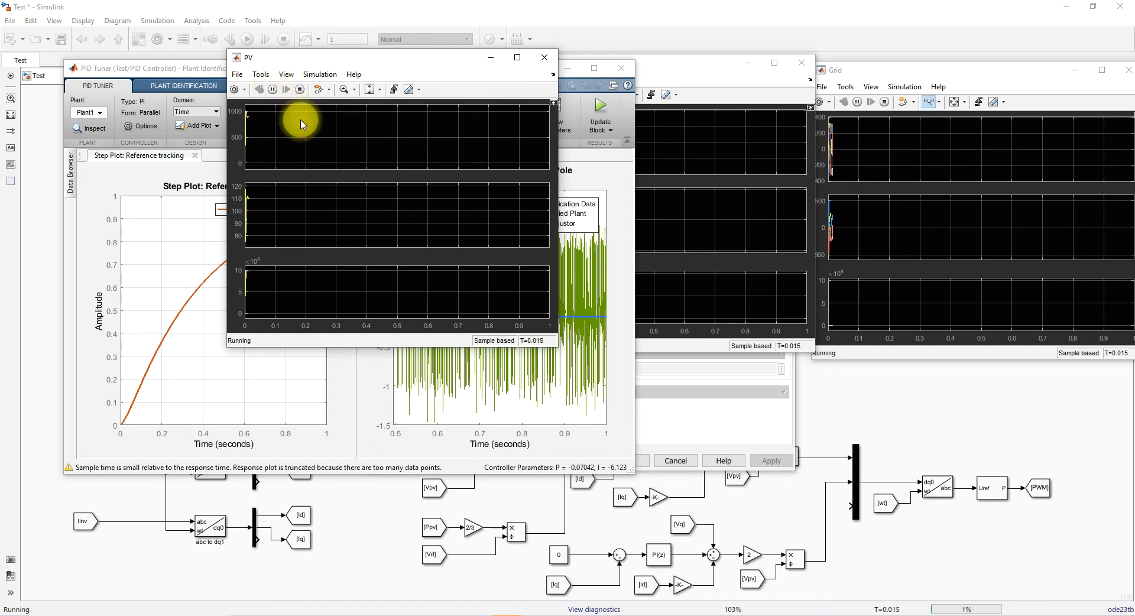
click(682, 77)
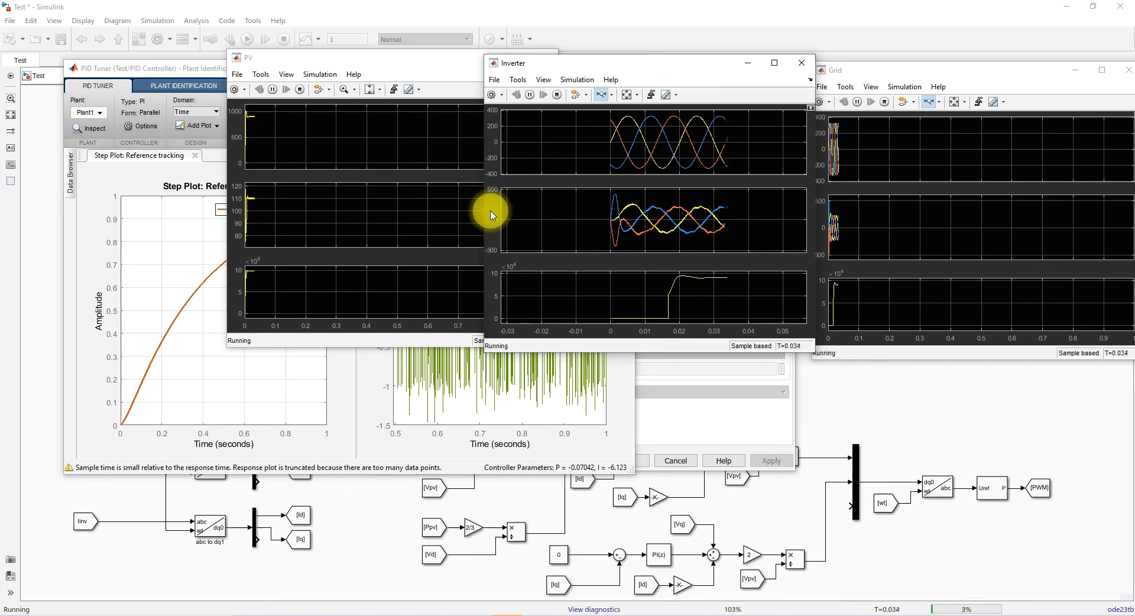
click(557, 95)
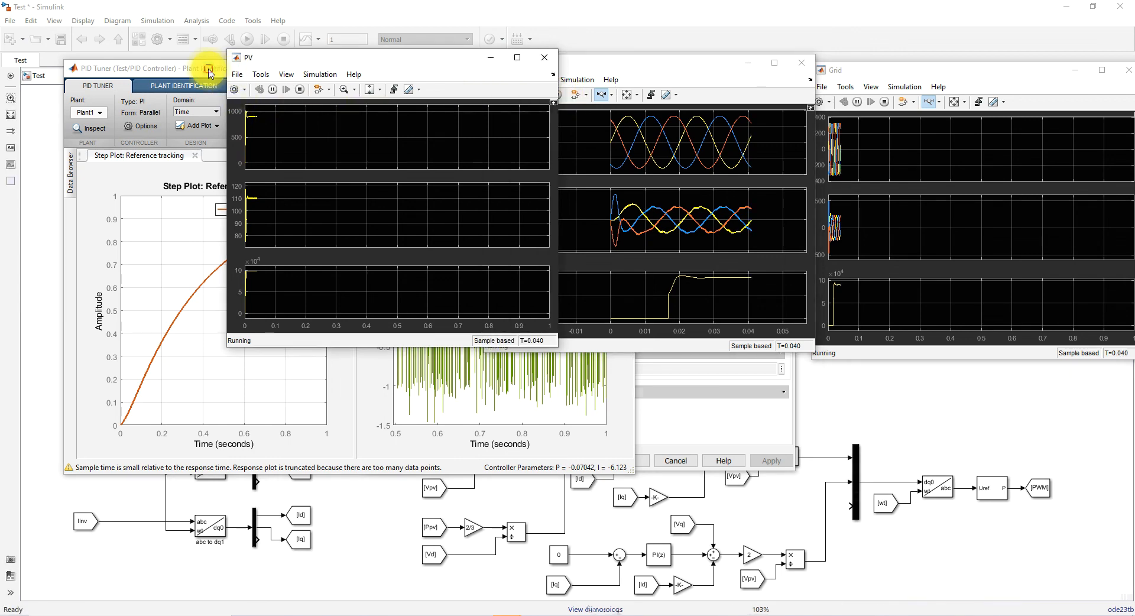
Step: Set the transient behavior to 0.86, update the PID Controller block, and restart the simulation with the PV scope in view
drag(432, 124, 430, 125)
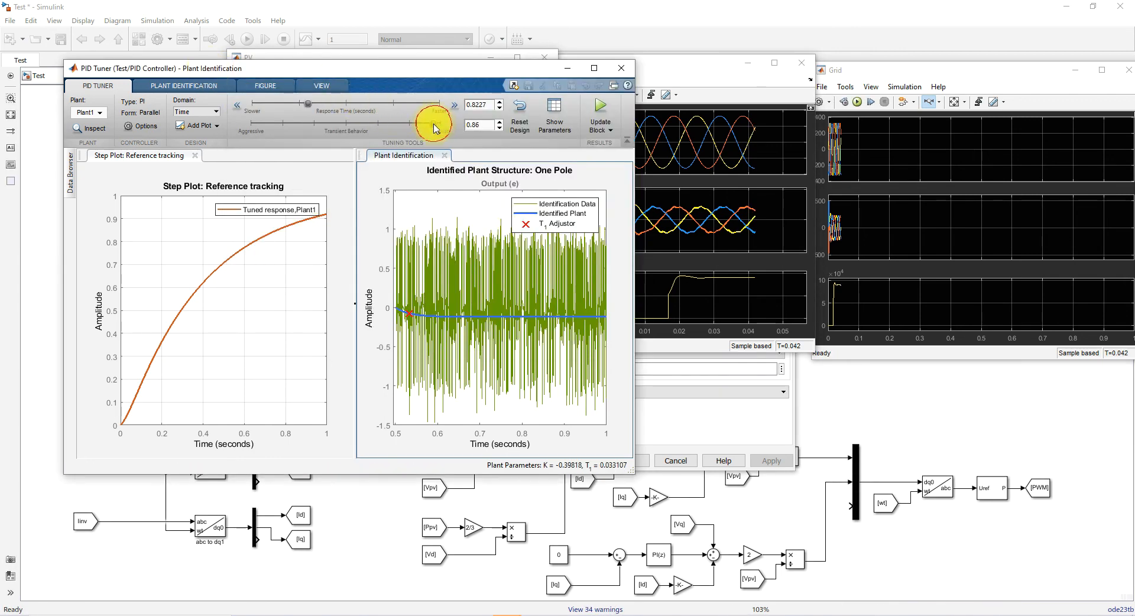
click(597, 115)
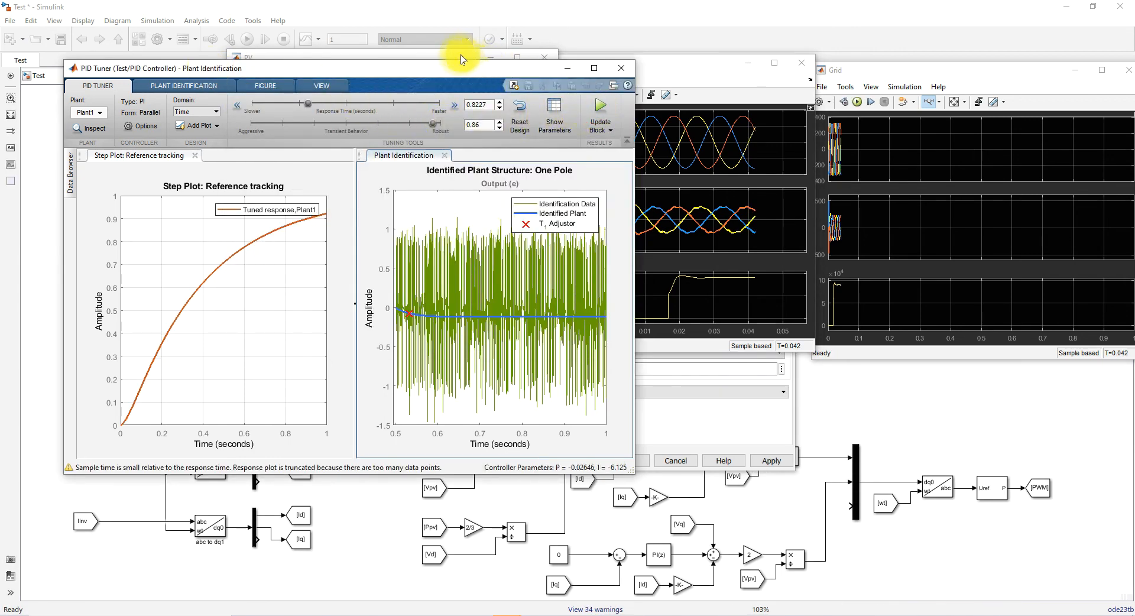
click(460, 58)
click(273, 90)
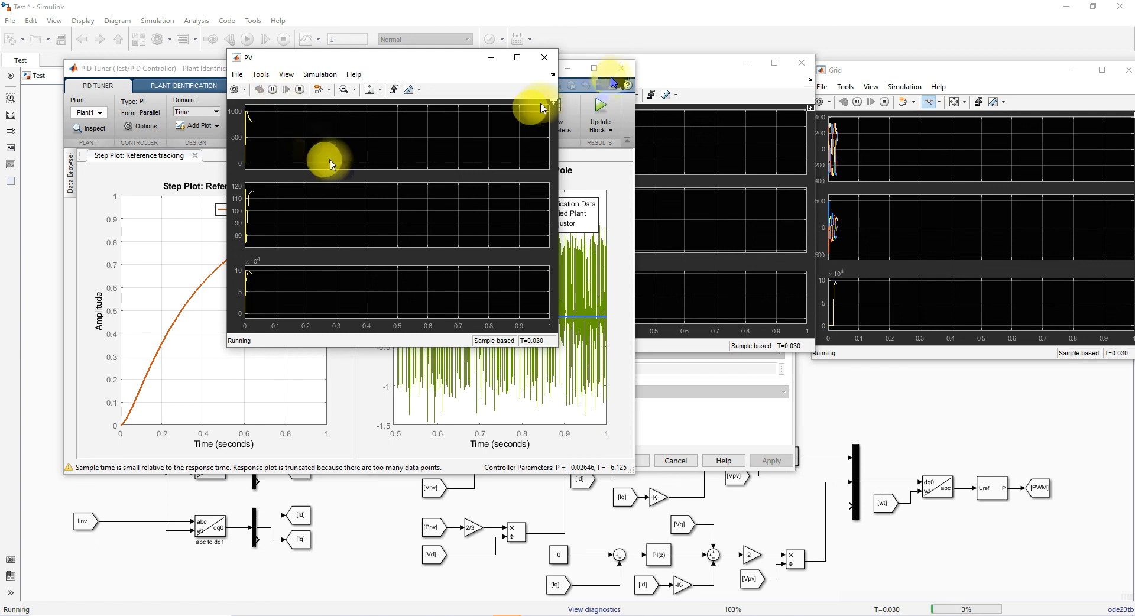
Step: Examine the start-up waveforms in the Inverter and Grid scopes up close, restore the Inverter scope's full time range, and stop the run
click(662, 73)
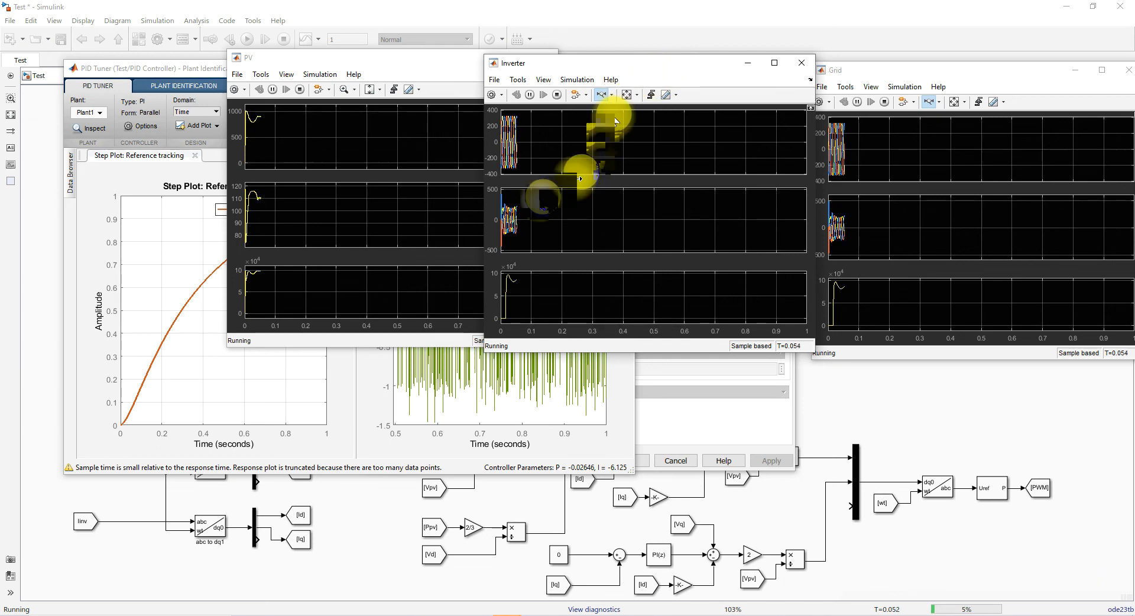
drag(533, 210, 490, 216)
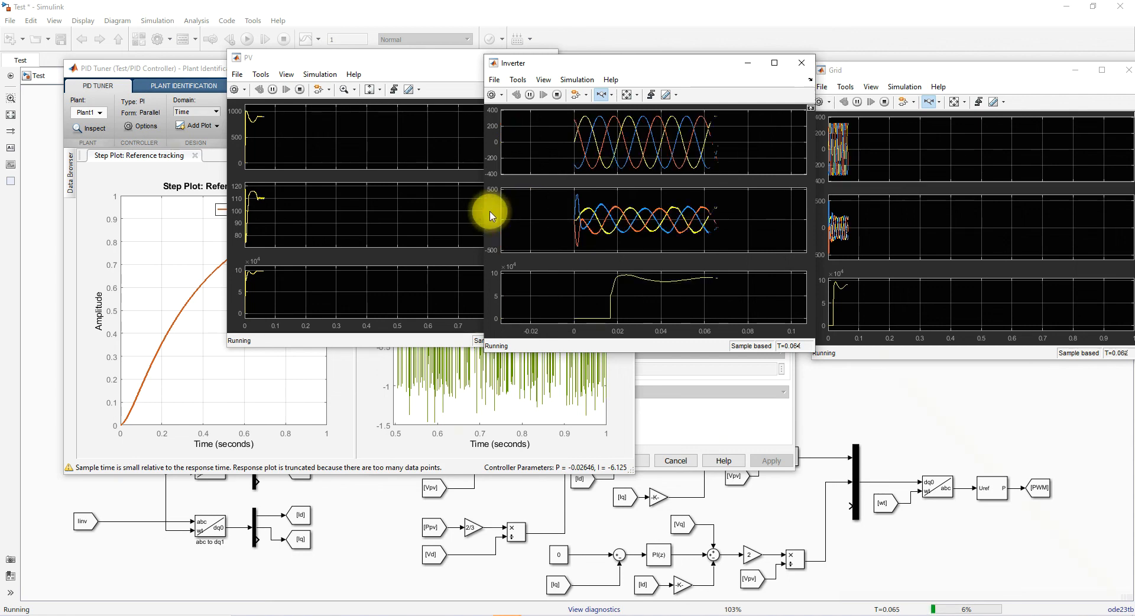
drag(862, 220, 824, 221)
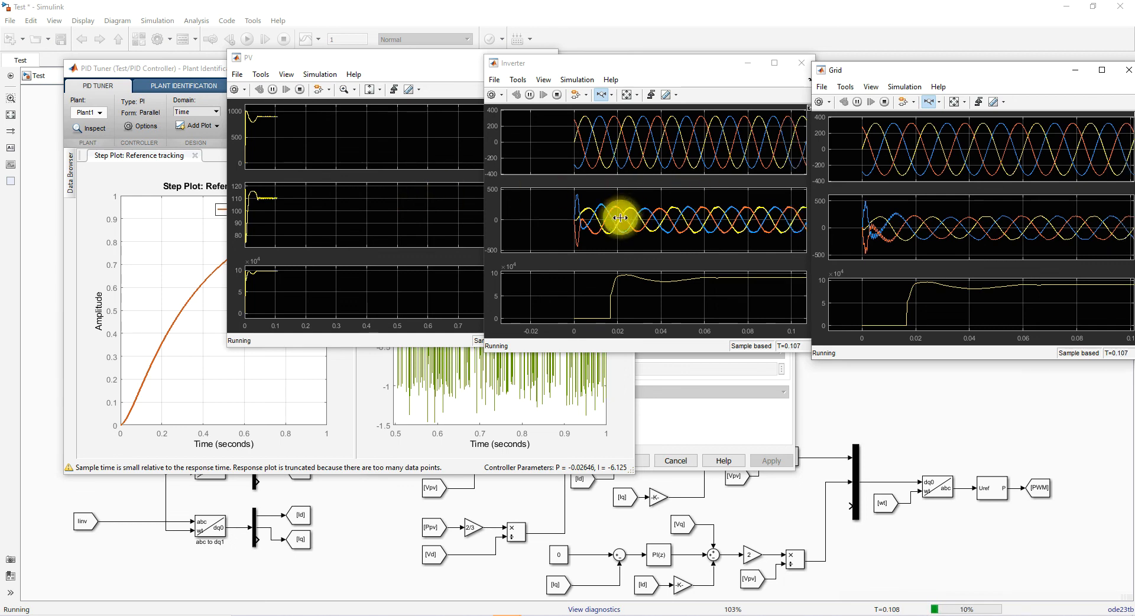
click(626, 95)
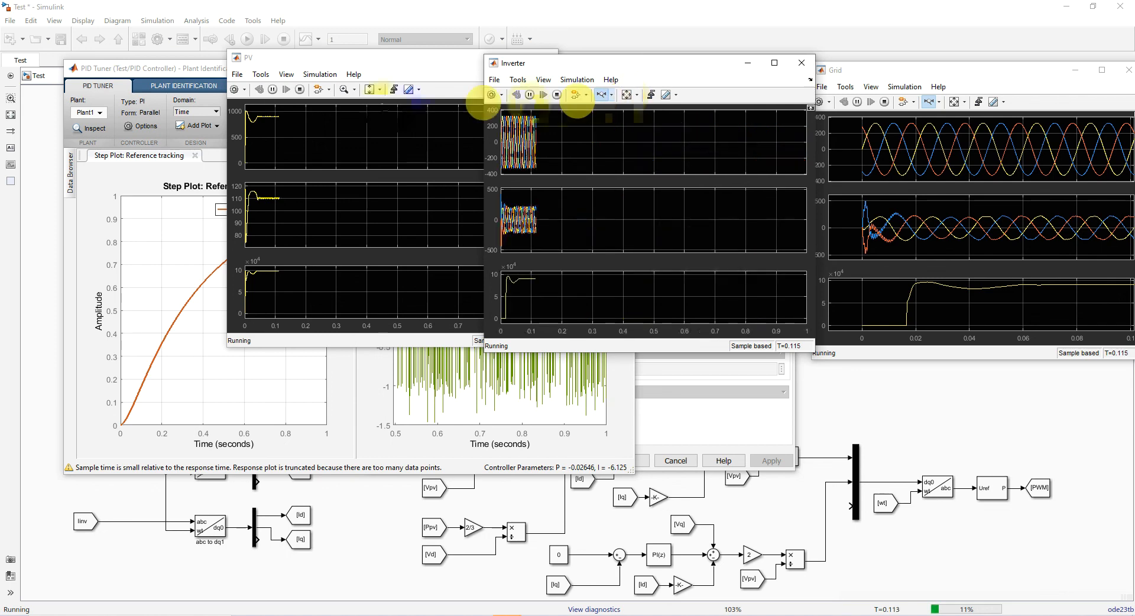
click(301, 90)
Step: Update the PID Controller block with the tuned gains, close the PID Tuner, and accept the block parameters to return to the model
click(207, 69)
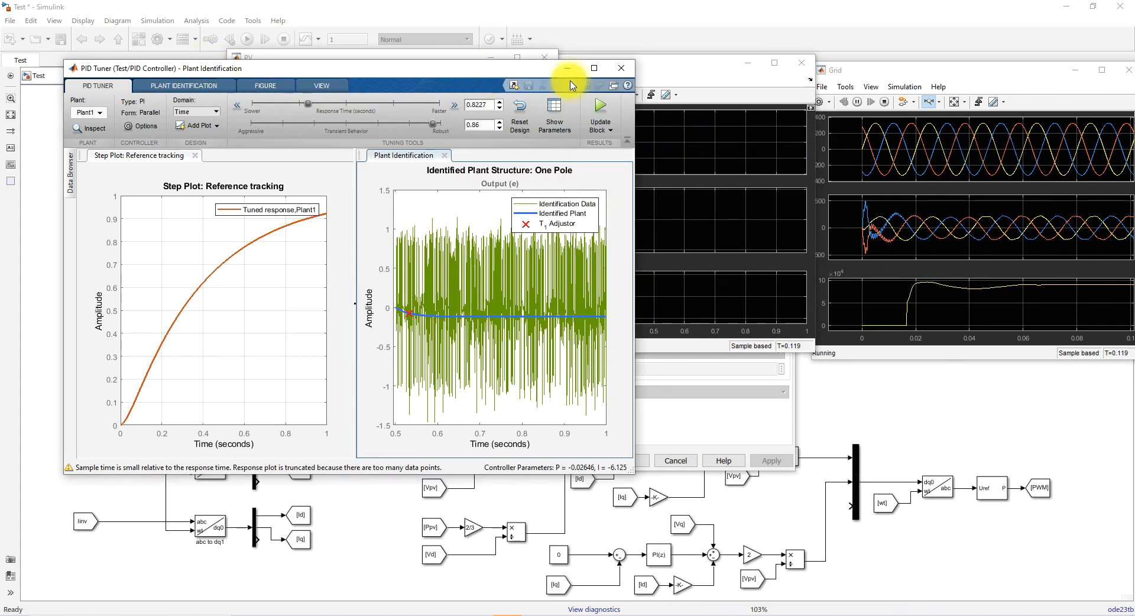
click(600, 107)
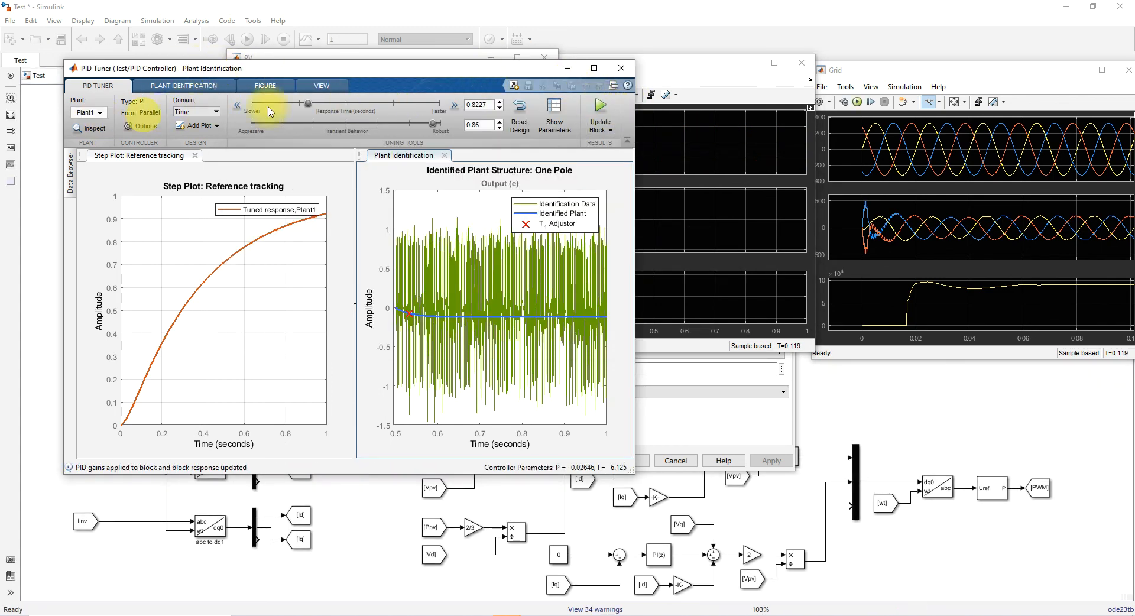
click(621, 76)
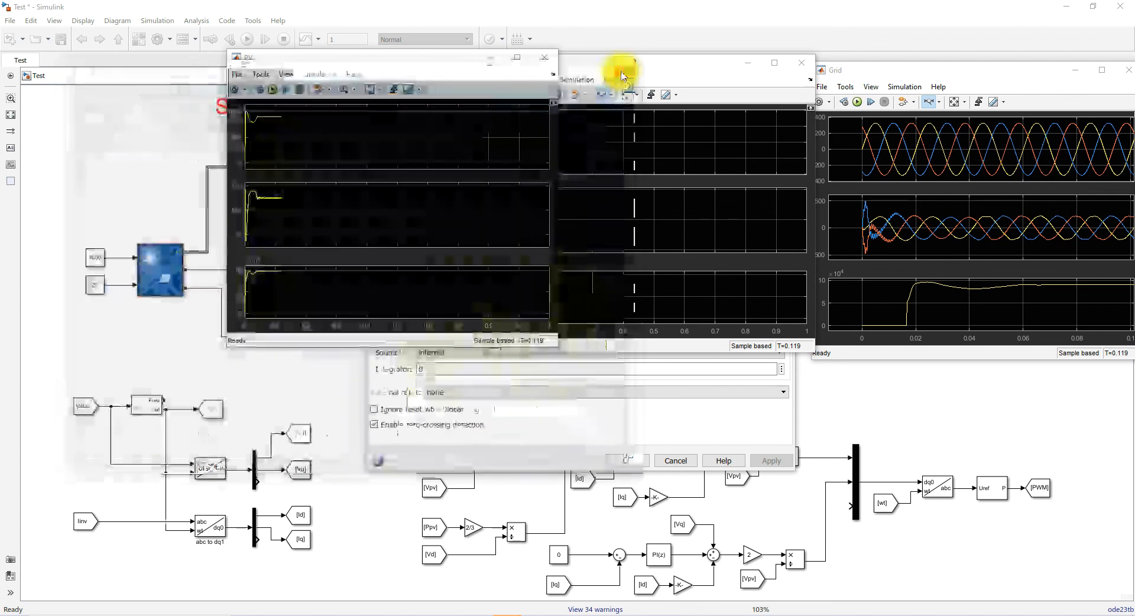
click(628, 460)
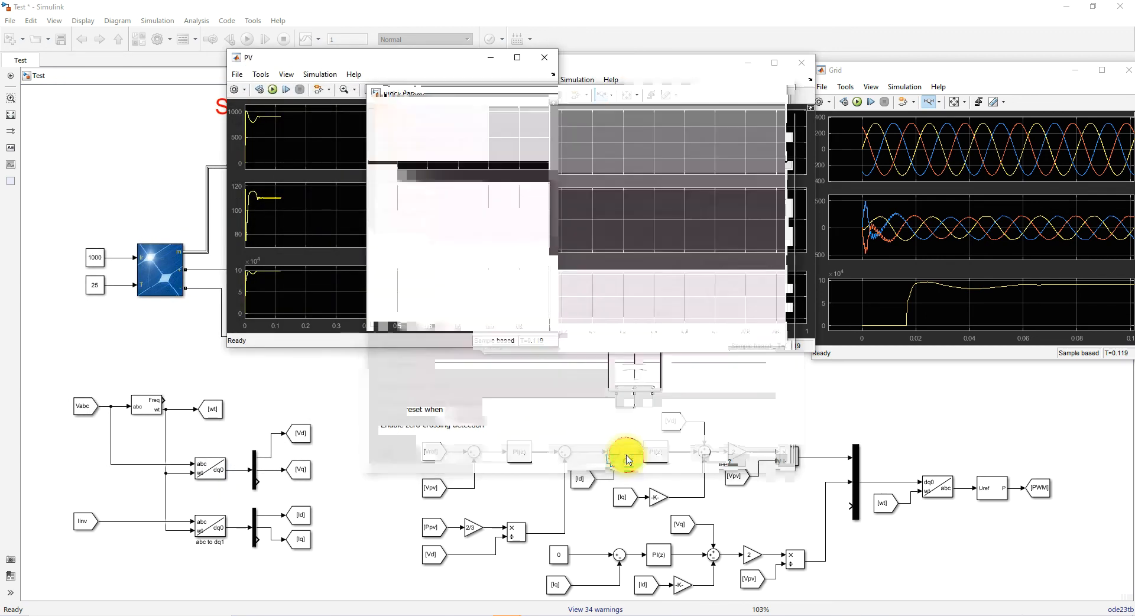
click(716, 393)
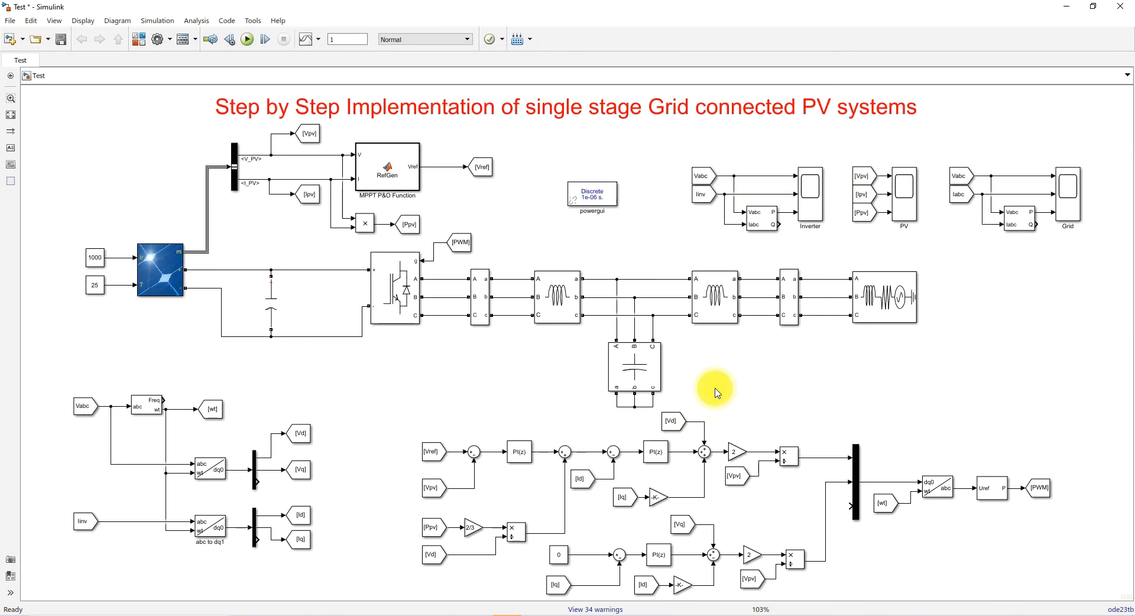
Step: Run the simulation from the model and bring the PV, Inverter and Grid scopes into view
click(247, 39)
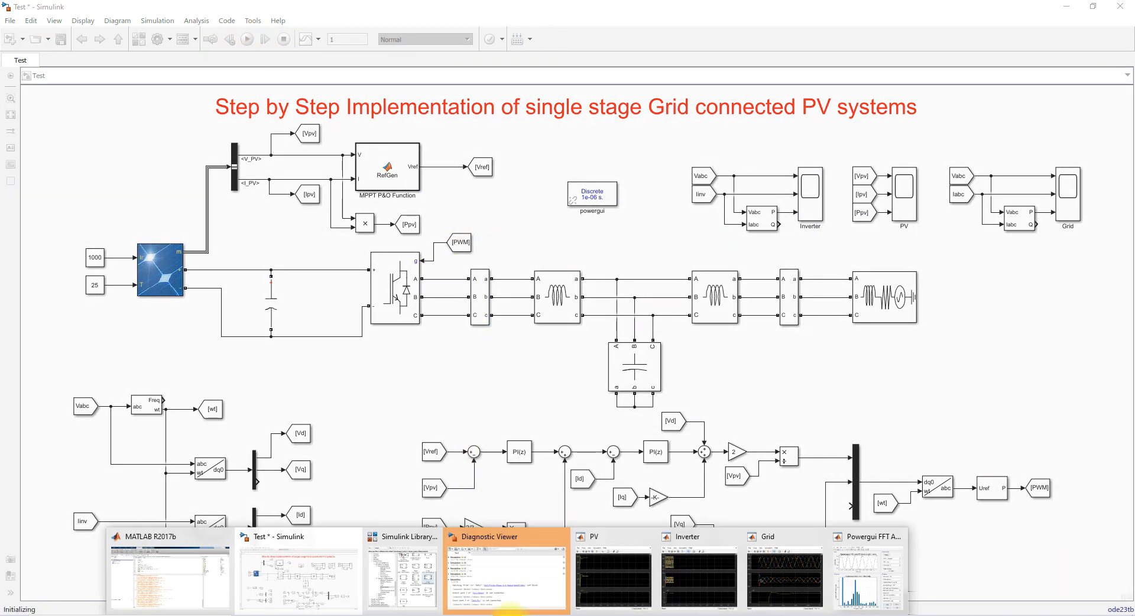
click(590, 570)
mouse_move(517, 610)
click(686, 577)
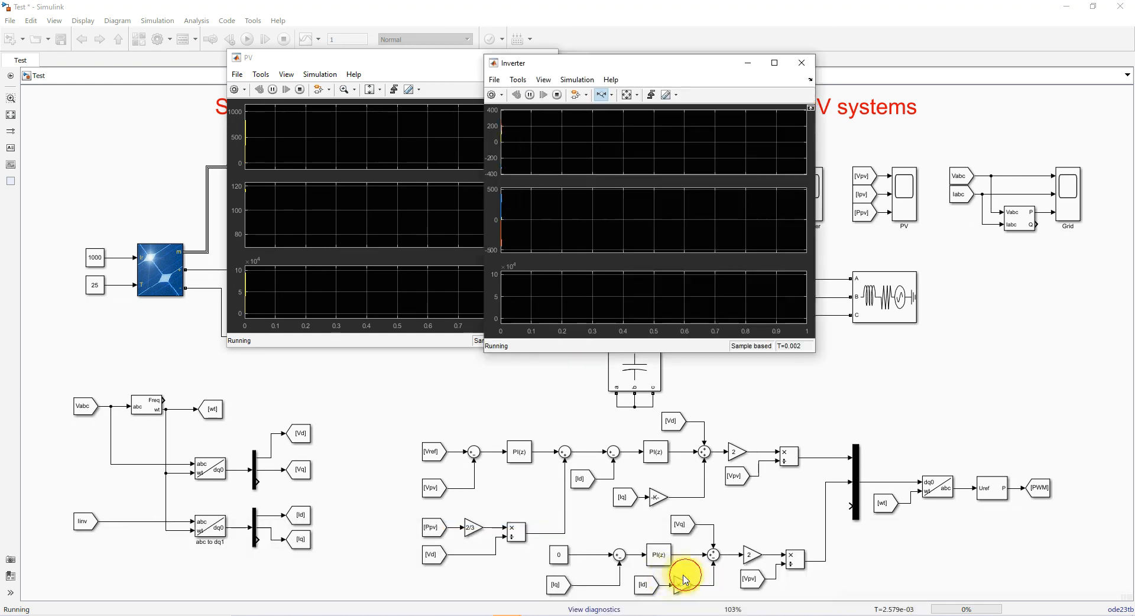
click(774, 582)
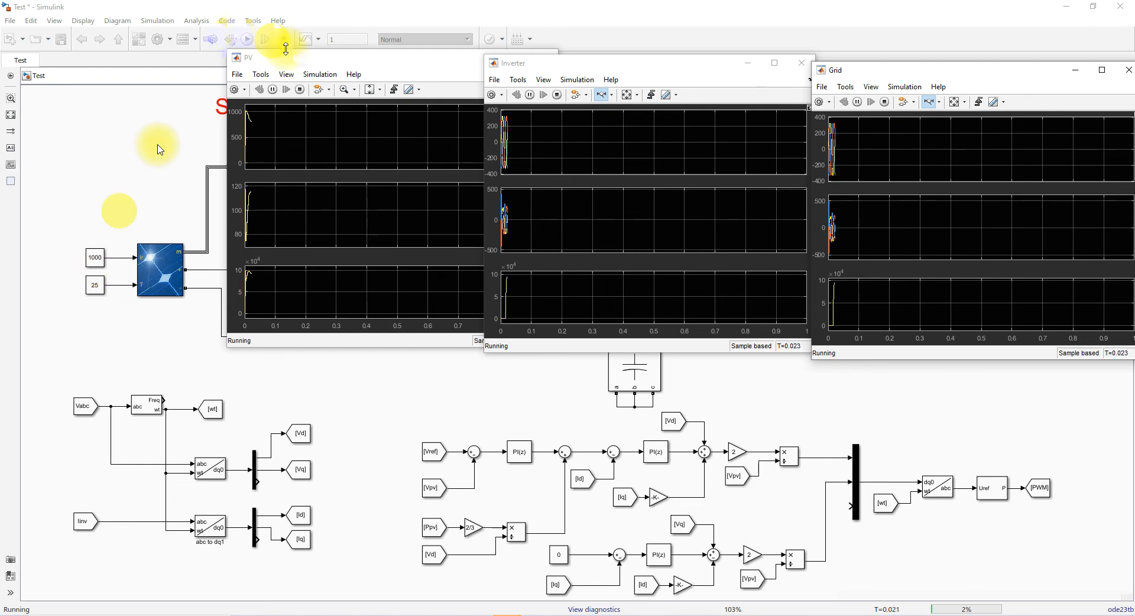
Step: Arrange the PV, Inverter and Grid scopes side by side so that all three are readable
drag(295, 57, 236, 55)
mouse_move(539, 59)
mouse_down()
mouse_move(562, 55)
mouse_move(552, 56)
mouse_up()
mouse_move(852, 69)
mouse_down()
mouse_move(852, 51)
mouse_move(866, 53)
mouse_up()
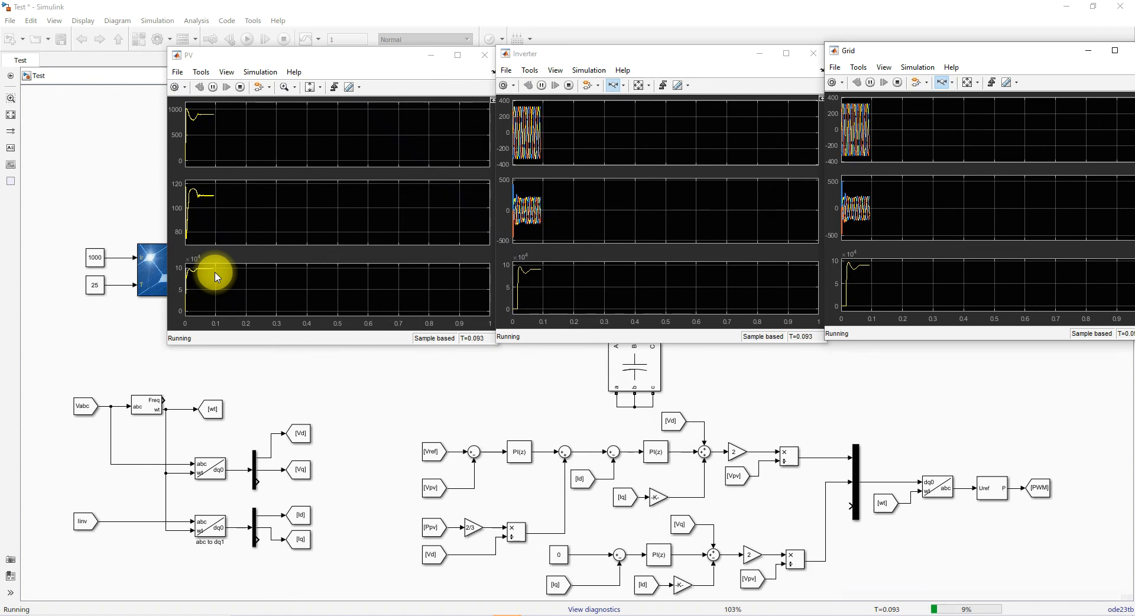
Step: Set the PV array's irradiance constant to 500 during the run and bring back the PV, Inverter and Grid scopes
click(94, 258)
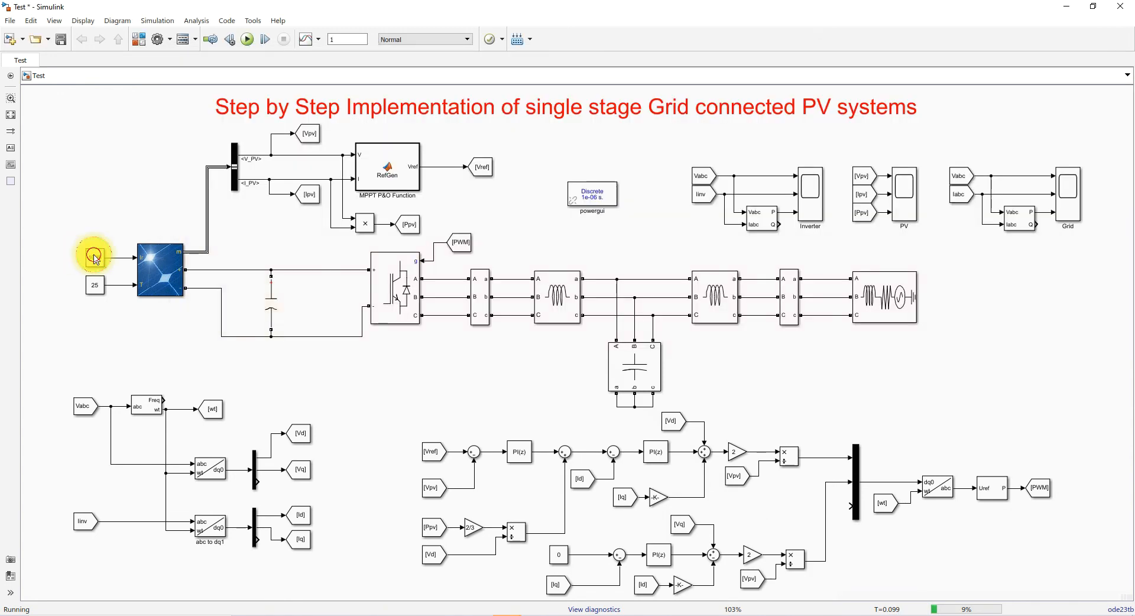
double_click(94, 258)
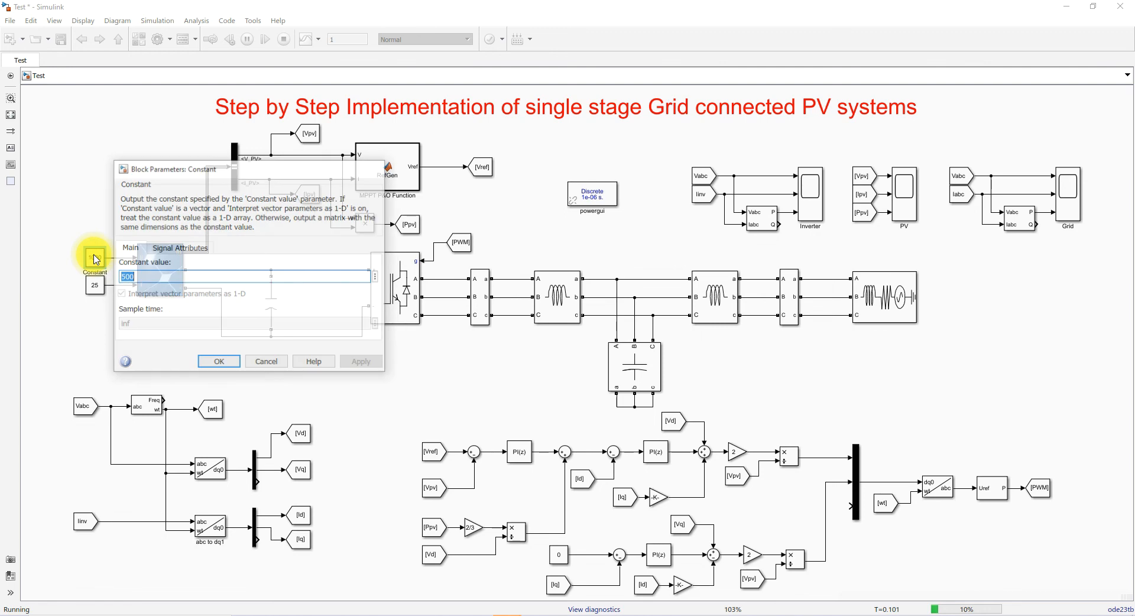
mouse_move(502, 613)
click(613, 575)
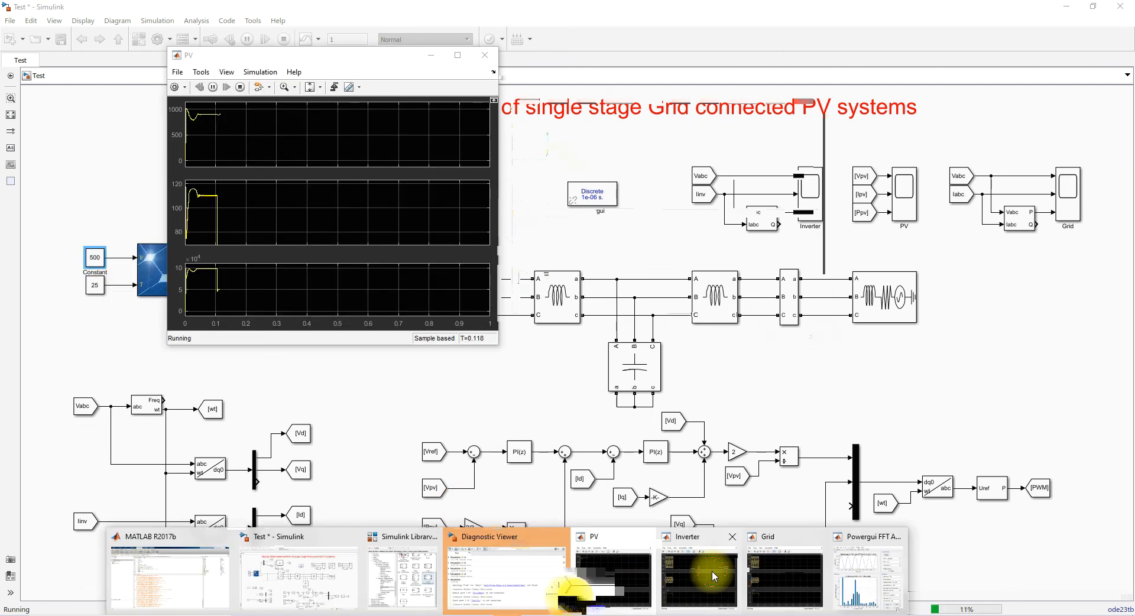
click(712, 570)
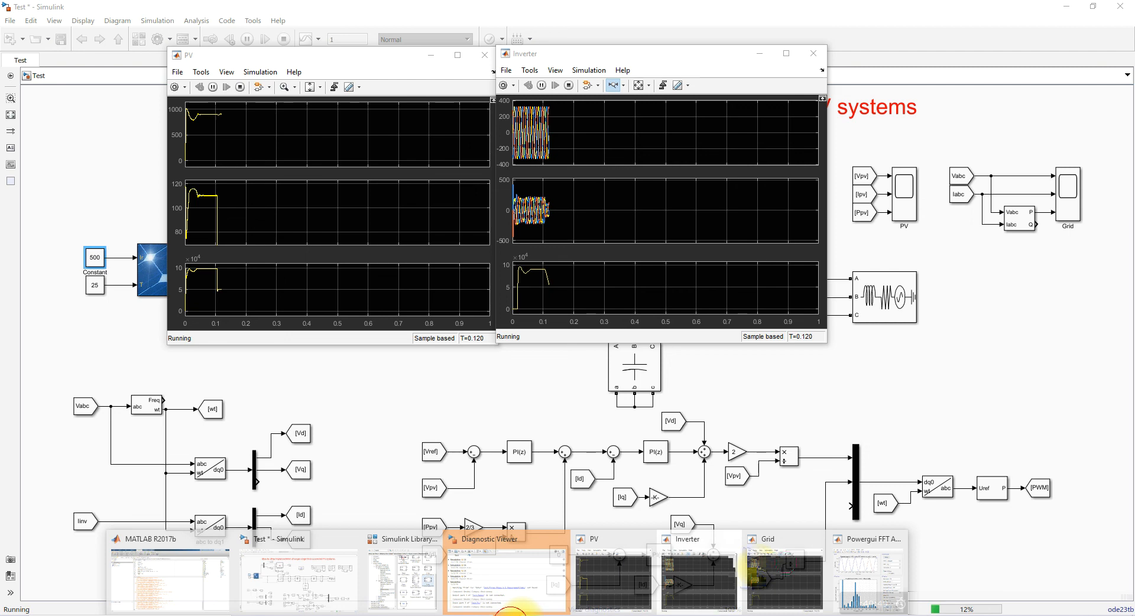
click(785, 577)
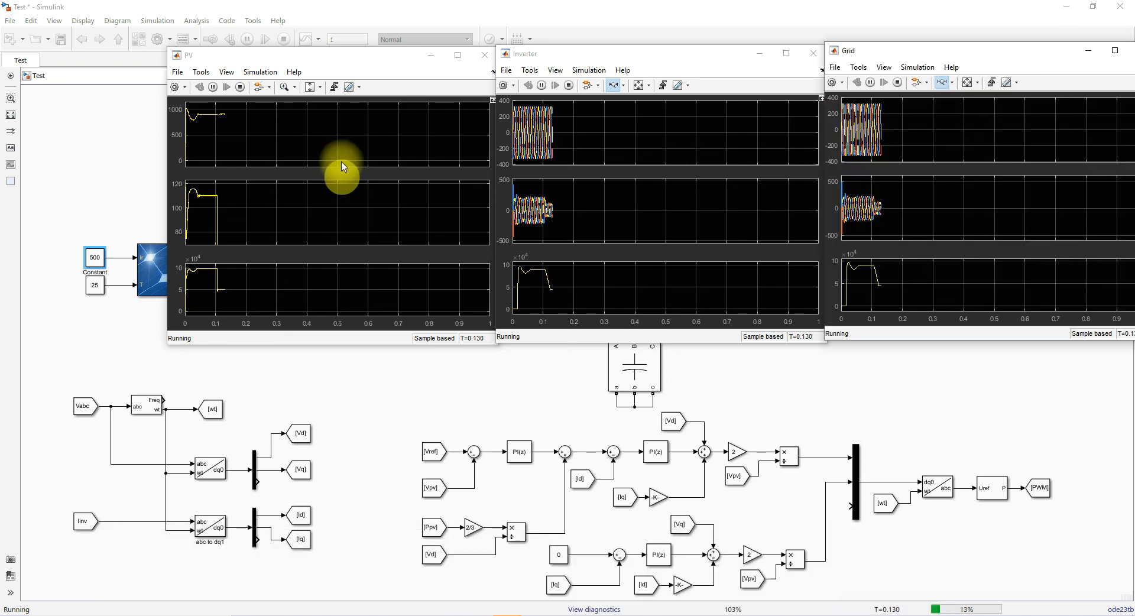
Step: Rescale the PV and Inverter scope axes to examine how current and power respond to the irradiance change
click(342, 167)
click(318, 89)
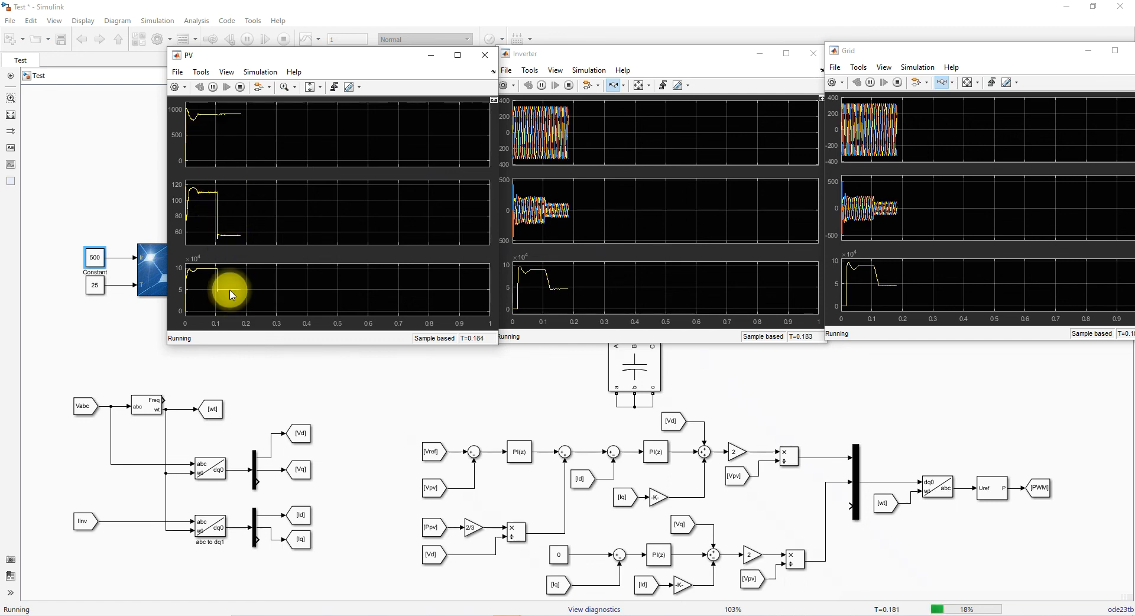
click(575, 202)
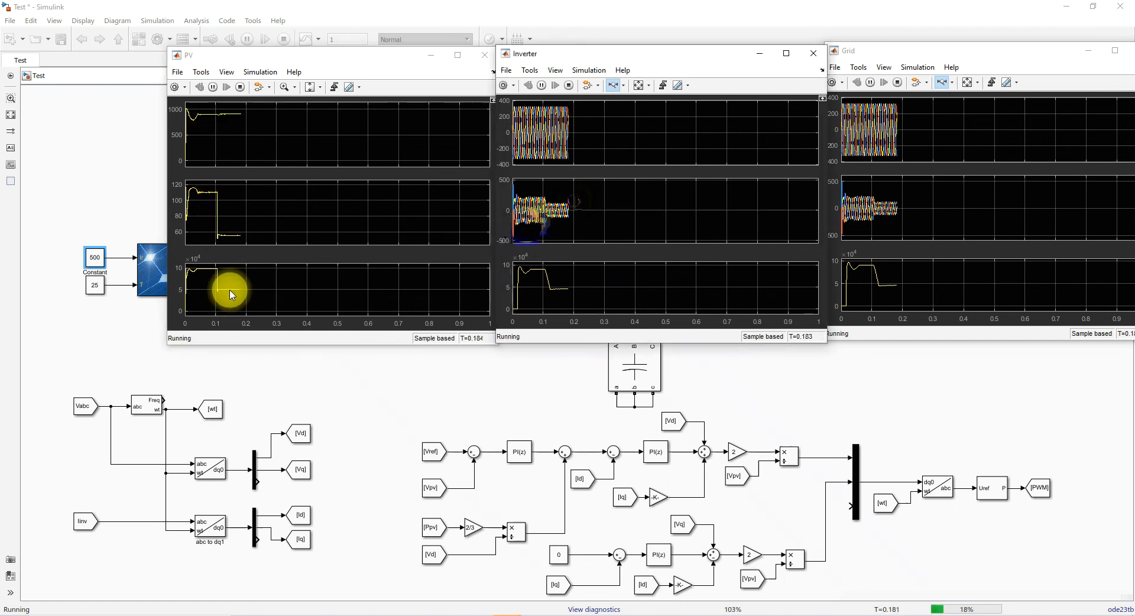
click(639, 86)
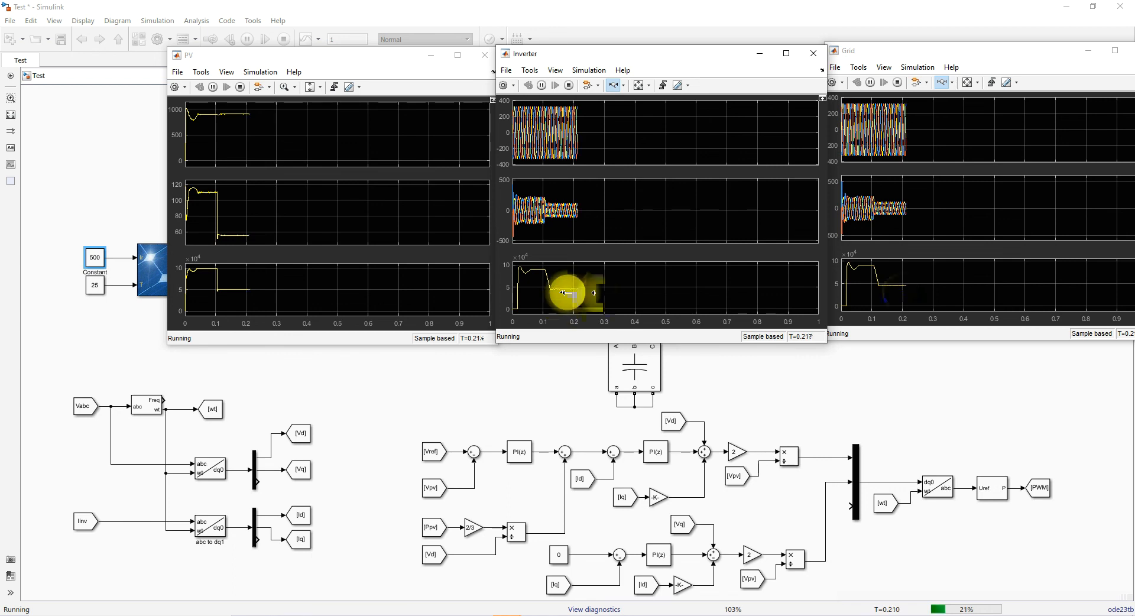
Step: Set the PV array's irradiance constant to 1000 during the run and bring back the PV, Inverter and Grid scopes
click(93, 262)
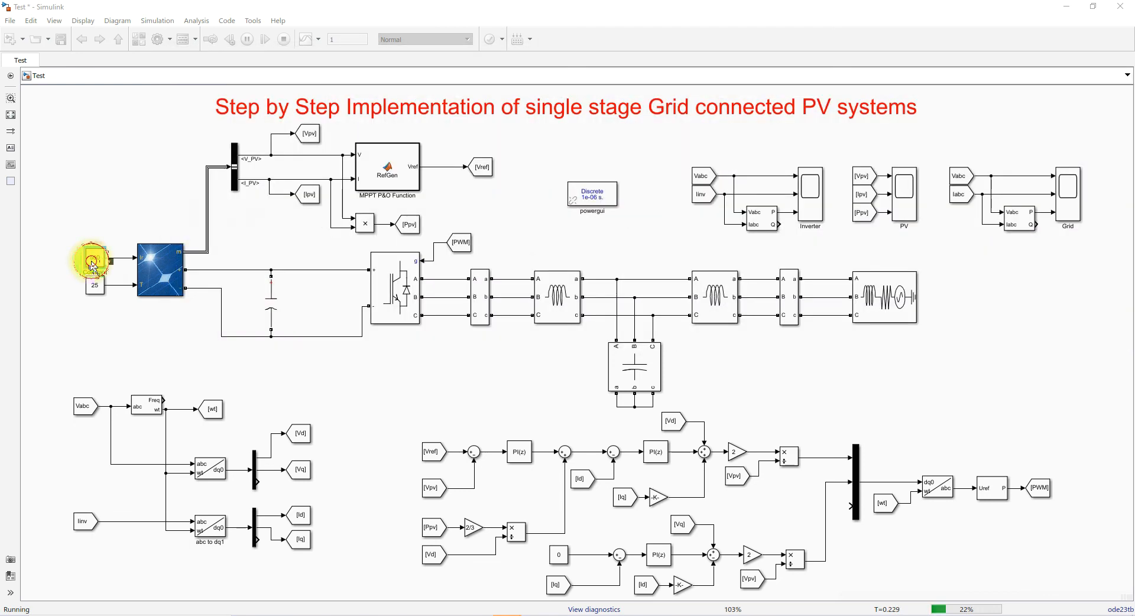
double_click(92, 263)
text(1000)
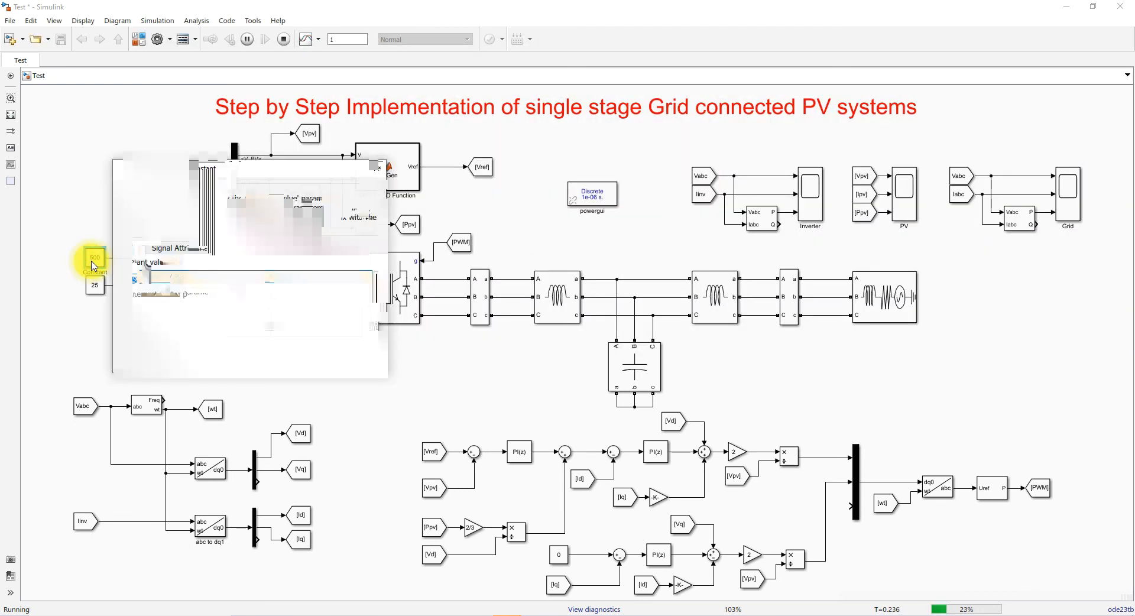
key(Return)
mouse_move(511, 614)
click(613, 576)
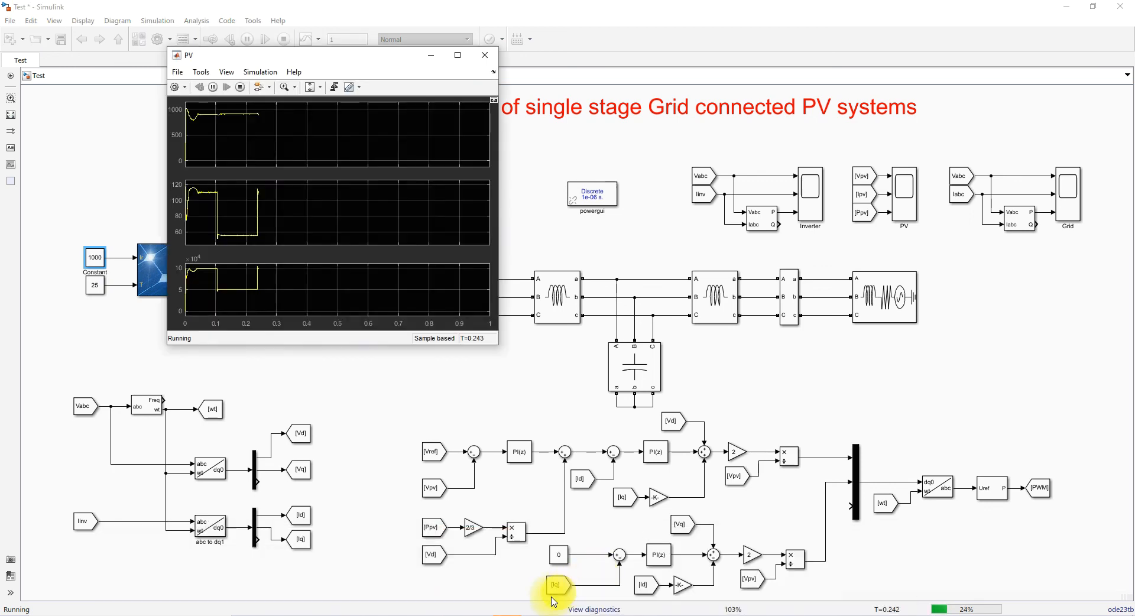
mouse_move(559, 610)
click(707, 580)
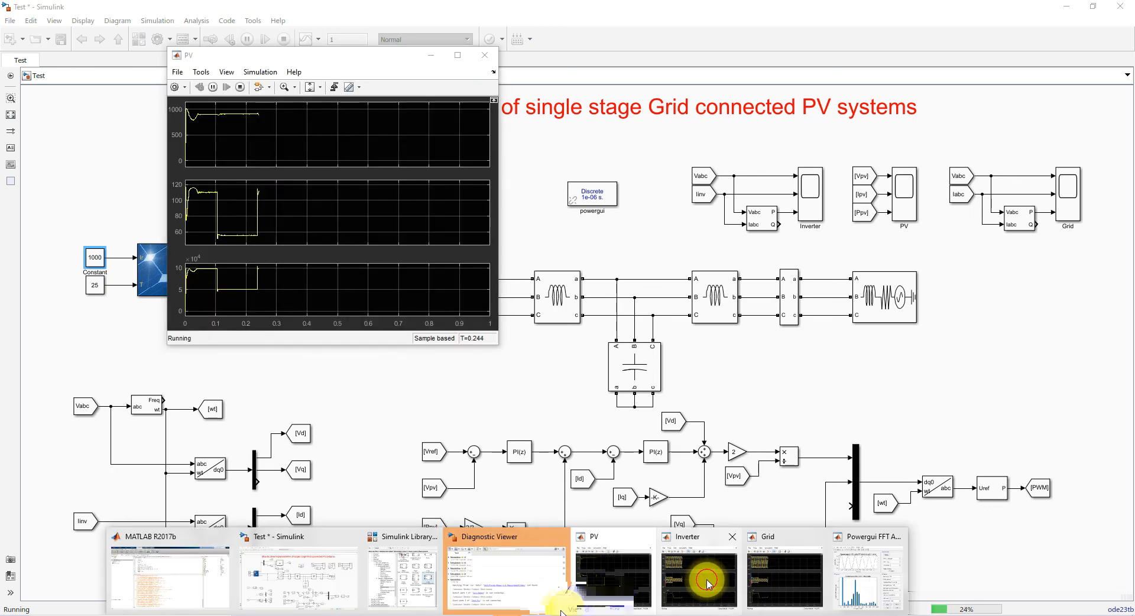
click(774, 577)
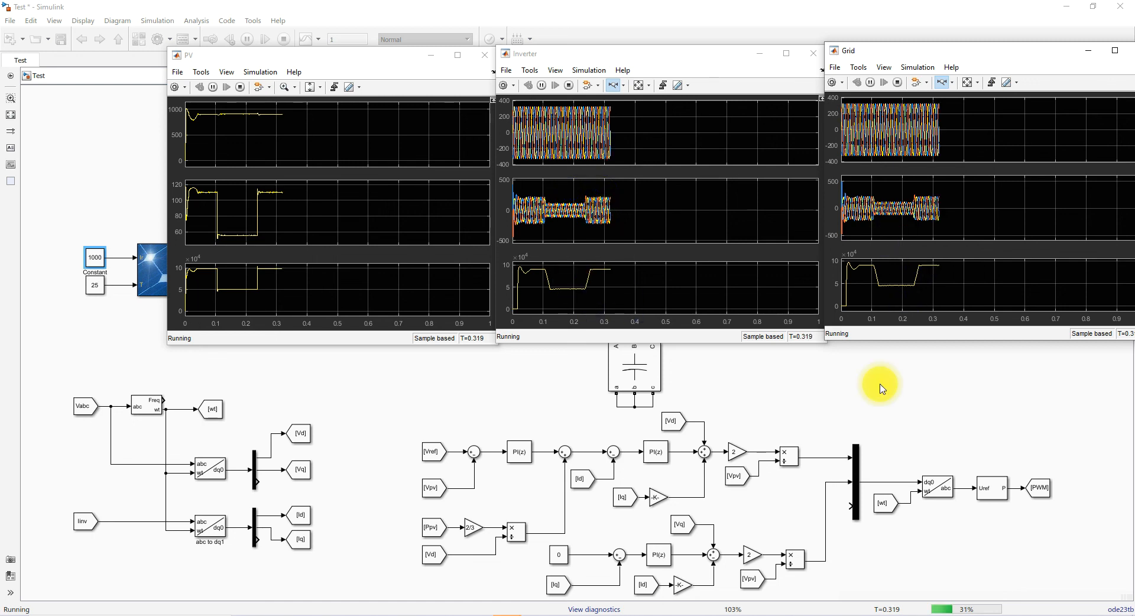
Step: Stop the simulation and refresh the FFT analysis signals, selecting input 2 of ScopeData2
click(569, 86)
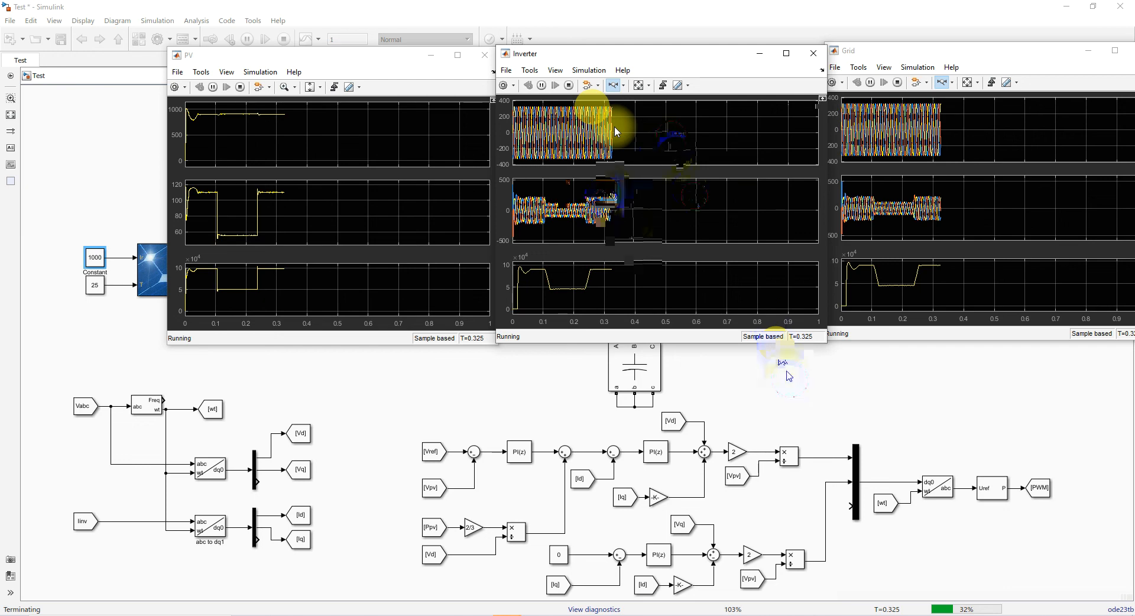
click(388, 141)
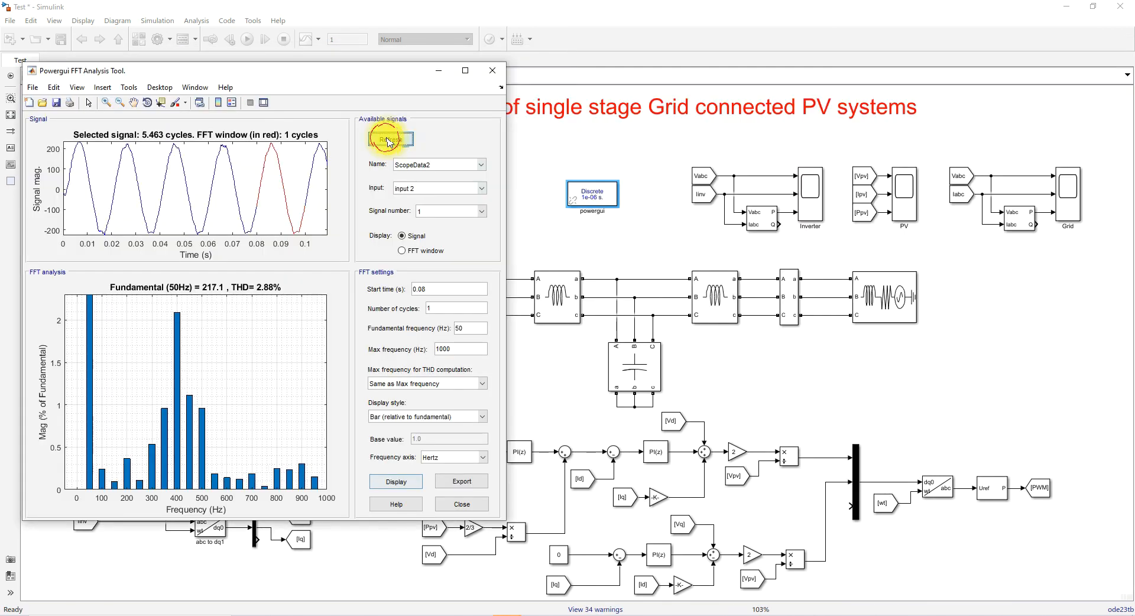
click(420, 188)
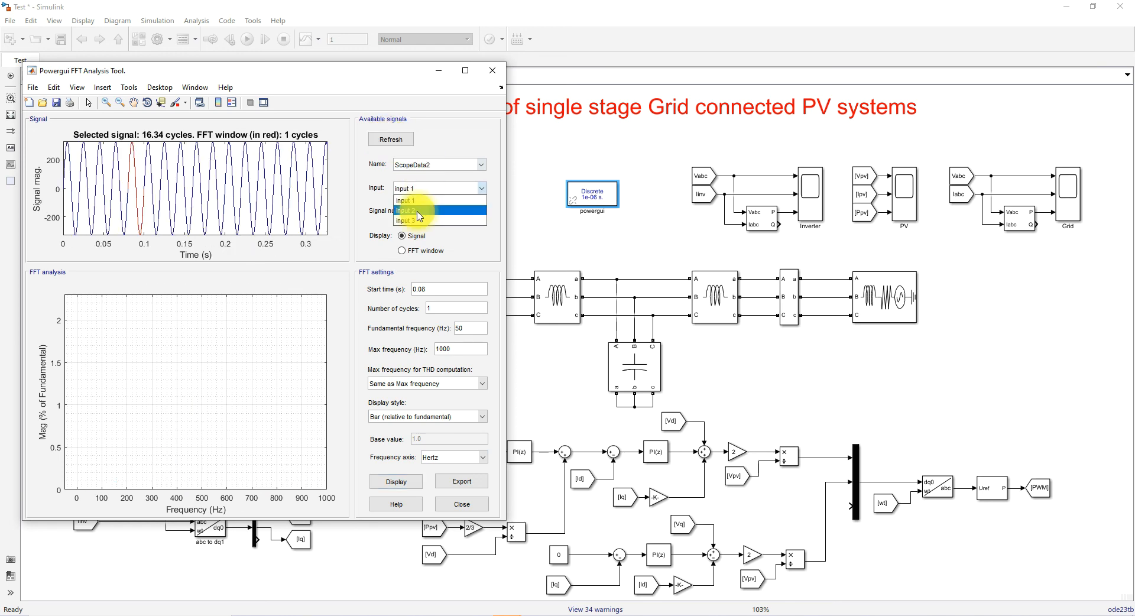
click(419, 211)
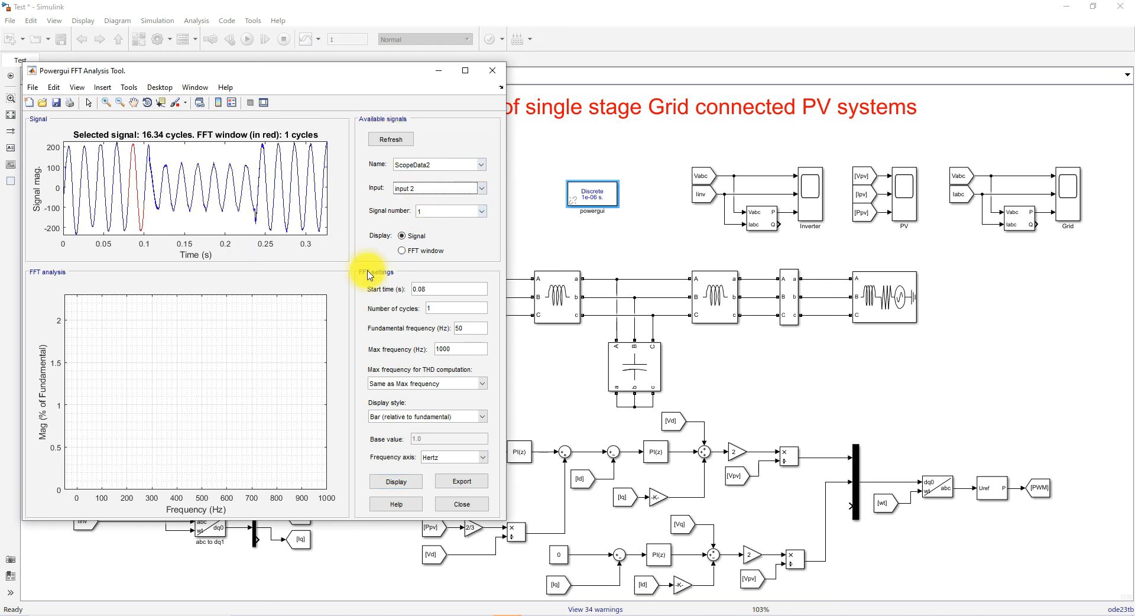
Step: Set the FFT start time to 0.14 s and display the harmonic spectrum of the selected current signal
drag(430, 291, 377, 304)
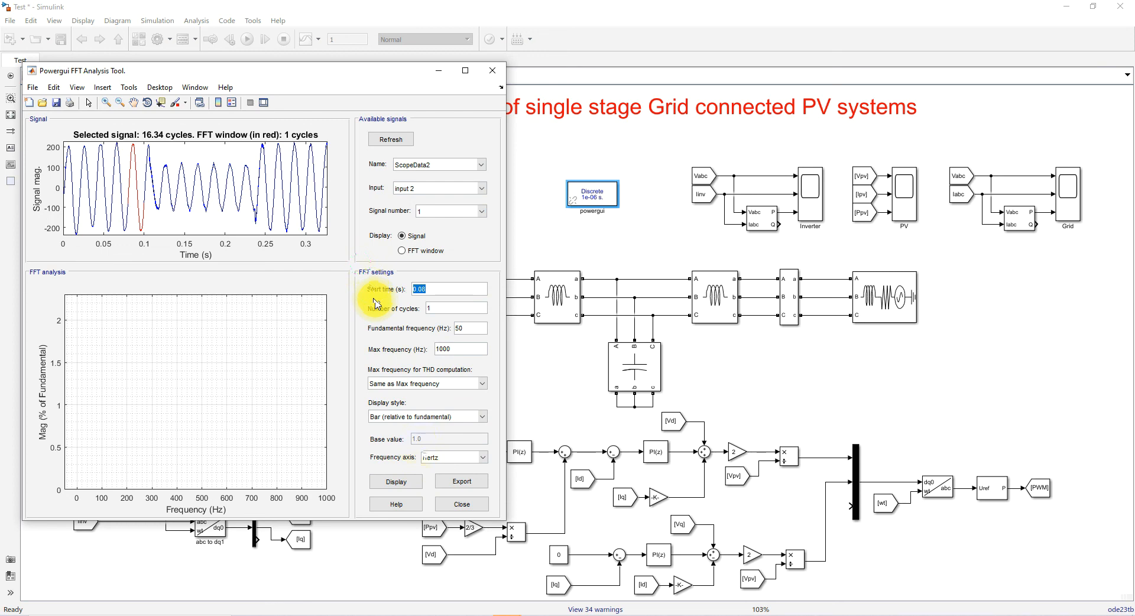
text(0.014)
key(Return)
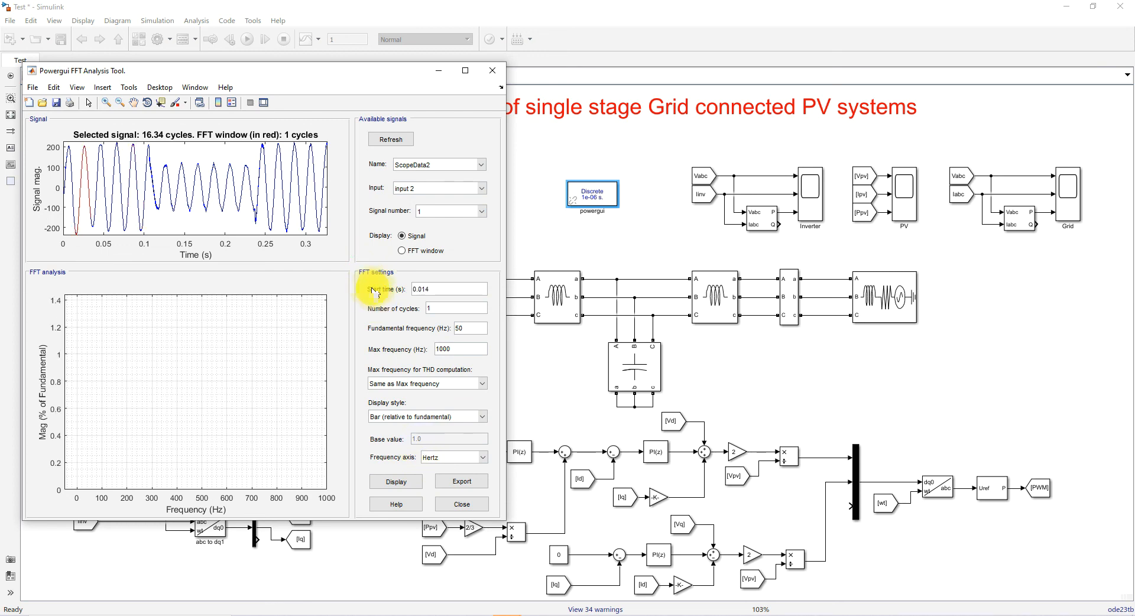
key(BackSpace)
click(396, 482)
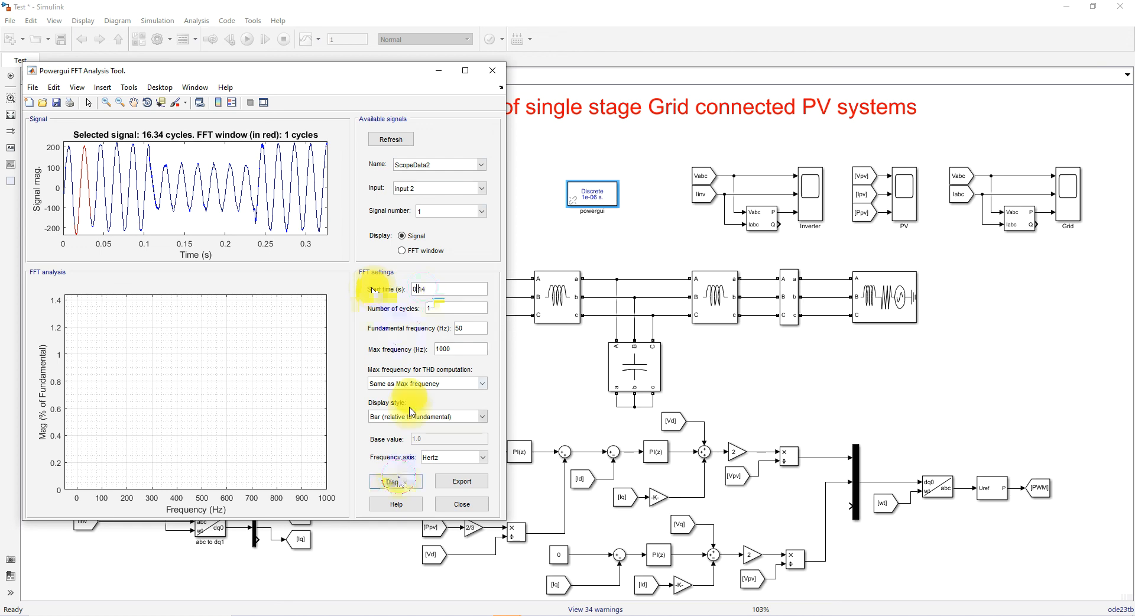